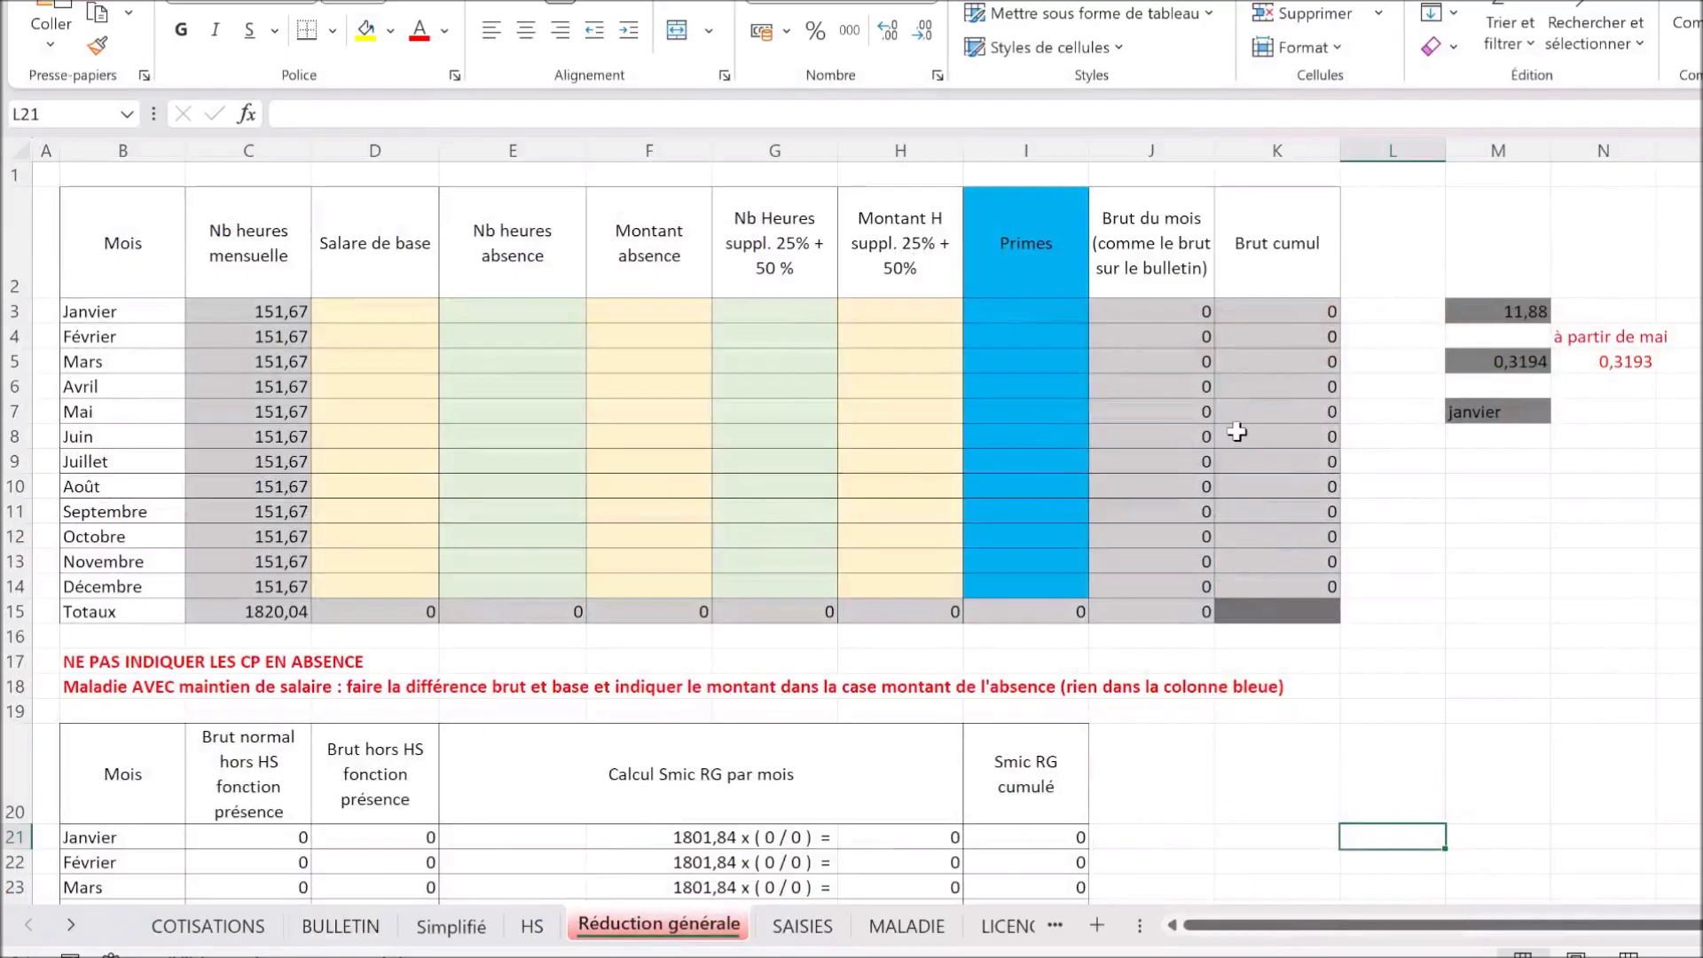
Step: Highlight the coefficient cell N5 under "à partir de mai" in yellow and examine its formula
left_click(1625, 362)
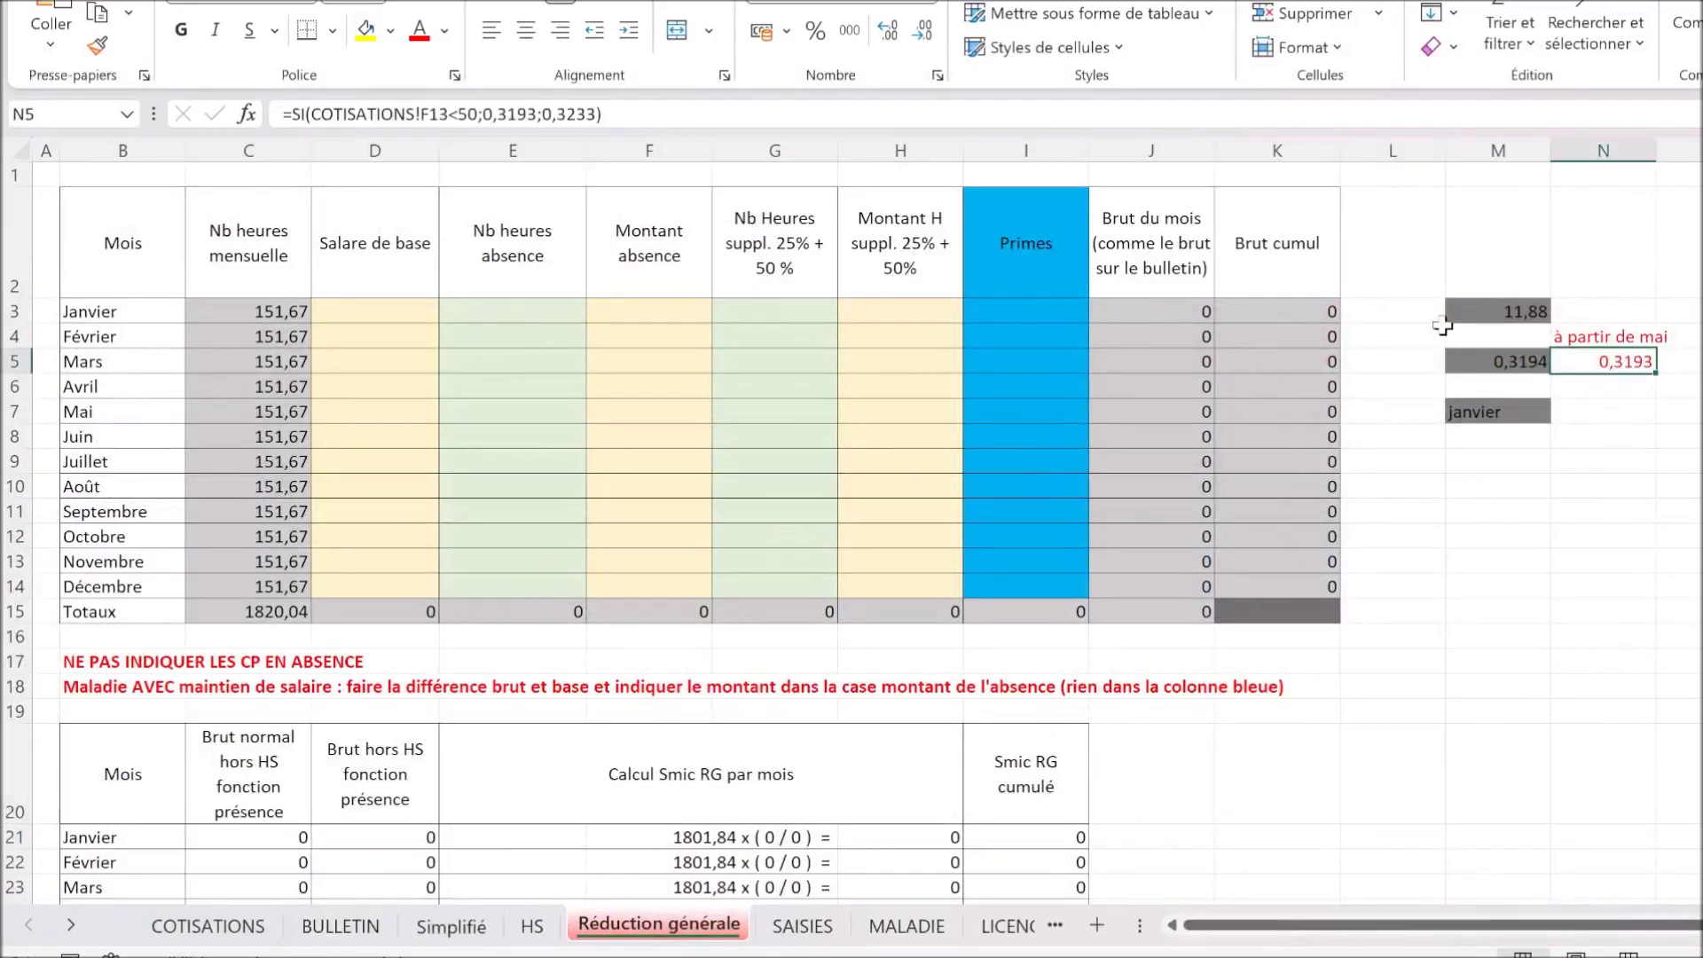
left_click(367, 30)
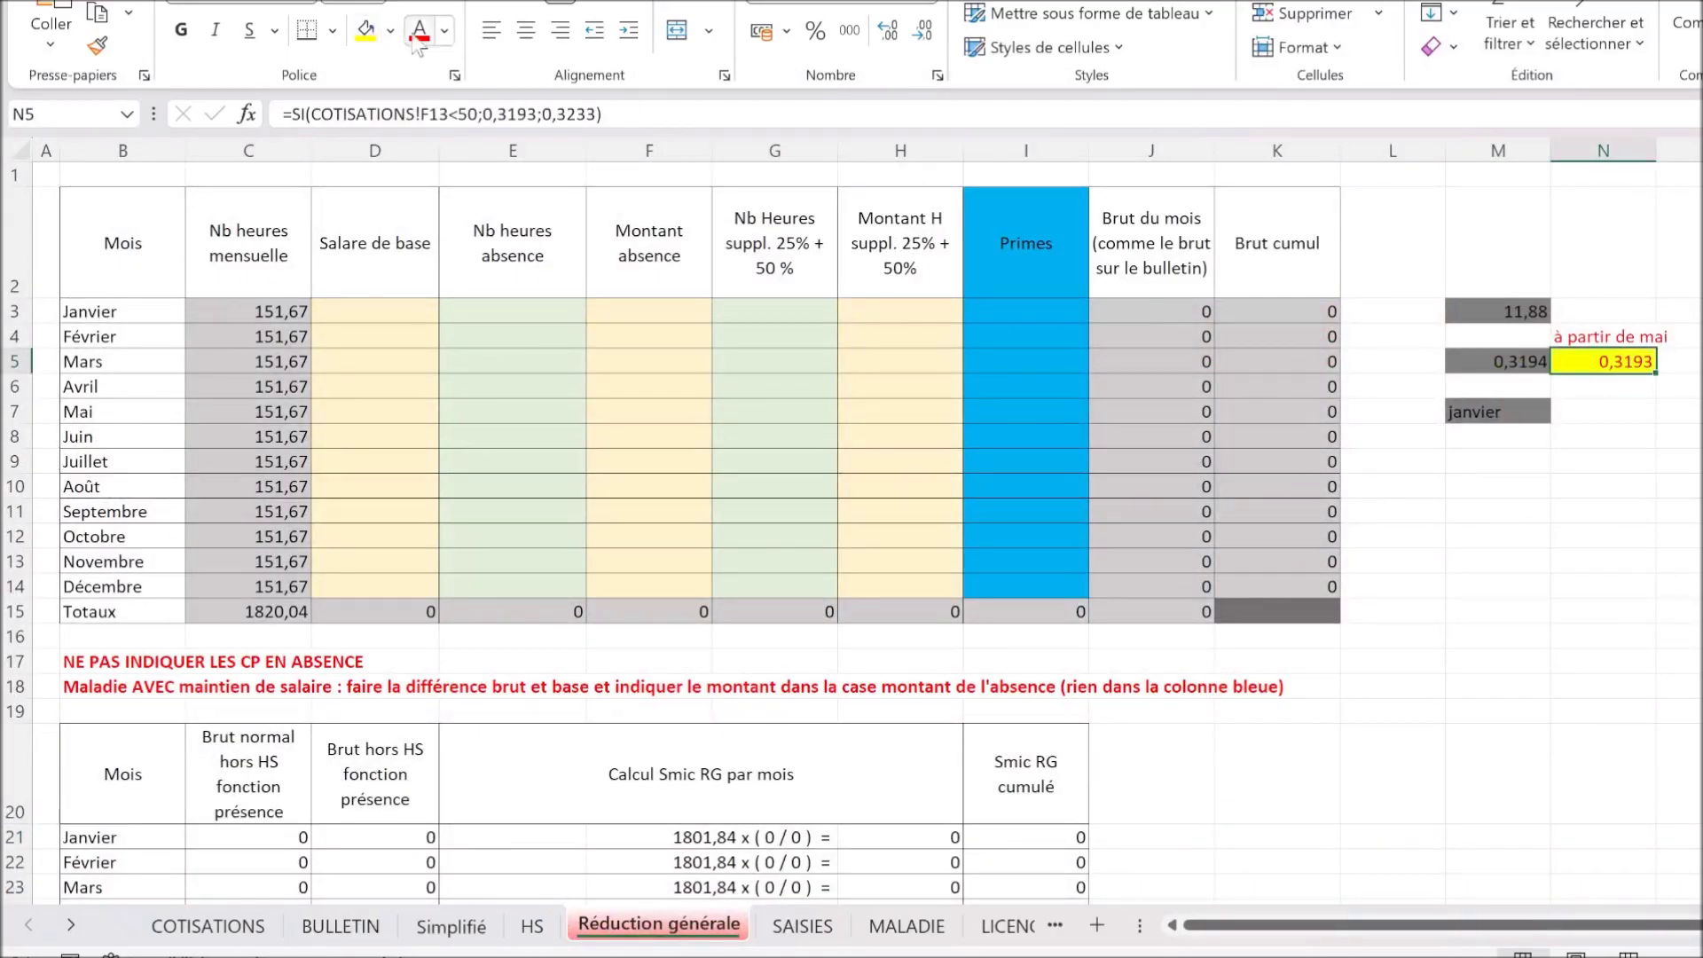
left_click_drag(624, 113, 271, 114)
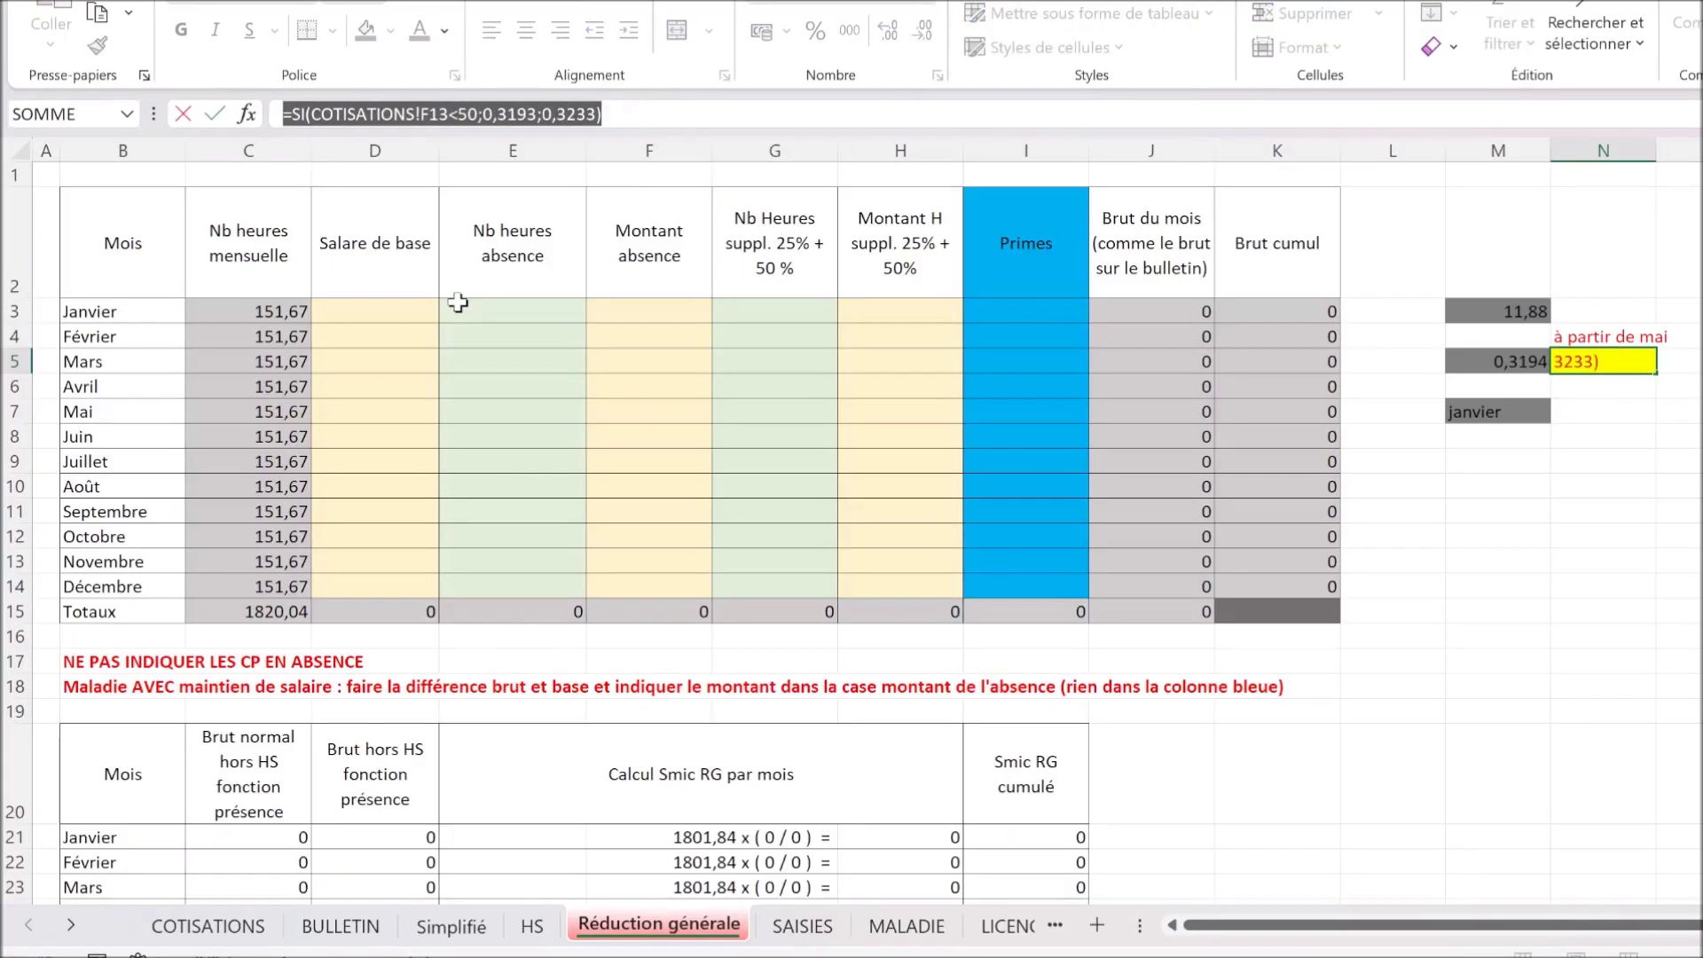
key("Escape")
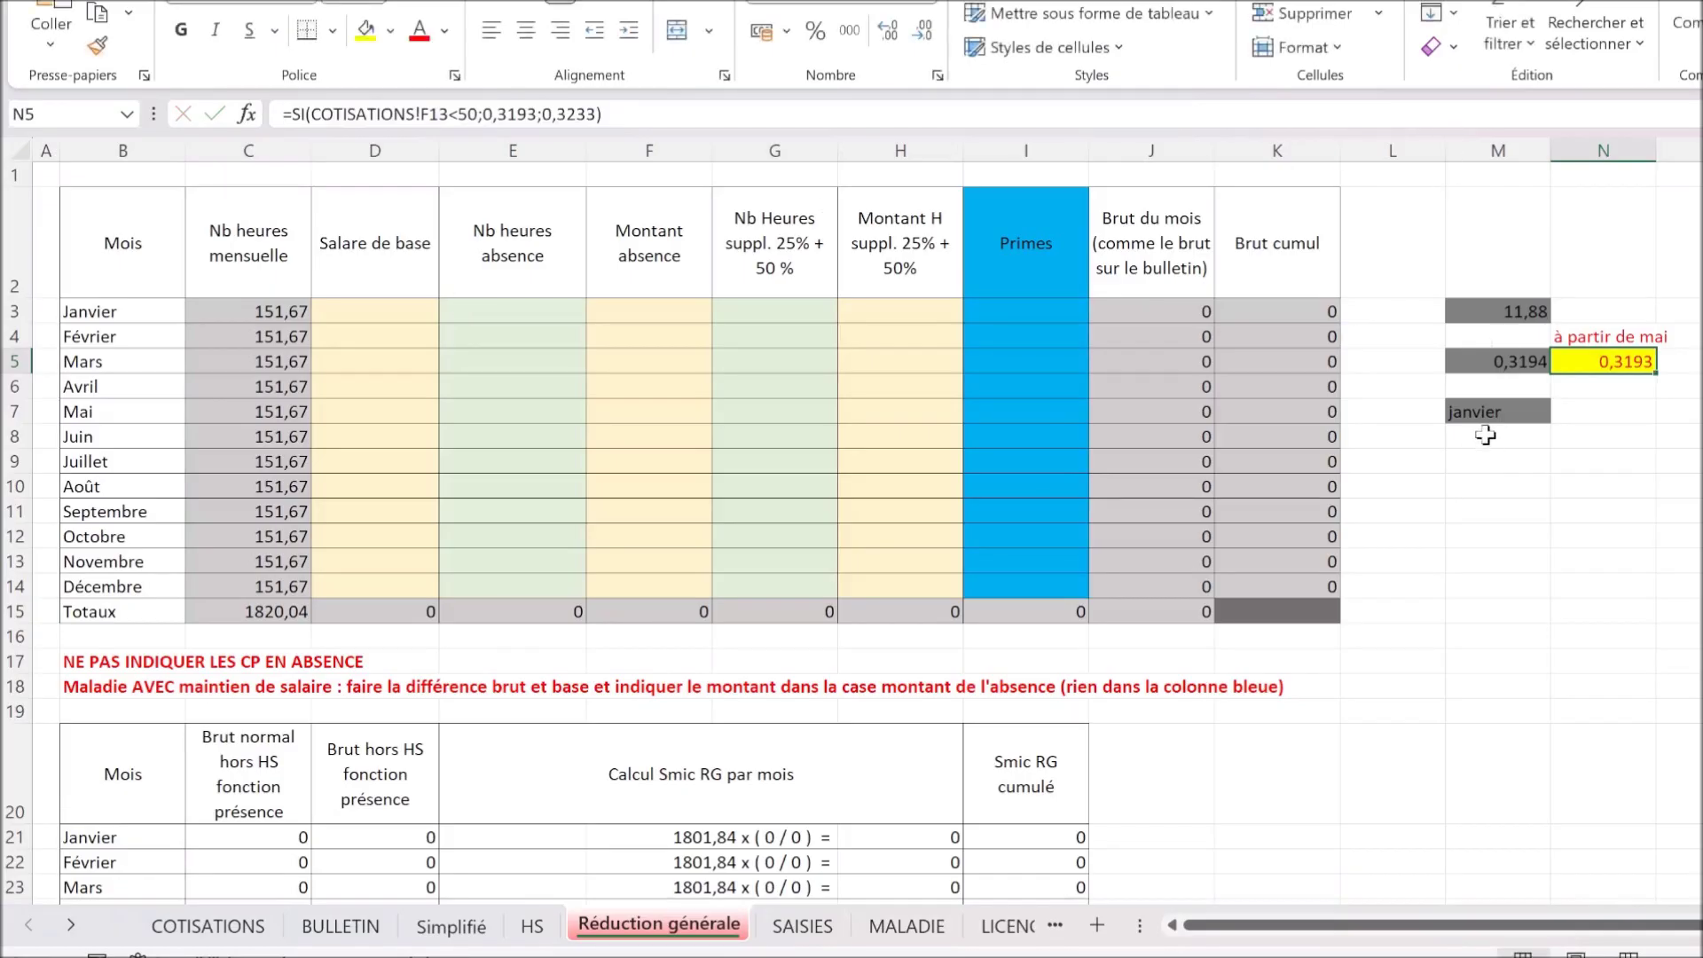
Step: Highlight the whole Mai row (row 62) of the "Méthode de la régularisation progressive" table in yellow
scroll(1349, 453, "down", 5)
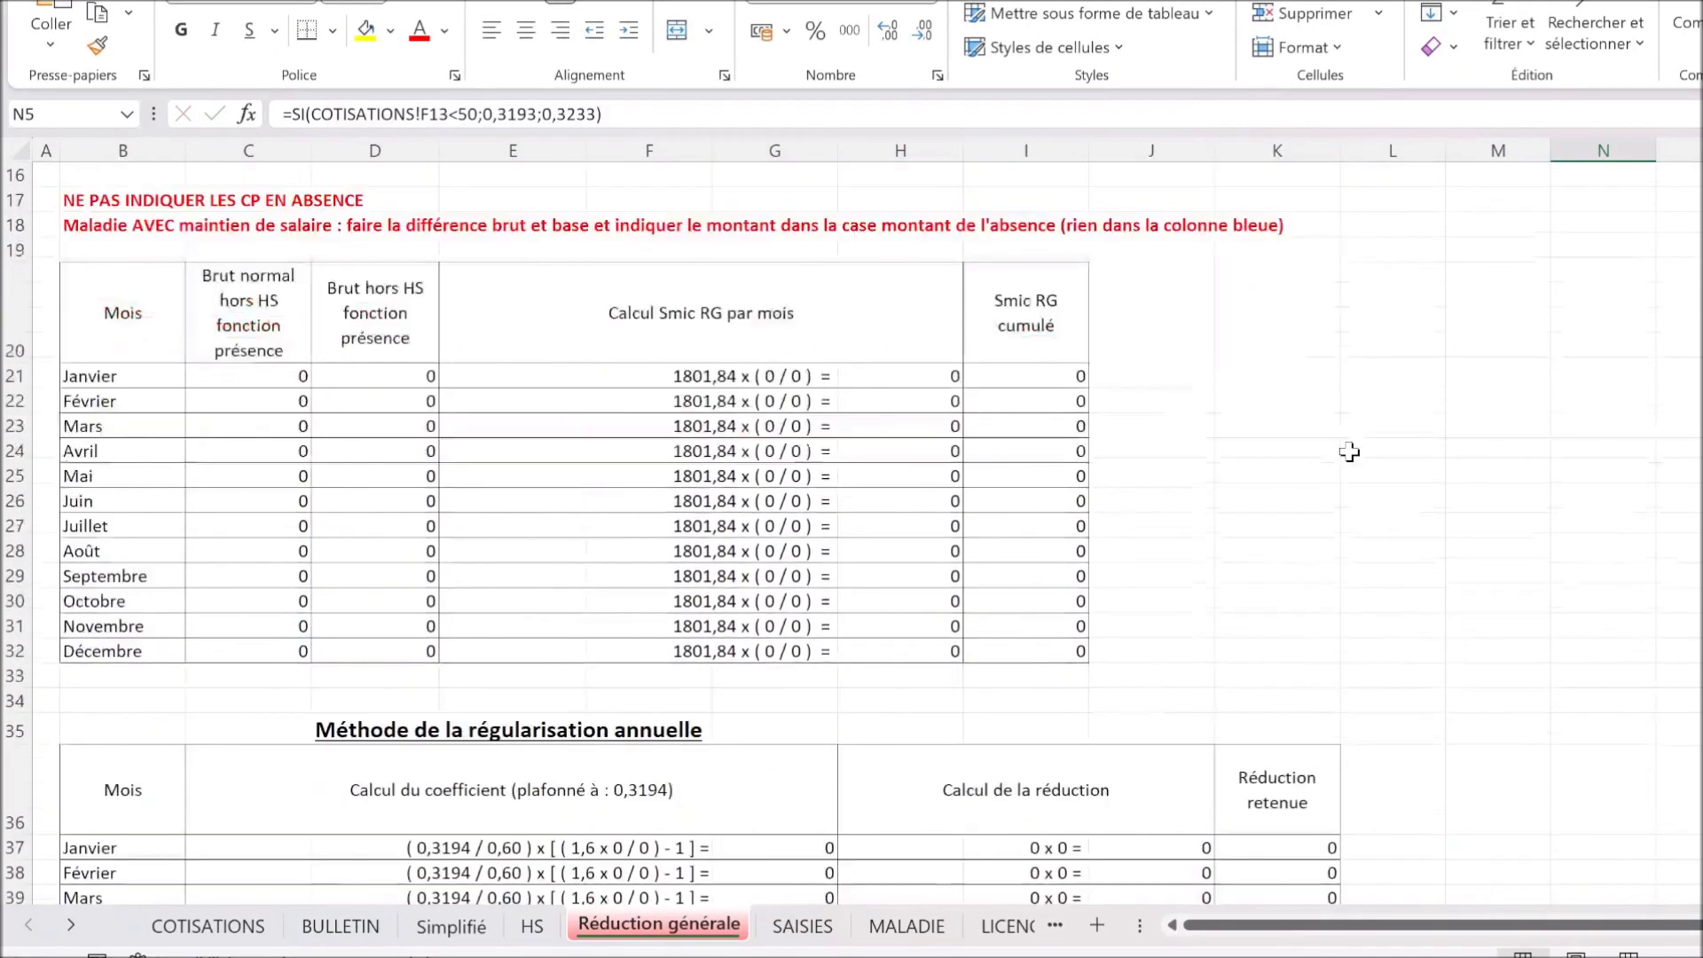
scroll(1349, 448, "down", 8)
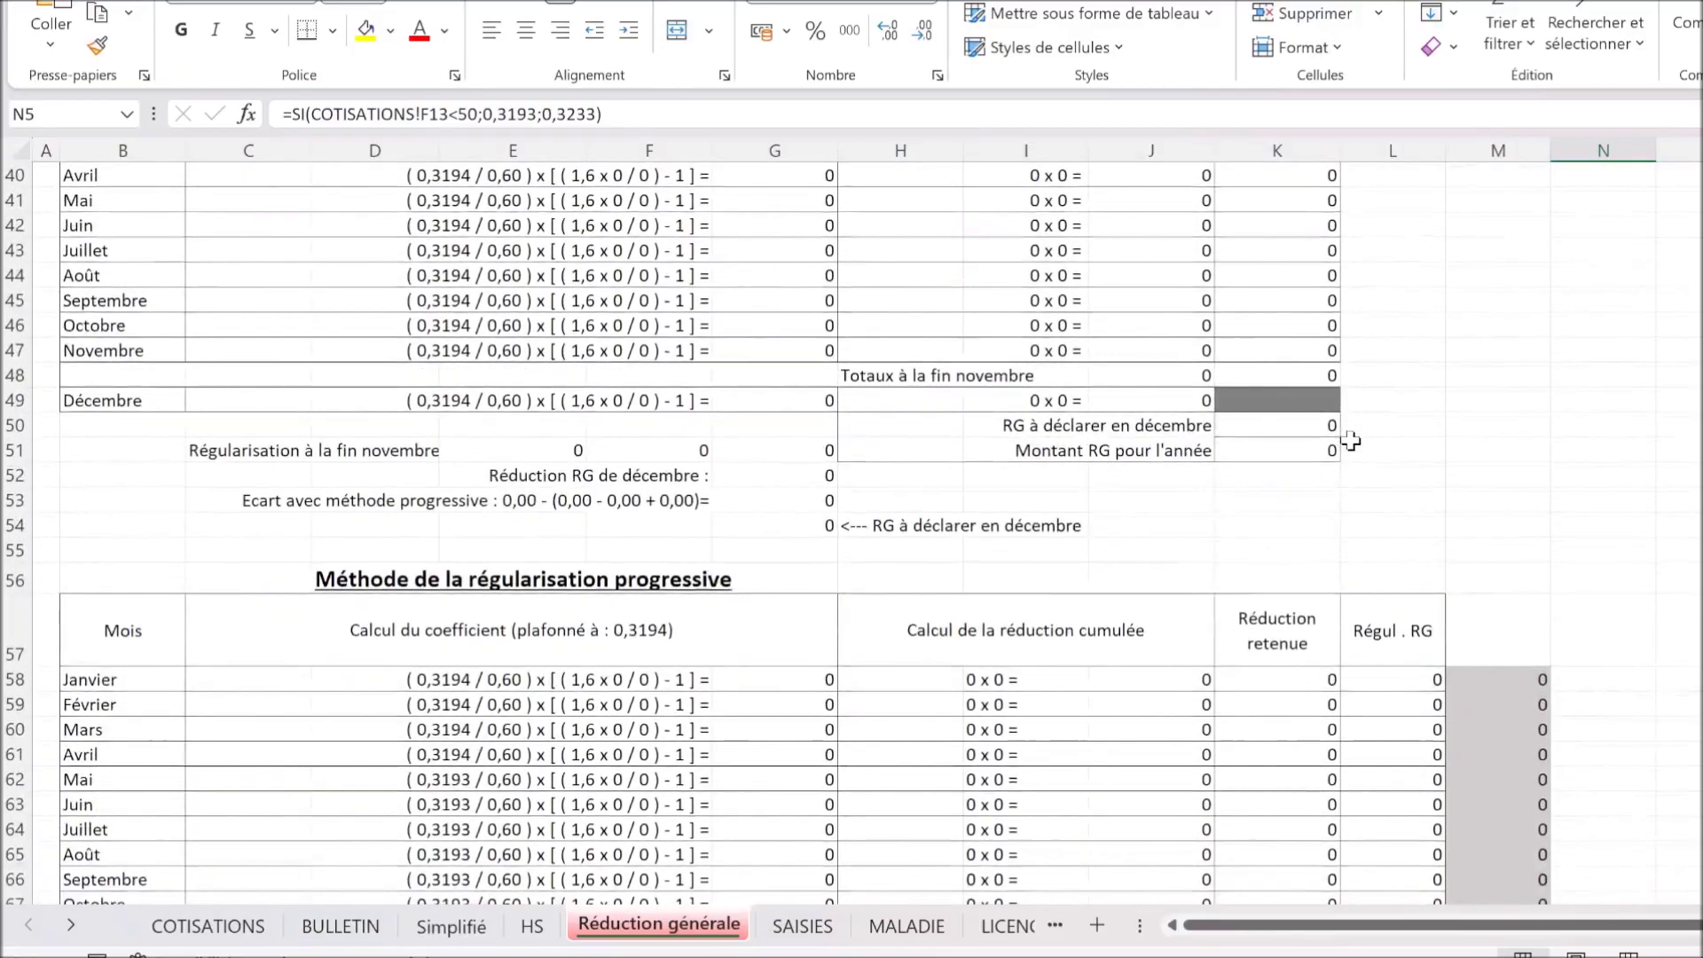
scroll(1349, 441, "down", 4)
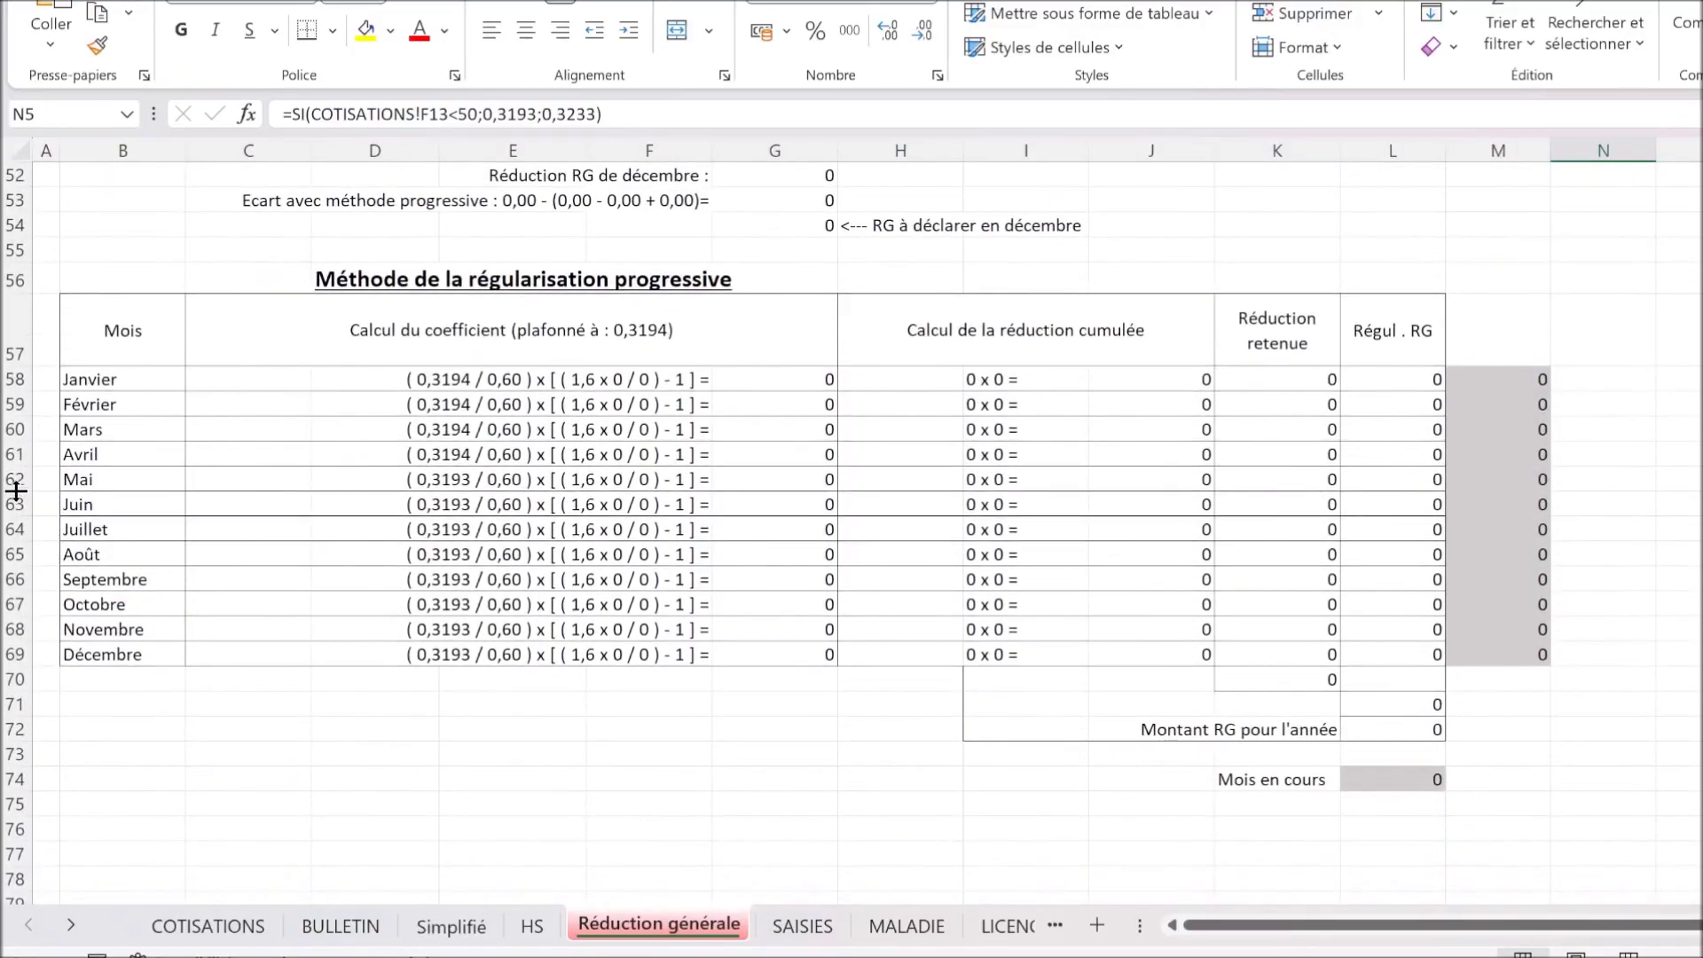
left_click(16, 479)
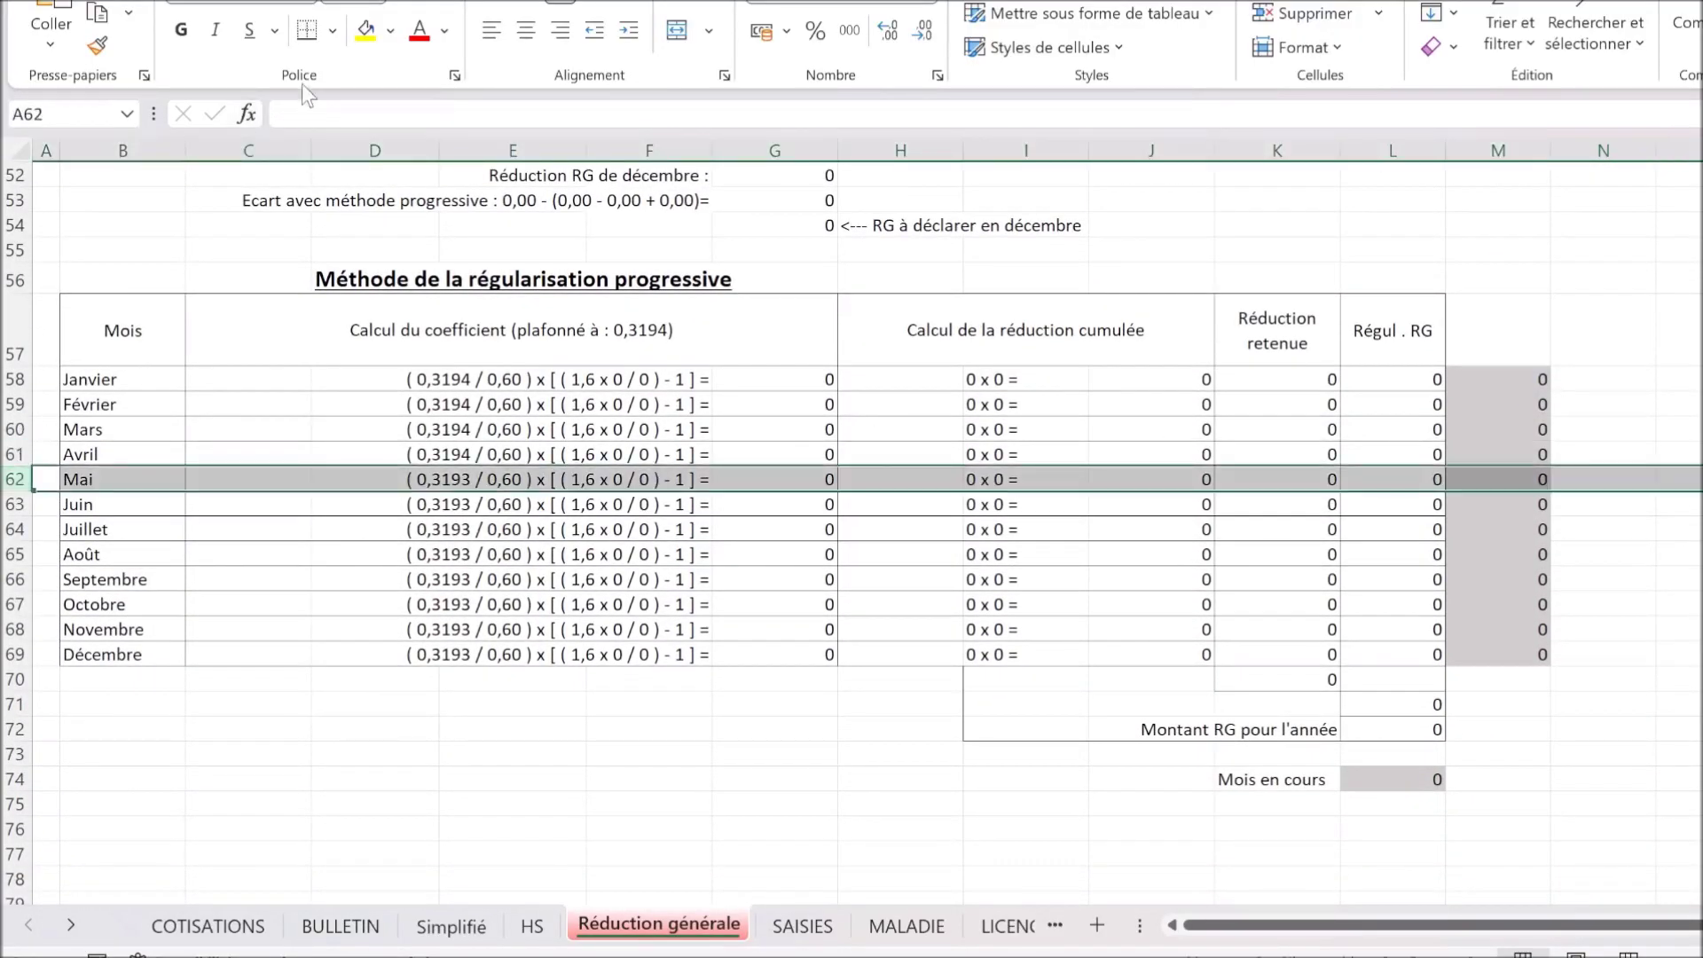
left_click(366, 29)
Step: Give the Mai coefficient result cell G62 a light orange fill
left_click(803, 482)
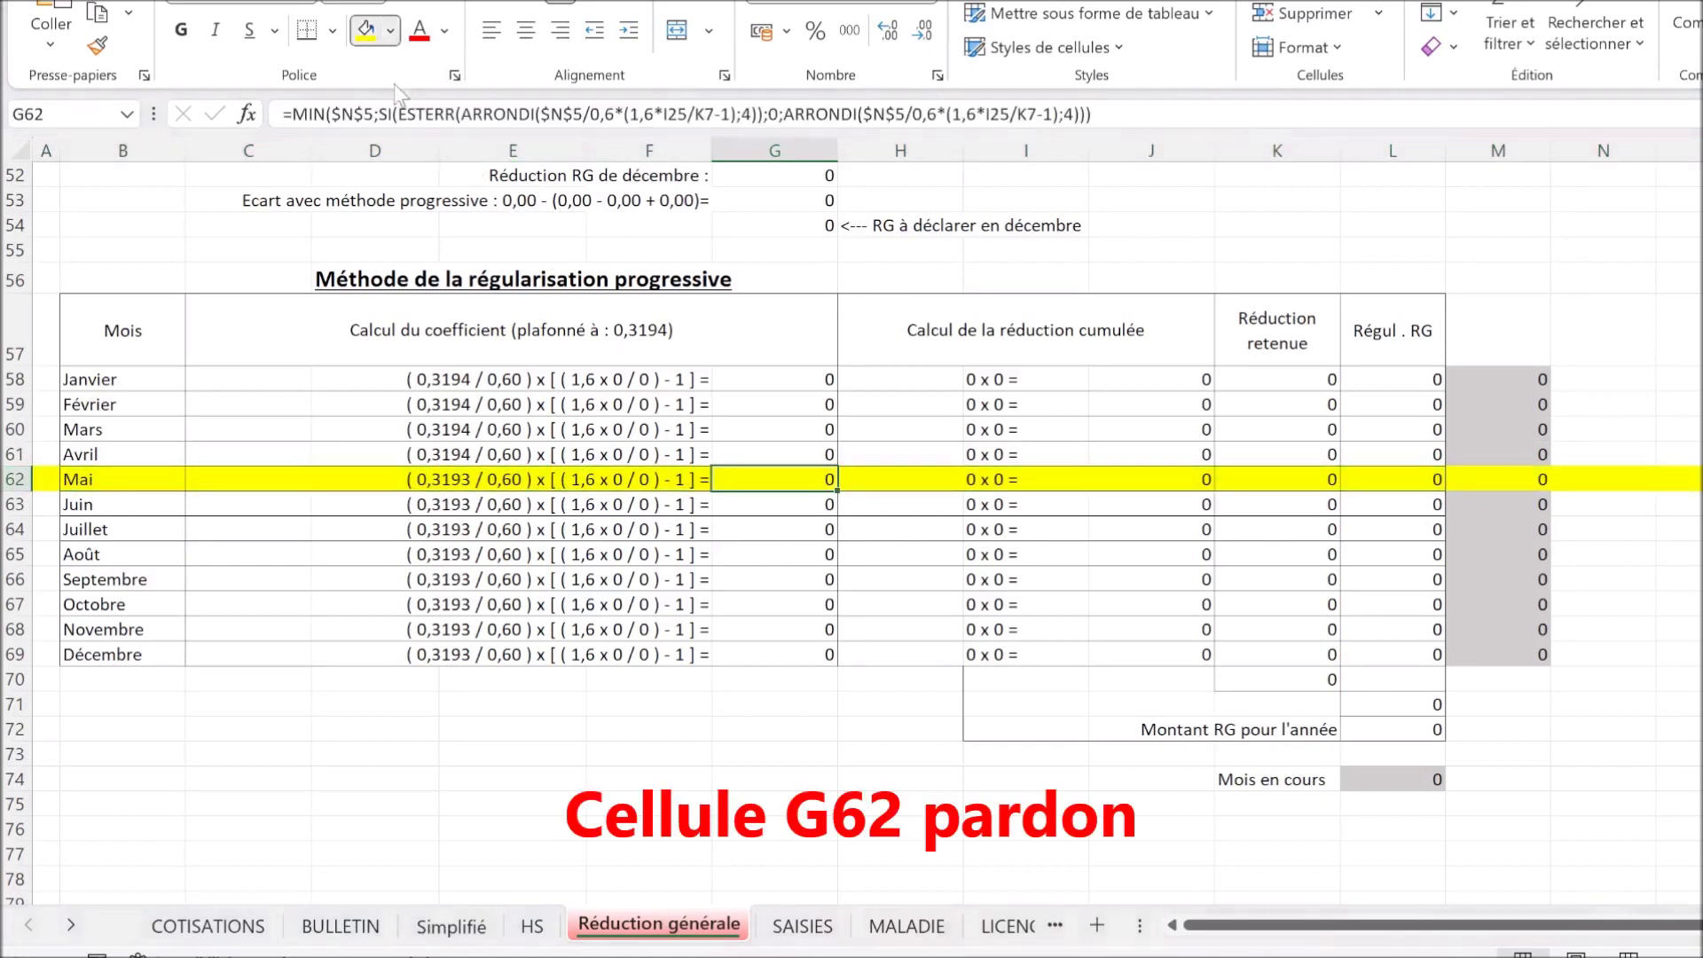
left_click(390, 29)
left_click(448, 133)
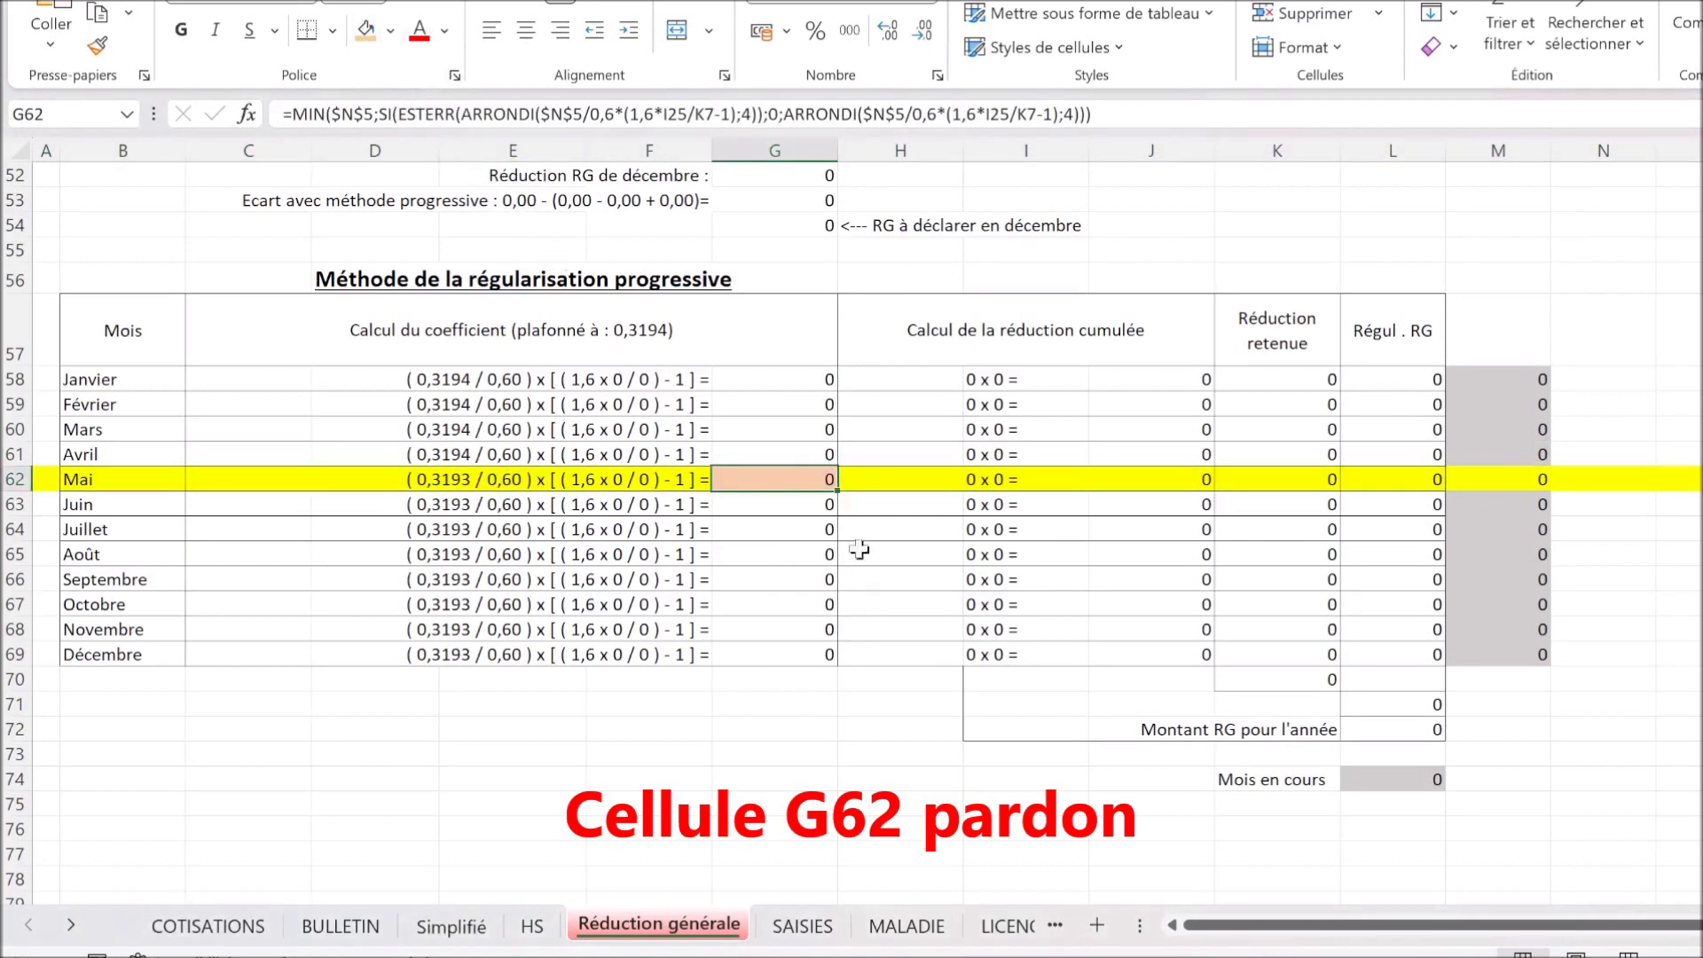
Step: Examine each of the three $N$5 references in the formula of cell G62 without changing it
left_click(337, 115)
left_click_drag(333, 114, 374, 115)
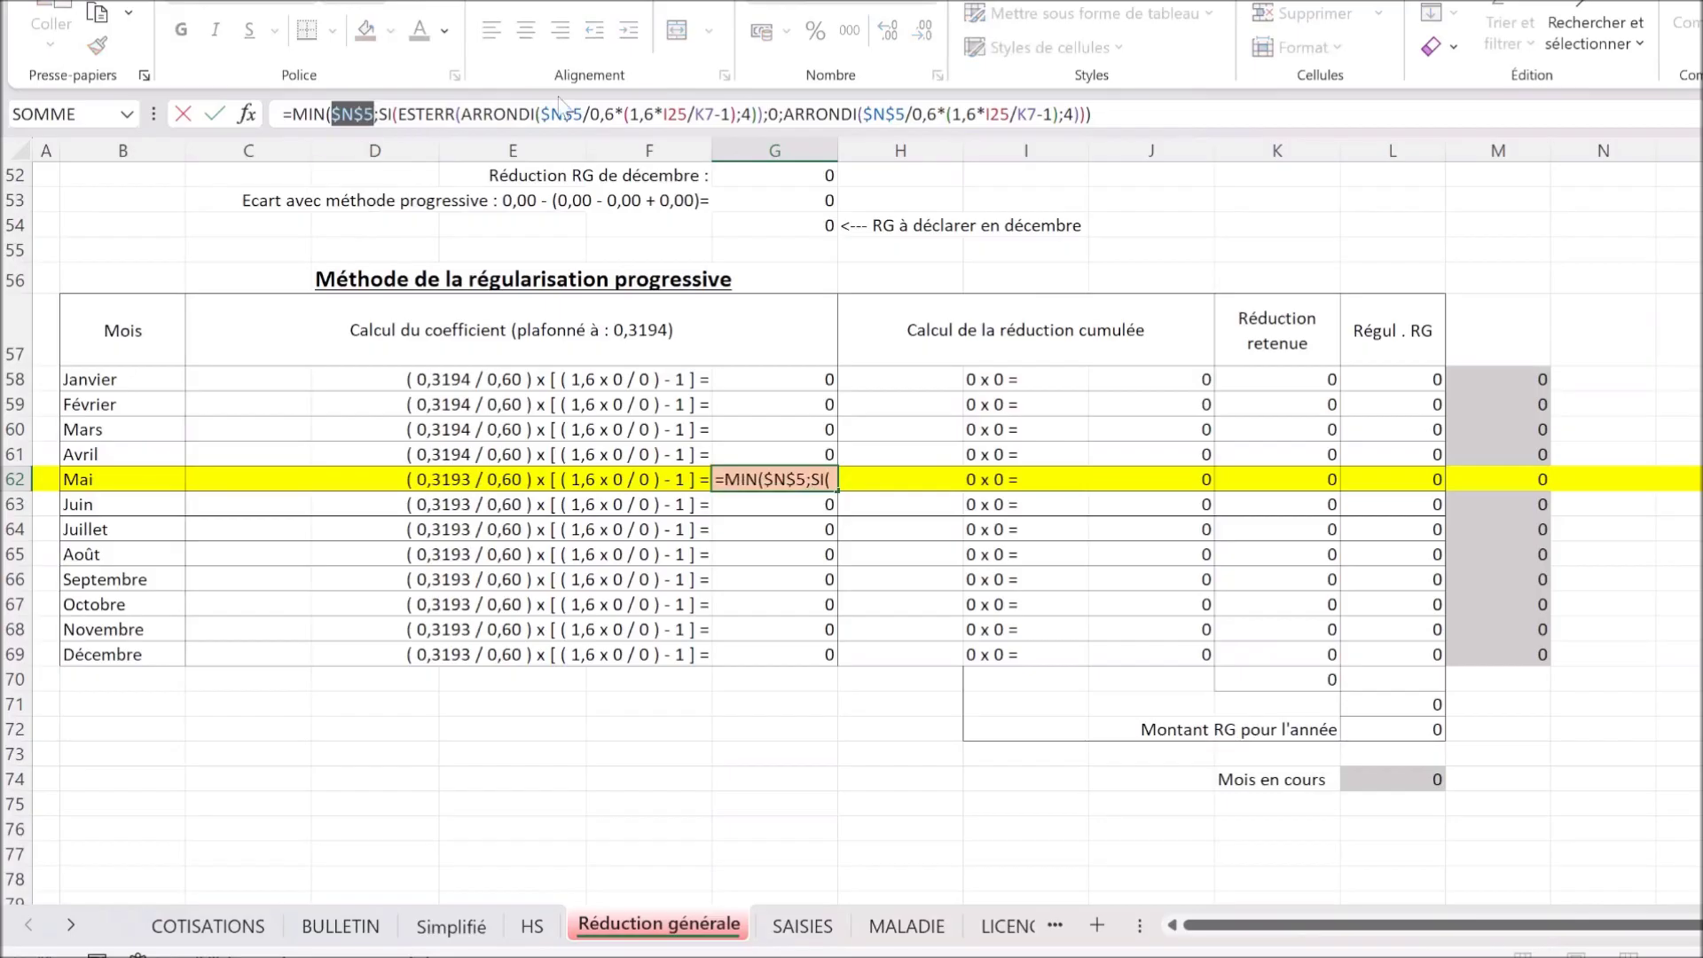
key("Escape")
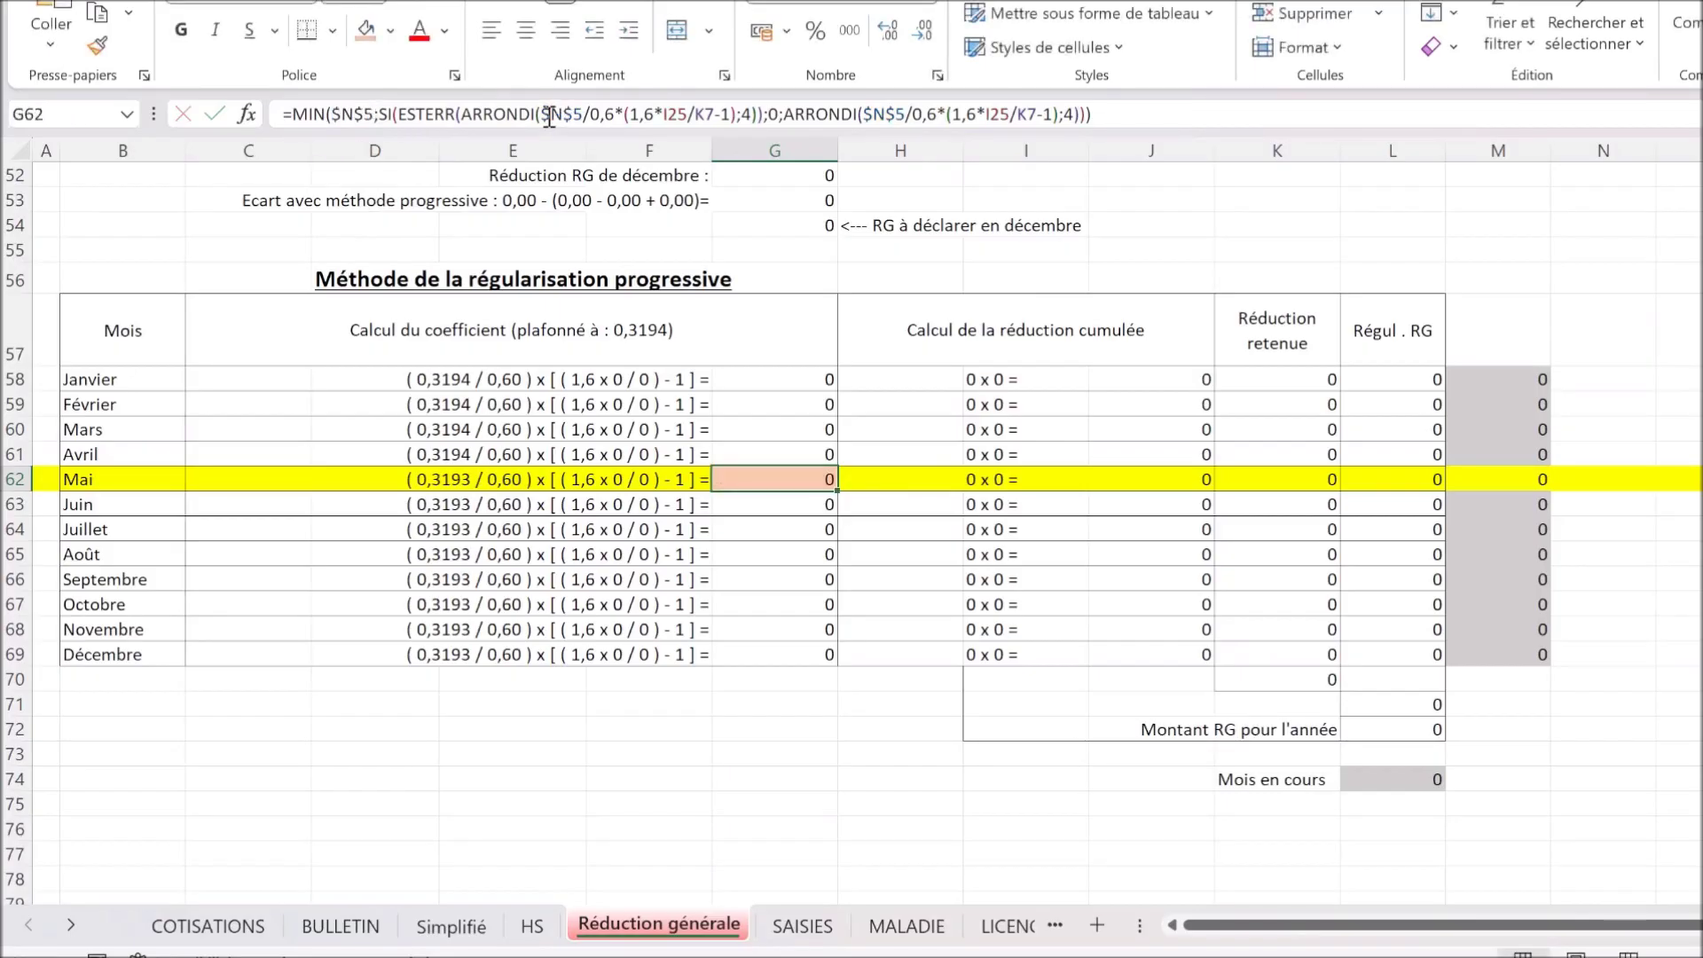
left_click_drag(542, 114, 583, 114)
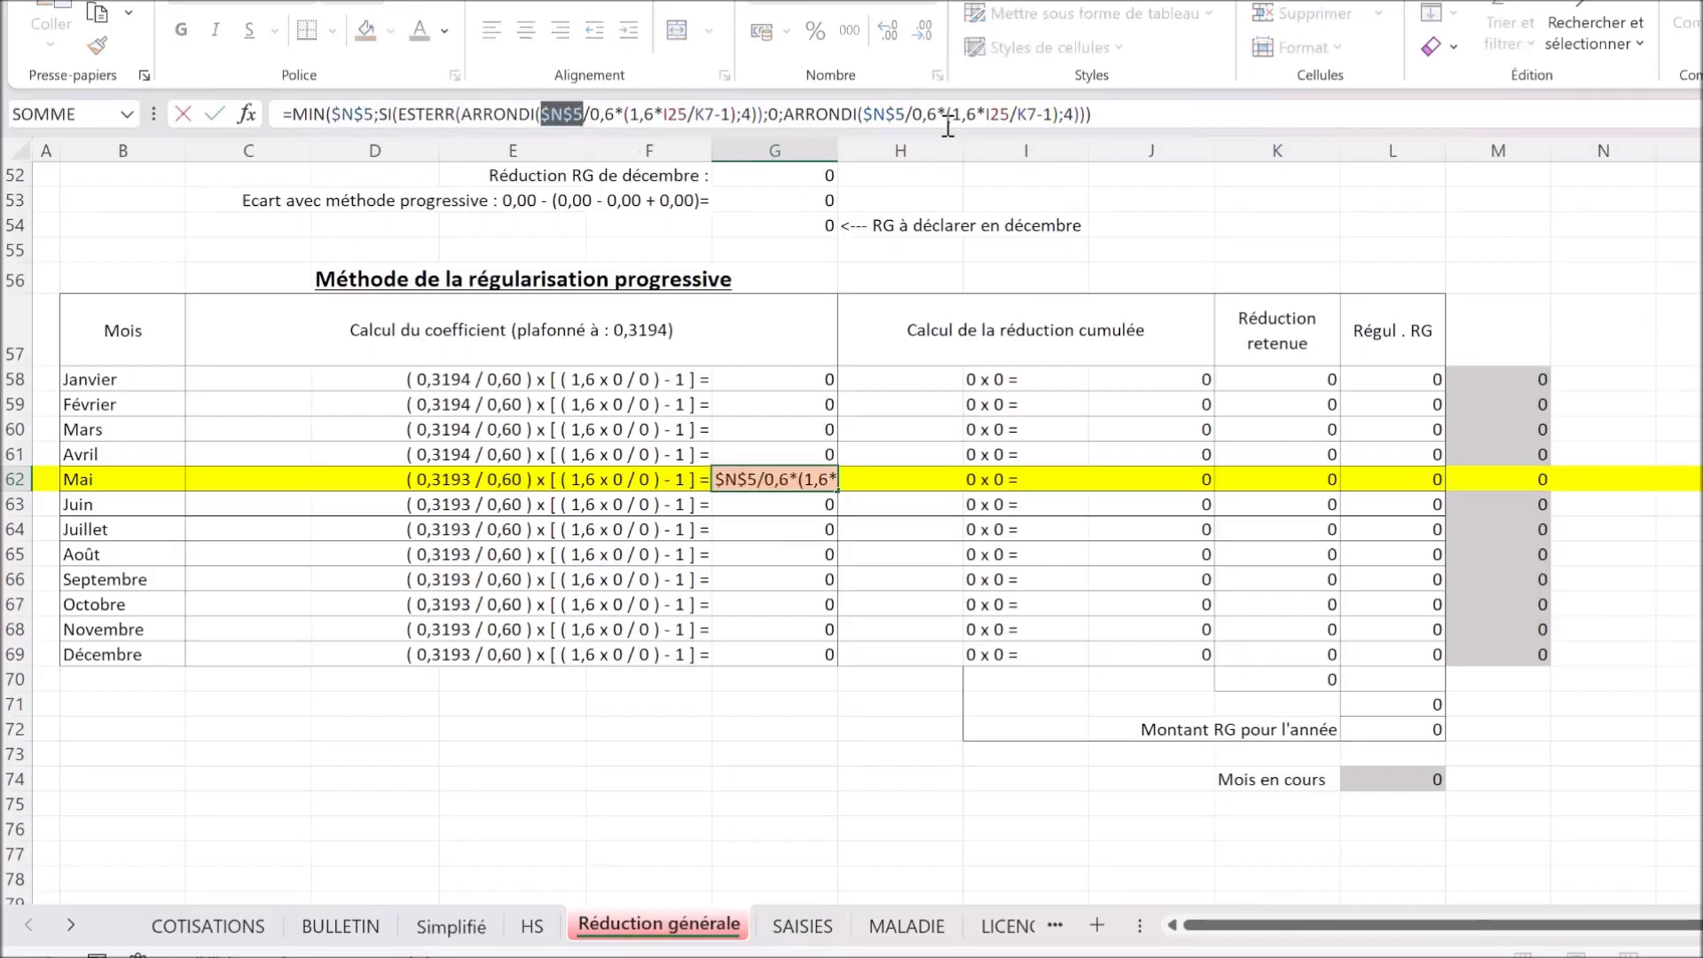
key("Escape")
left_click_drag(867, 114, 905, 114)
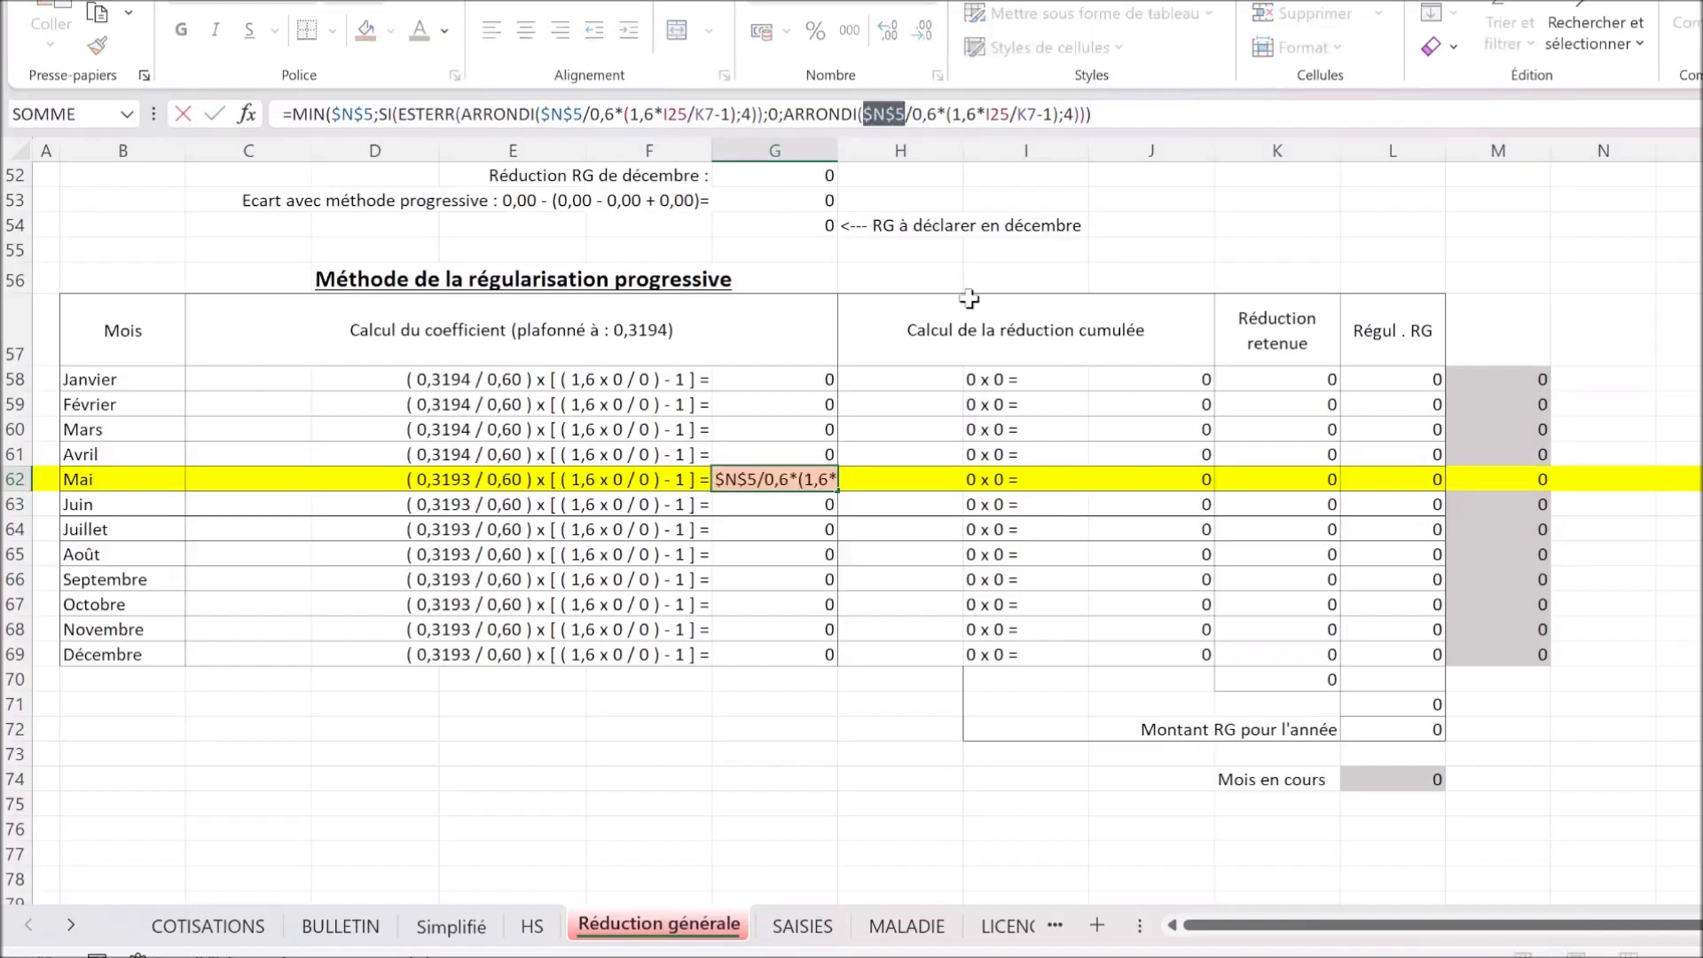
key("Escape")
Step: Examine each of the three $M$5 references in the Avril coefficient formula in G61, leaving it unedited
left_click(766, 453)
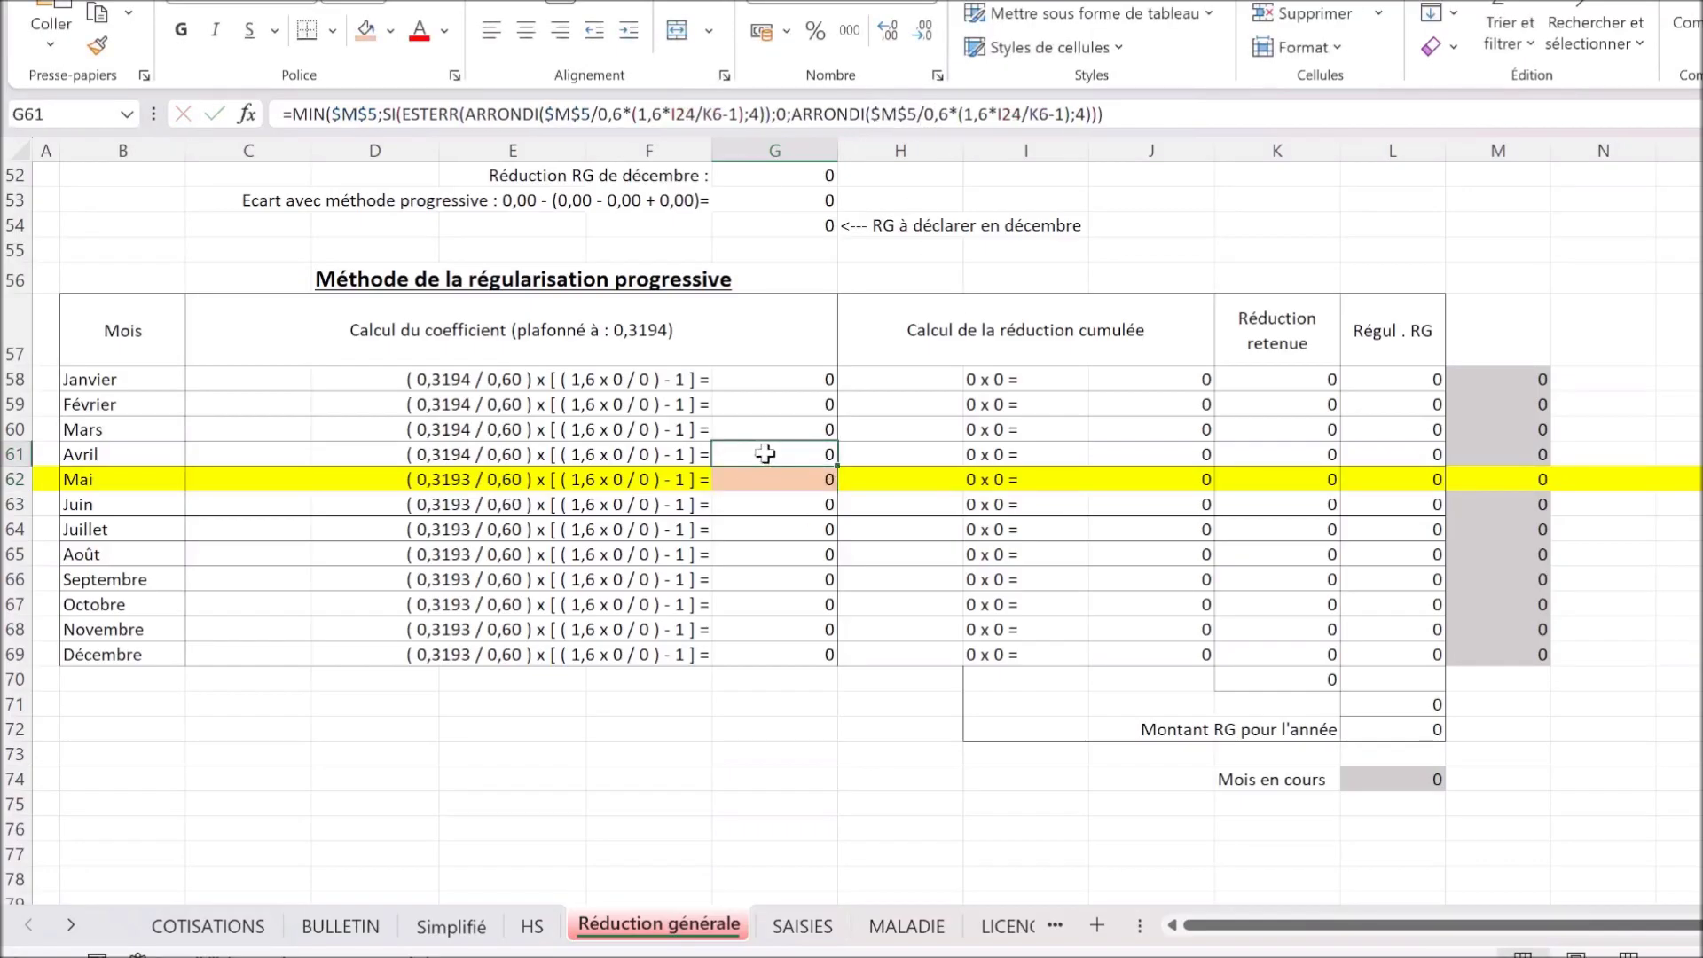
left_click_drag(331, 113, 380, 114)
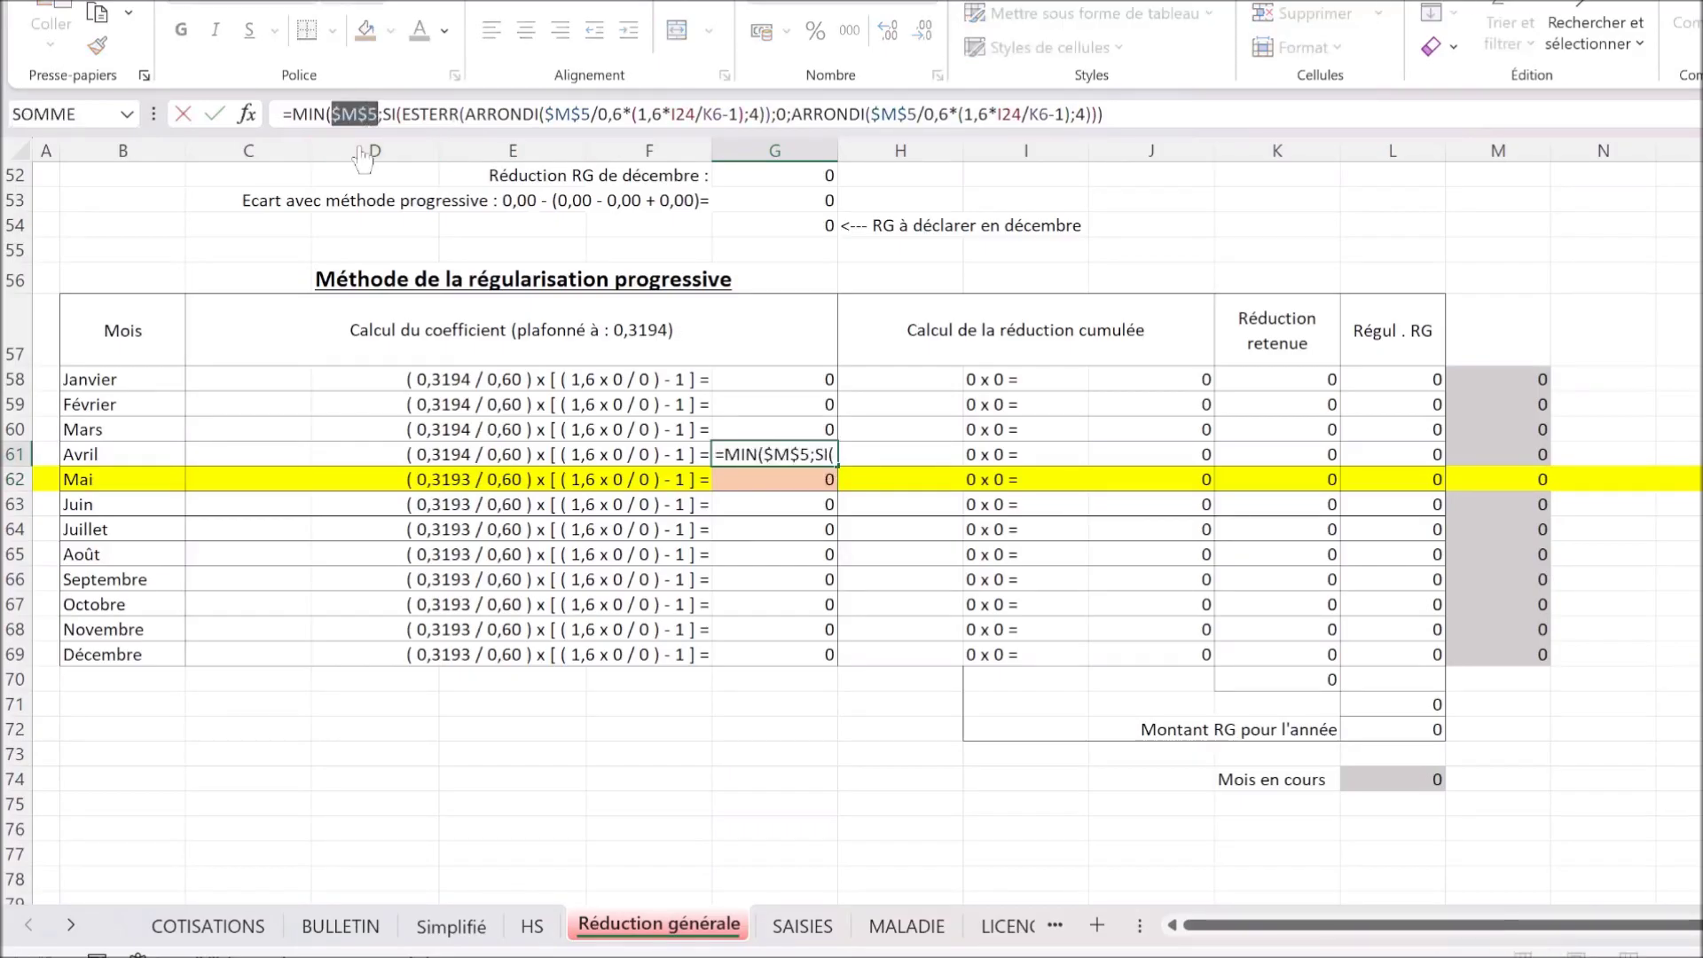
left_click_drag(544, 114, 592, 117)
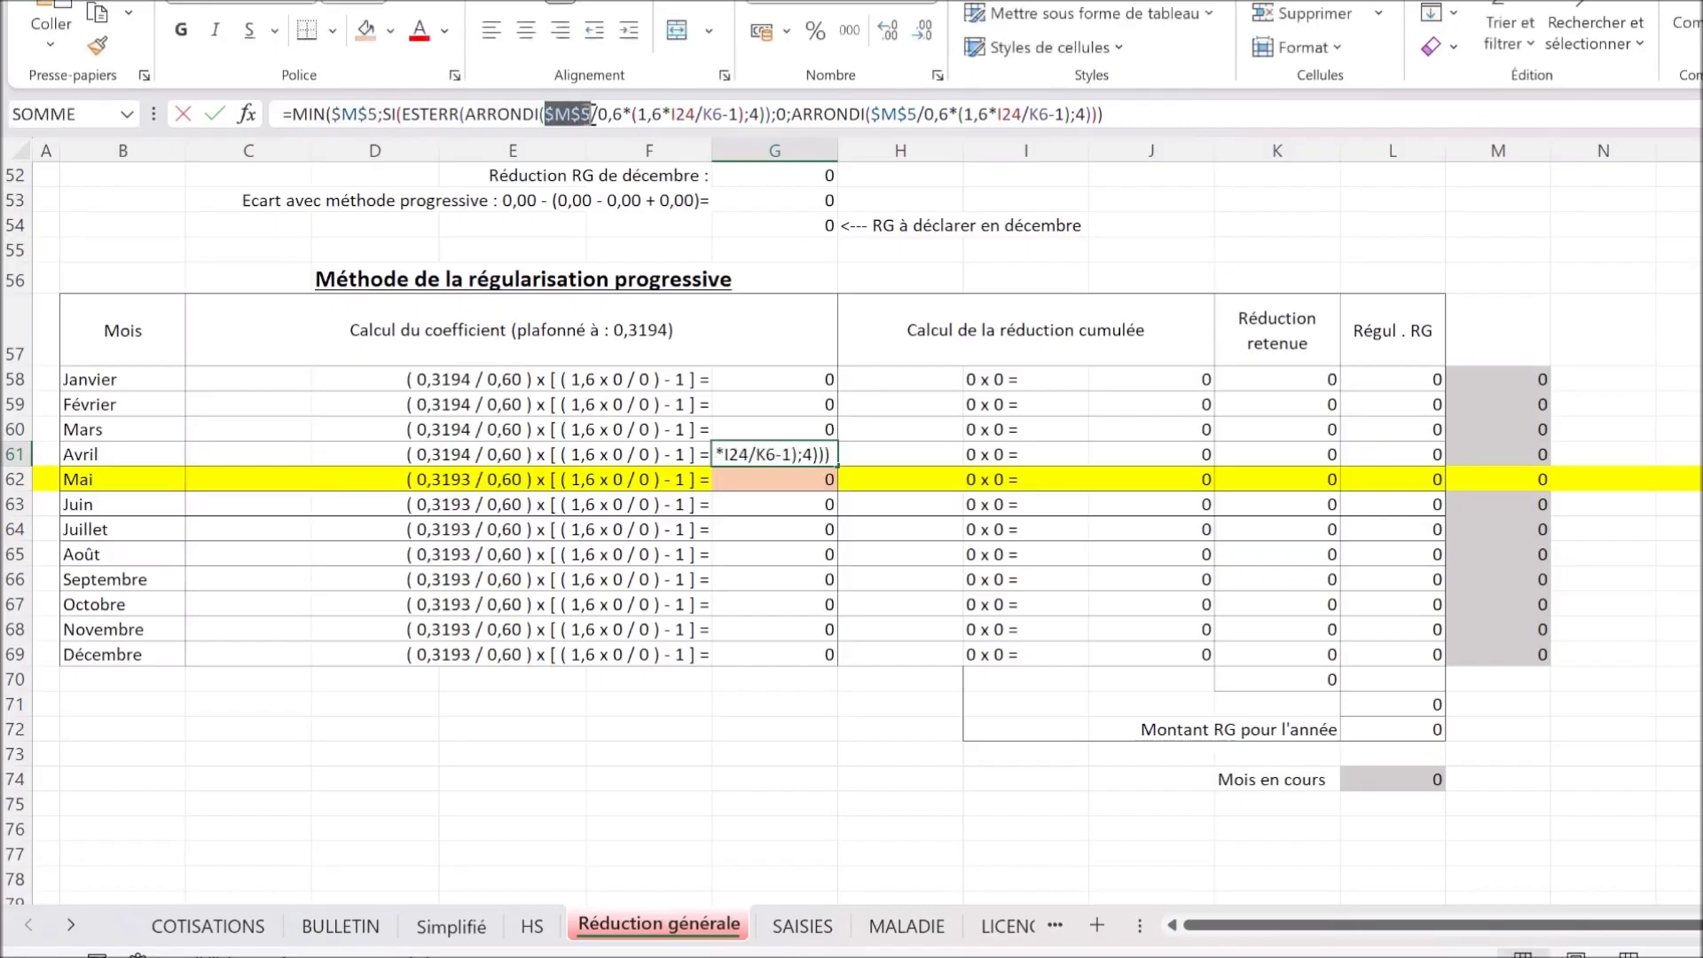
left_click_drag(871, 115, 918, 117)
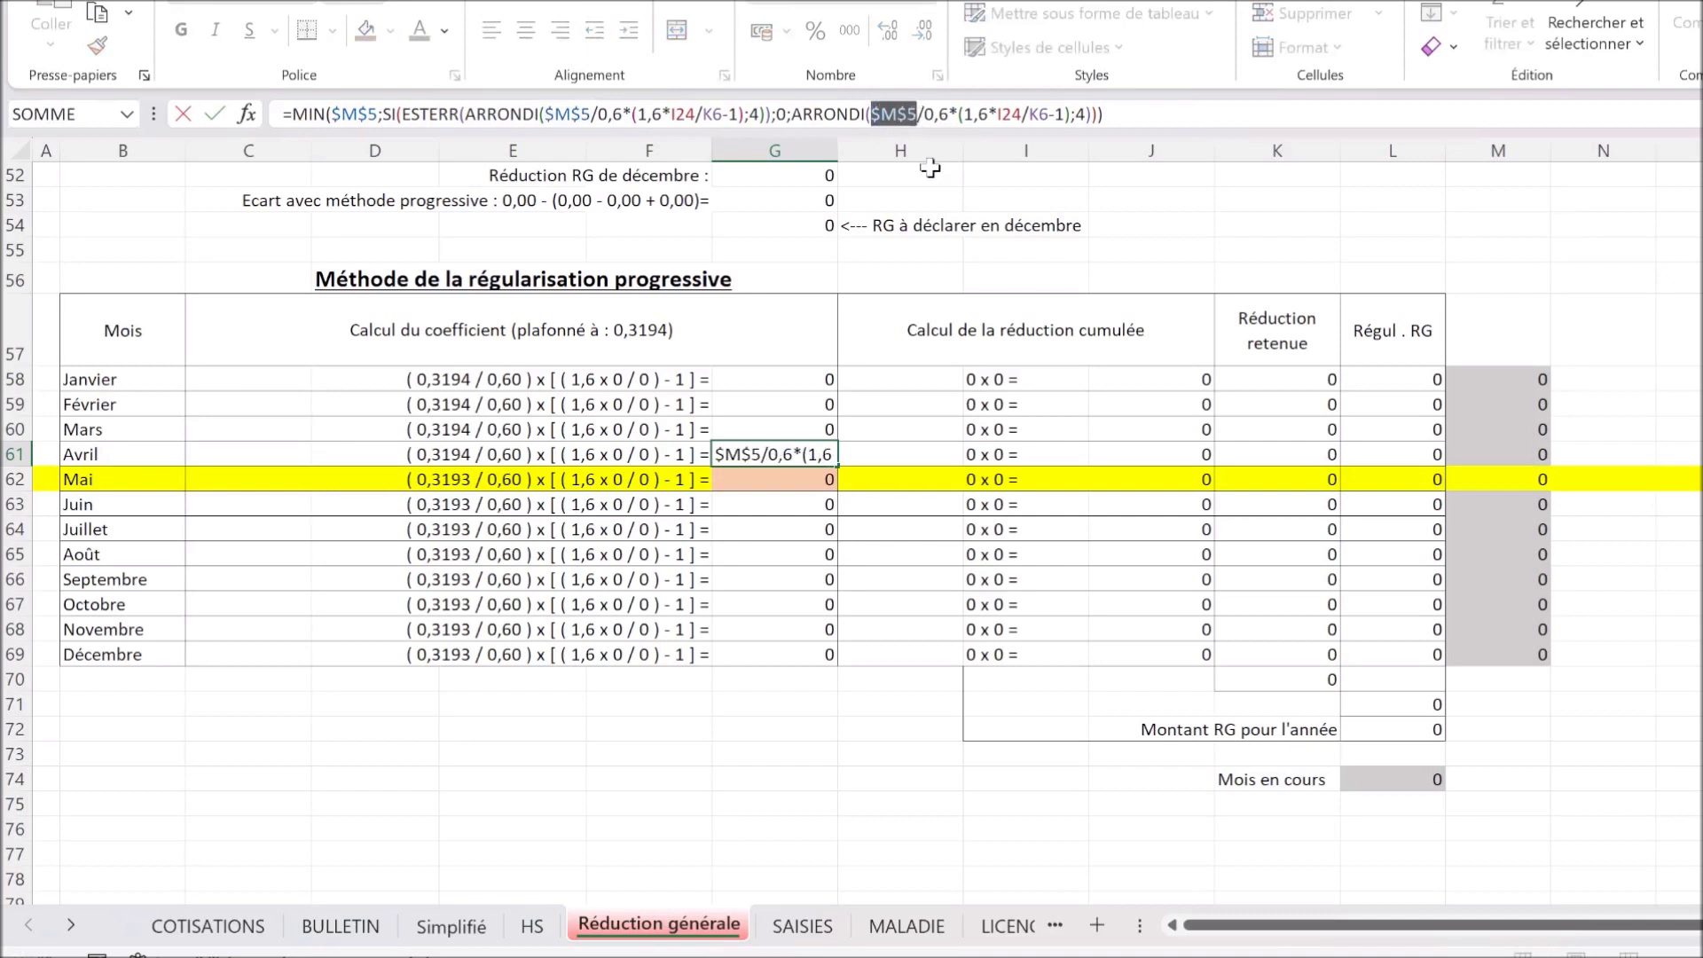
key("Escape")
Step: Copy the Mai coefficient formula from G62 down through the Décembre row, G69
left_click(776, 479)
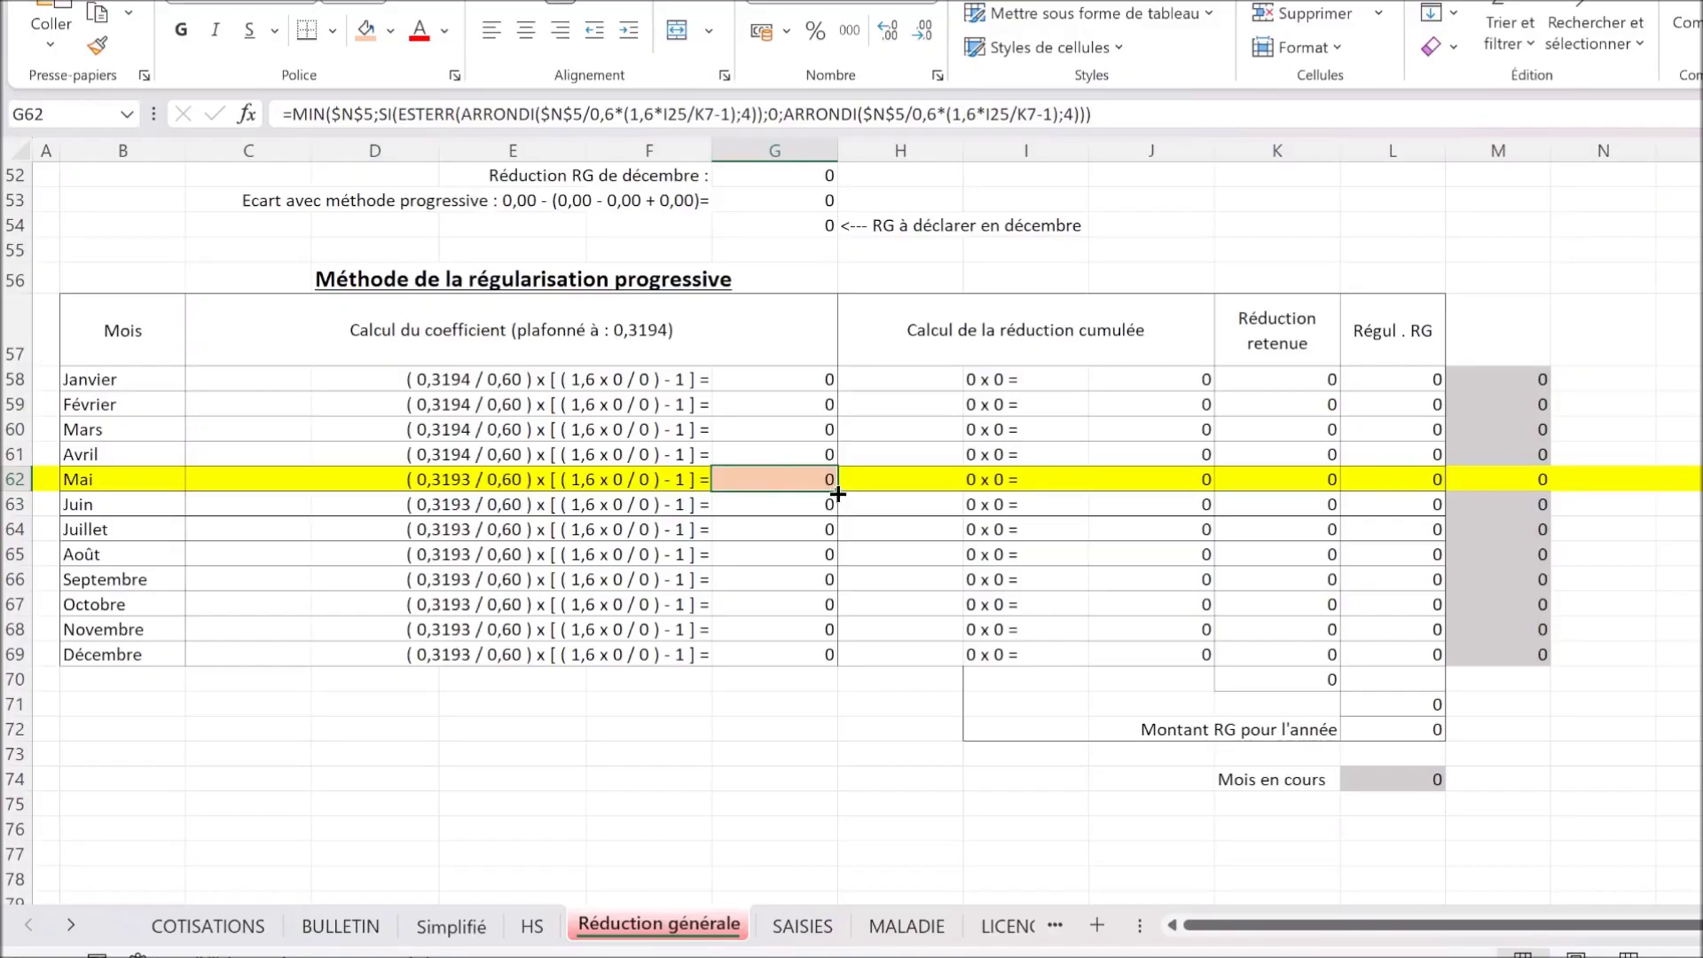
left_click_drag(839, 494, 831, 661)
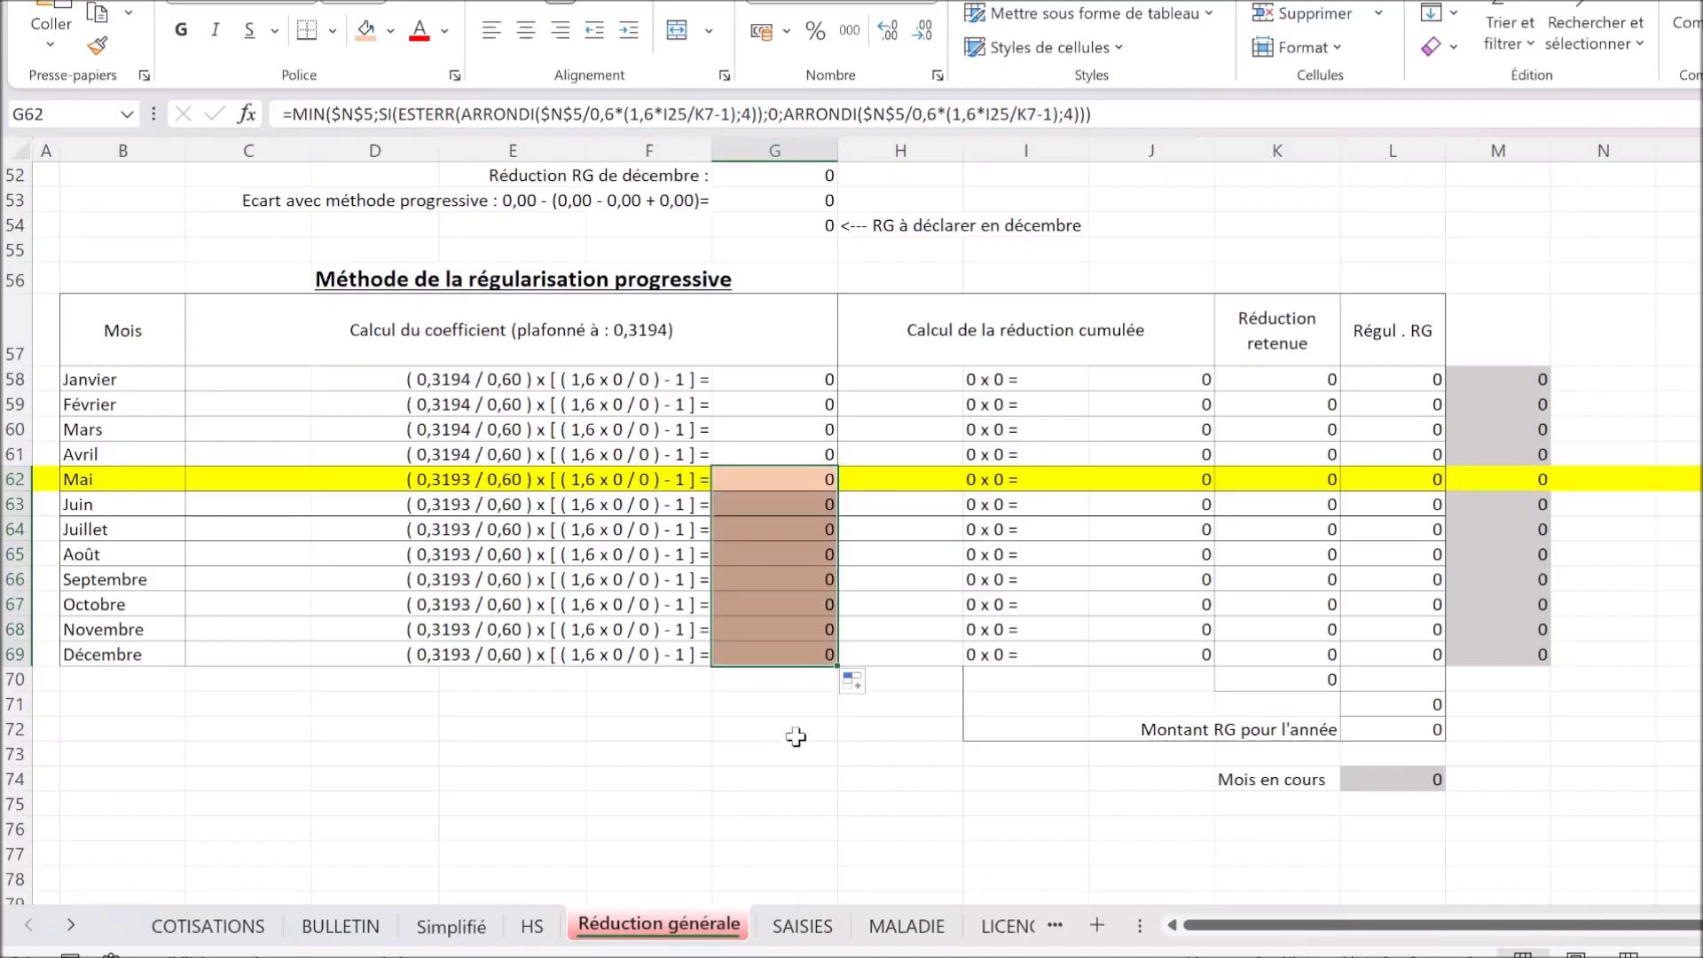
left_click(788, 687)
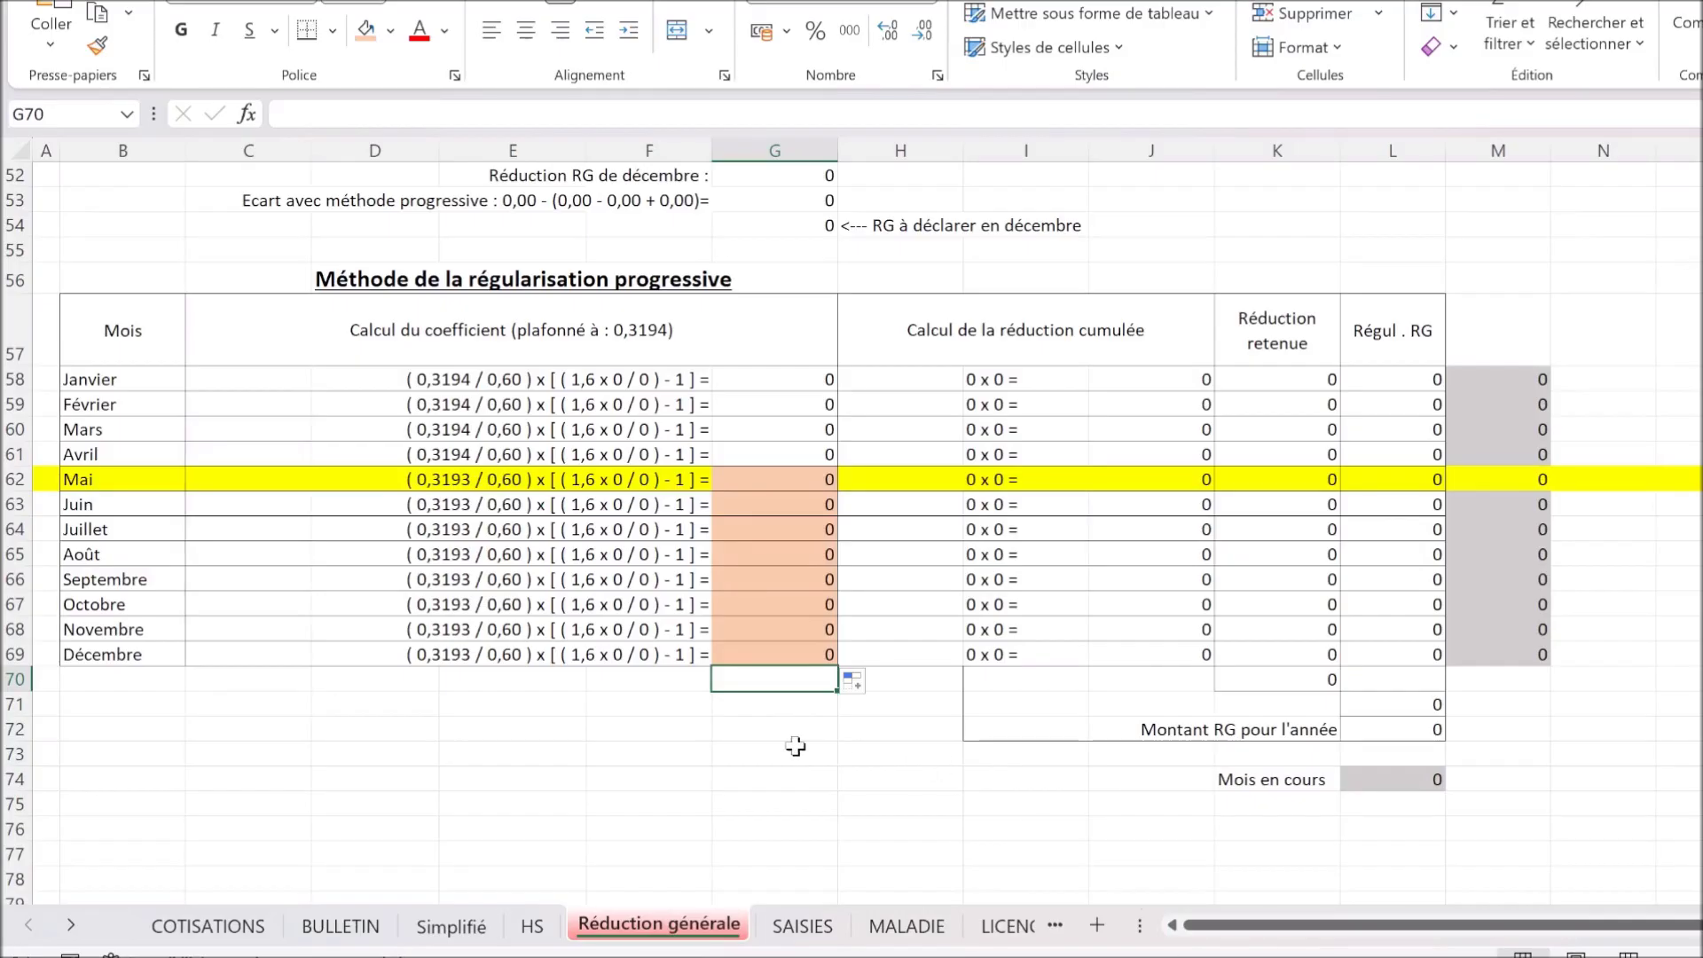
Step: On the BULLETIN sheet, highlight the Part Agirc - Arrco and Part Urssaf - Chômage amounts (D47:D48) in yellow
left_click(355, 932)
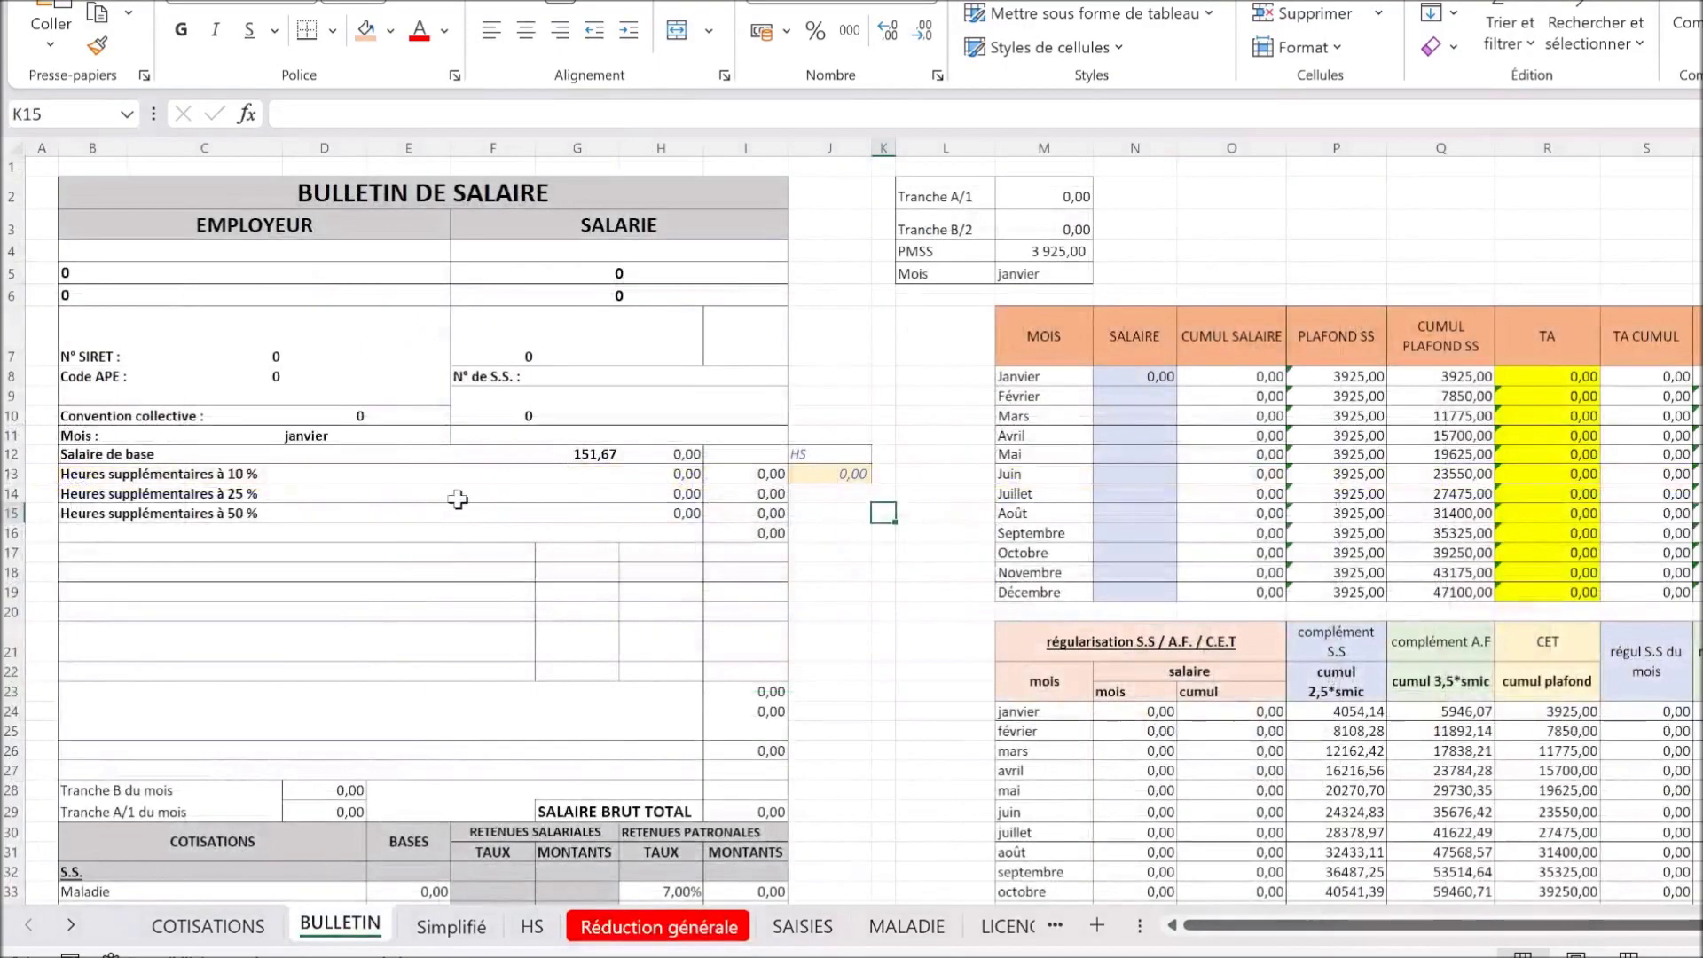
scroll(458, 498, "down", 10)
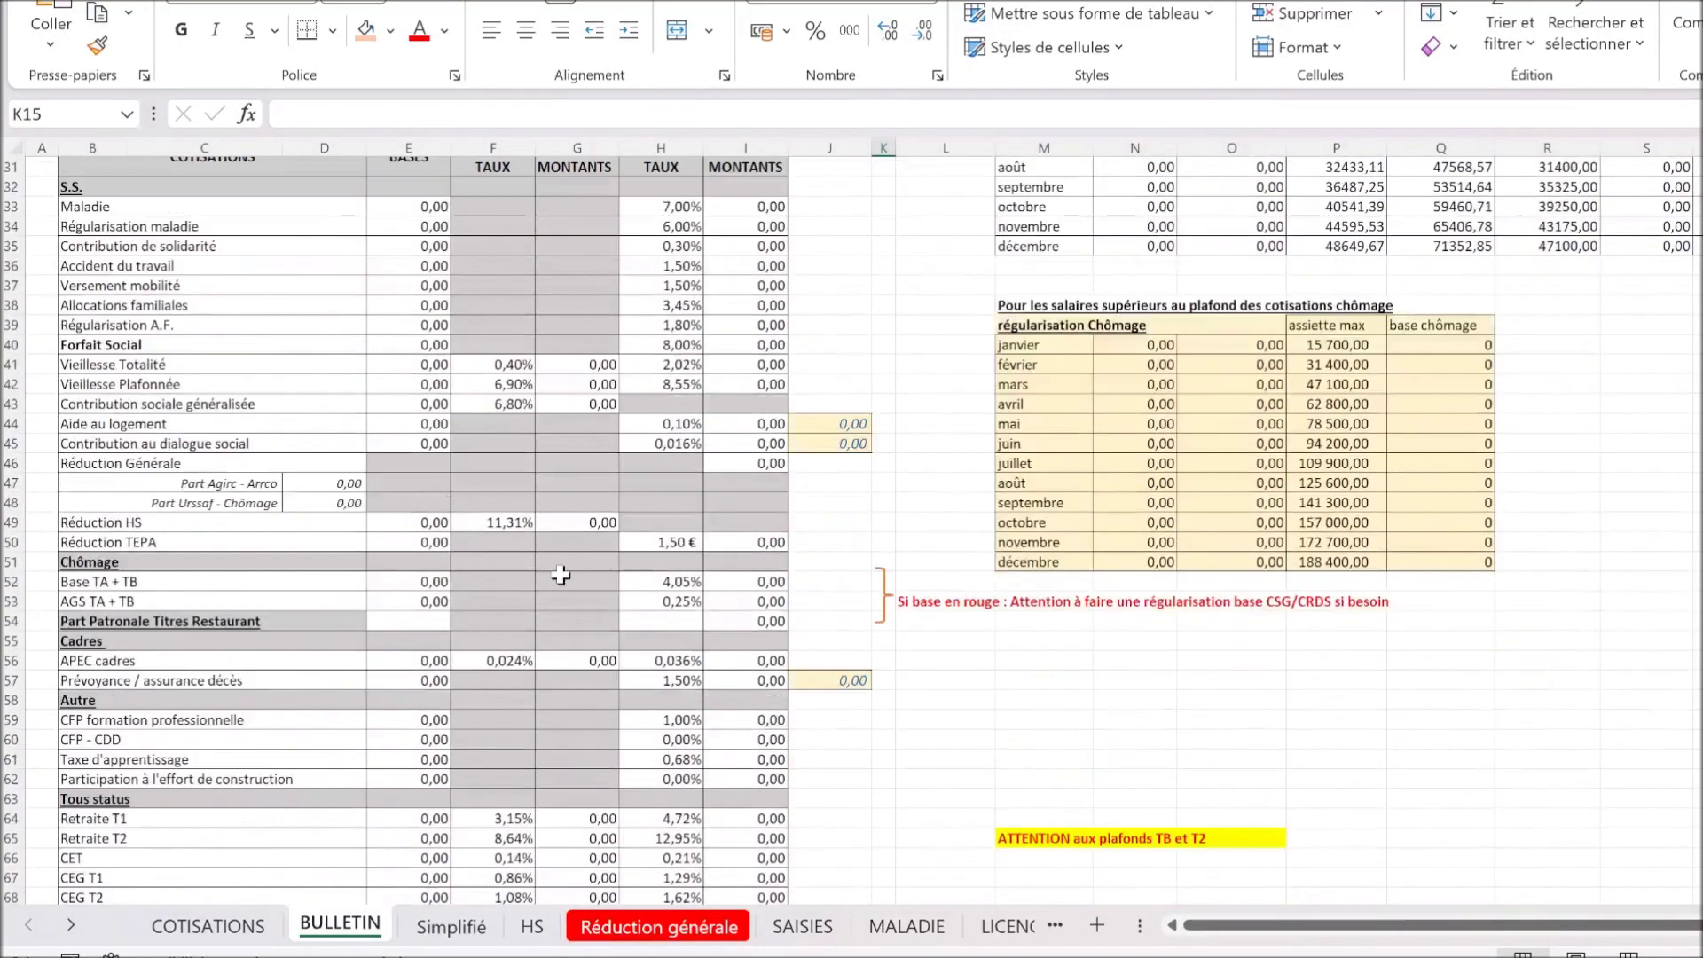
left_click_drag(312, 483, 318, 499)
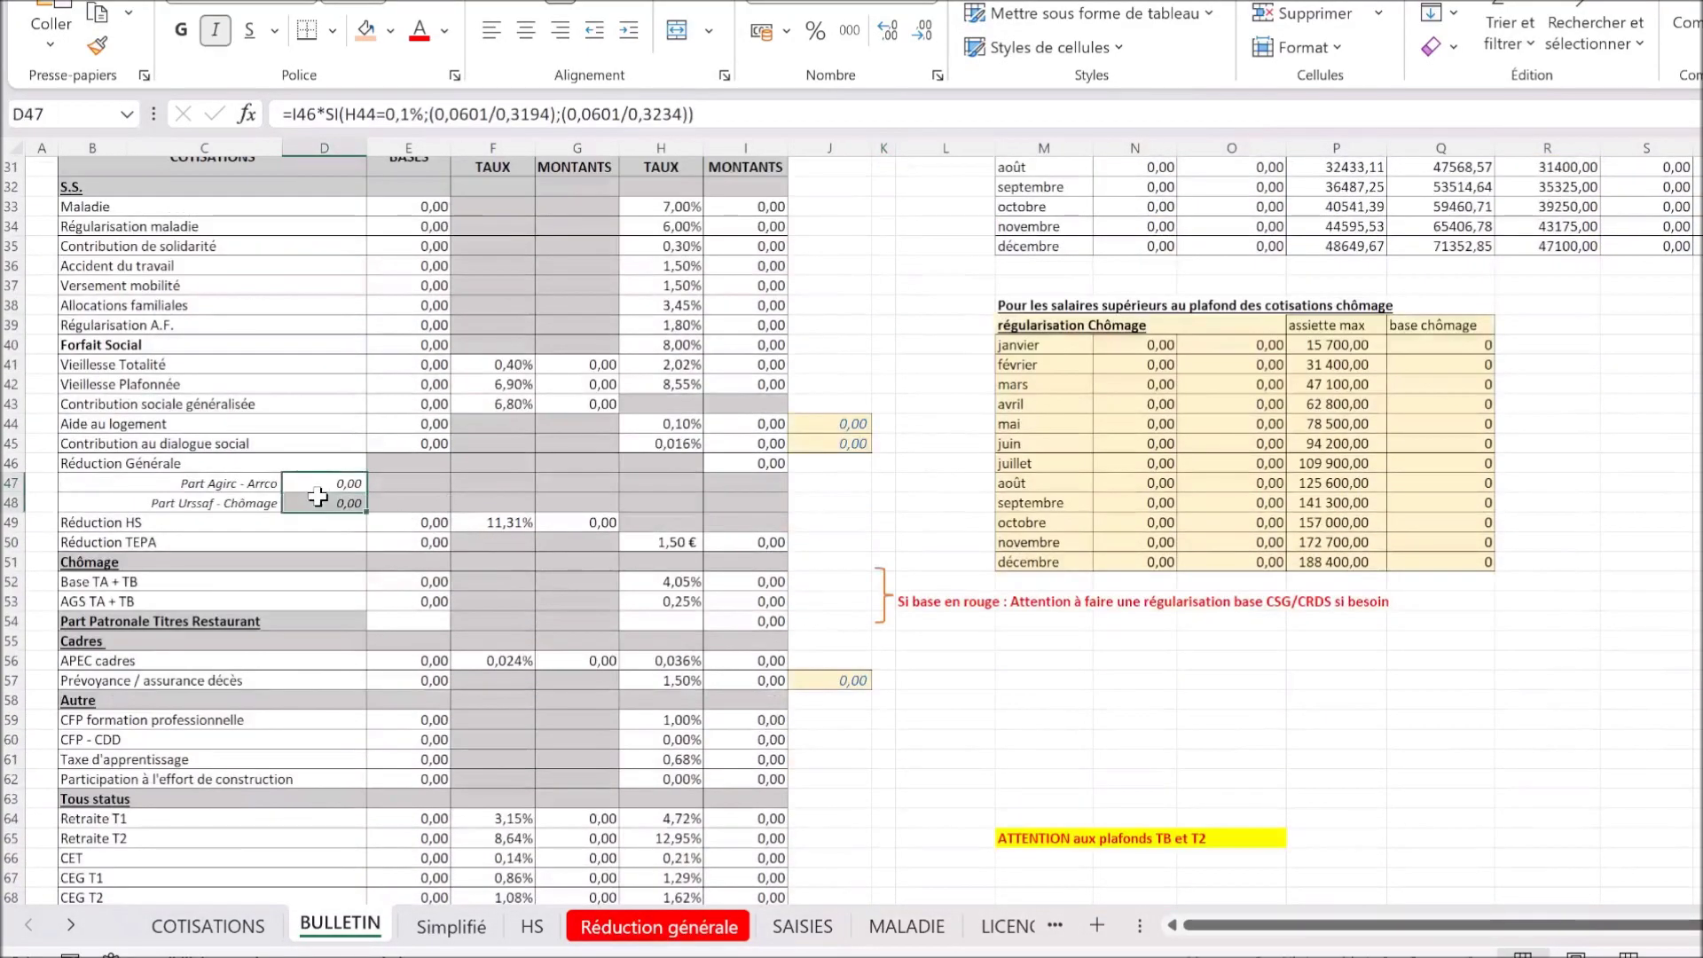
left_click(365, 29)
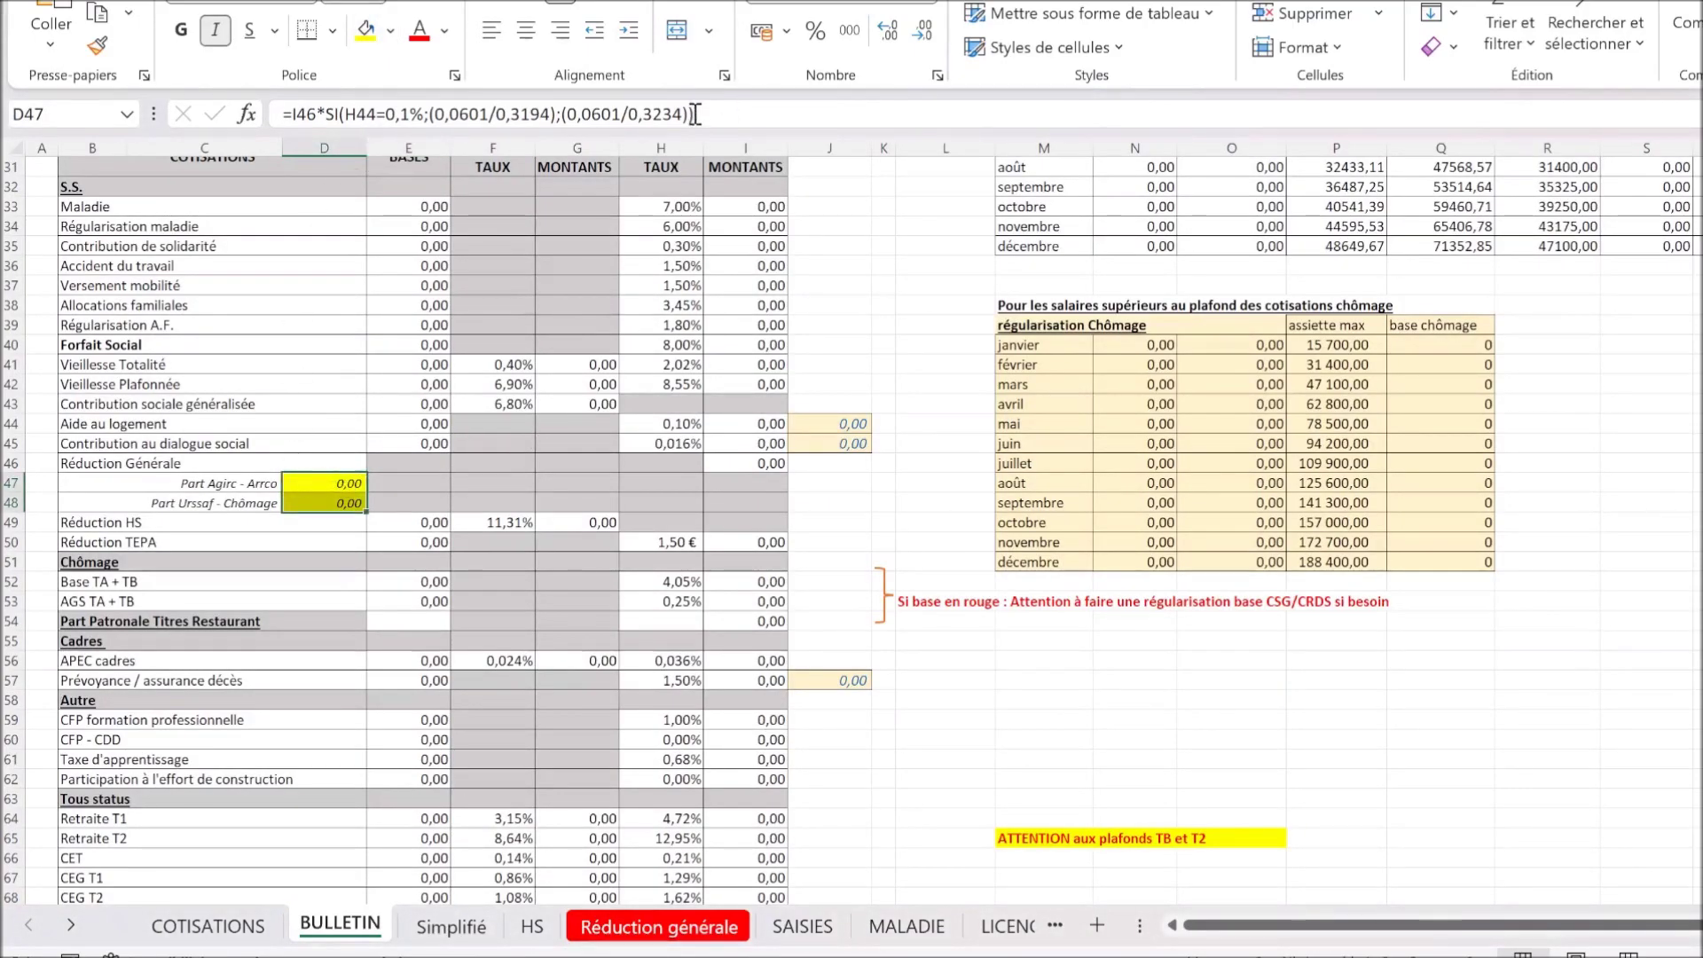
Step: Examine the coefficients 0,3234 and 0,3194 in the Part Agirc - Arrco formula in D47 without changing it
left_click_drag(696, 113, 632, 119)
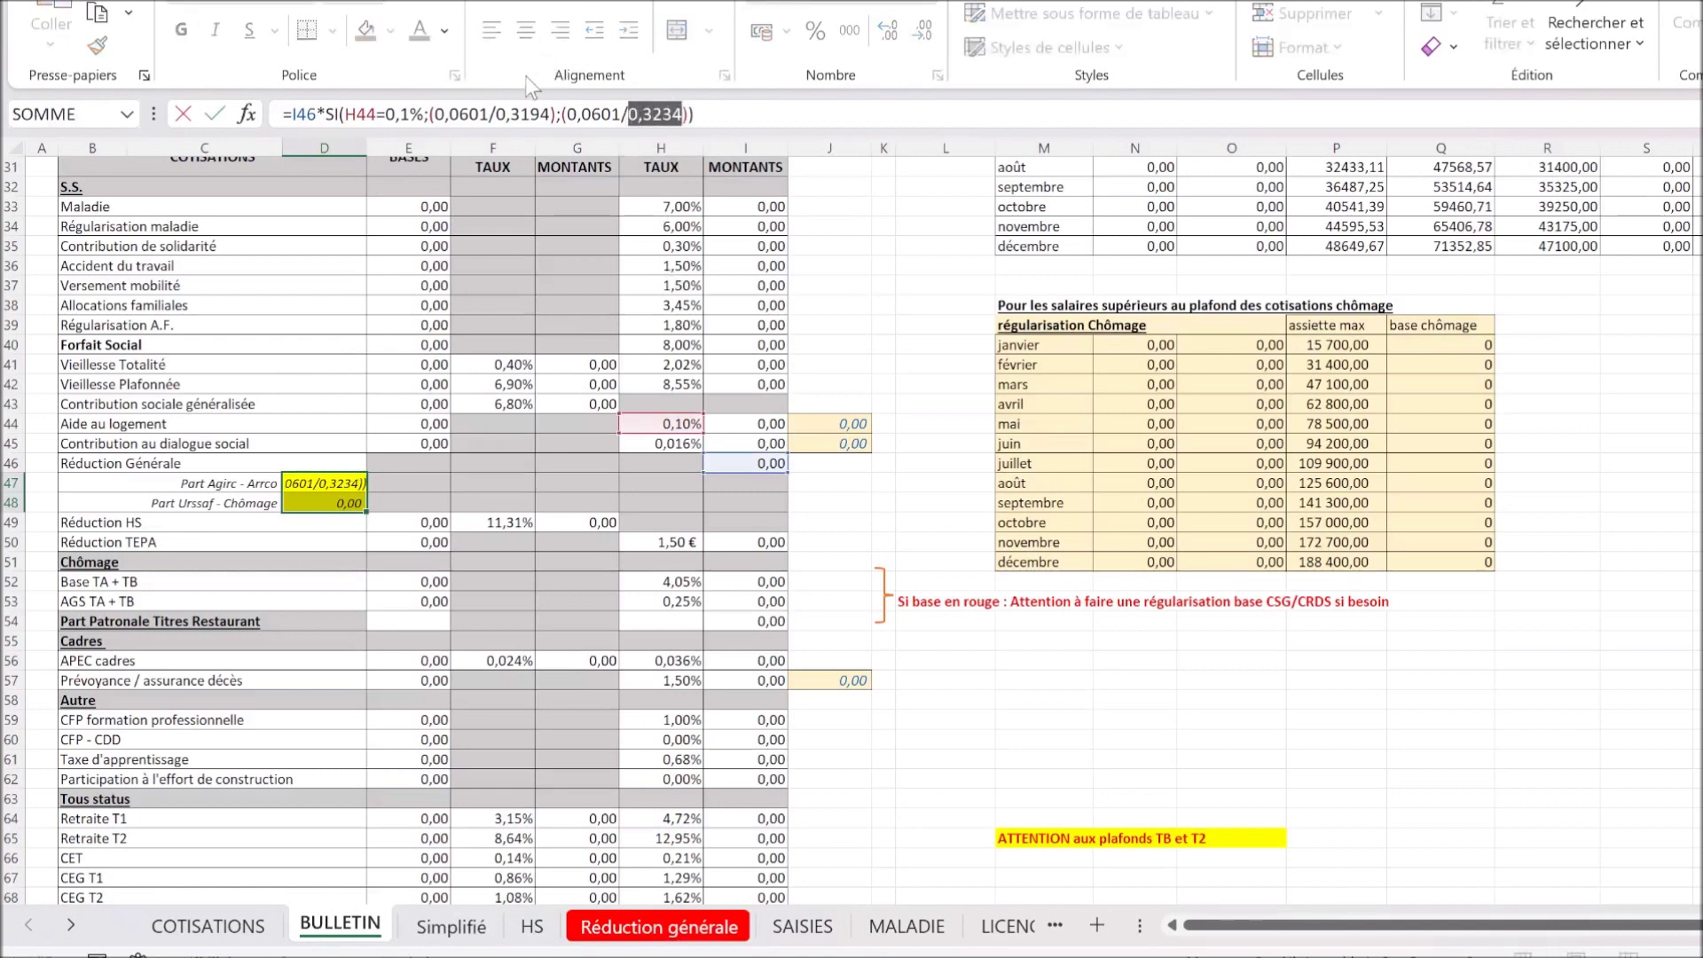
left_click_drag(550, 113, 499, 124)
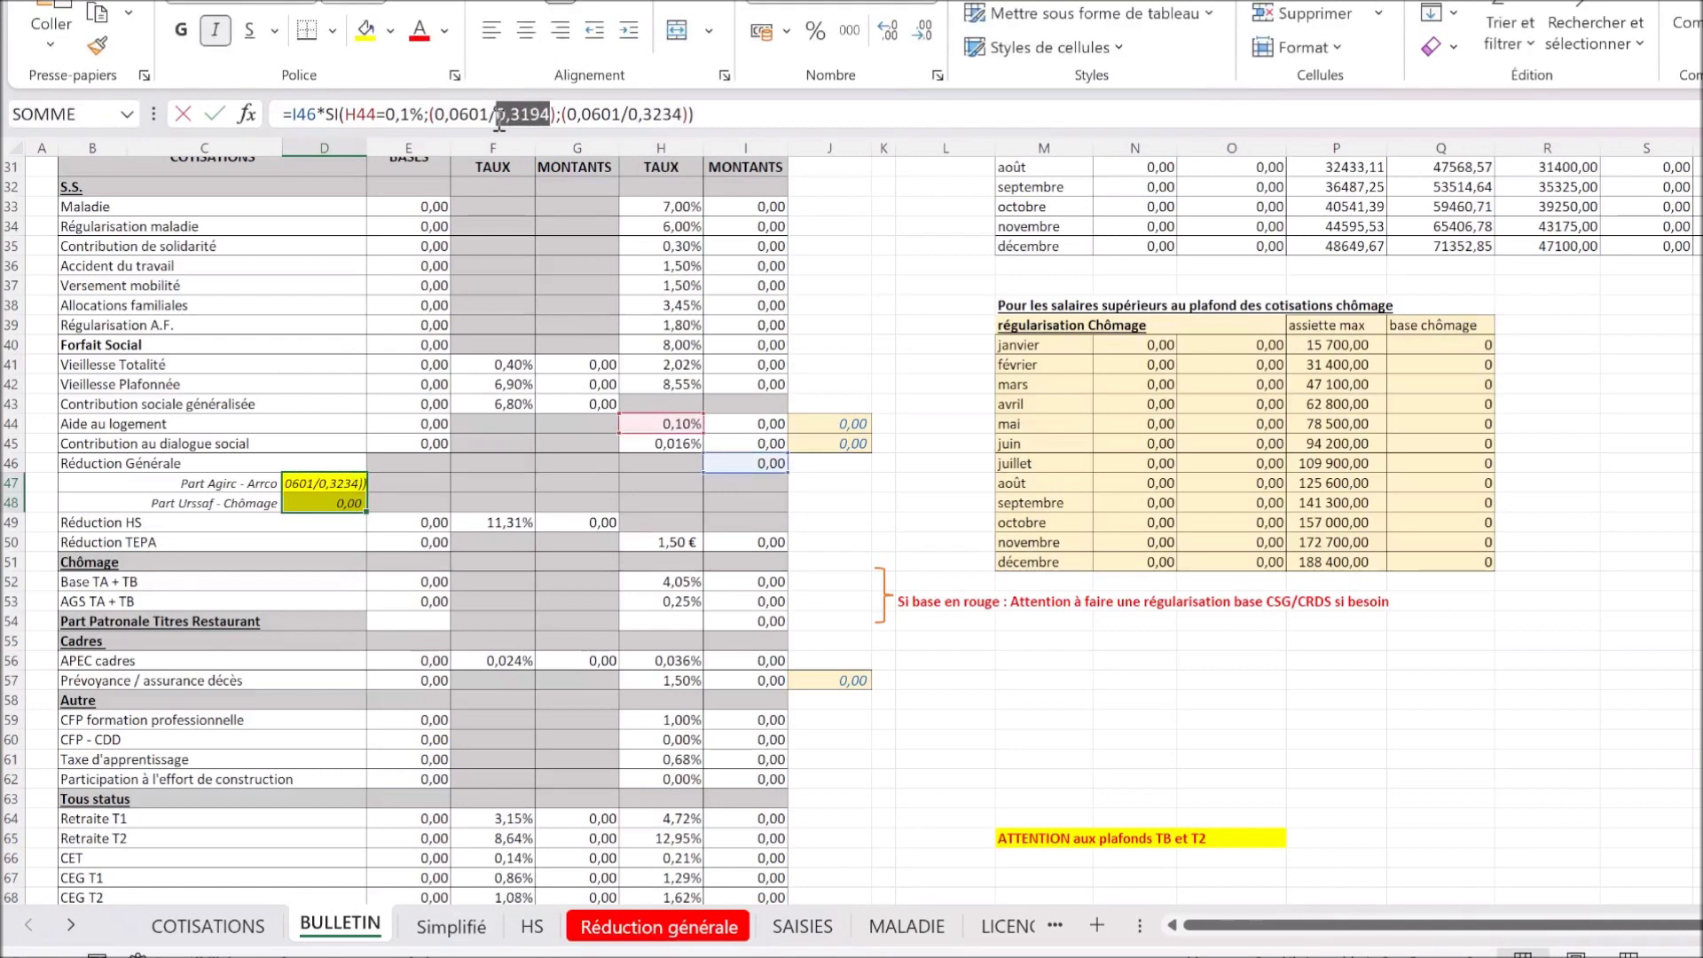
key("Escape")
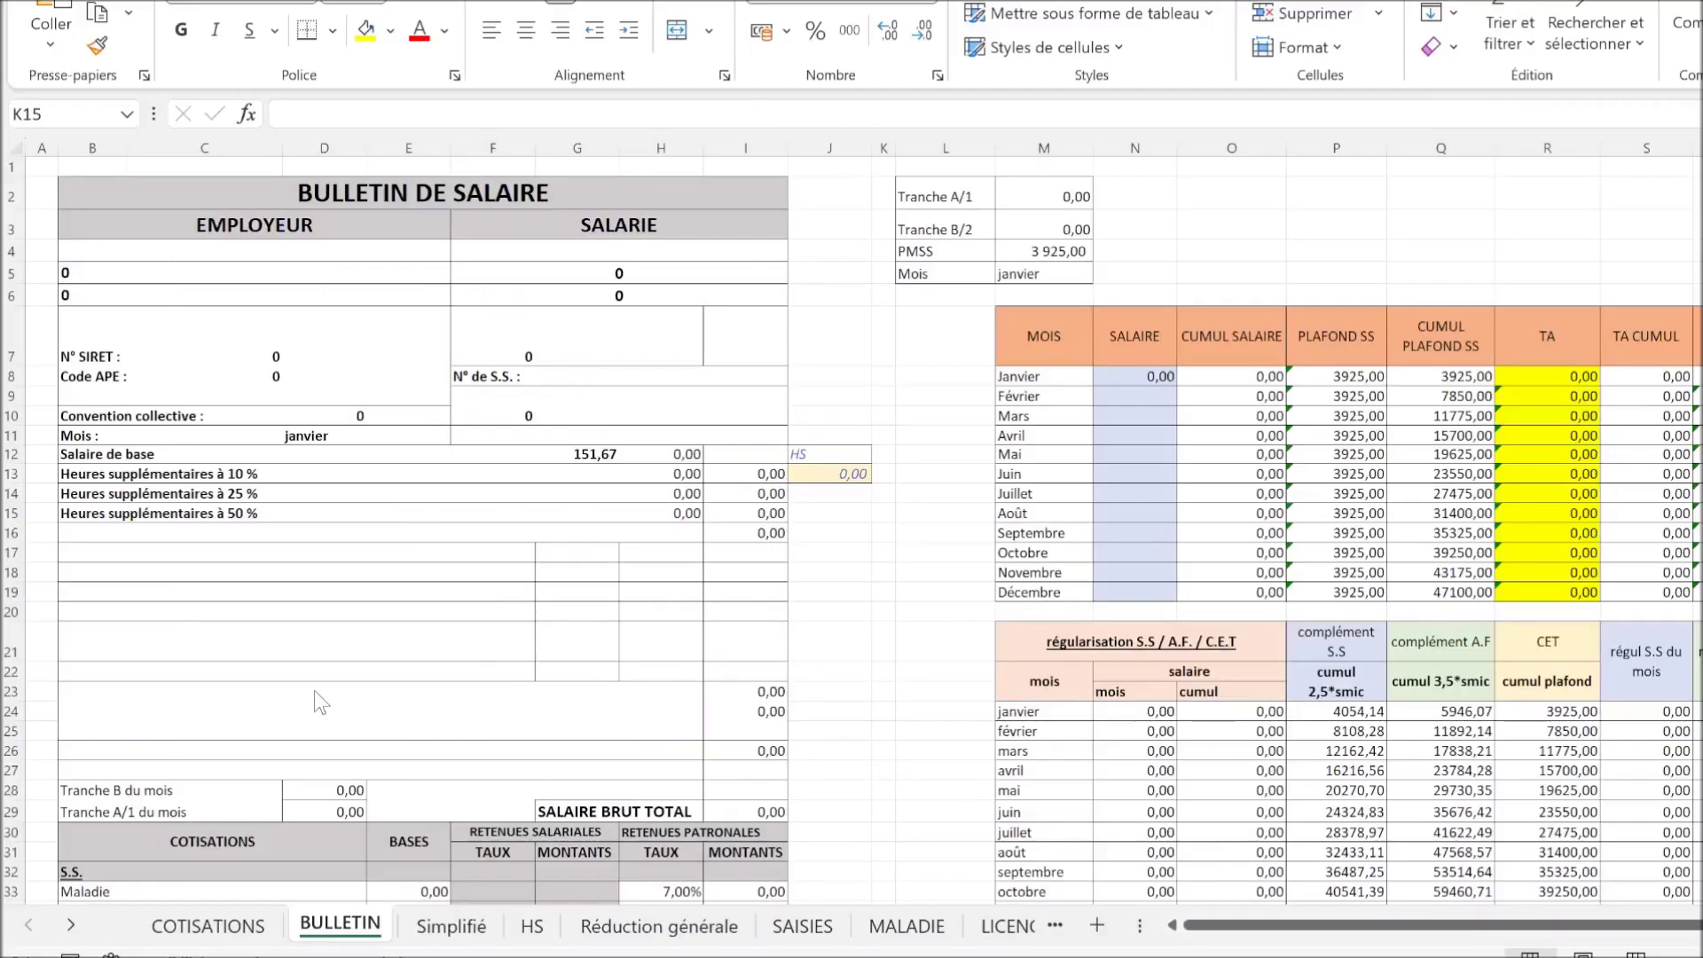
Step: On the COTISATIONS sheet, highlight the Mois value cell in the "PARTIE A REMPLIR" section in yellow
left_click(212, 931)
scroll(346, 761, "up", 15)
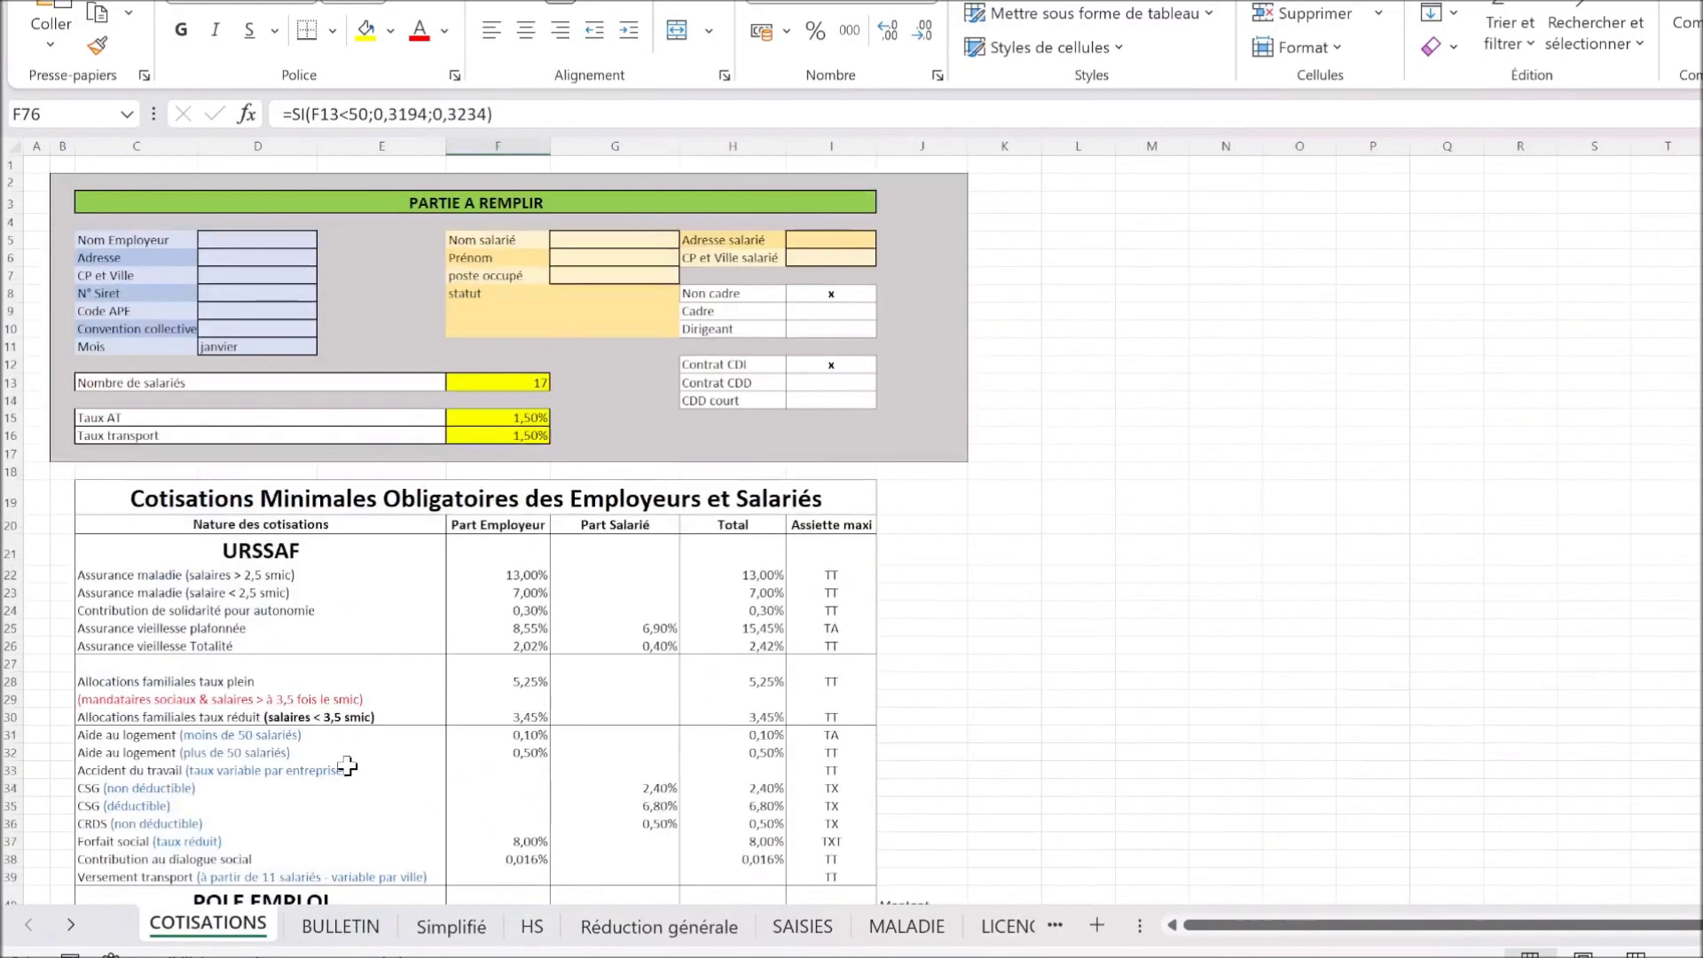
left_click(301, 347)
left_click(365, 30)
Step: Set Nombre de salariés to 35 and both Taux AT and Taux transport to 2%, keeping the Non cadre and Contrat CDI marks
left_click(504, 383)
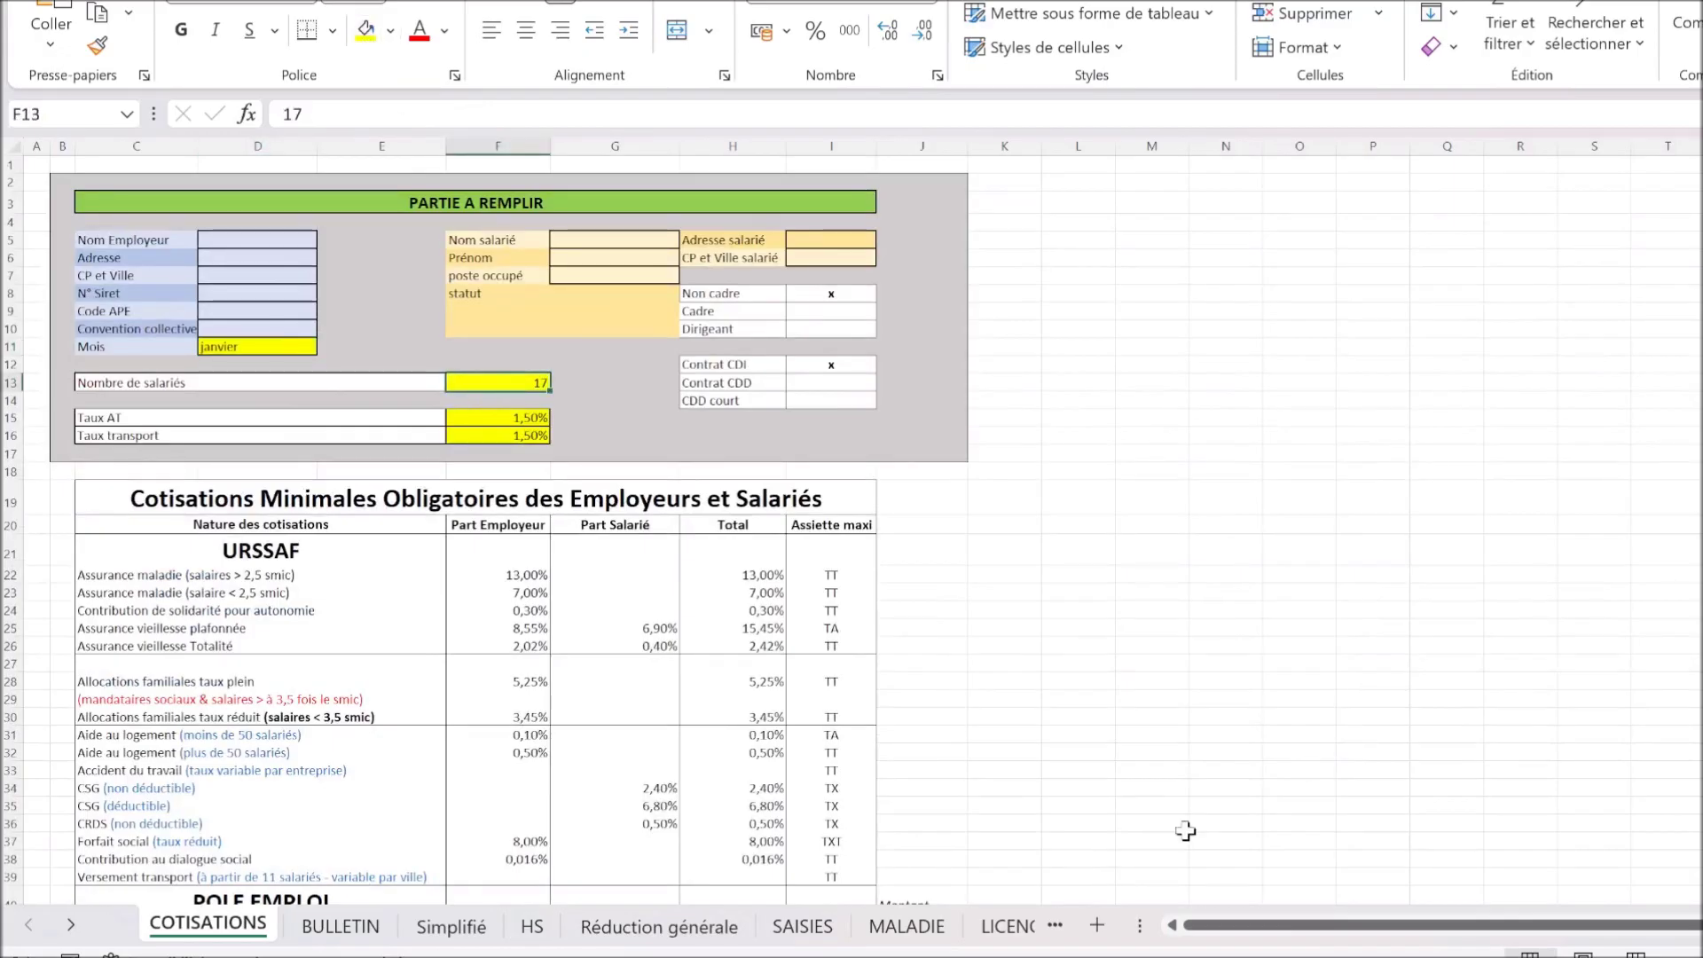
type("35")
key("Return")
type("2%")
key("Return")
type("2%")
key("Return")
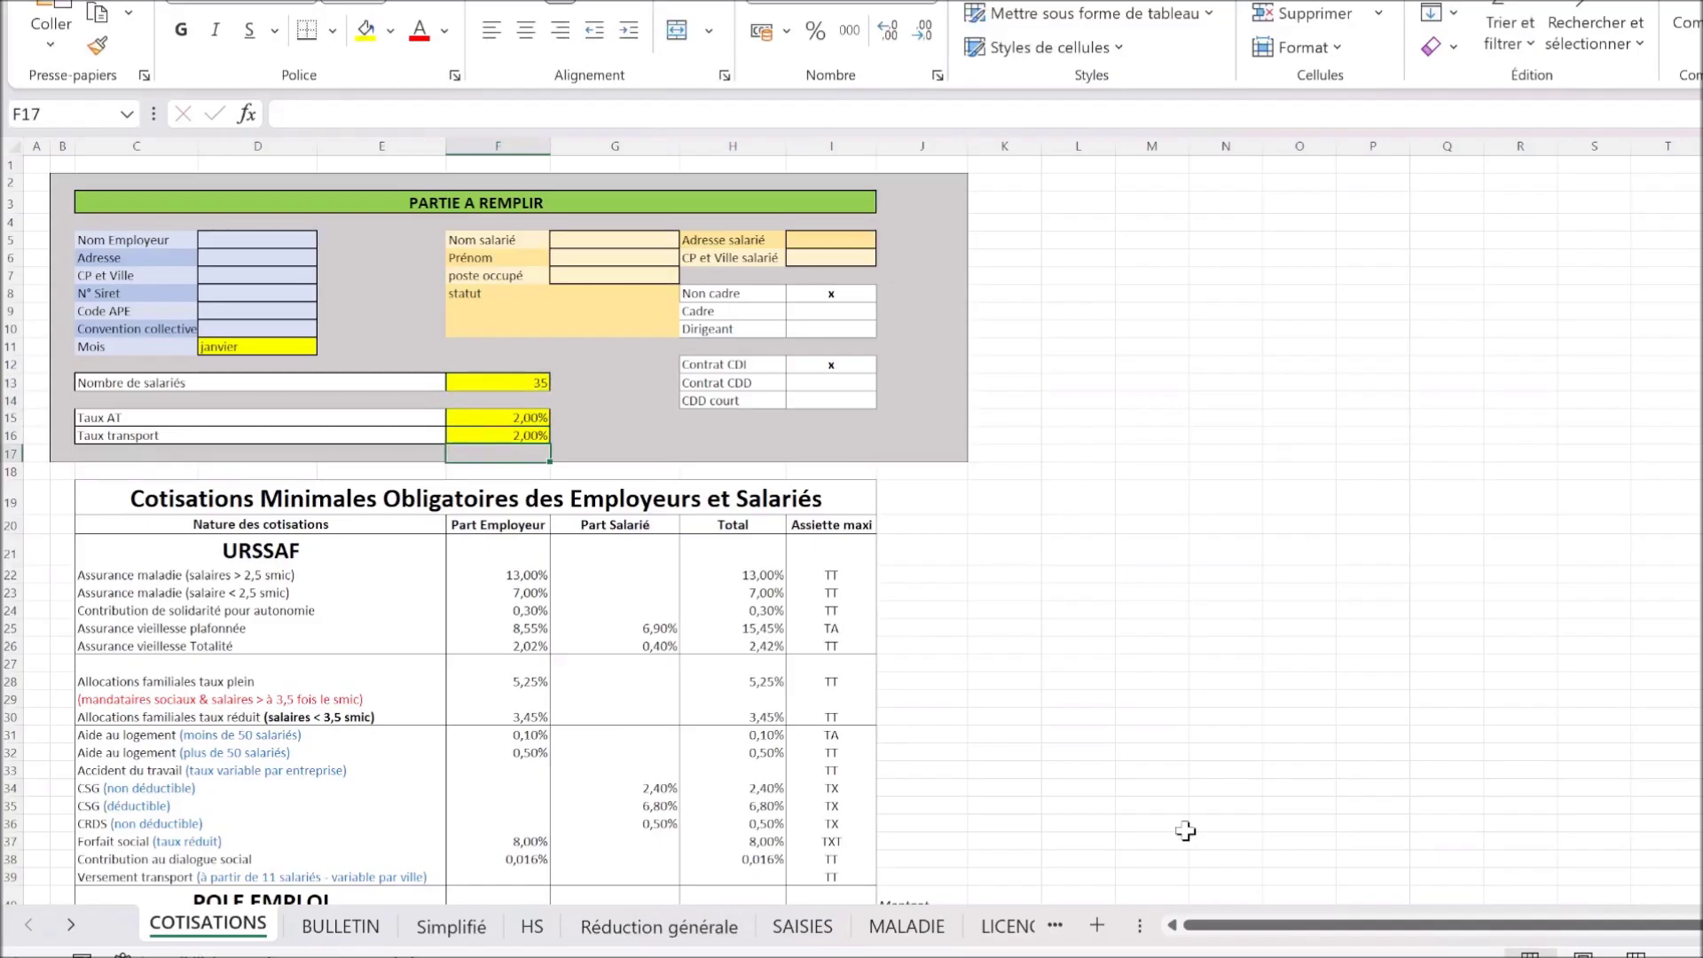
left_click(809, 295)
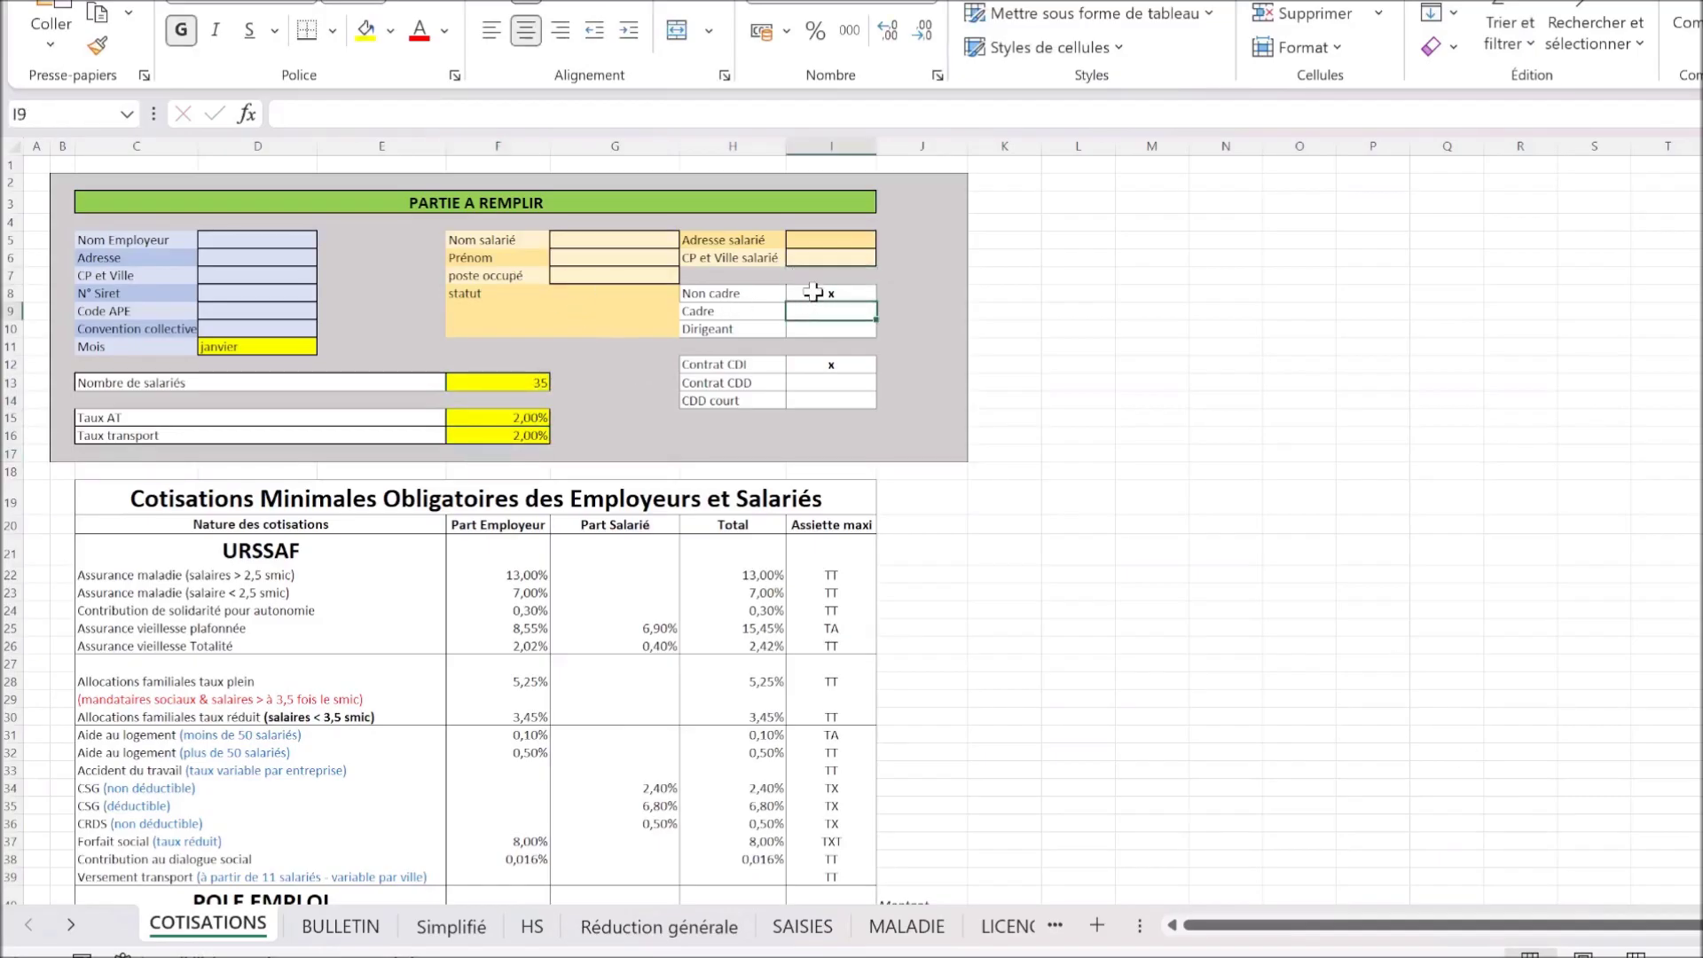
left_click(810, 364)
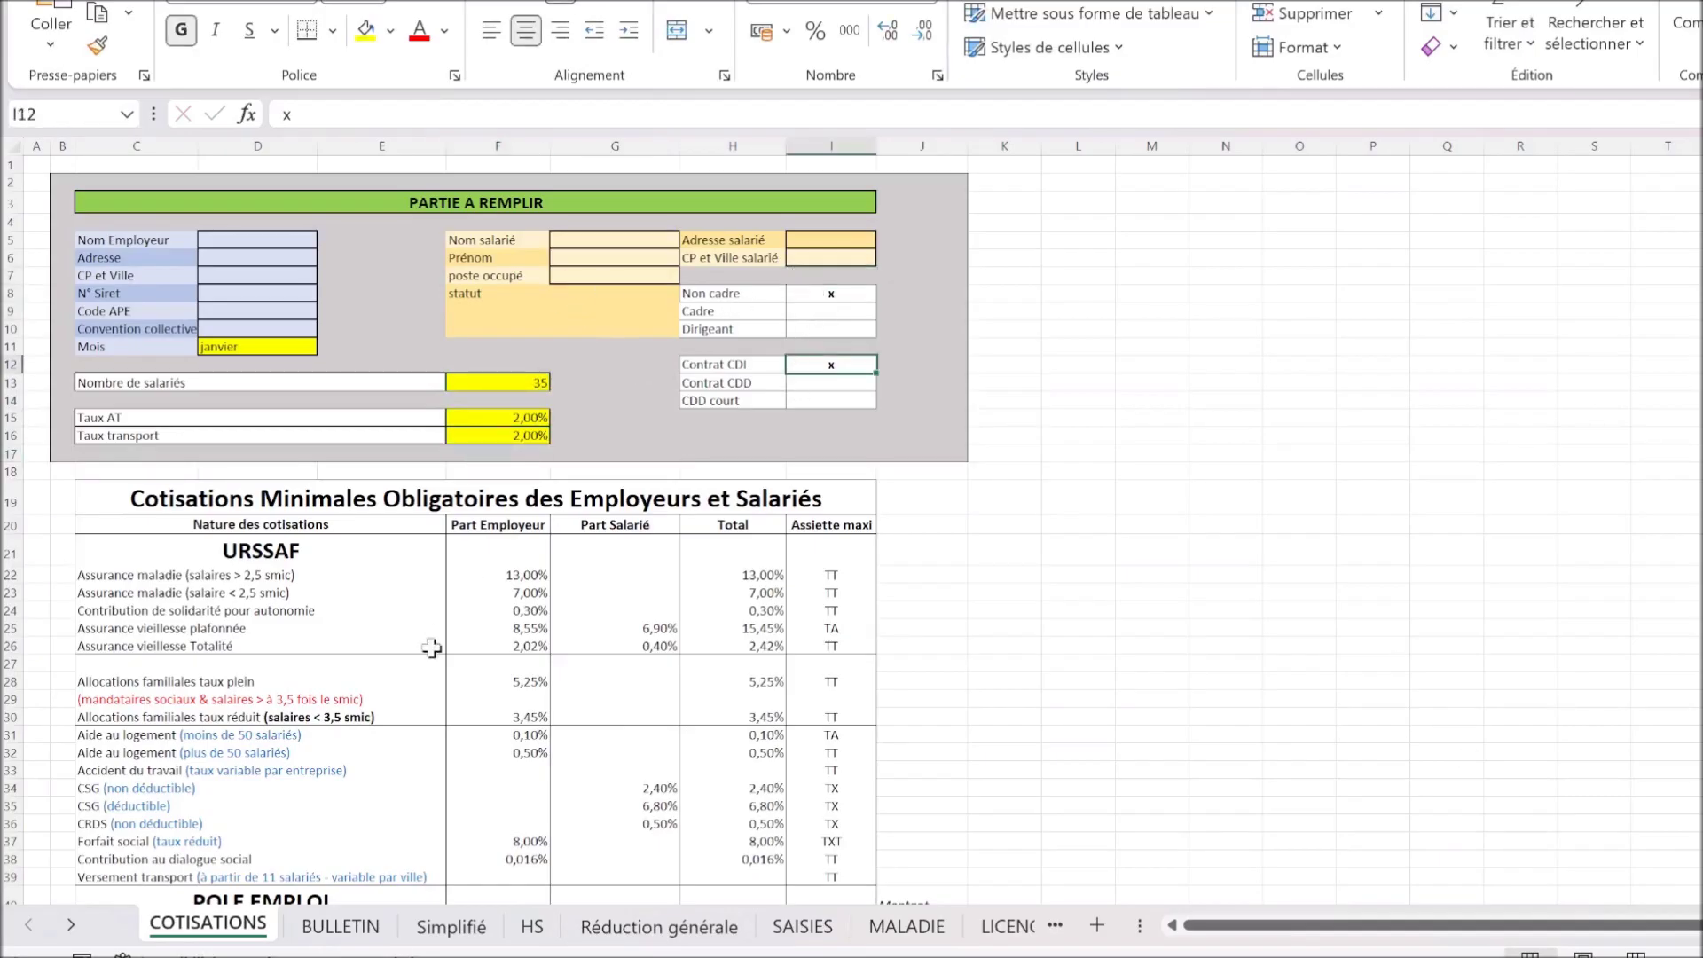
Step: On the BULLETIN sheet, enter 2000 as the Salaire de base amount in I12
left_click(338, 925)
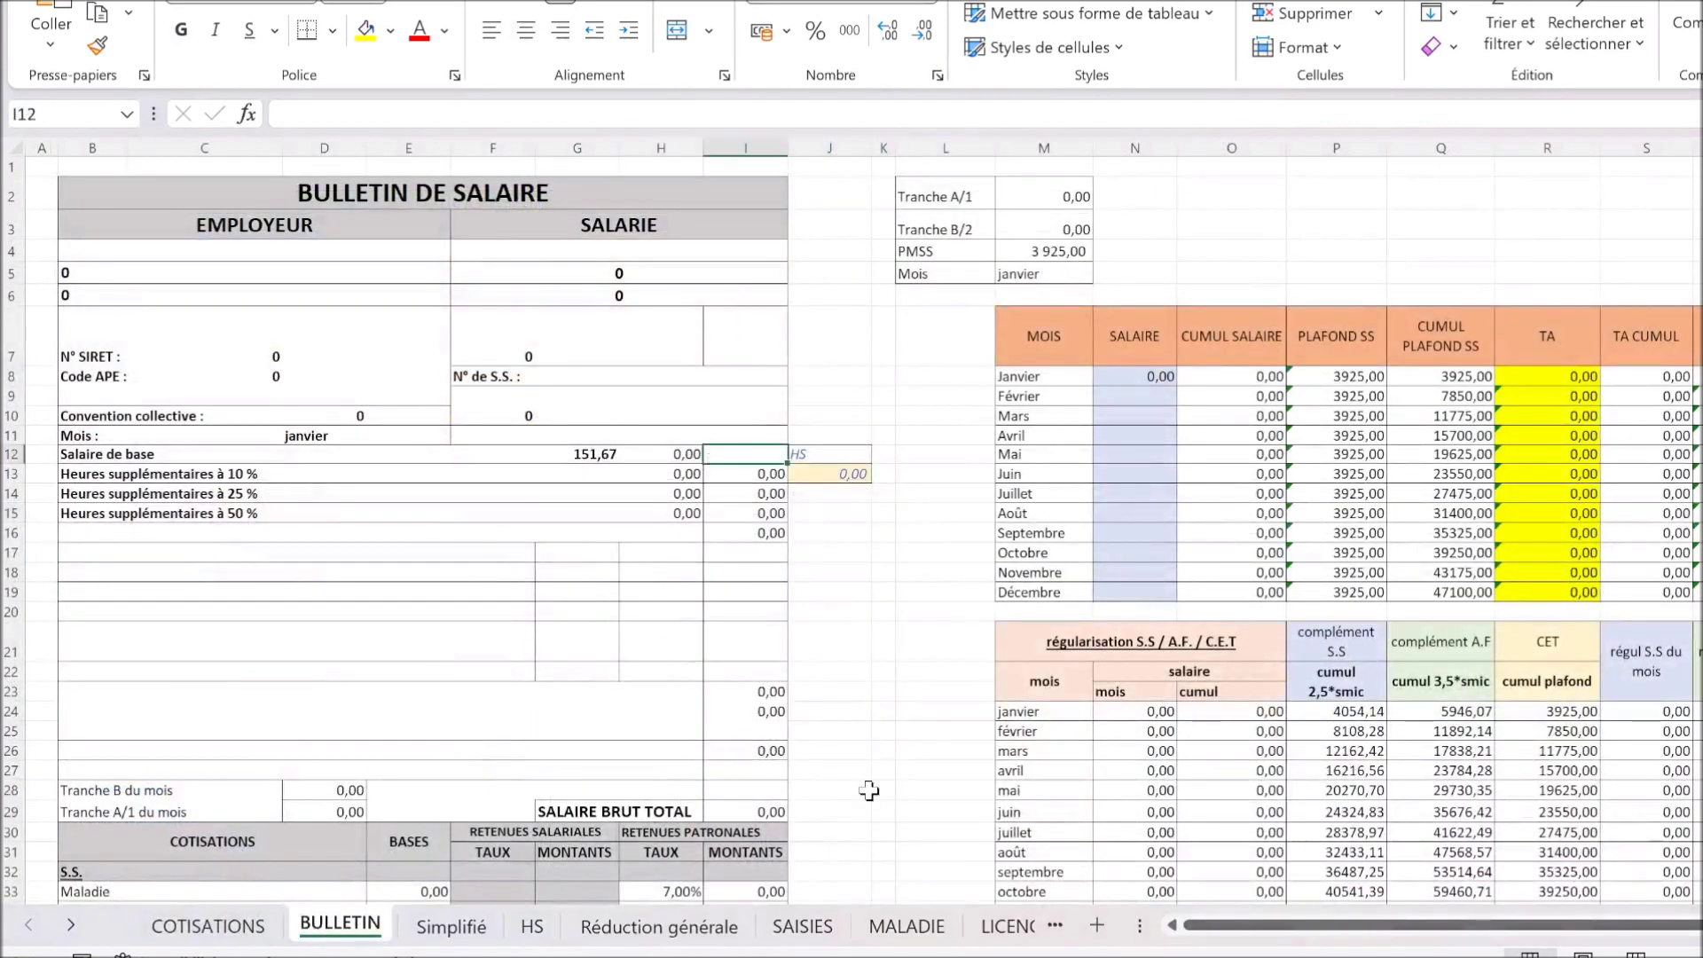
type("2000")
key("Return")
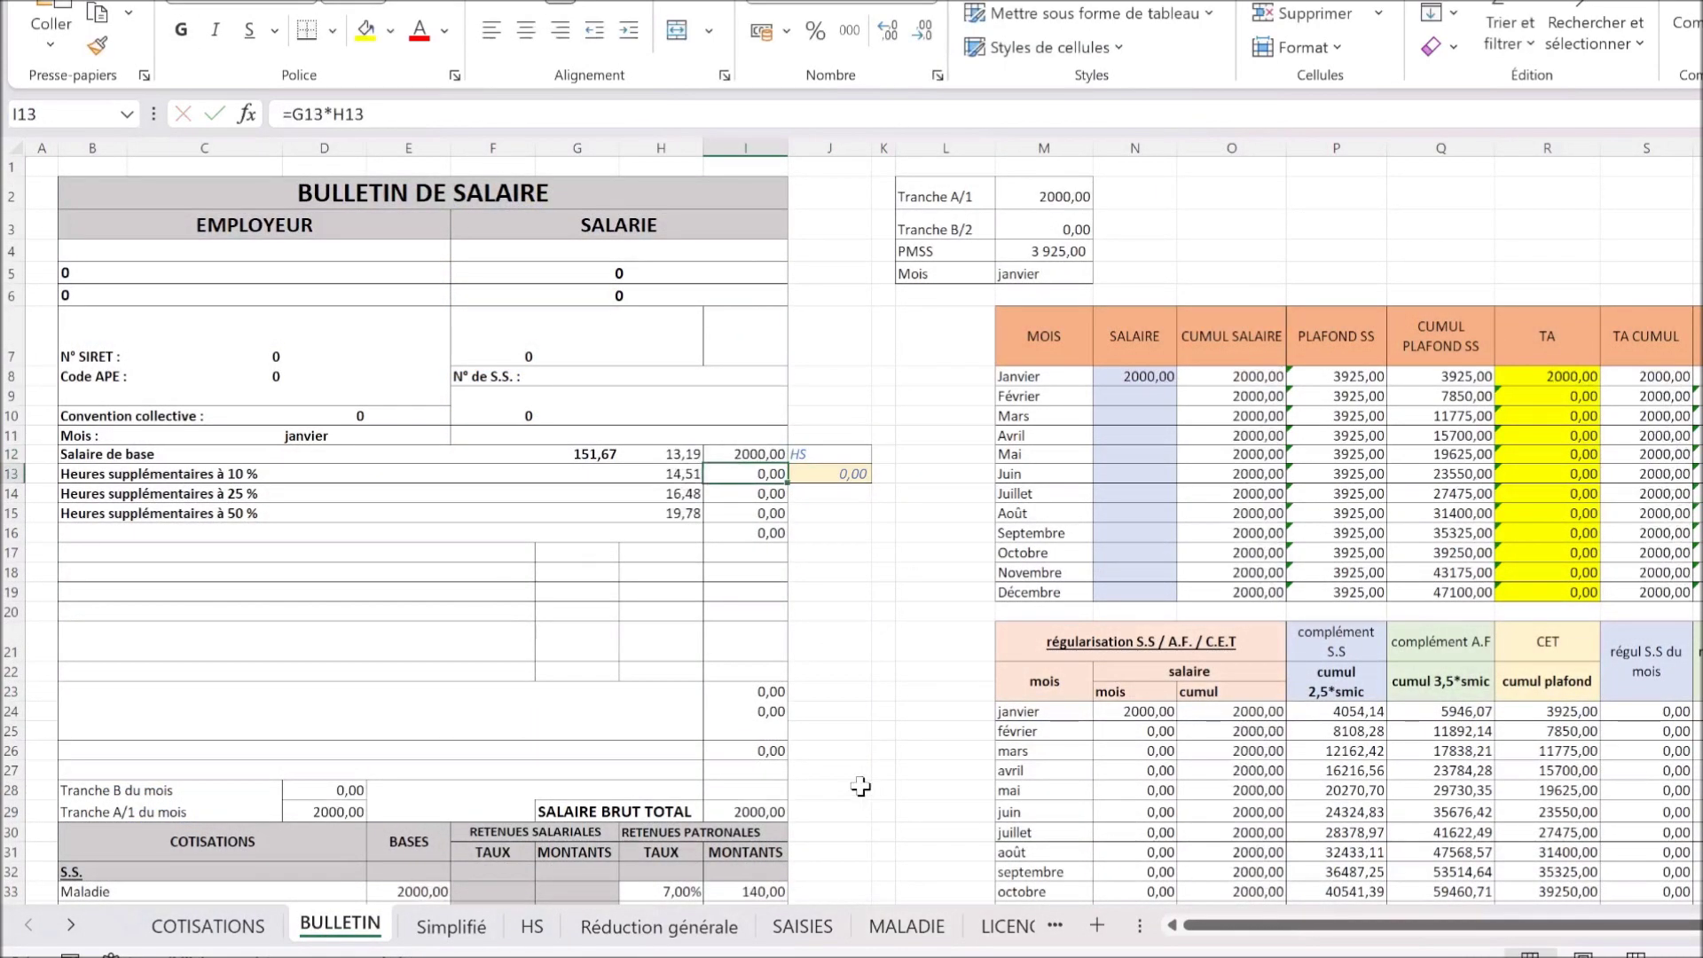
Step: Highlight January's SALAIRE cell N8 in yellow and set the Prélèvement à la source rate in H91 to 0,5%
left_click(1157, 378)
left_click(365, 34)
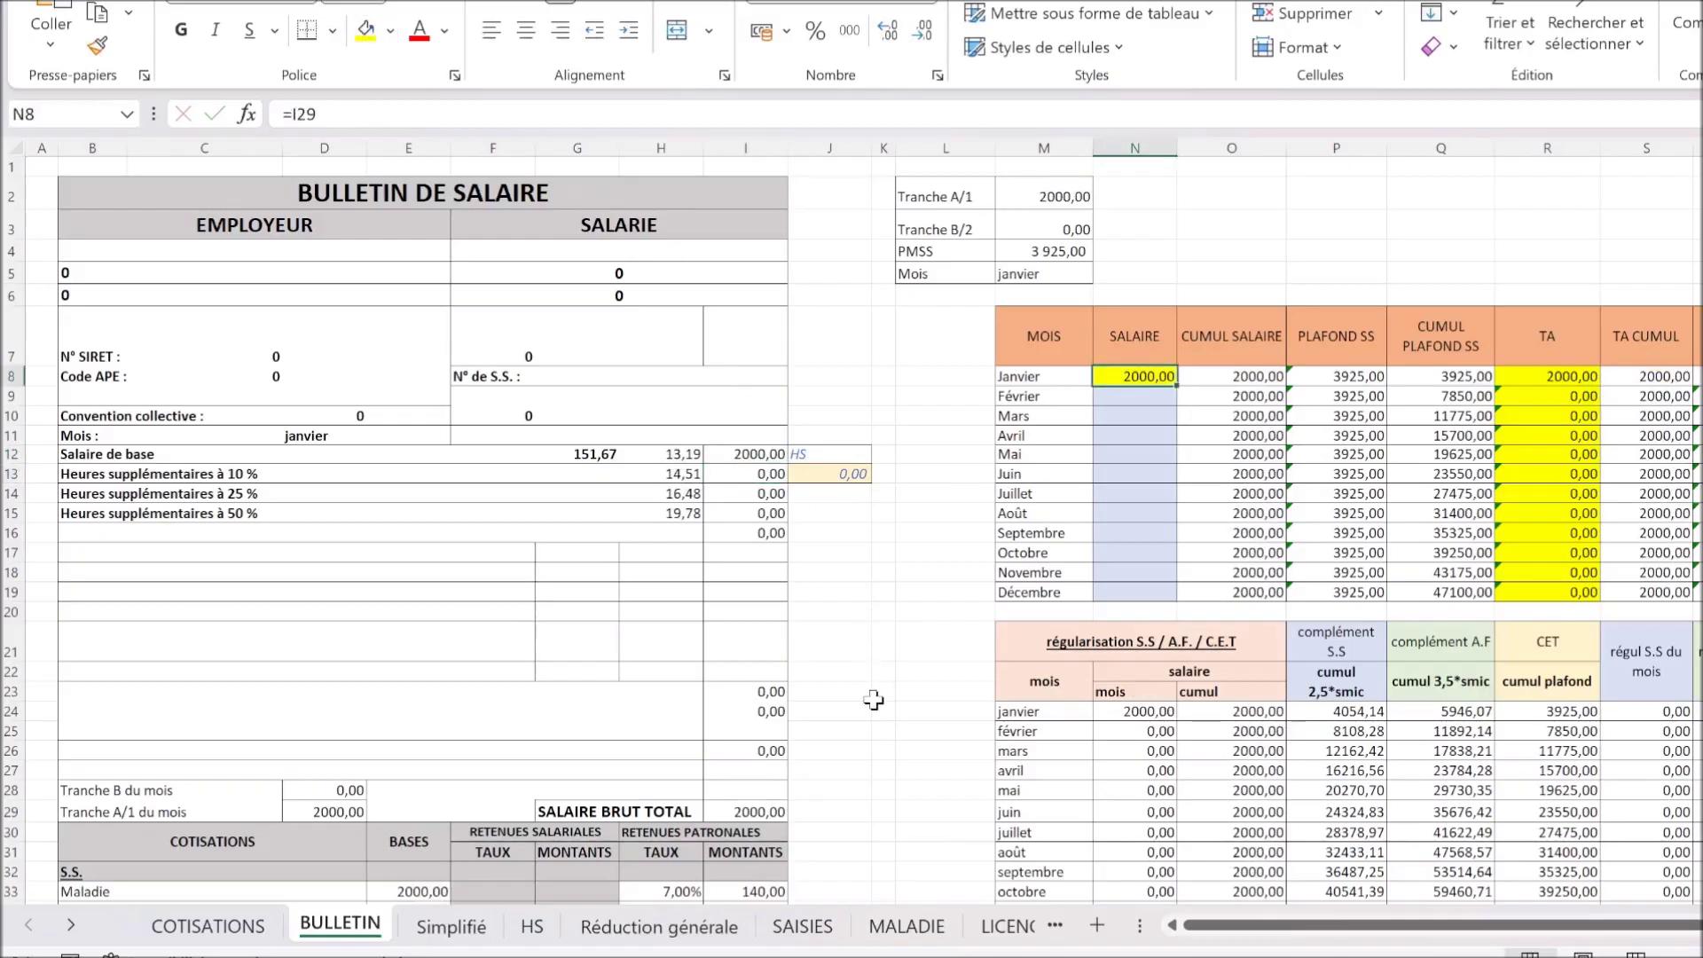
scroll(872, 701, "down", 20)
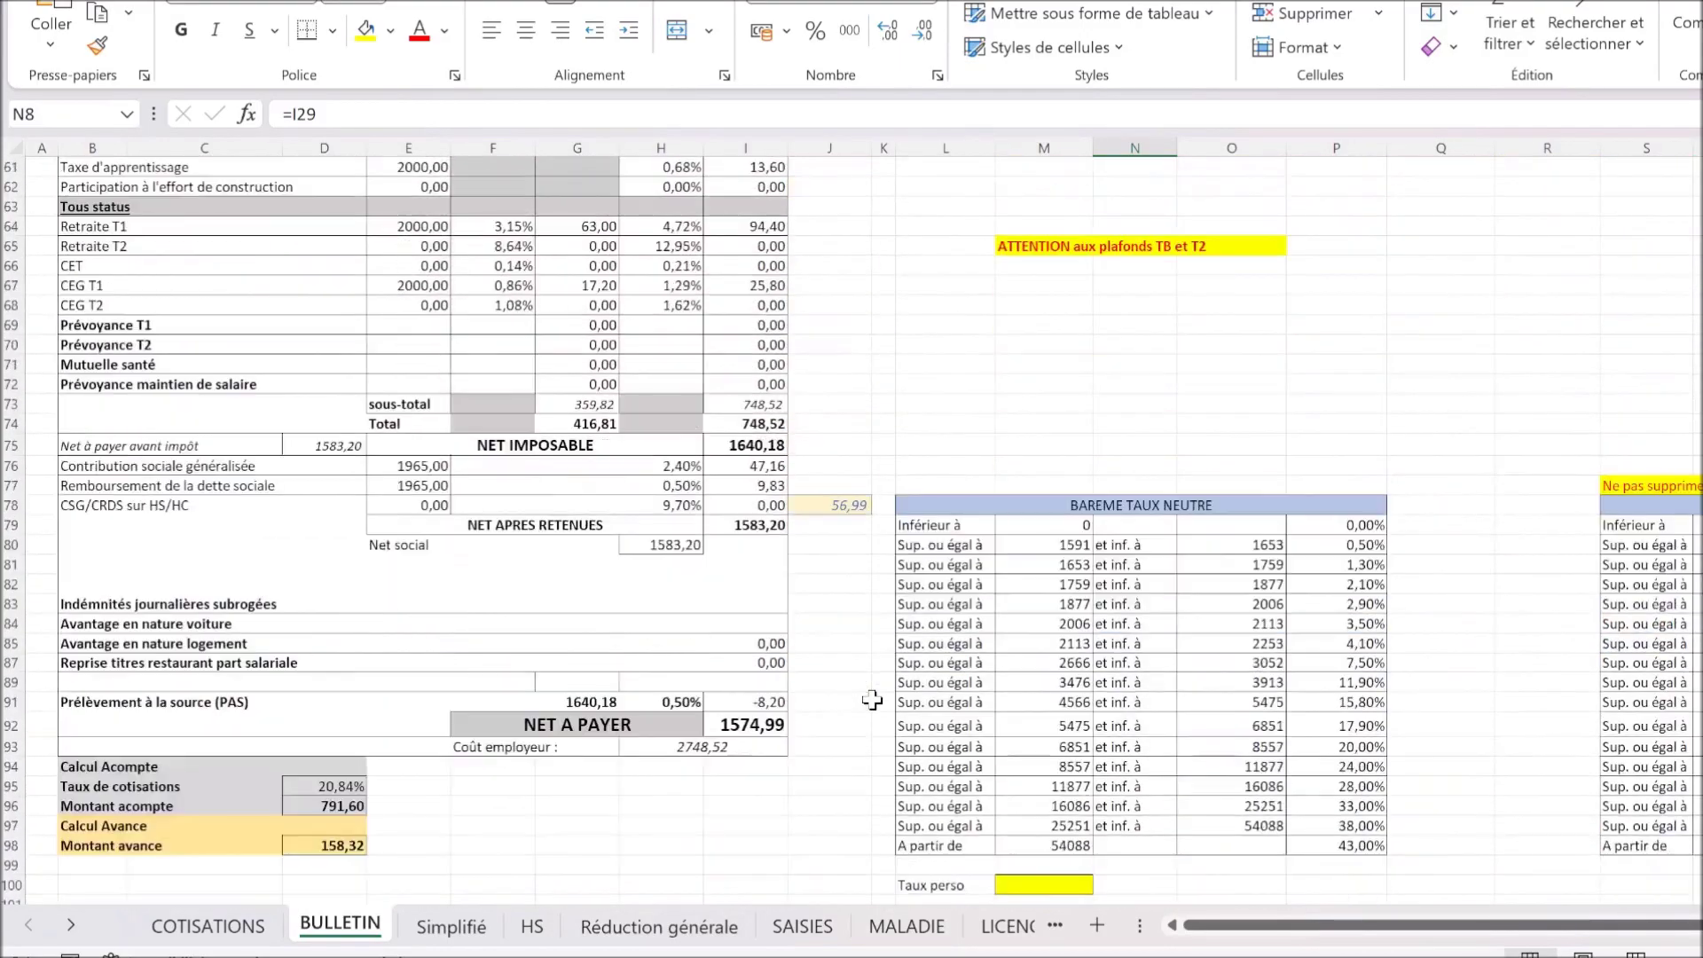
left_click(671, 705)
type("0,5%")
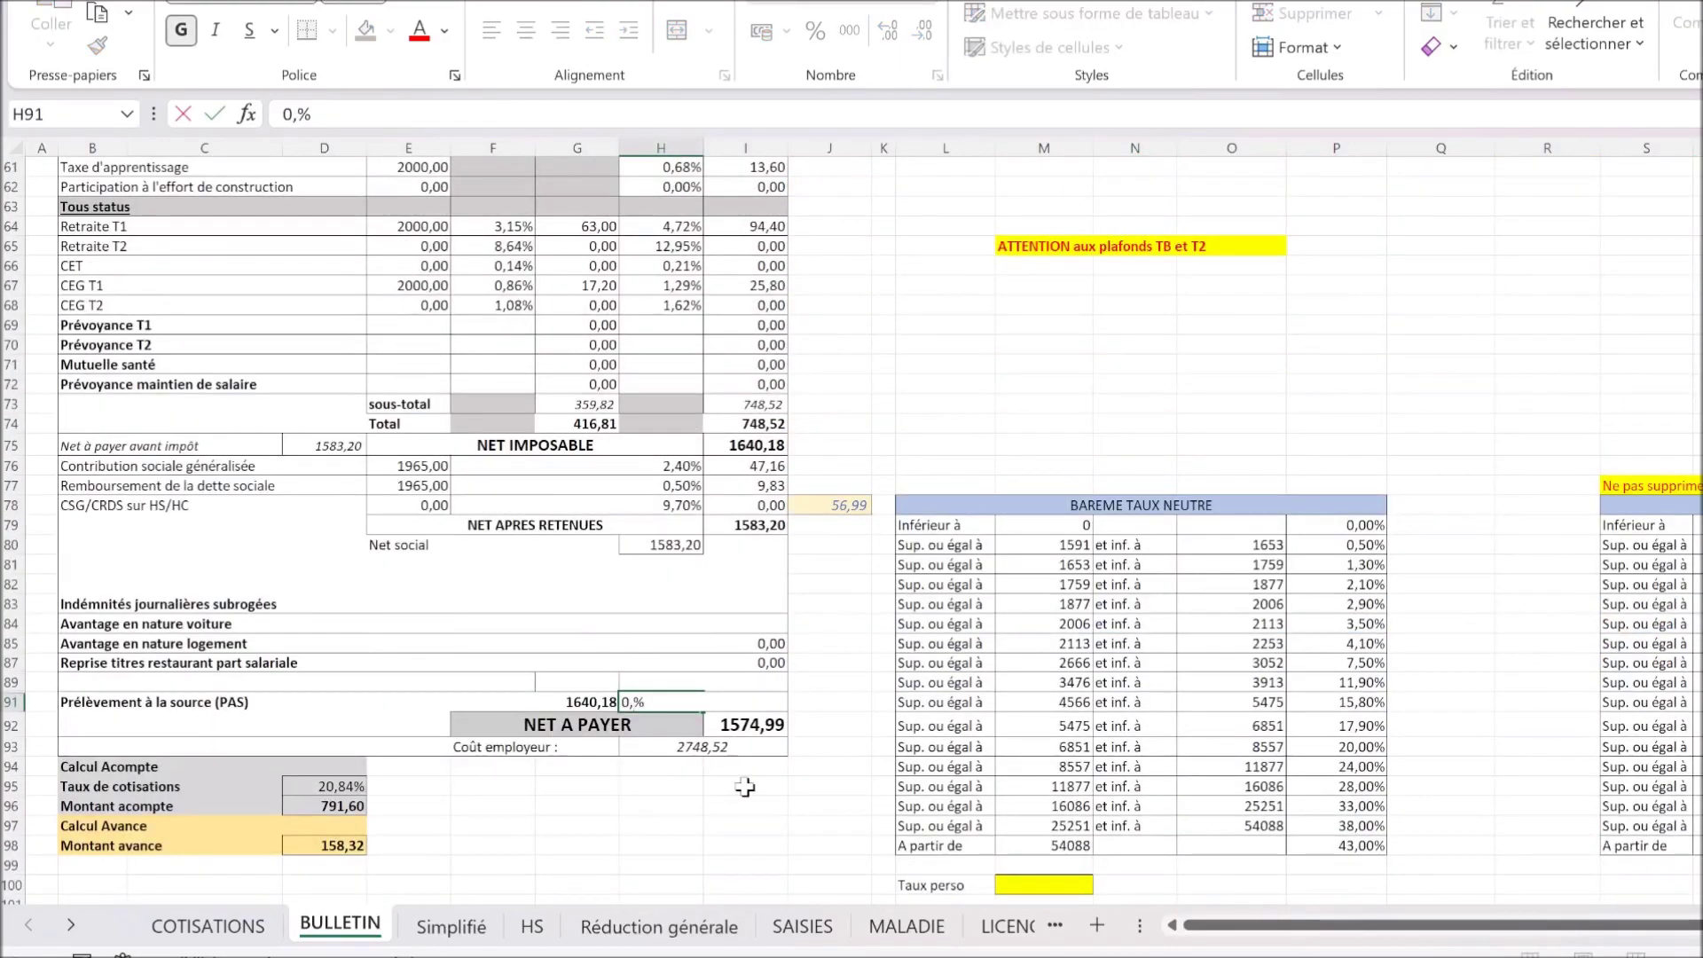
key("Return")
Step: Fill in the Mutuelle santé row with a base of 50 and both the employee and employer rates at 50%
scroll(680, 600, "up", 3)
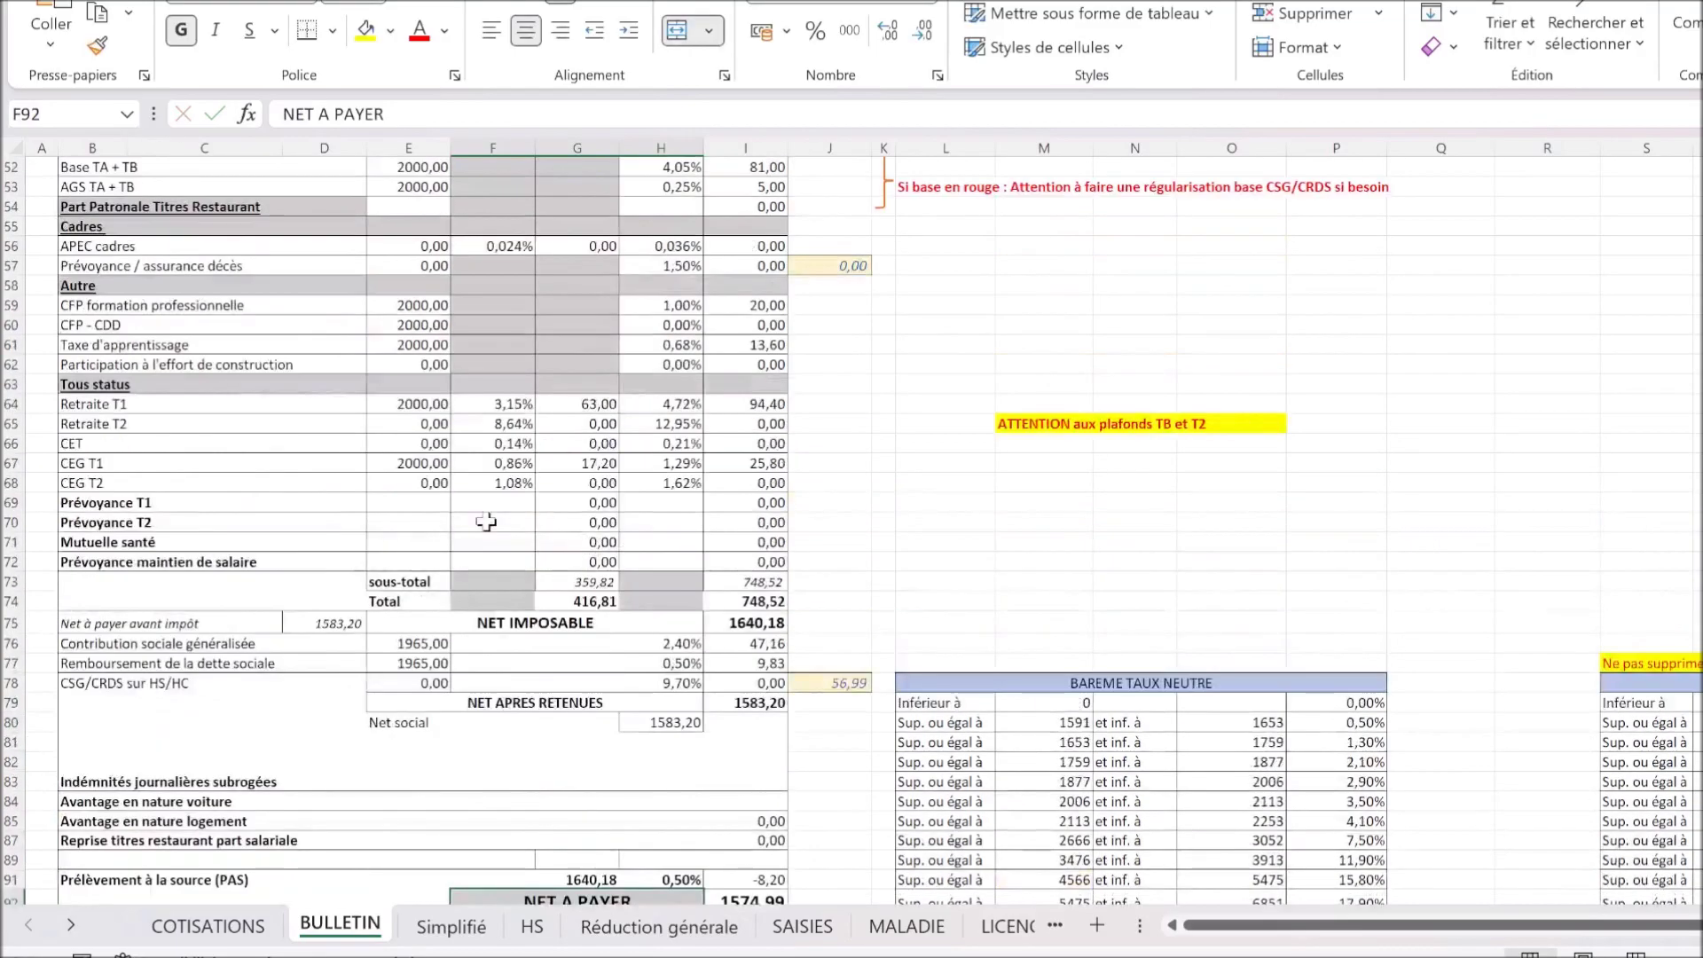
left_click(405, 545)
type("50")
key("Tab")
type("50%")
key("Tab")
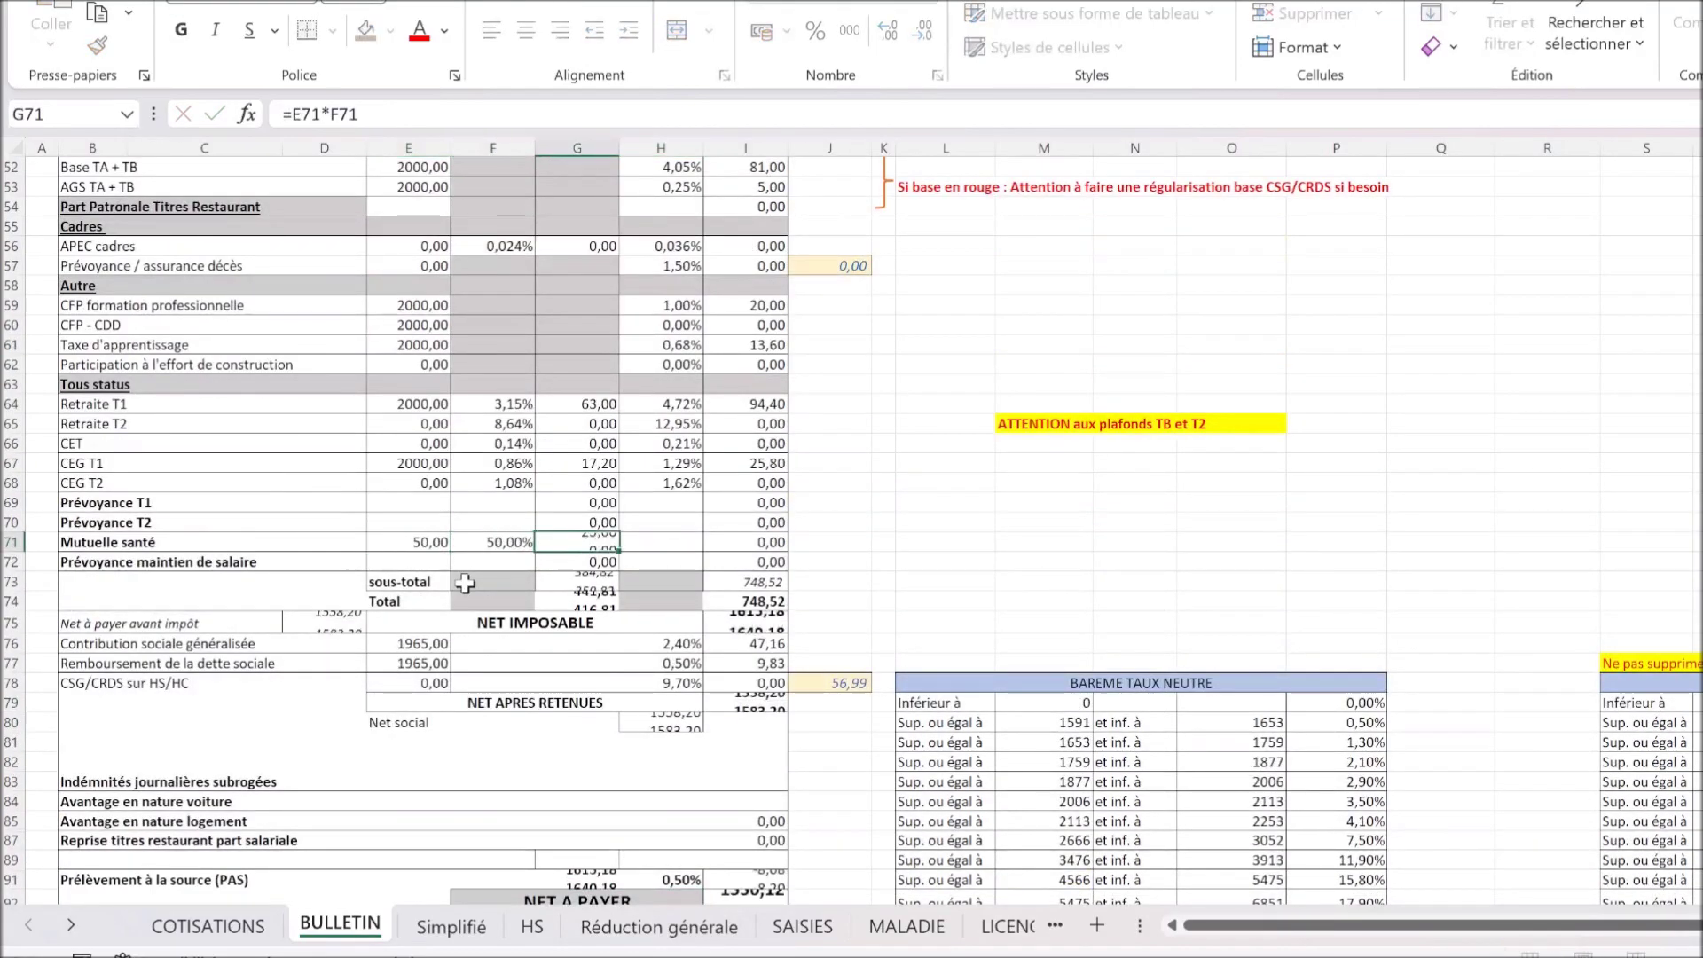
key("Tab")
type("50%")
key("Return")
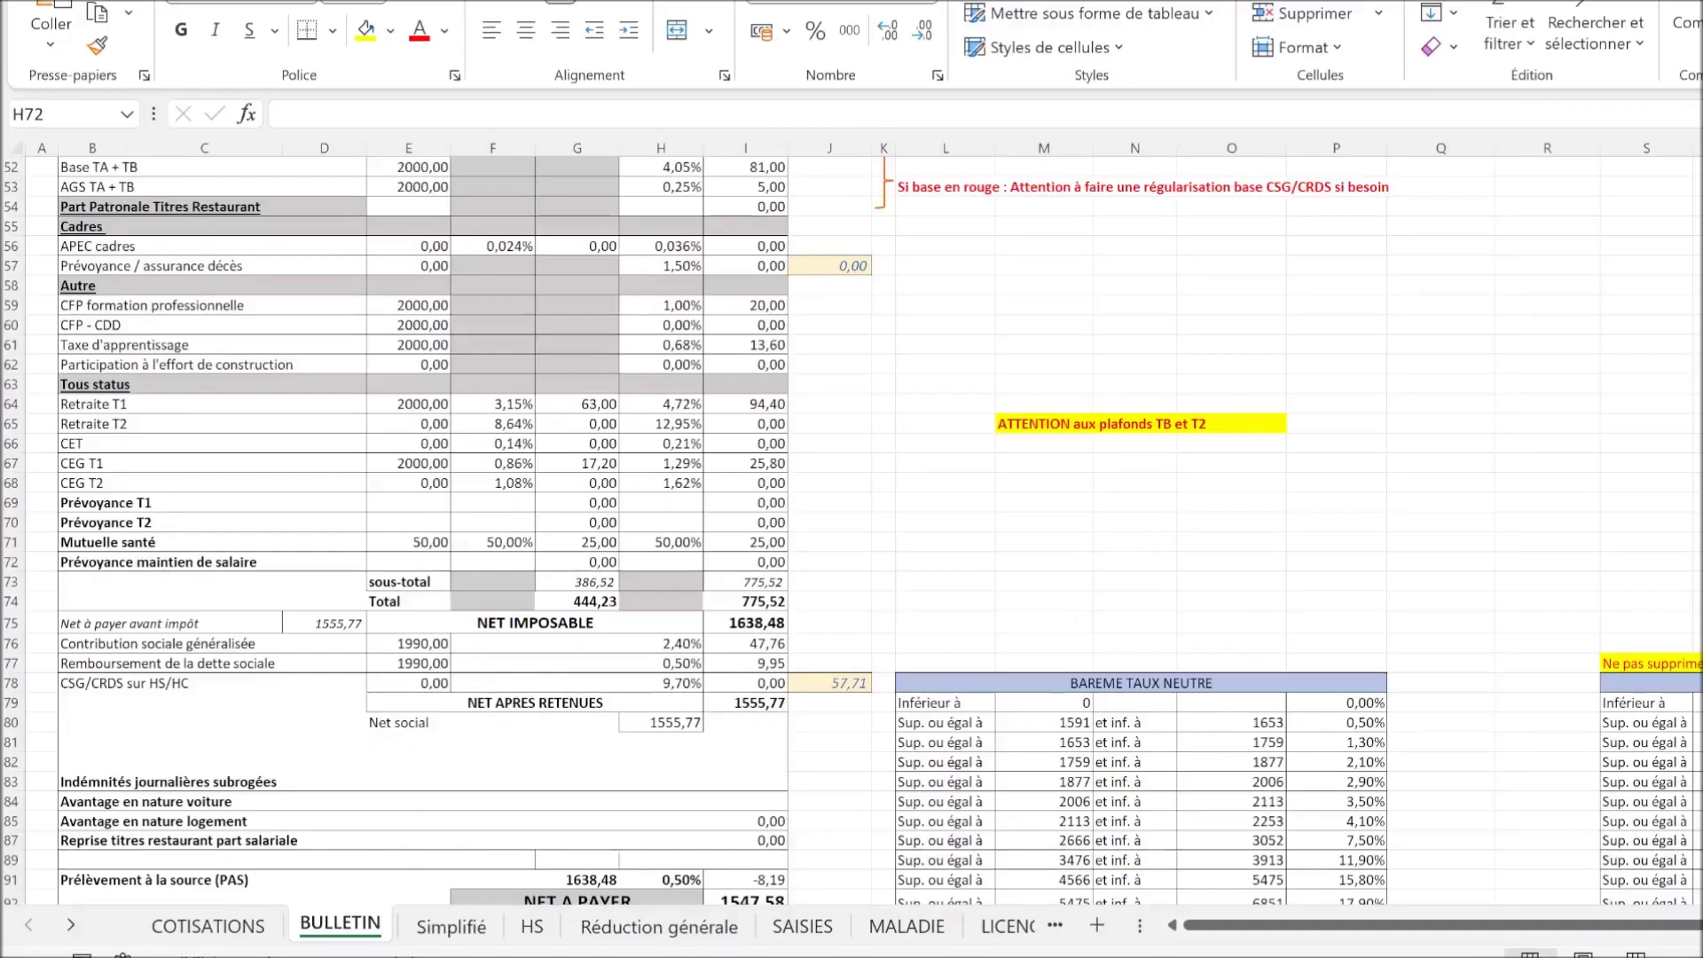
Step: Replace the Avantage en nature voiture label in B84 with PPV and enter 1000 as its amount in I84
left_click(83, 802)
type("PPV")
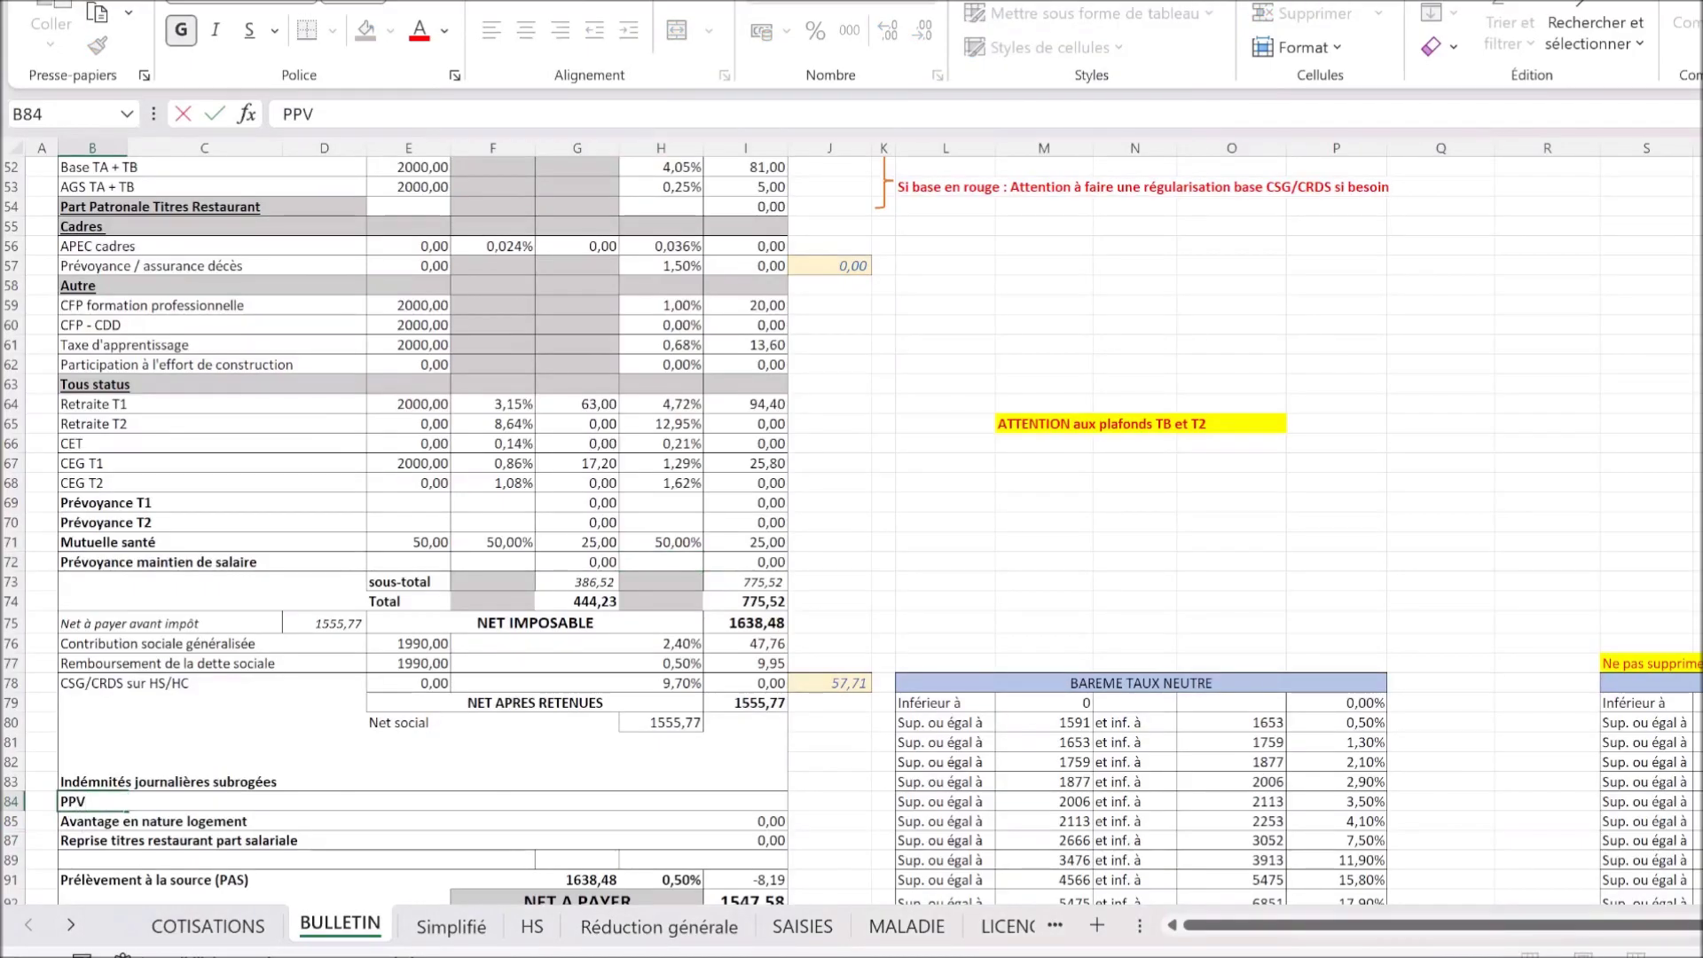
left_click(773, 803)
type("1000")
key("Return")
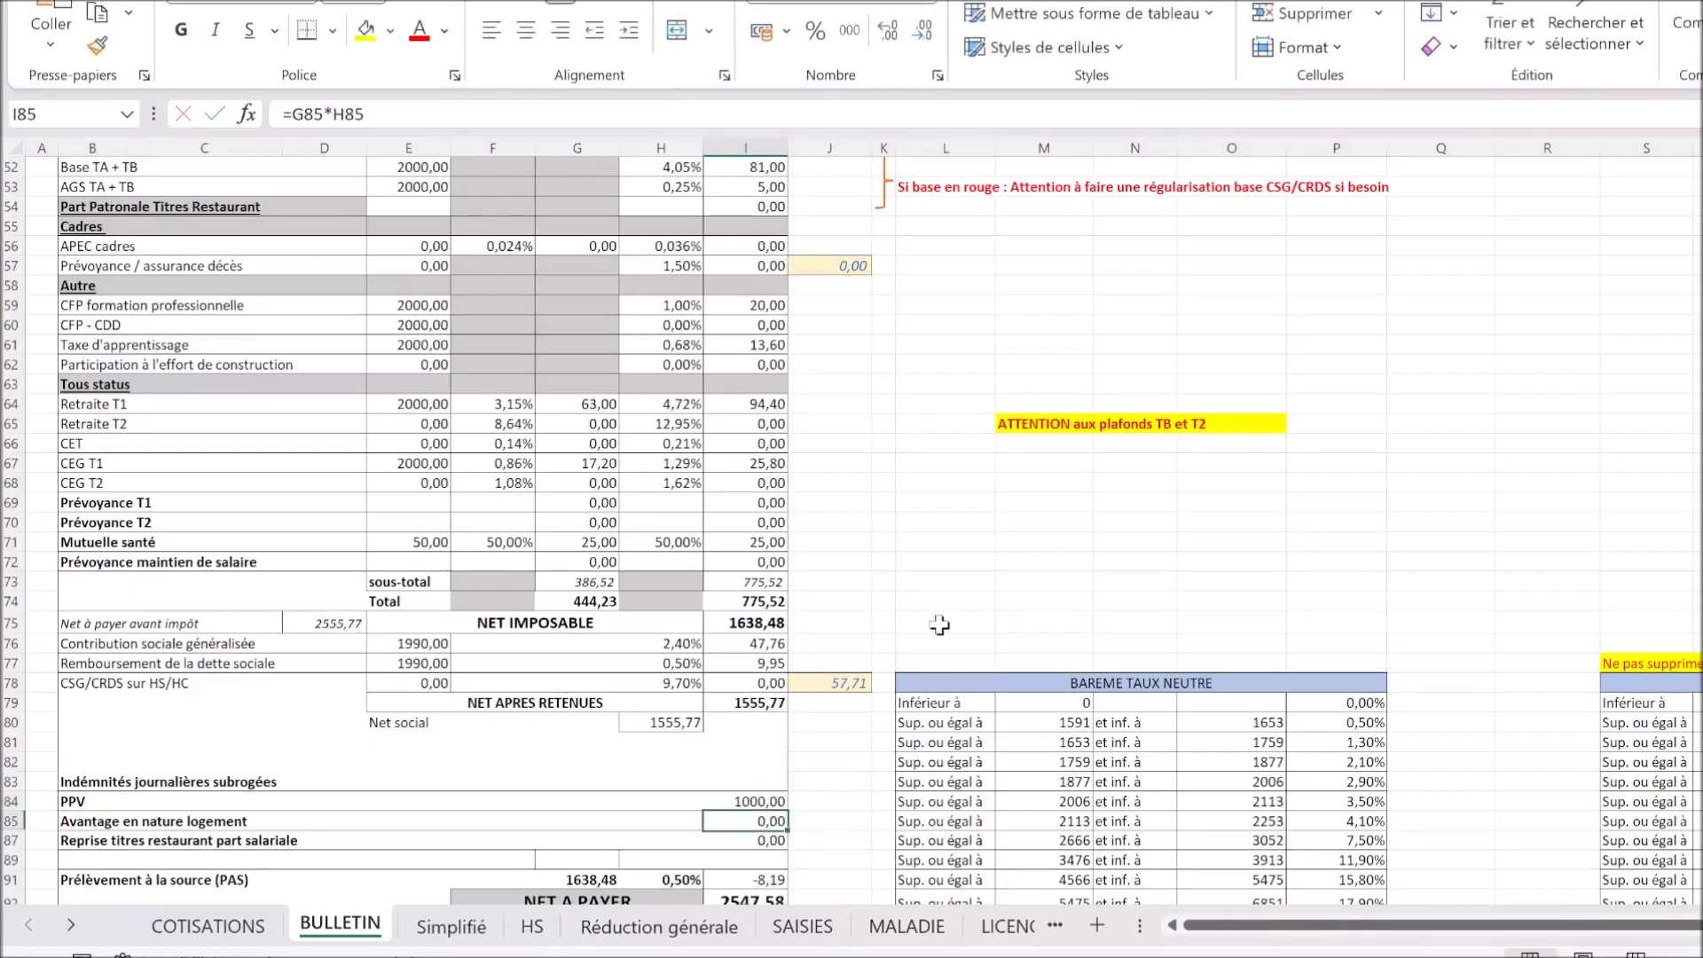
Step: Highlight the Réduction Générale employer amount in I46 in yellow
scroll(939, 625, "down", 1)
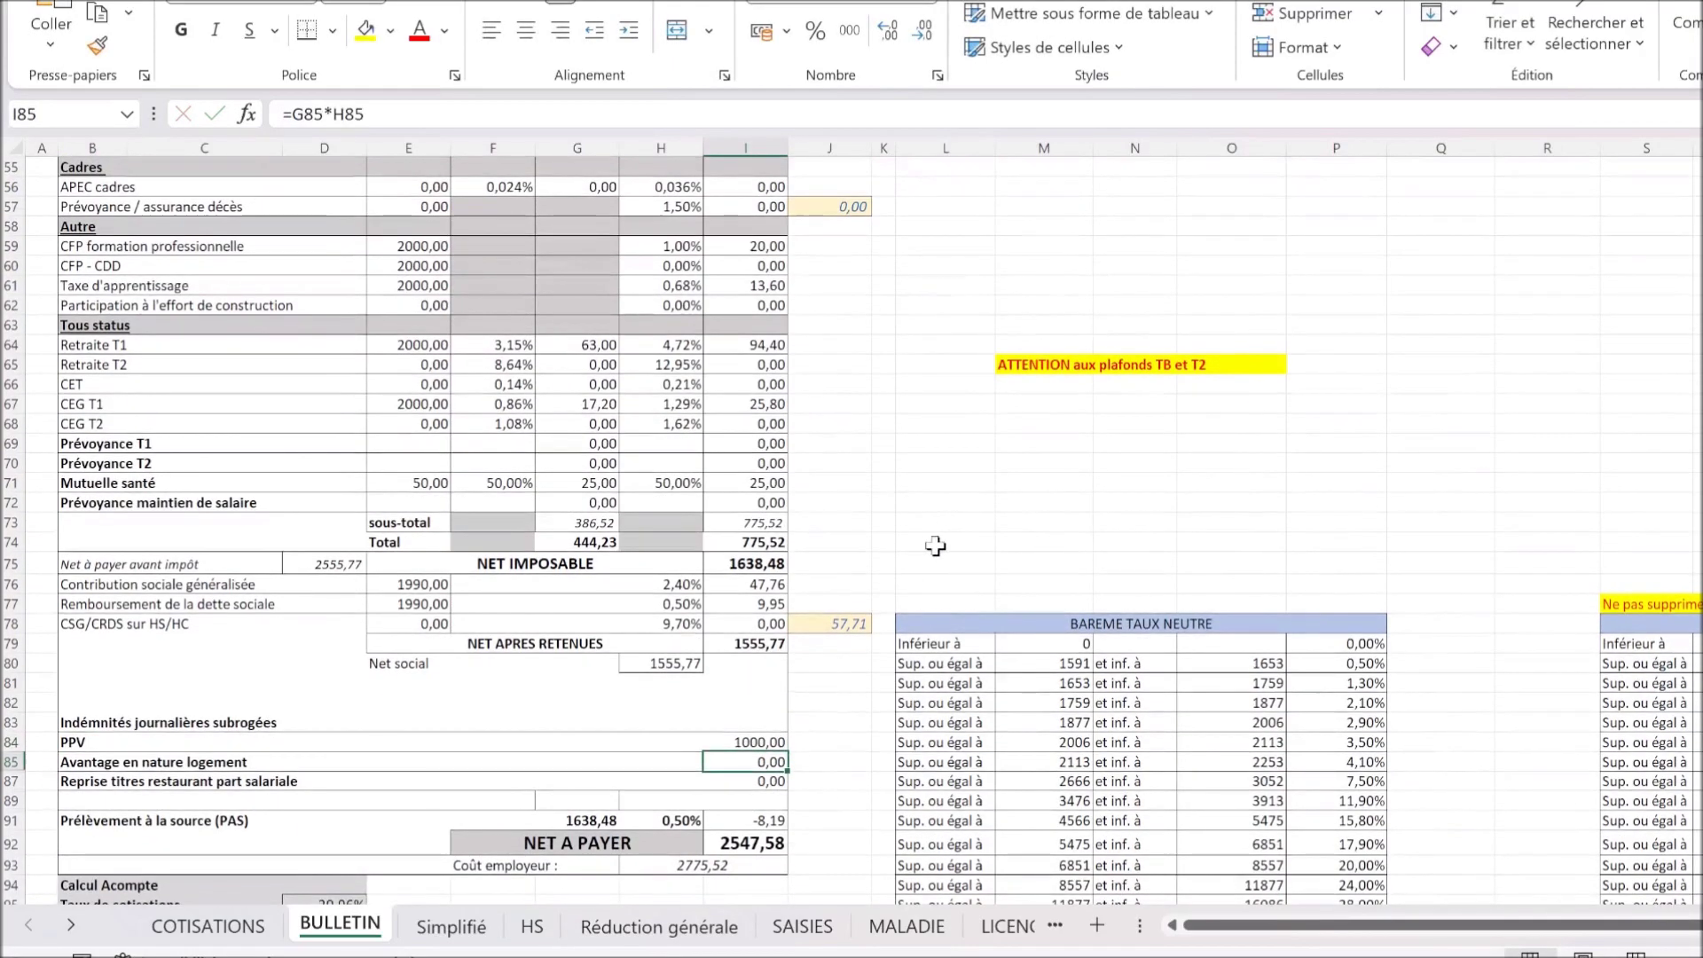
scroll(859, 562, "up", 6)
scroll(859, 562, "up", 5)
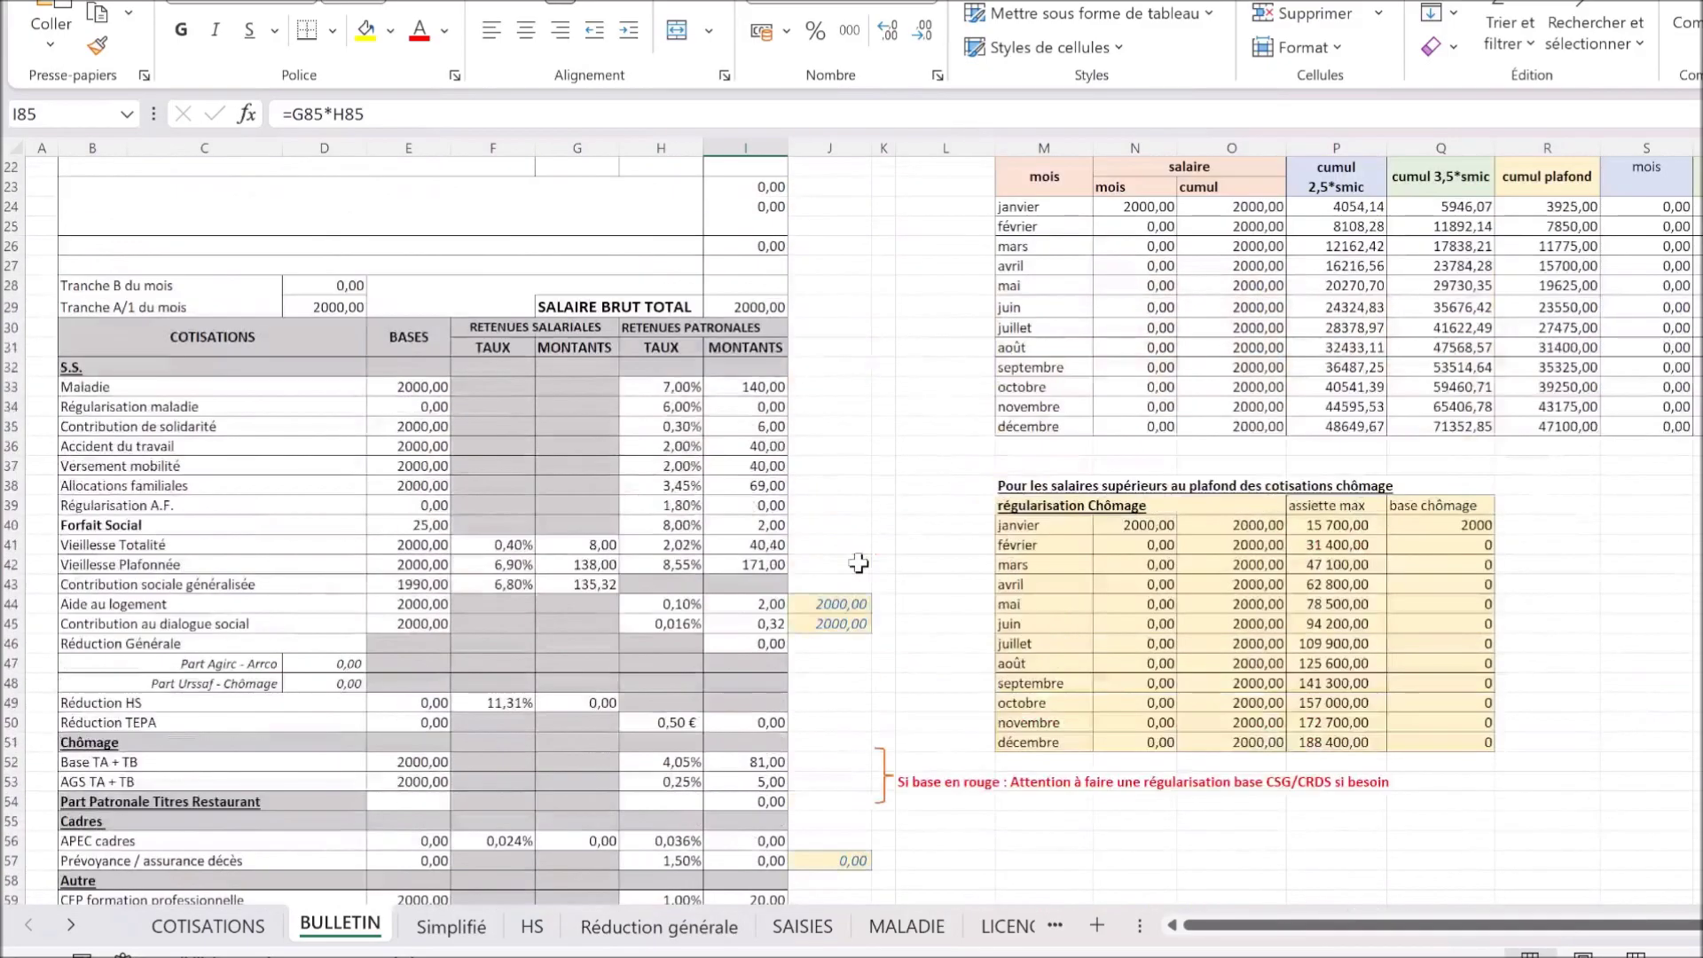
left_click(768, 644)
left_click(365, 29)
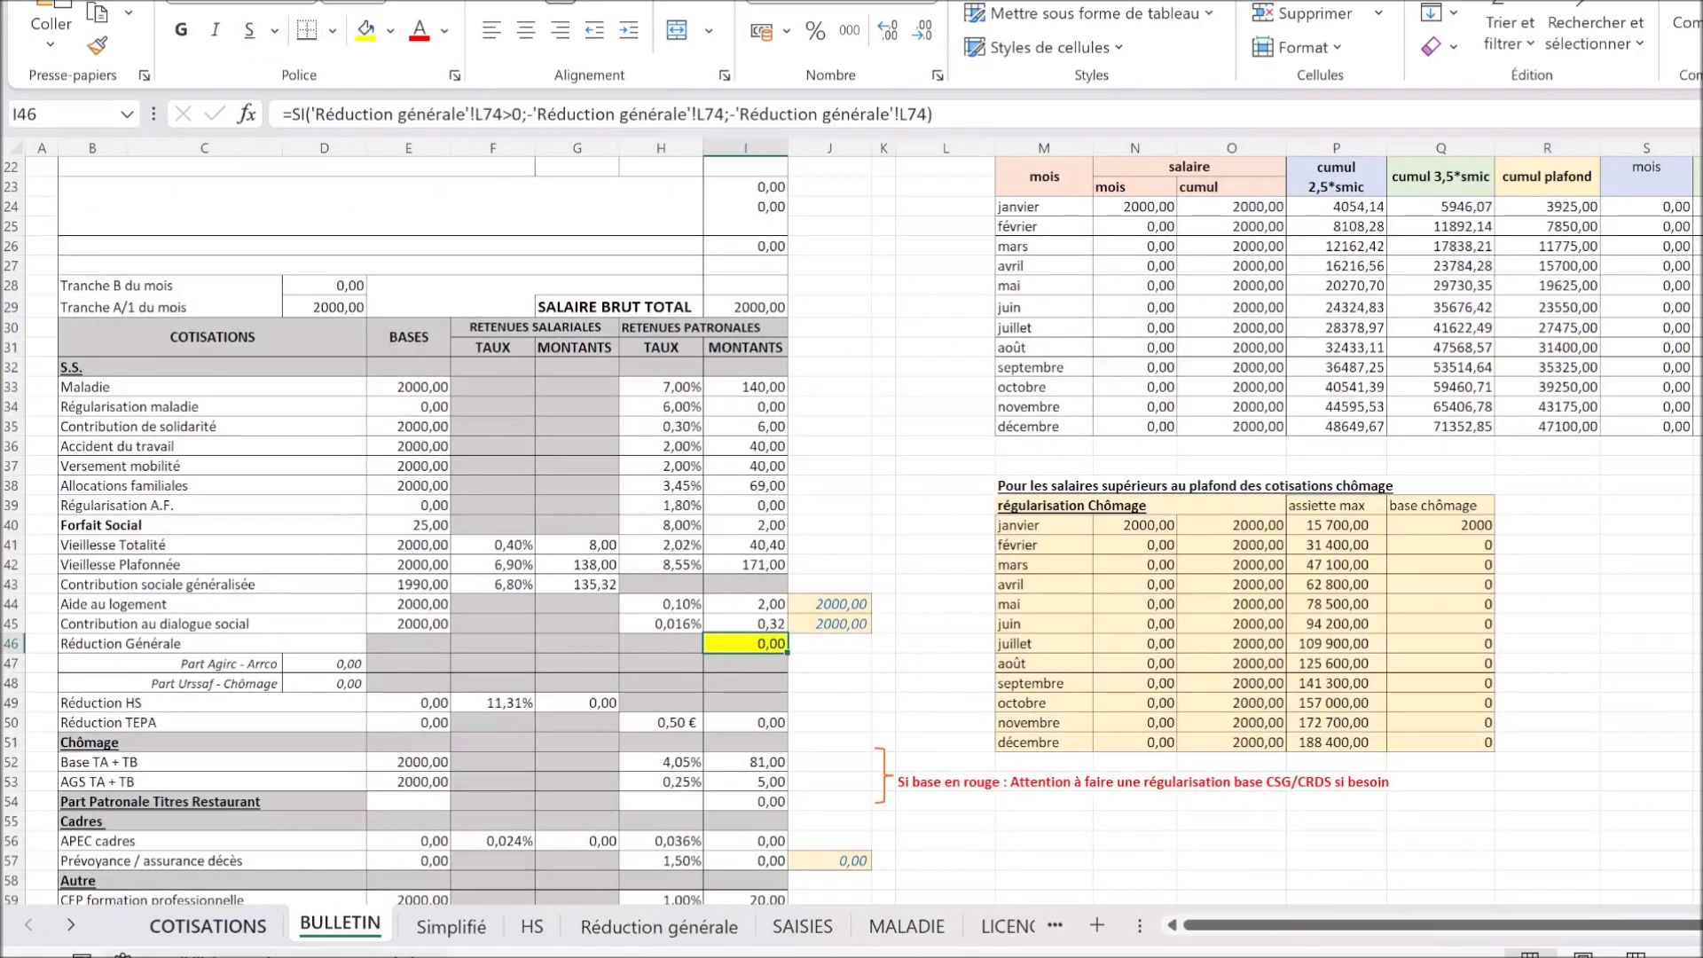
Step: On the Réduction générale sheet, enter 2000 as January's Salaire de base and 1000 as its Primes
left_click(647, 928)
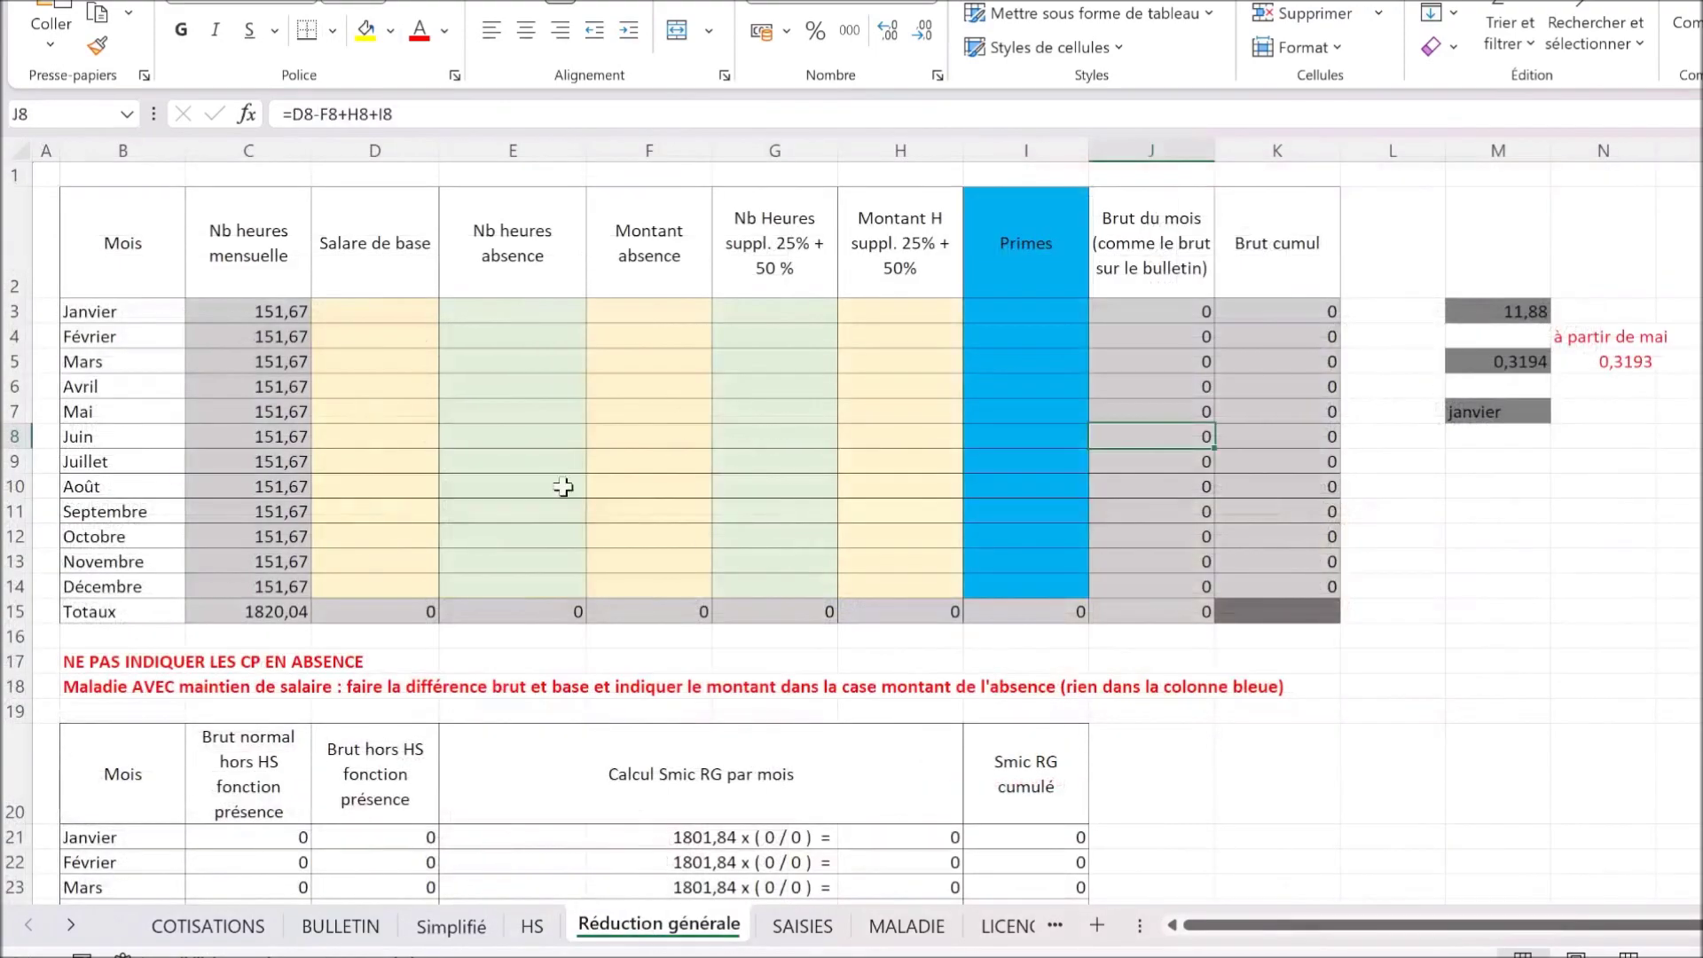
left_click(418, 316)
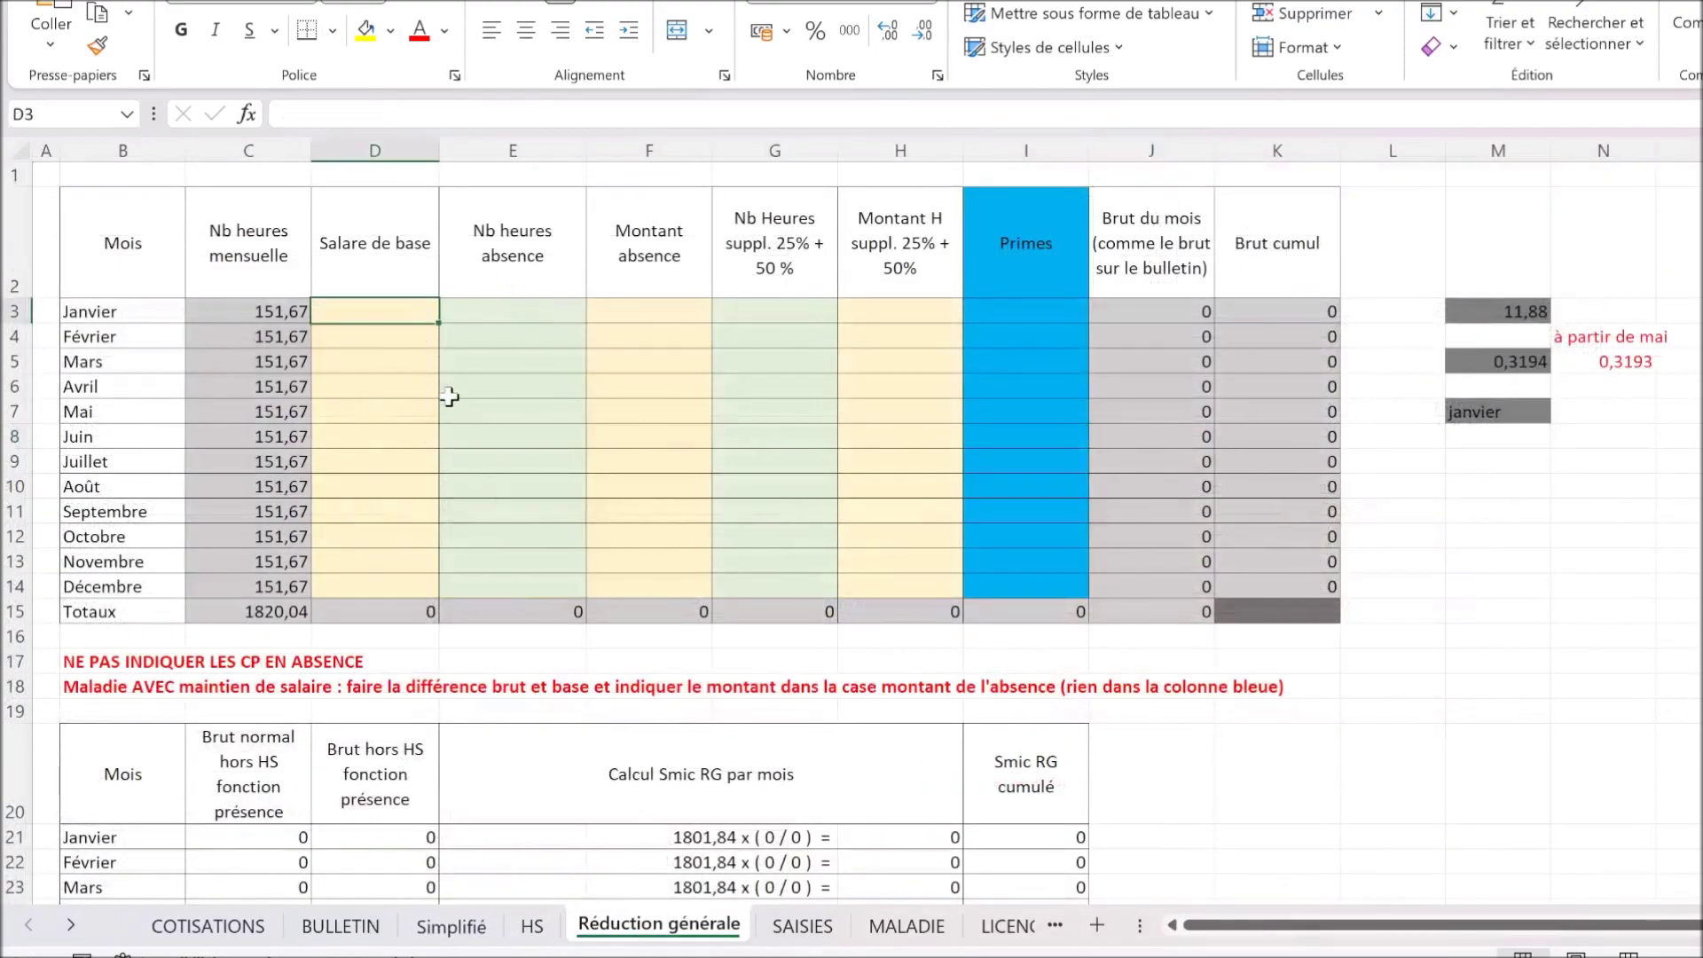
type("2000")
key("Return")
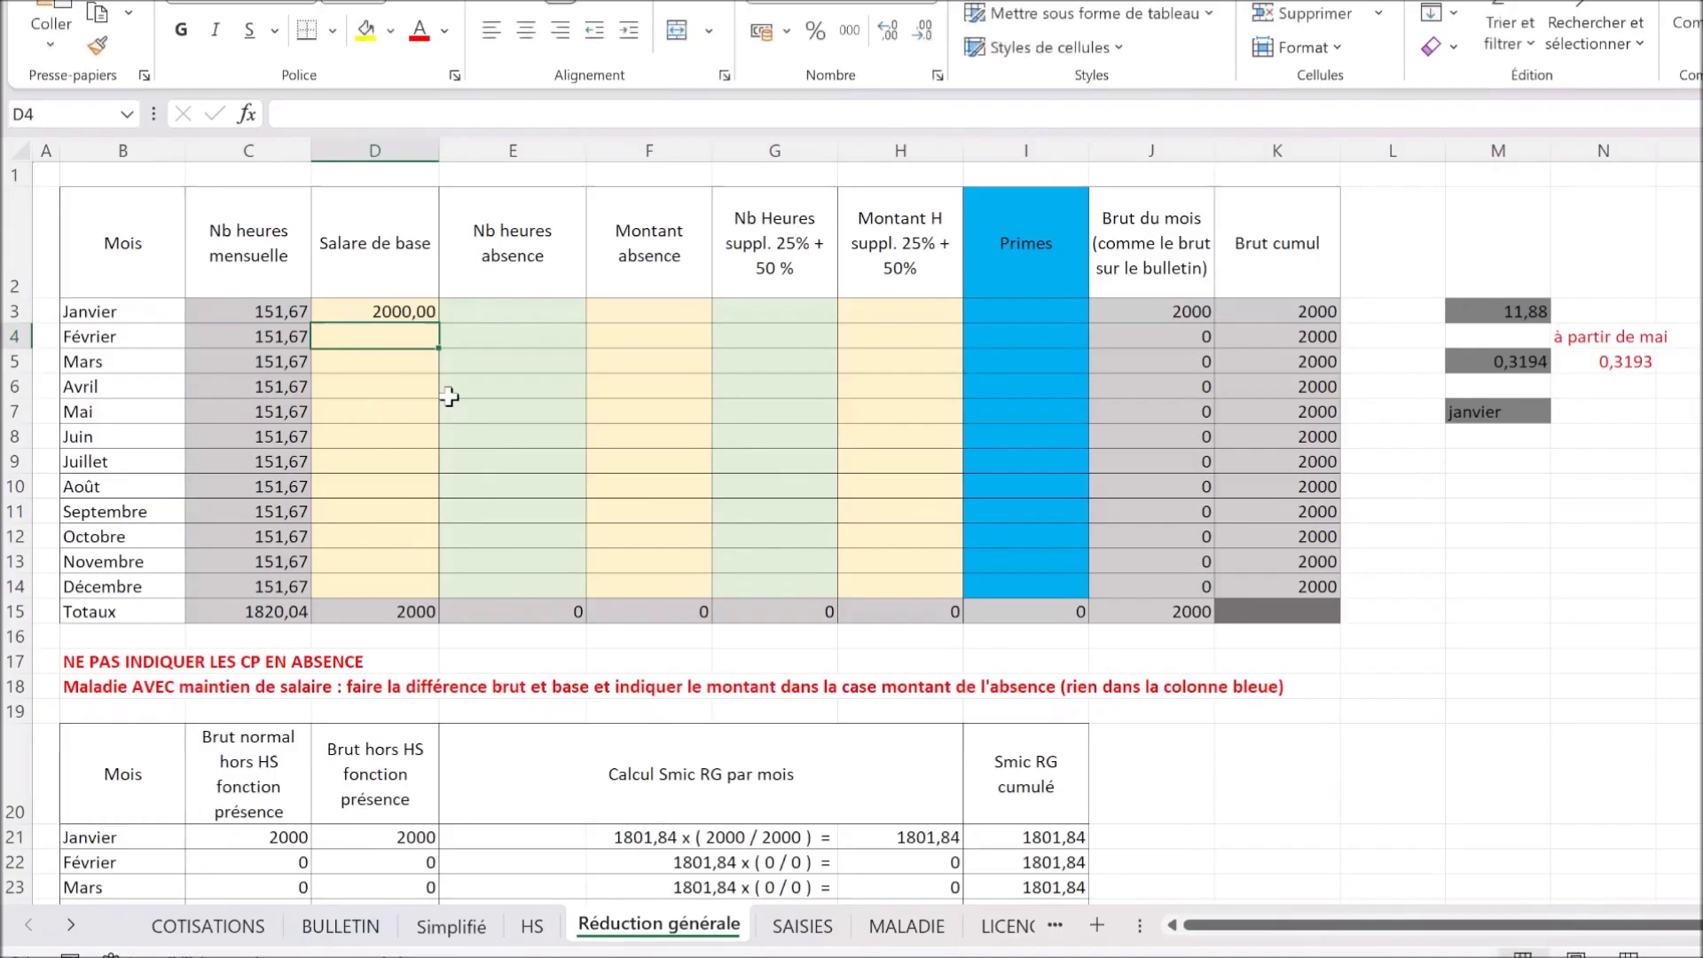
left_click(1015, 308)
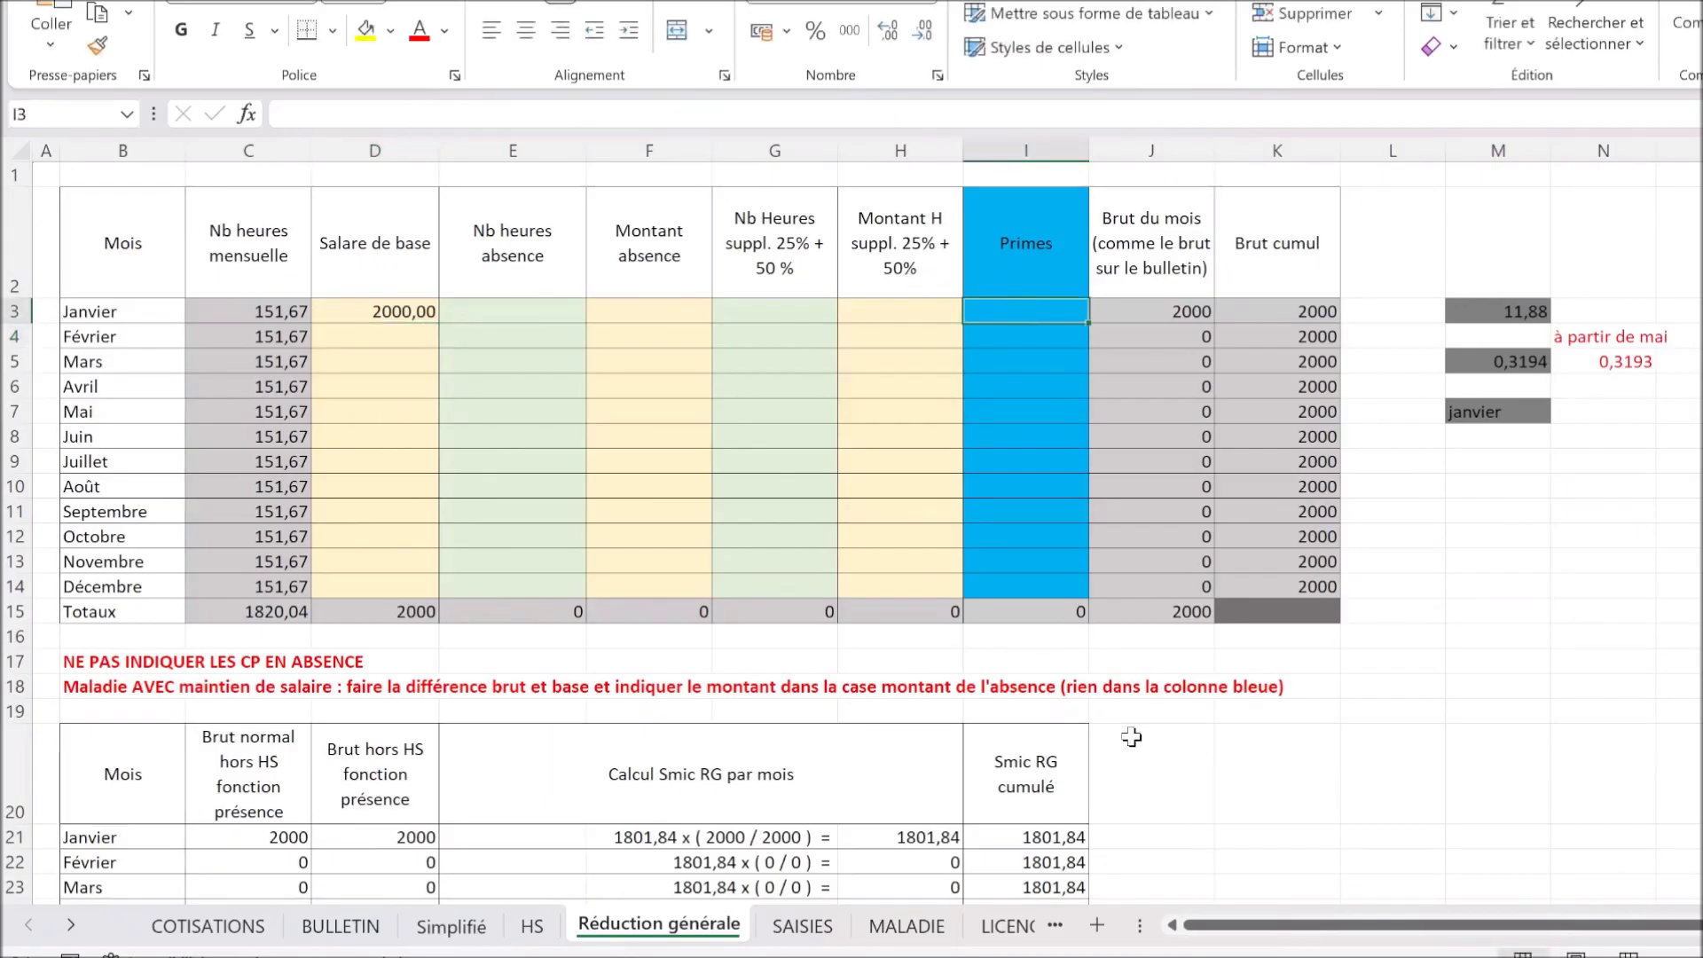
type("100")
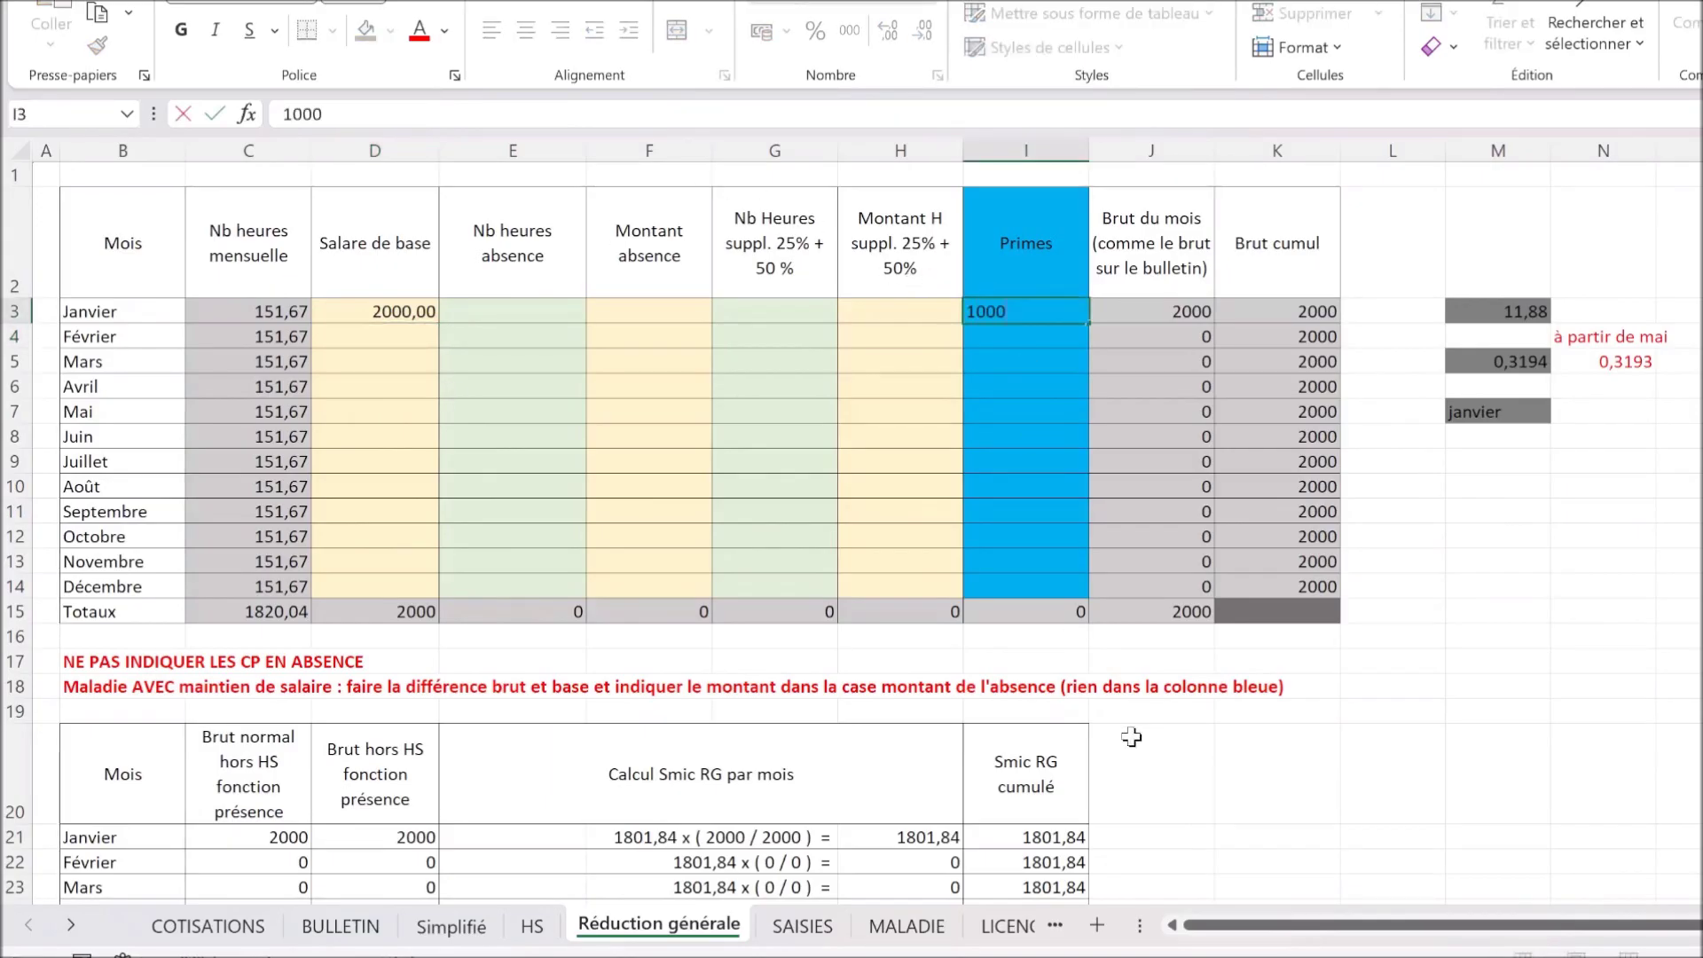
type("0")
key("Return")
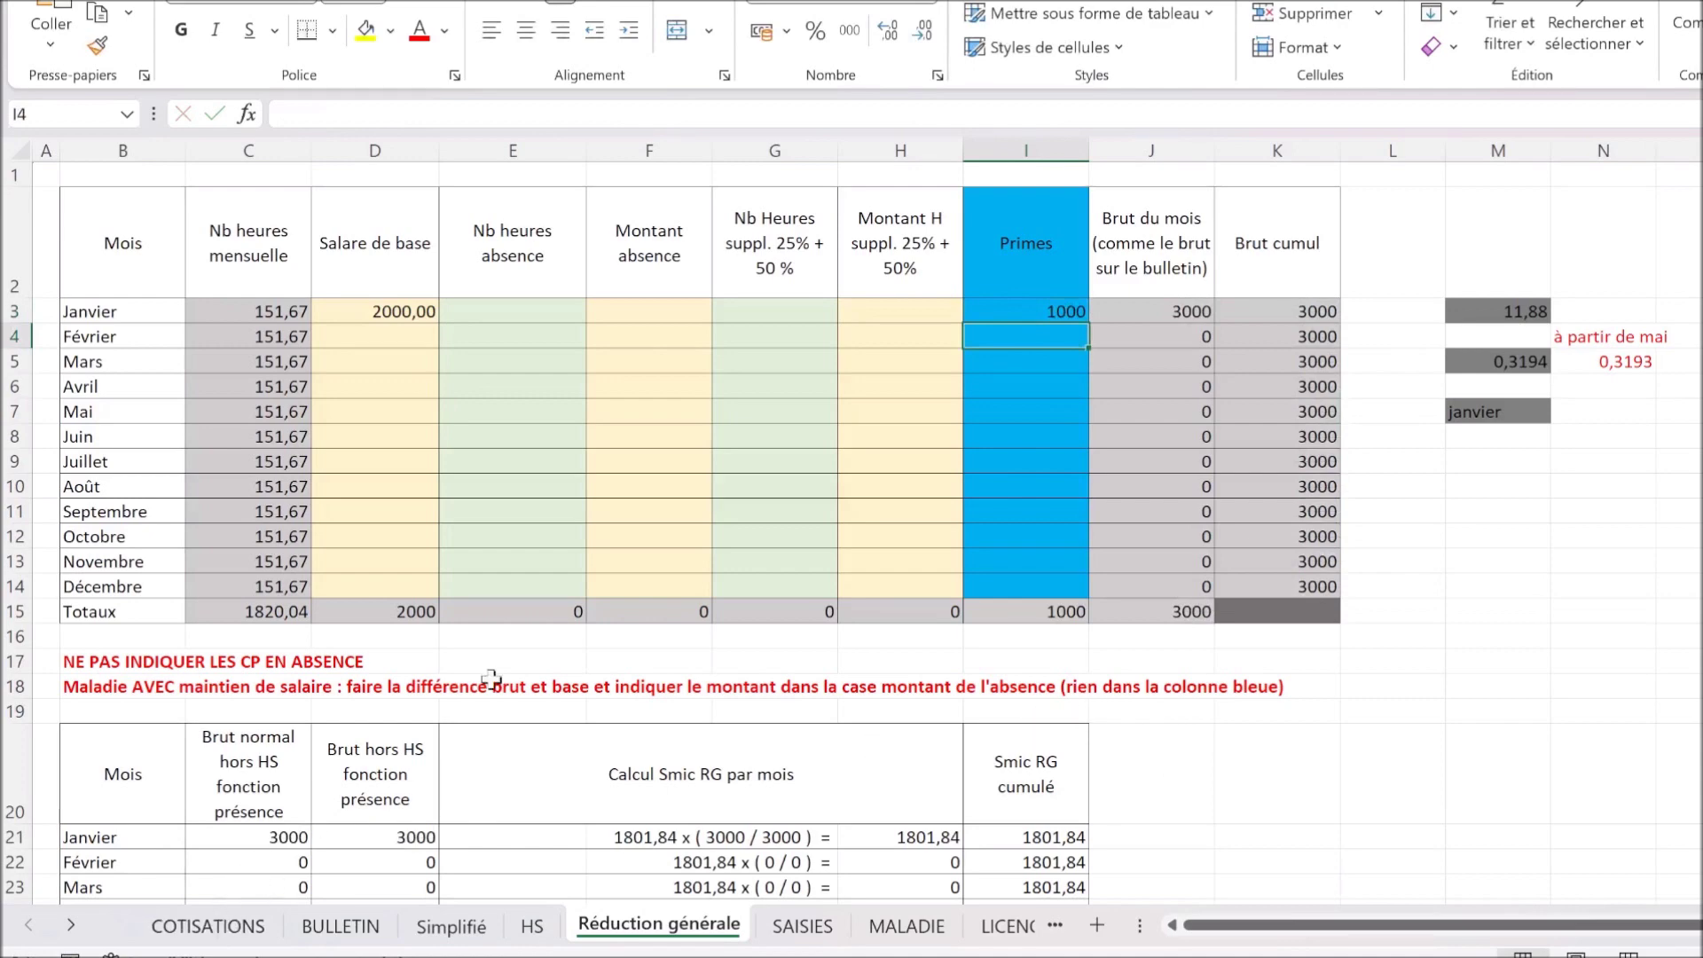
Step: Examine January's Réduction retenue in K58 of the progressive regularisation table, and return to BULLETIN to check the gross salary section
scroll(371, 774, "down", 14)
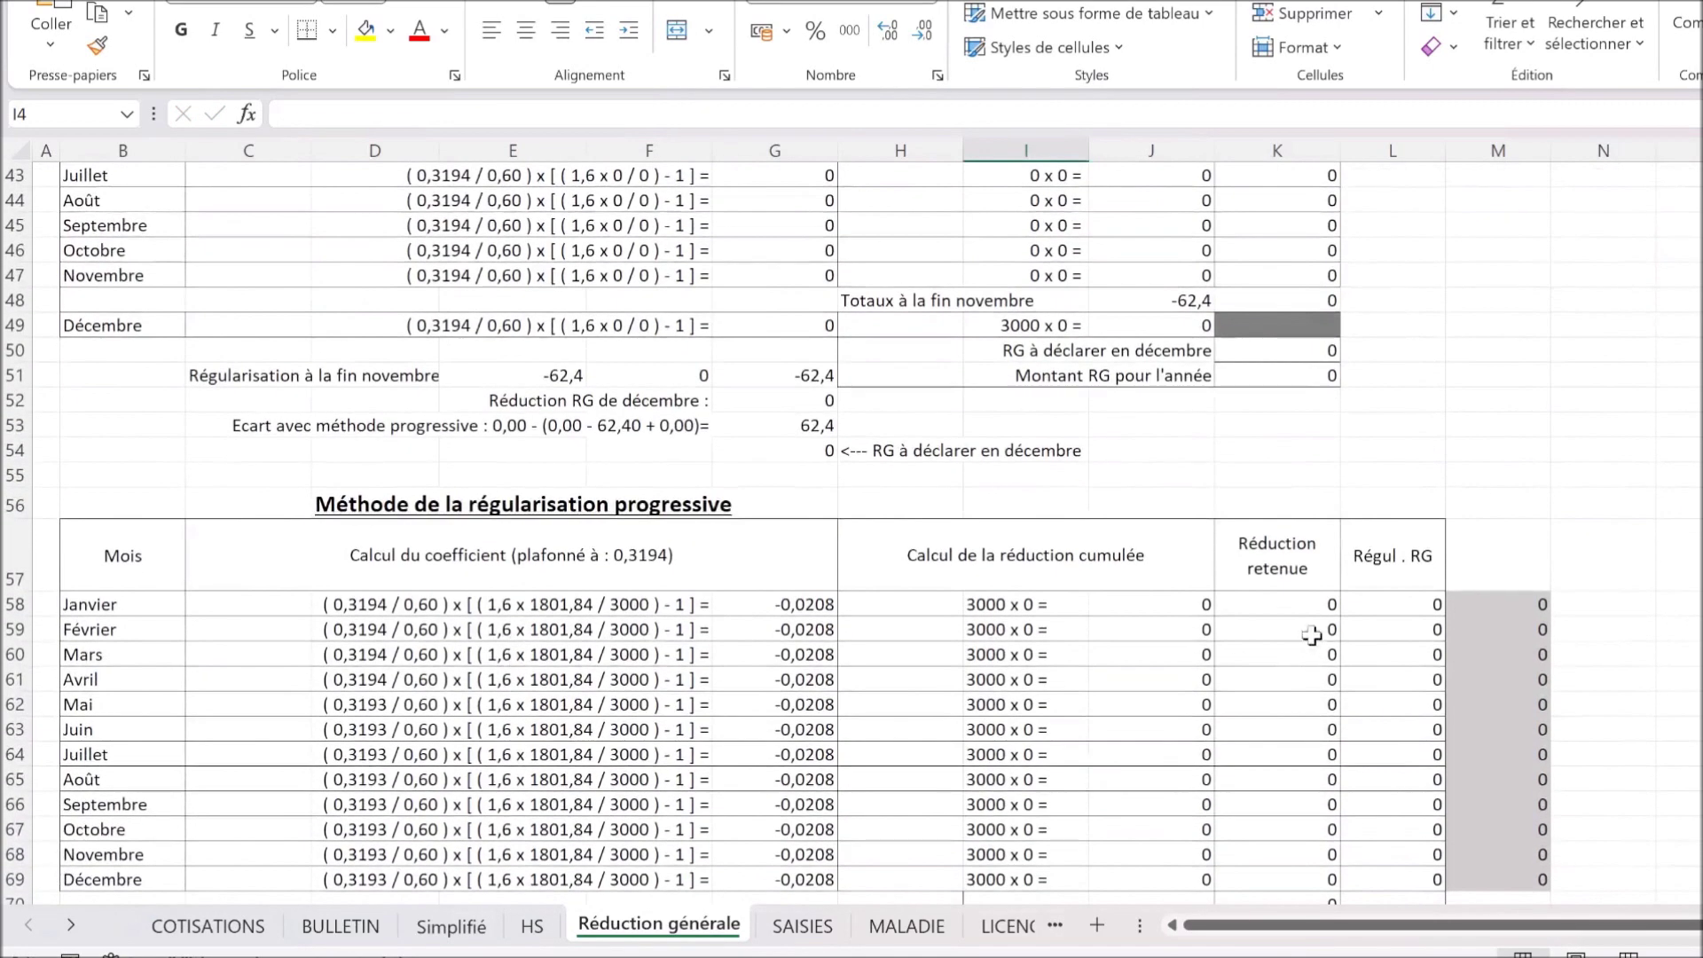
left_click(1312, 604)
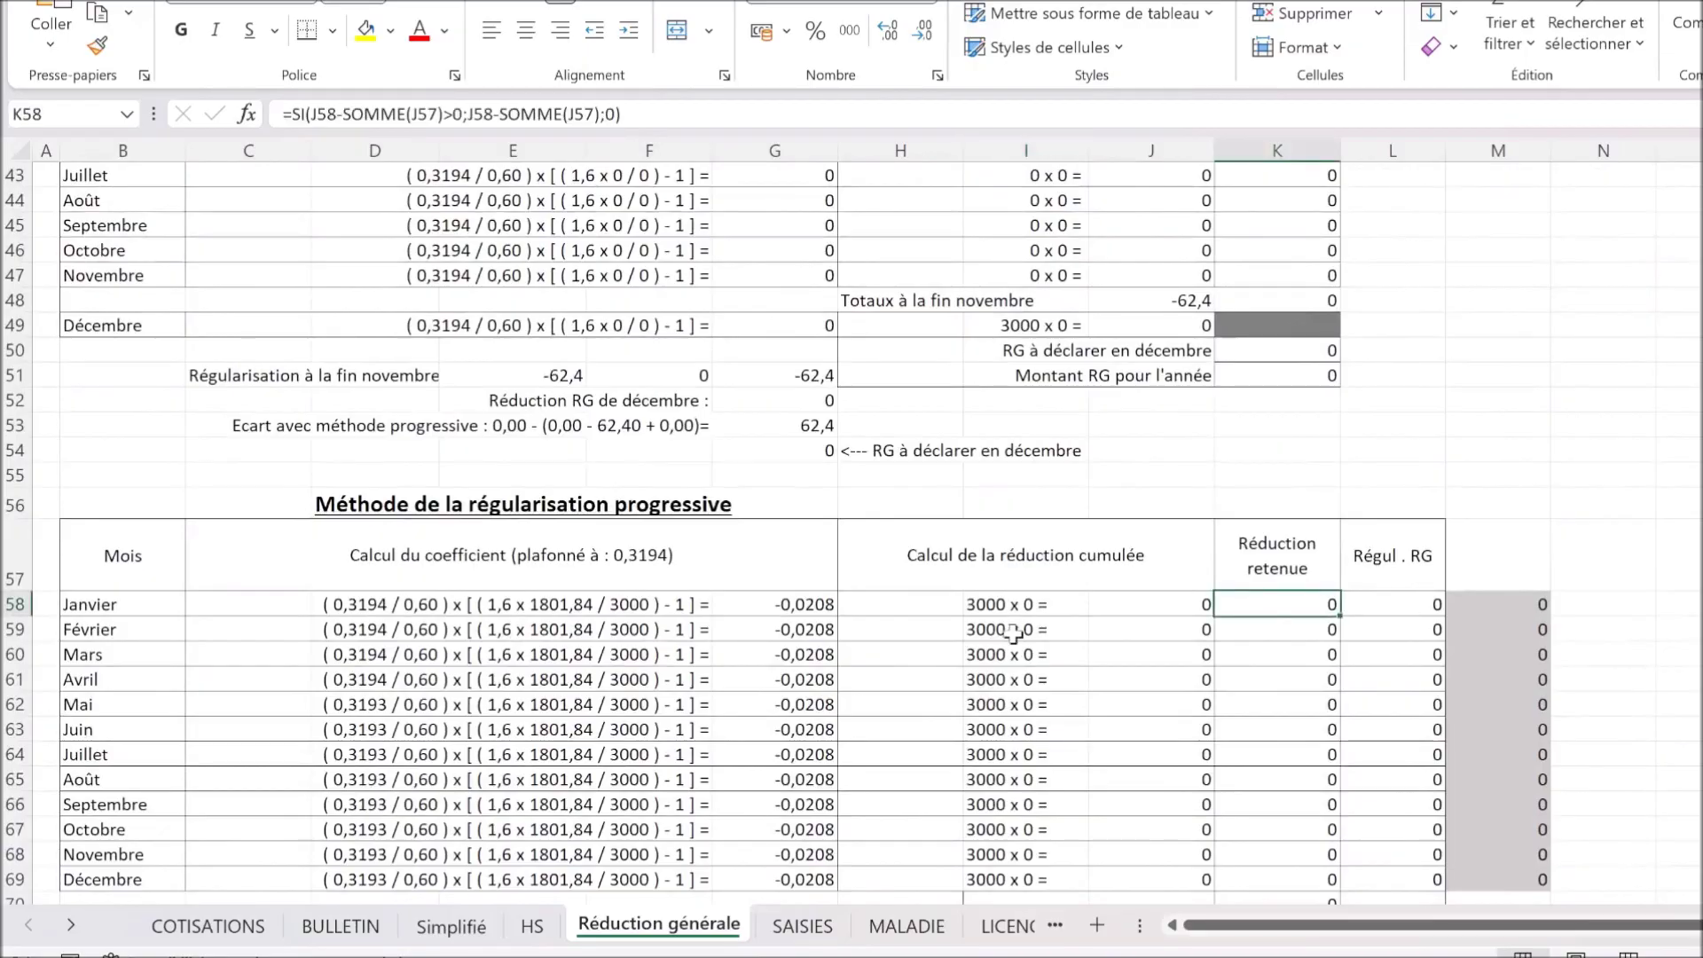
left_click(359, 928)
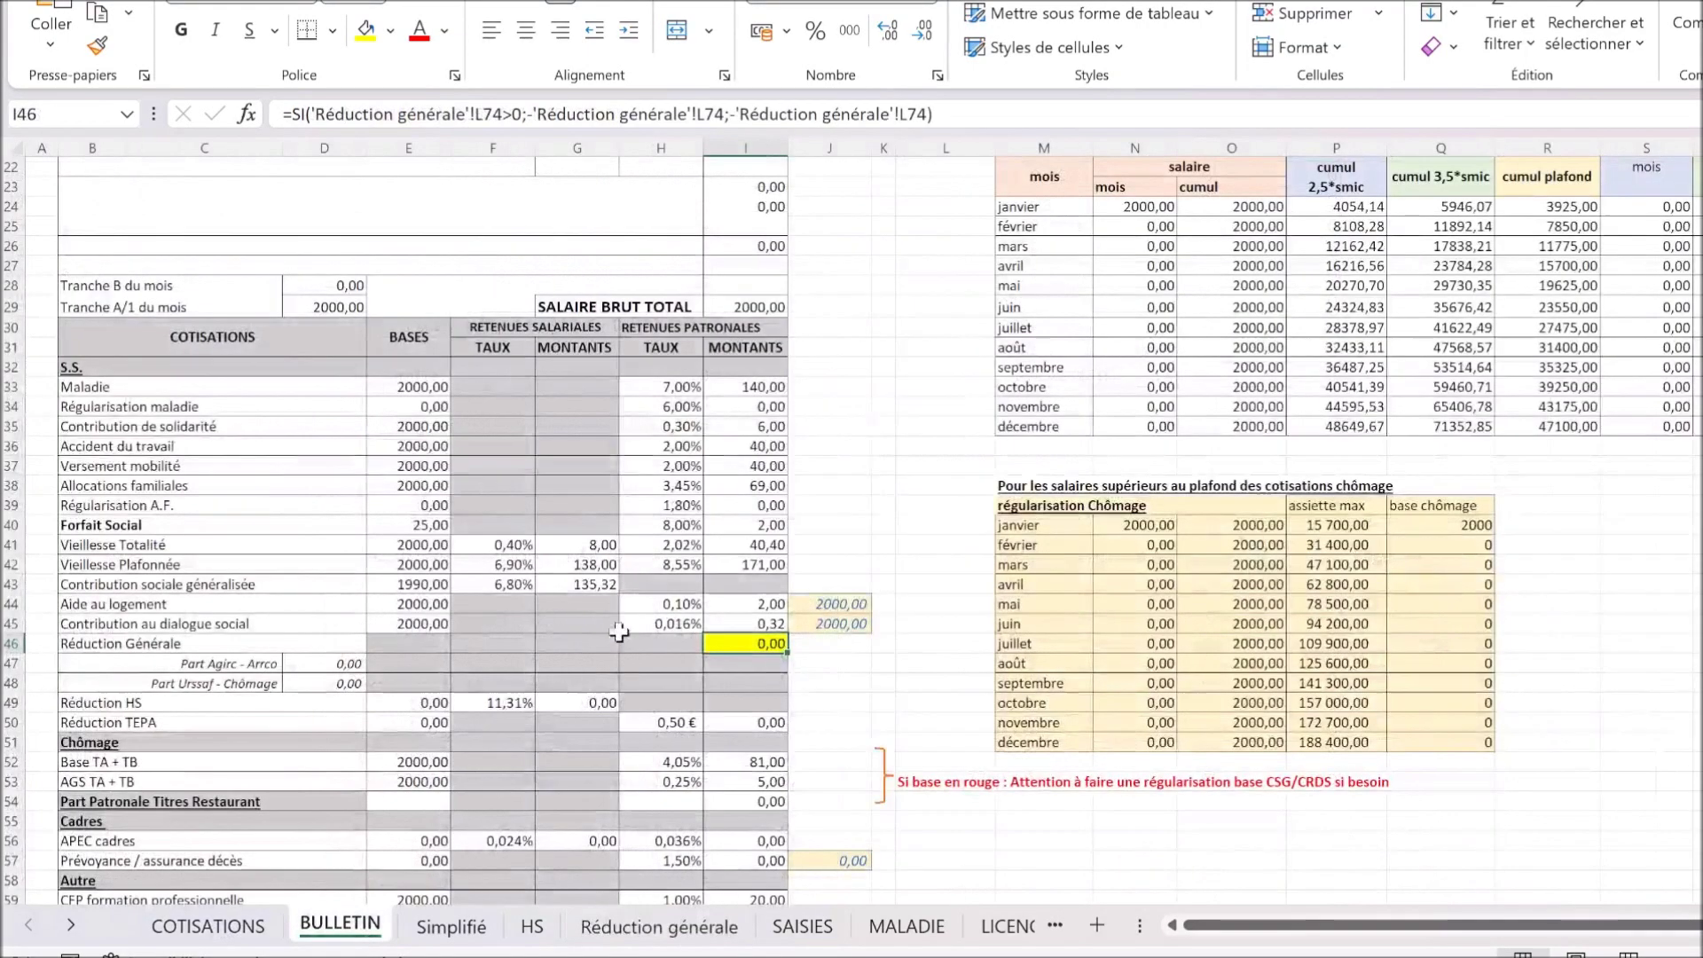
scroll(856, 565, "up", 4)
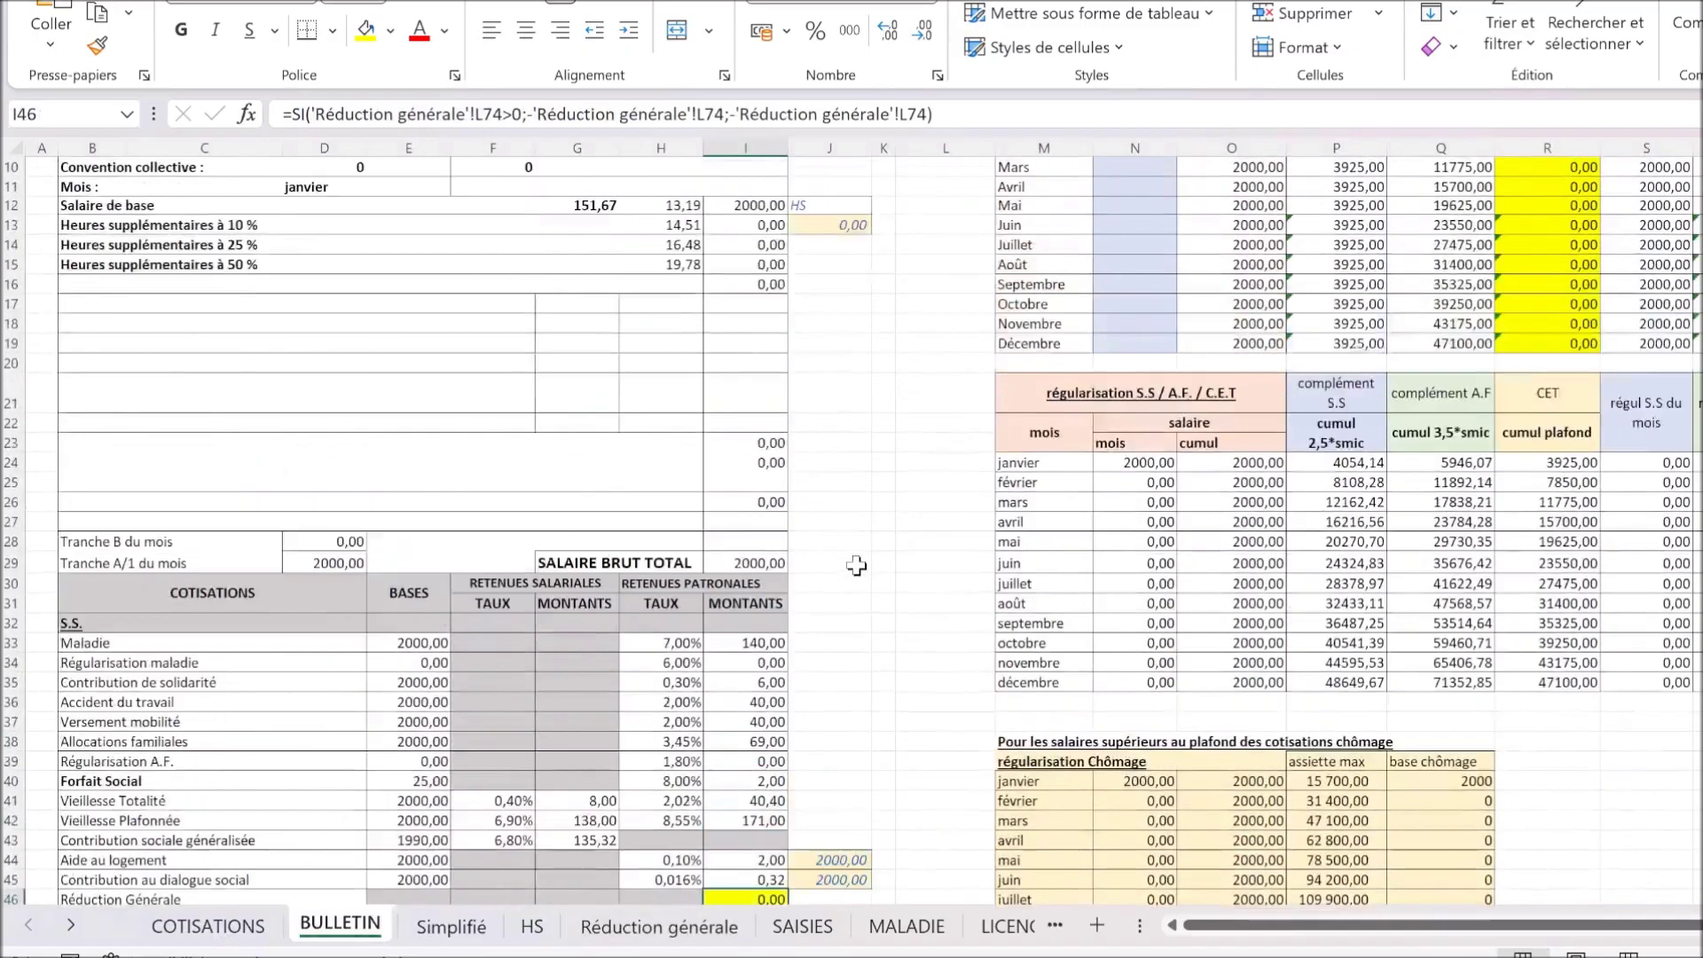
scroll(856, 565, "up", 2)
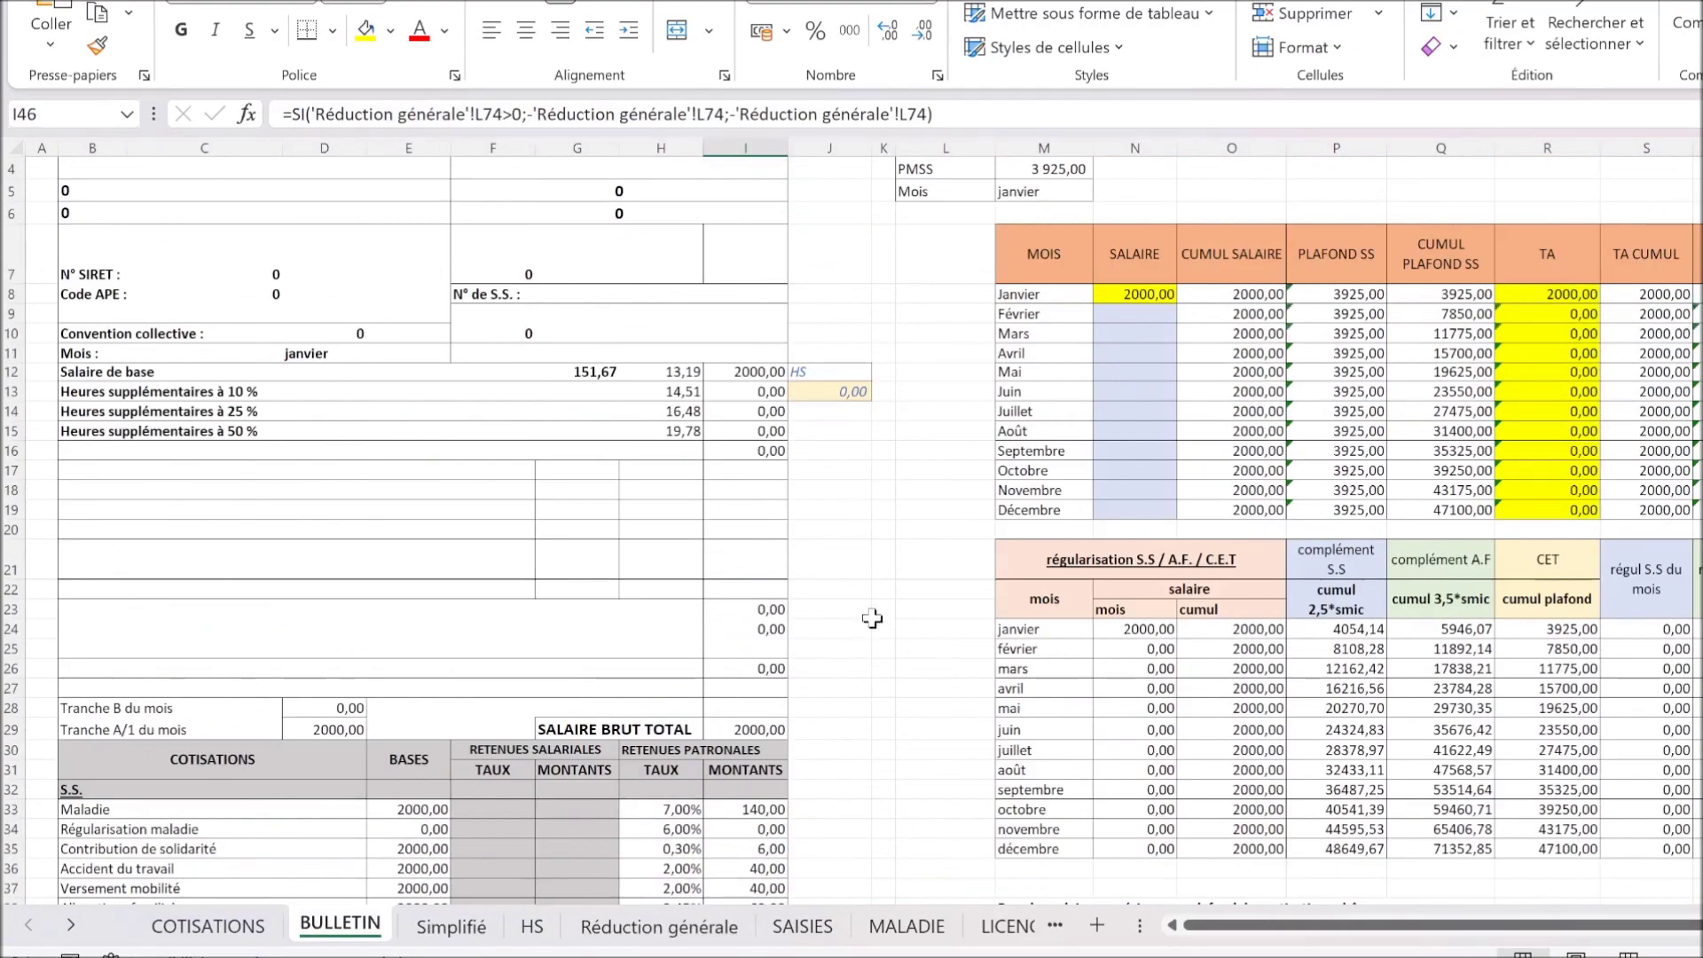
Step: Add the PPV amount to the Net social formula in H80 so it reads =I29-G74+I83+I84
scroll(873, 619, "down", 11)
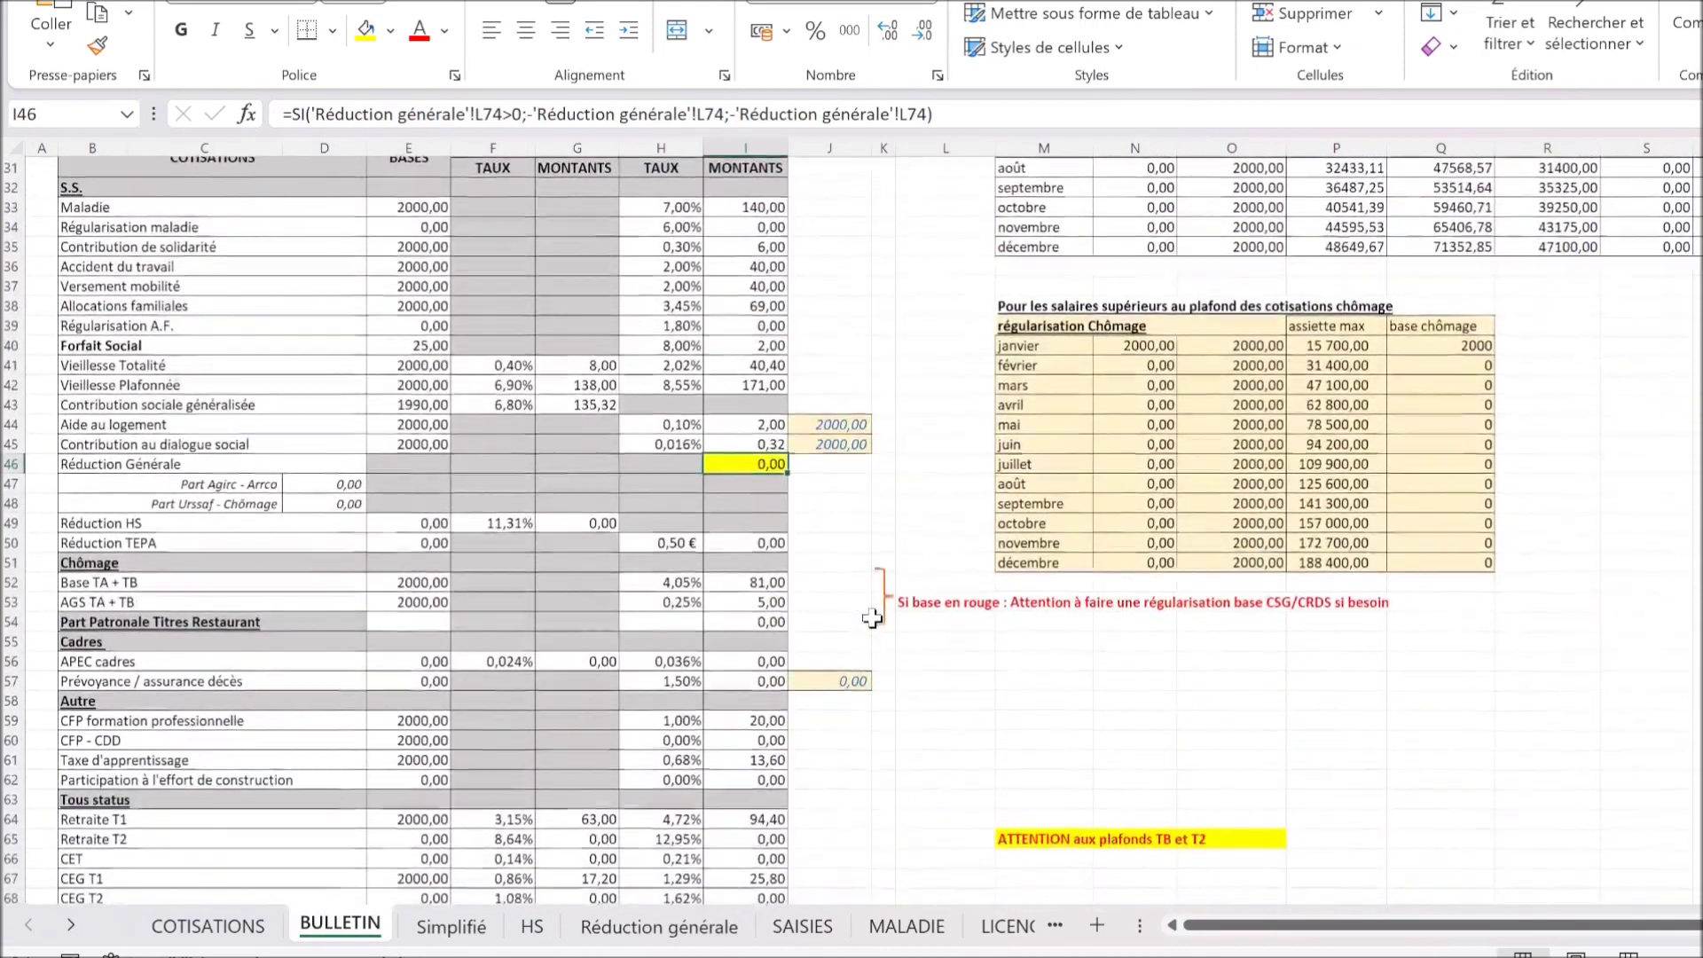
scroll(873, 619, "down", 7)
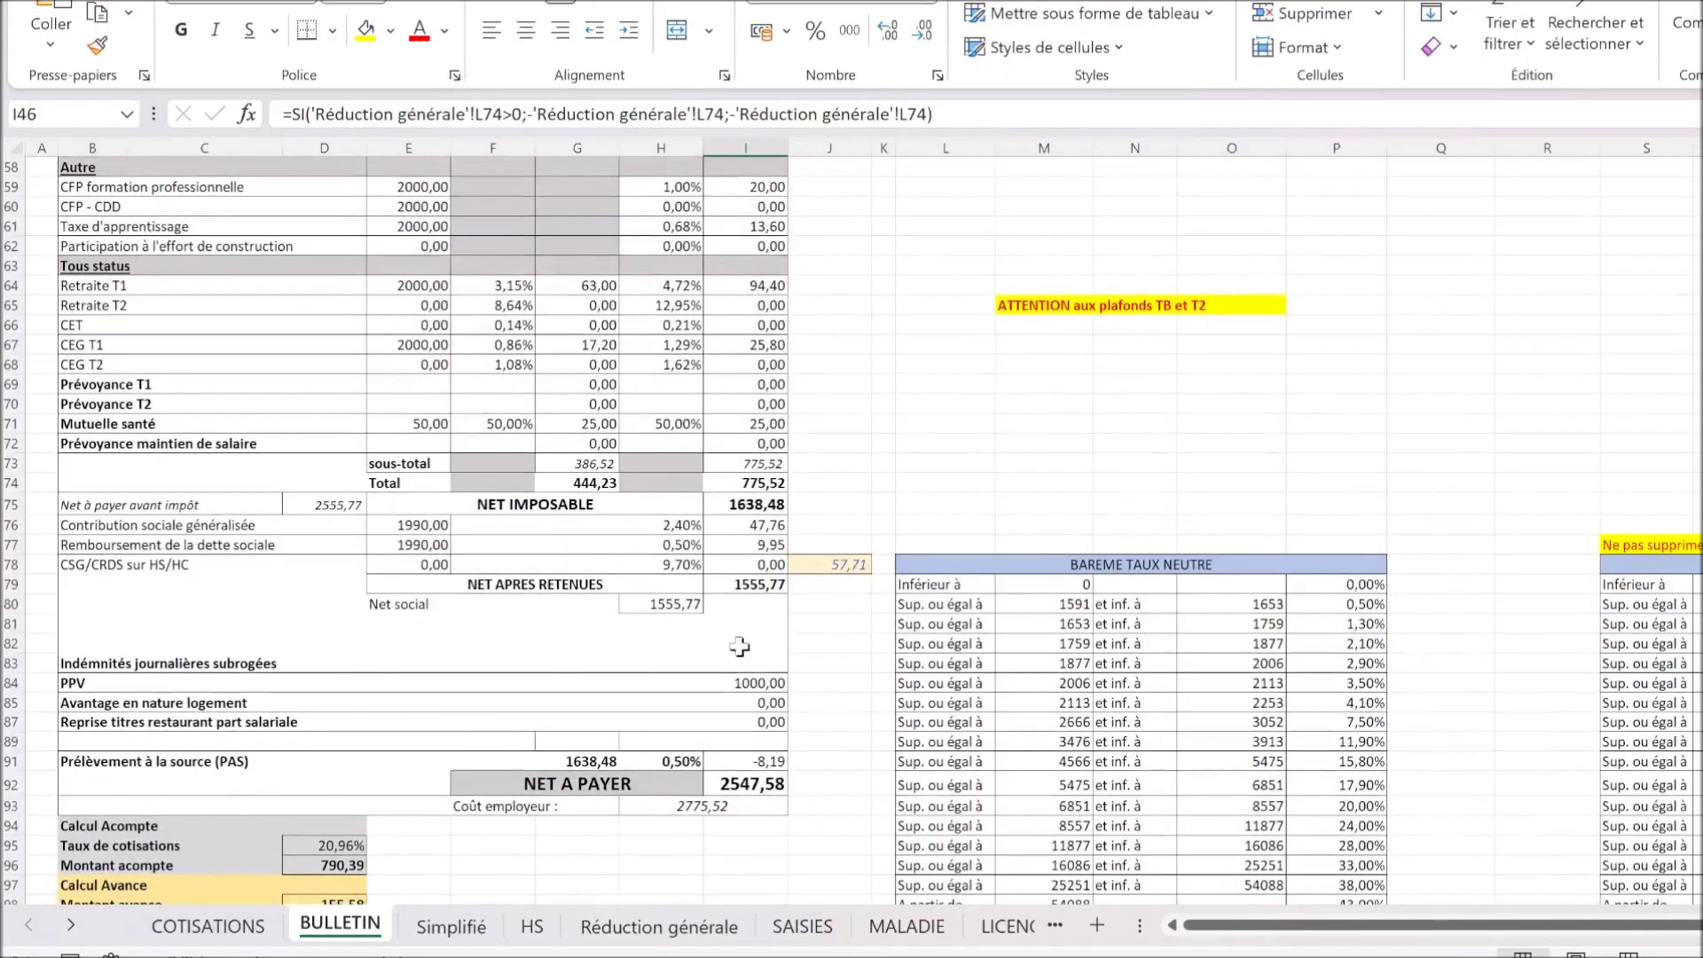
left_click(657, 604)
key("F2")
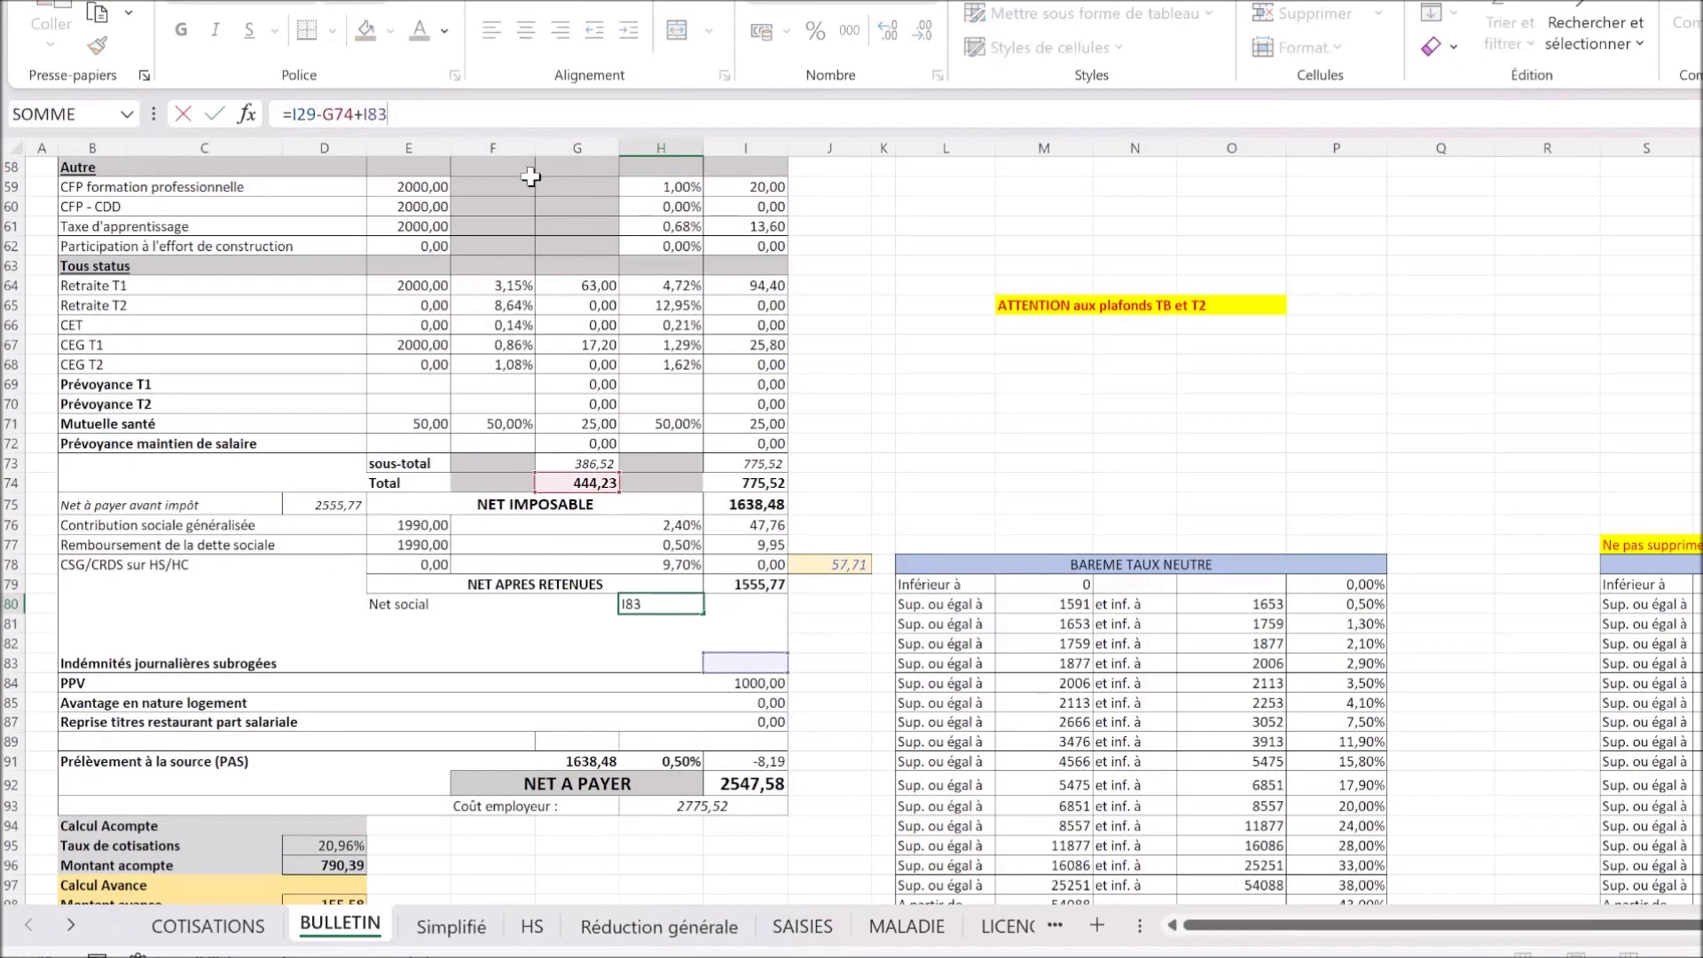
type("+")
left_click(752, 683)
key("Return")
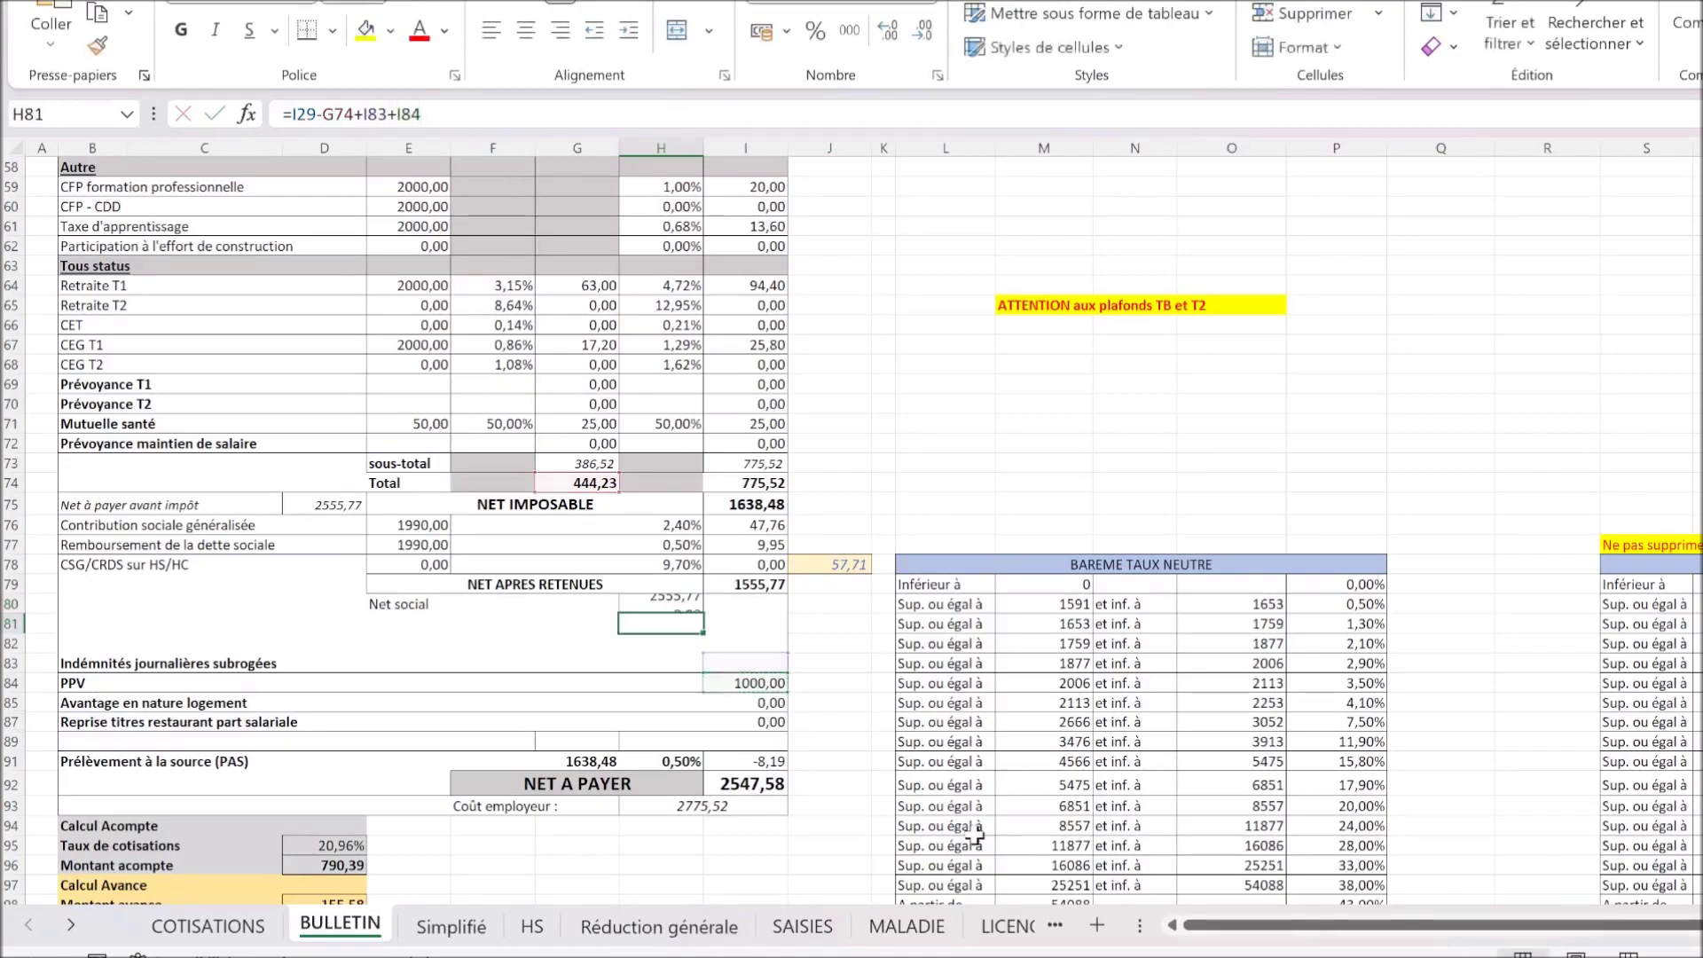
Step: Add the PPV amount to the Coût employeur formula in H93 so it reads =I29+I74+I84
left_click(752, 807)
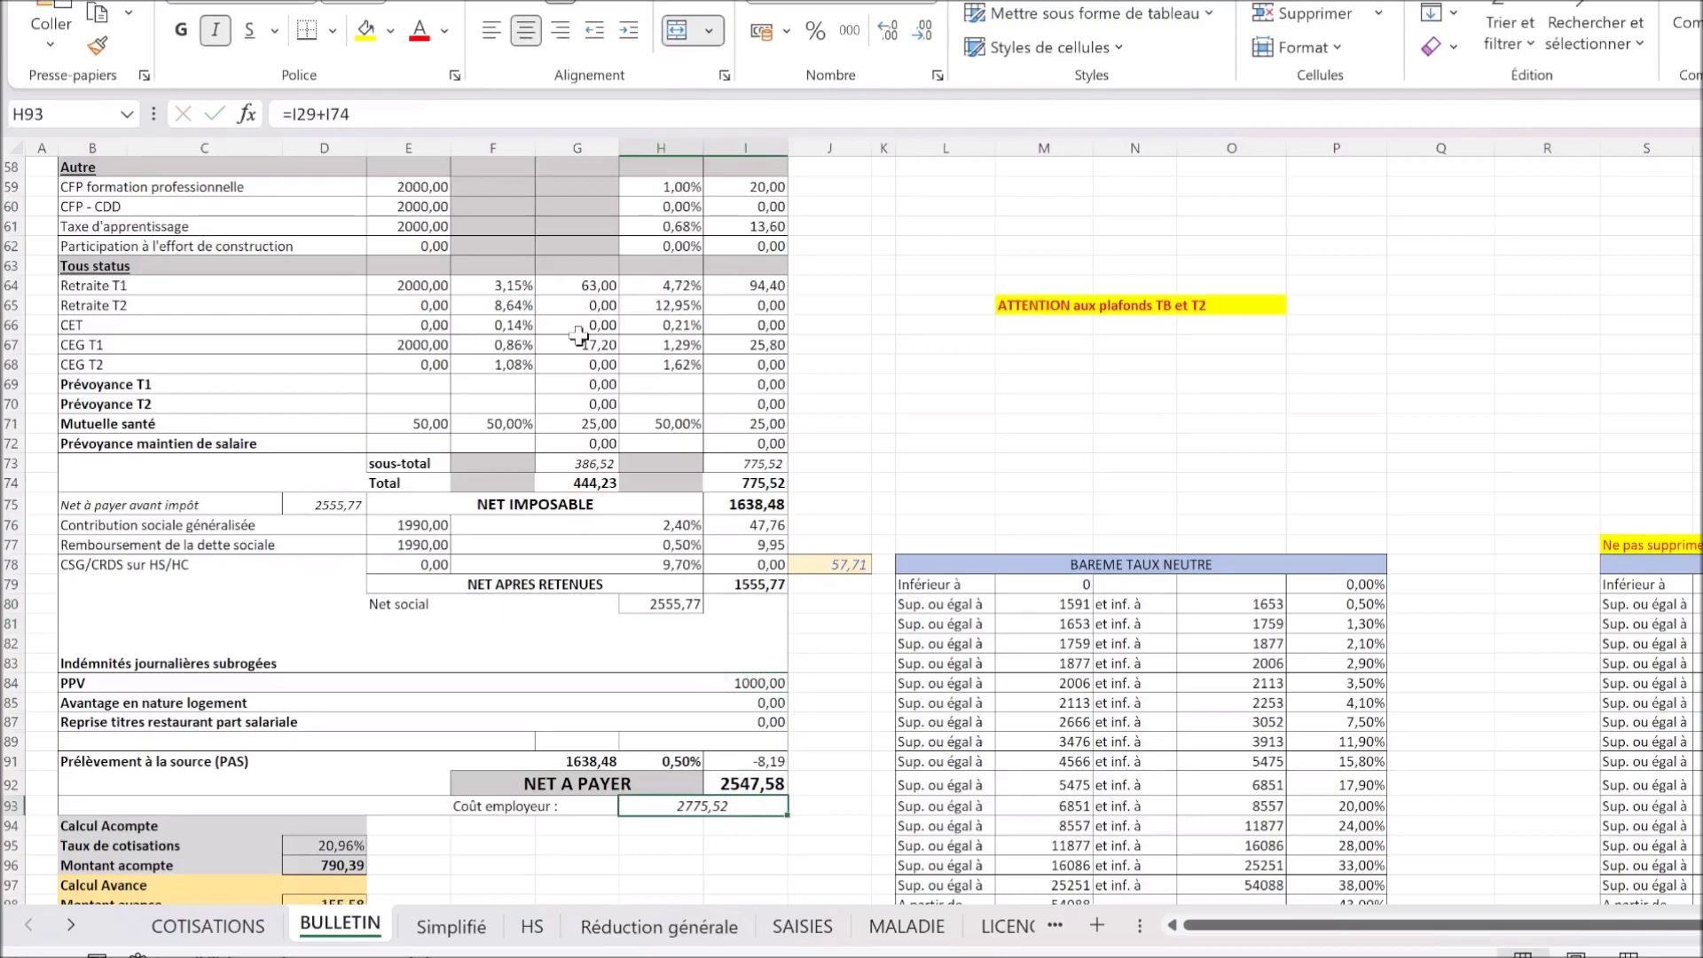
left_click(498, 111)
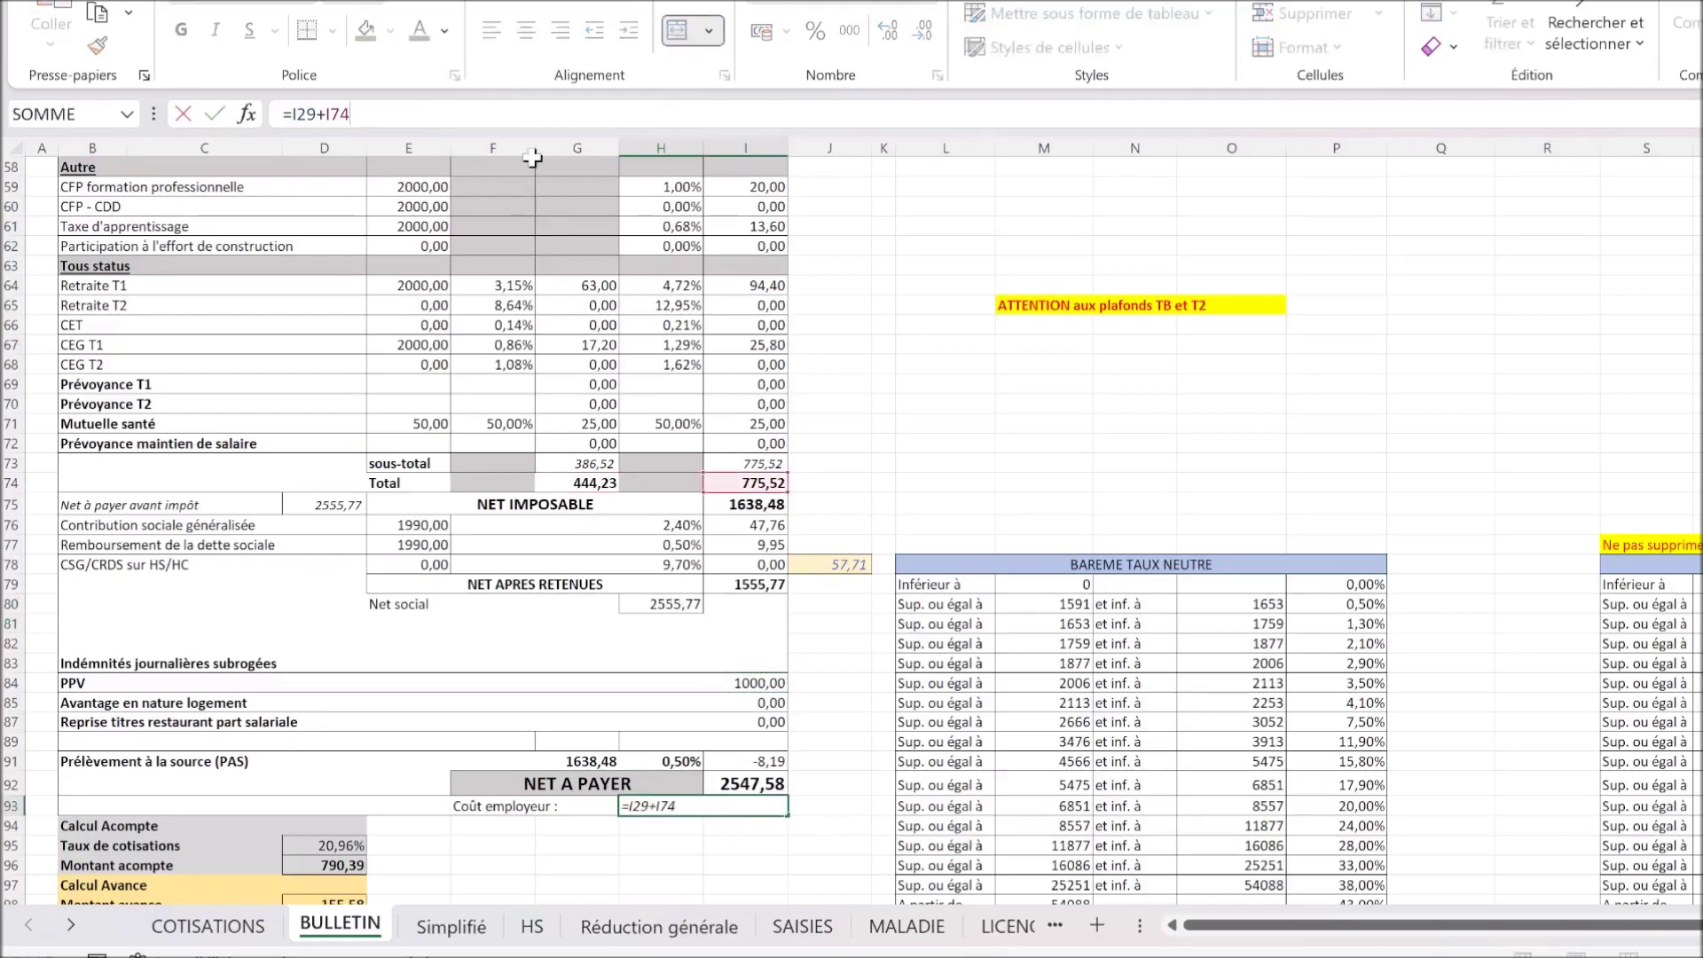
type("+")
left_click(743, 690)
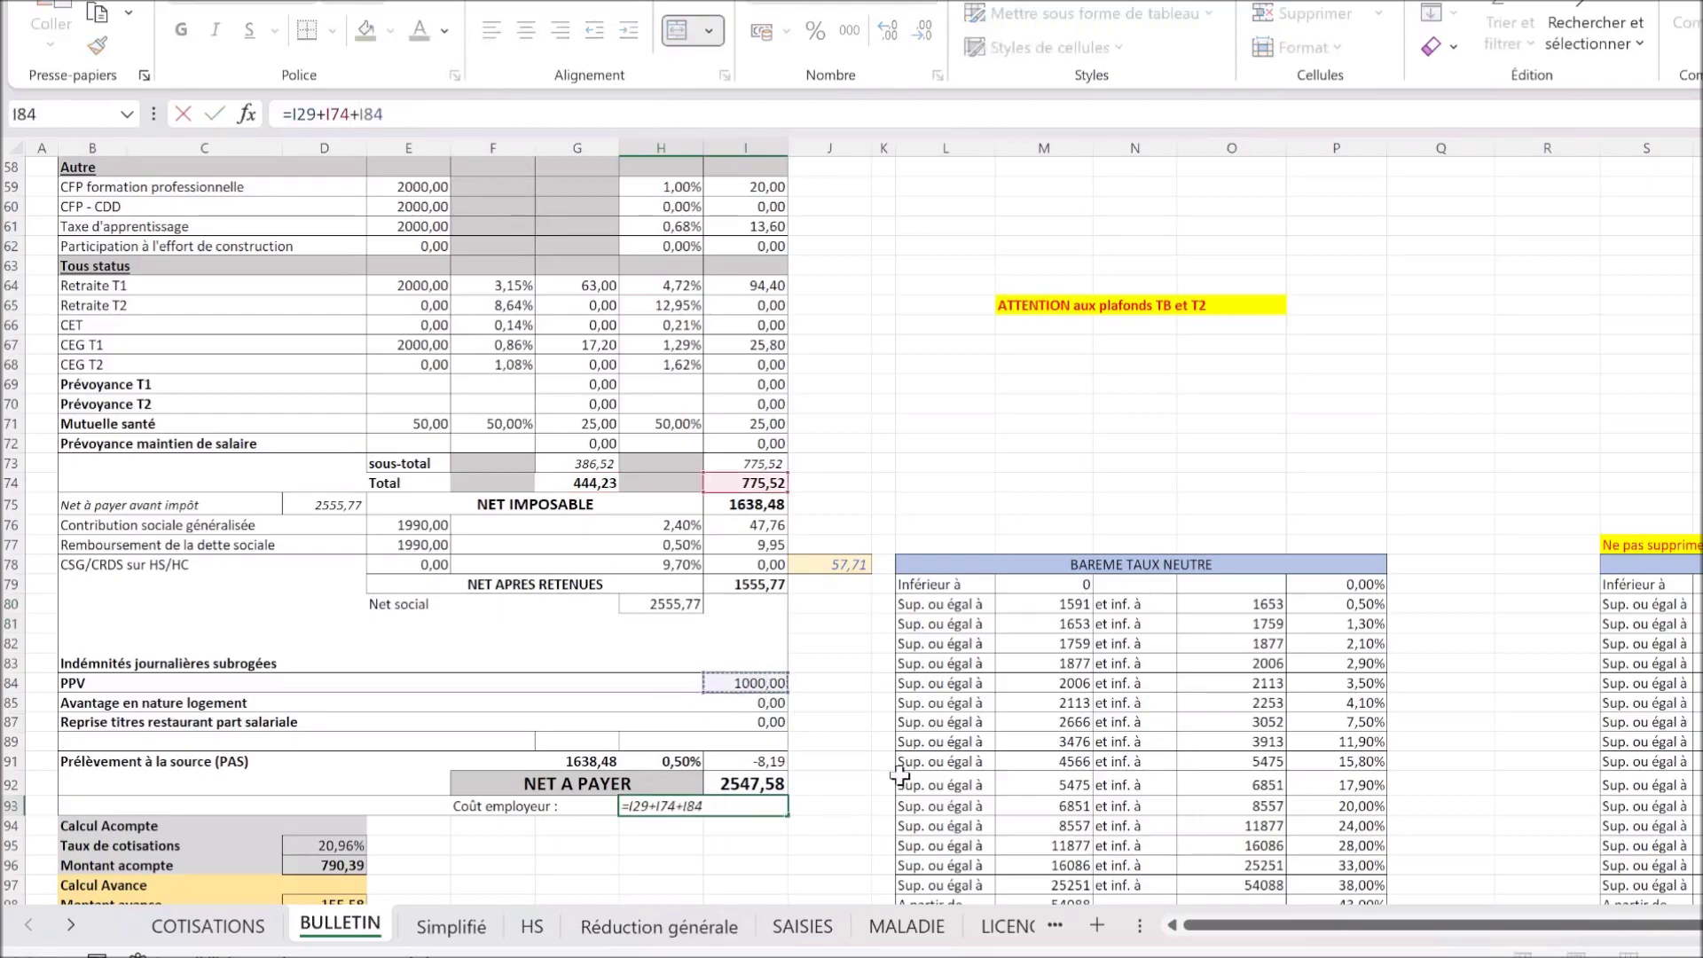
key("Return")
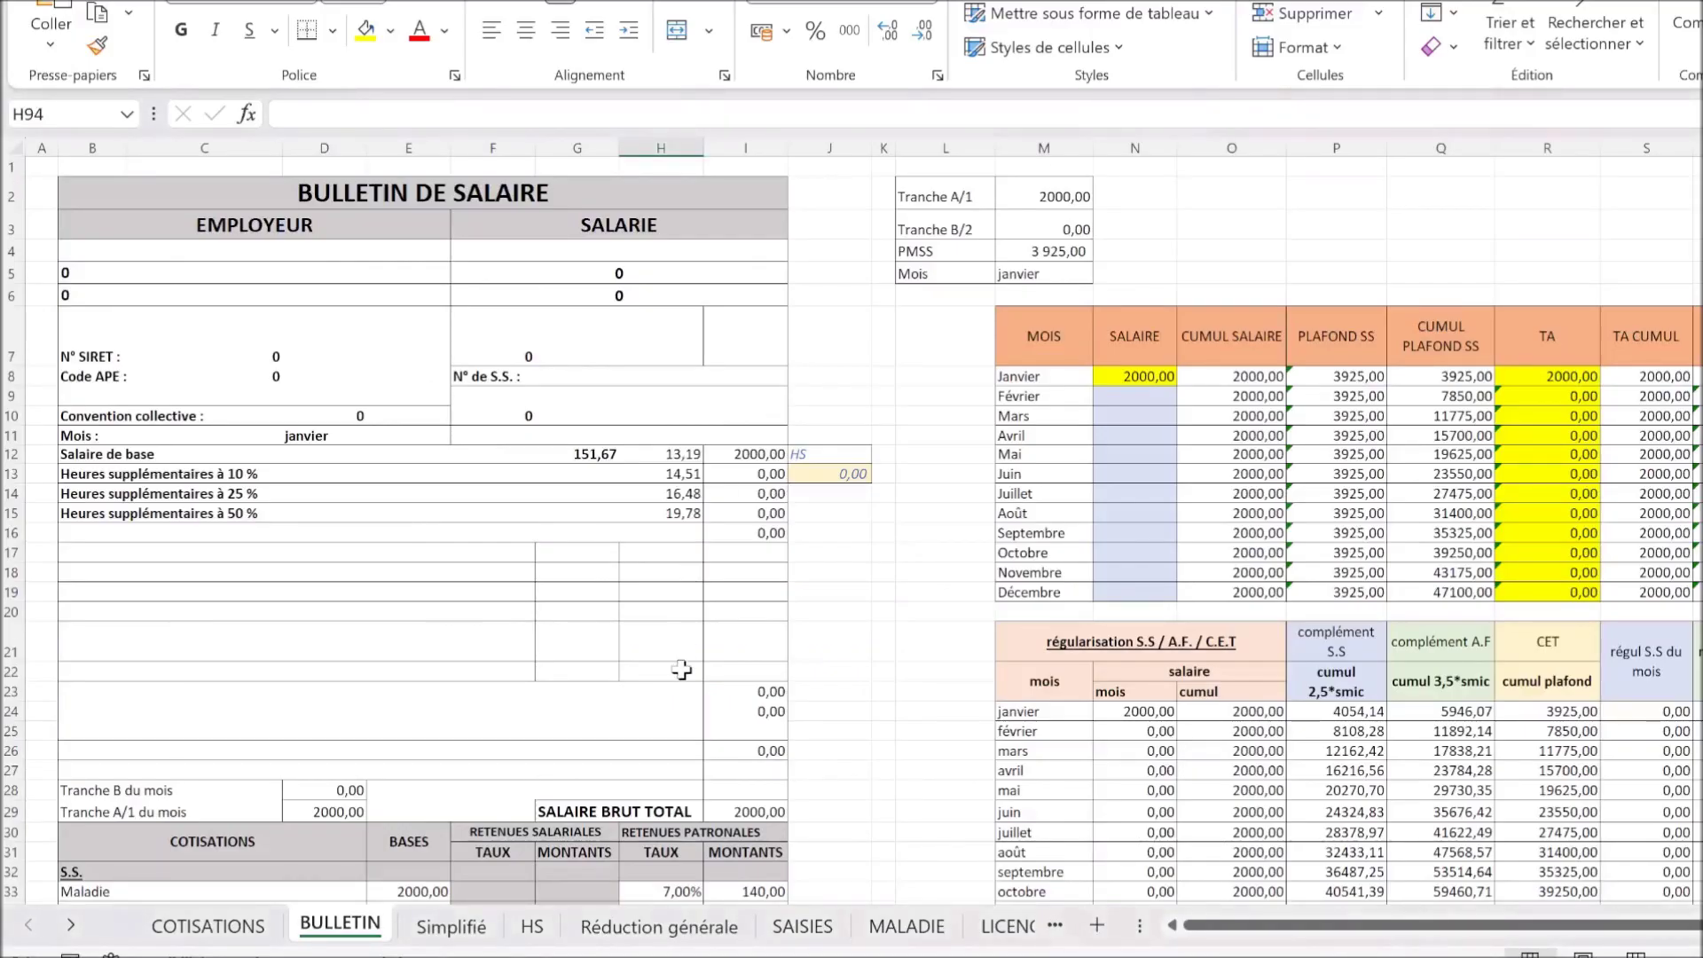
Step: Clear the PPV amount in I84 of the payslip
scroll(681, 670, "down", 6)
scroll(681, 670, "down", 13)
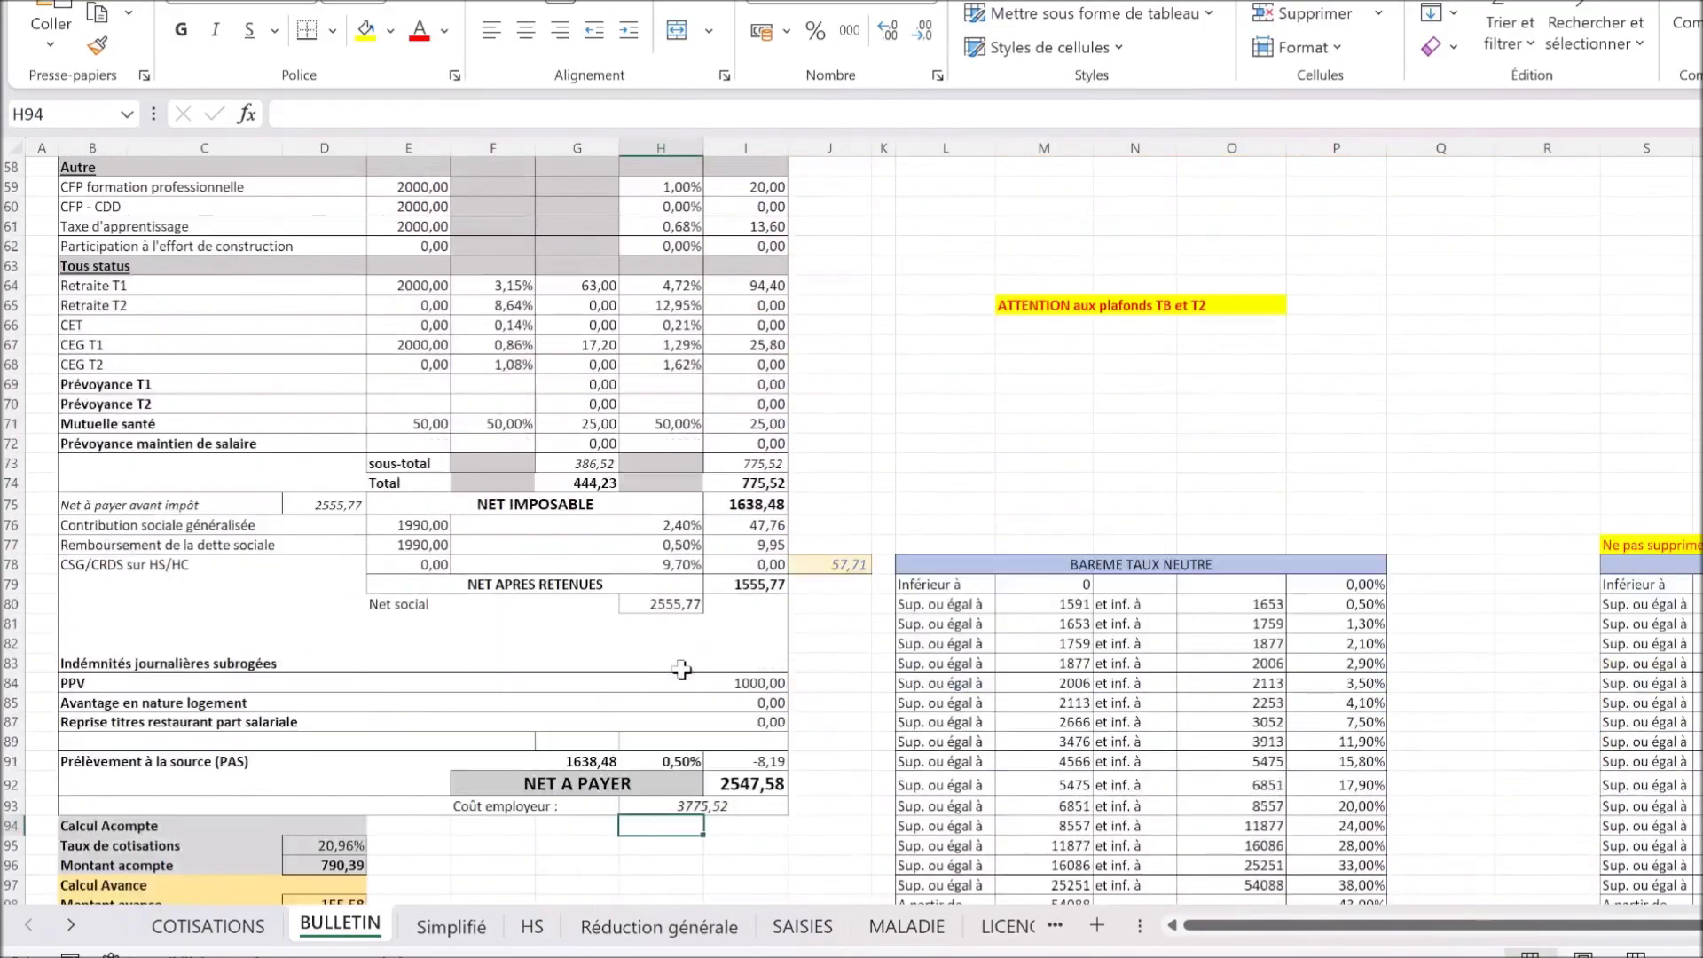
left_click(770, 683)
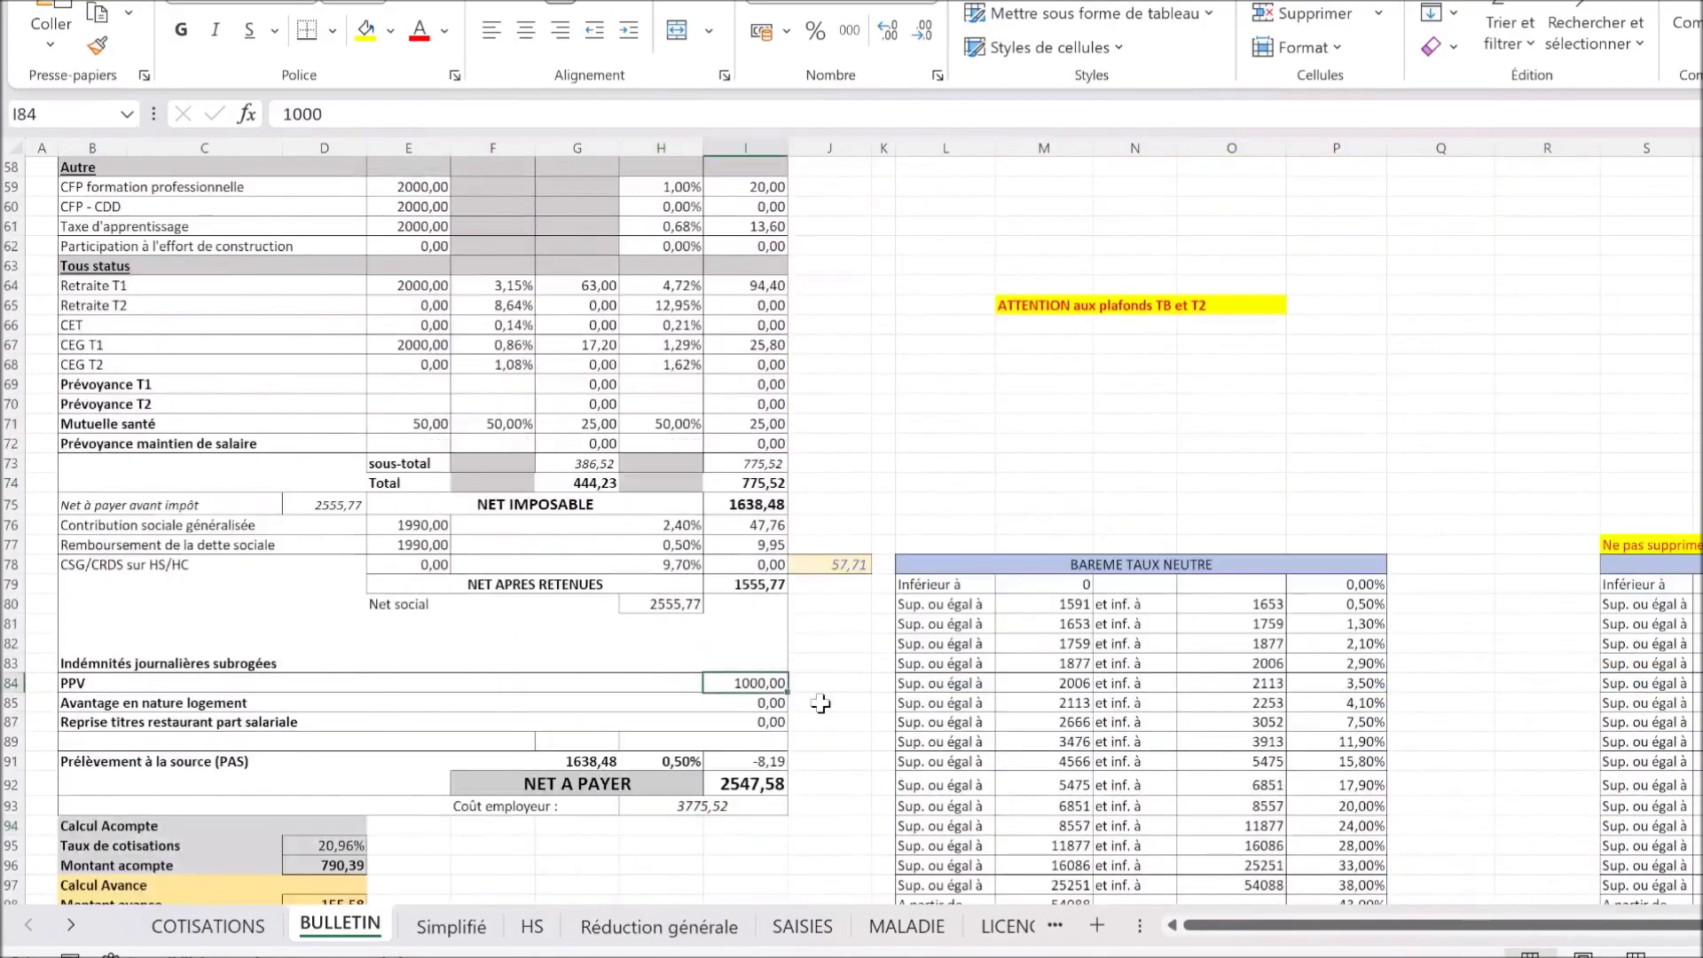
key("Delete")
key("Down")
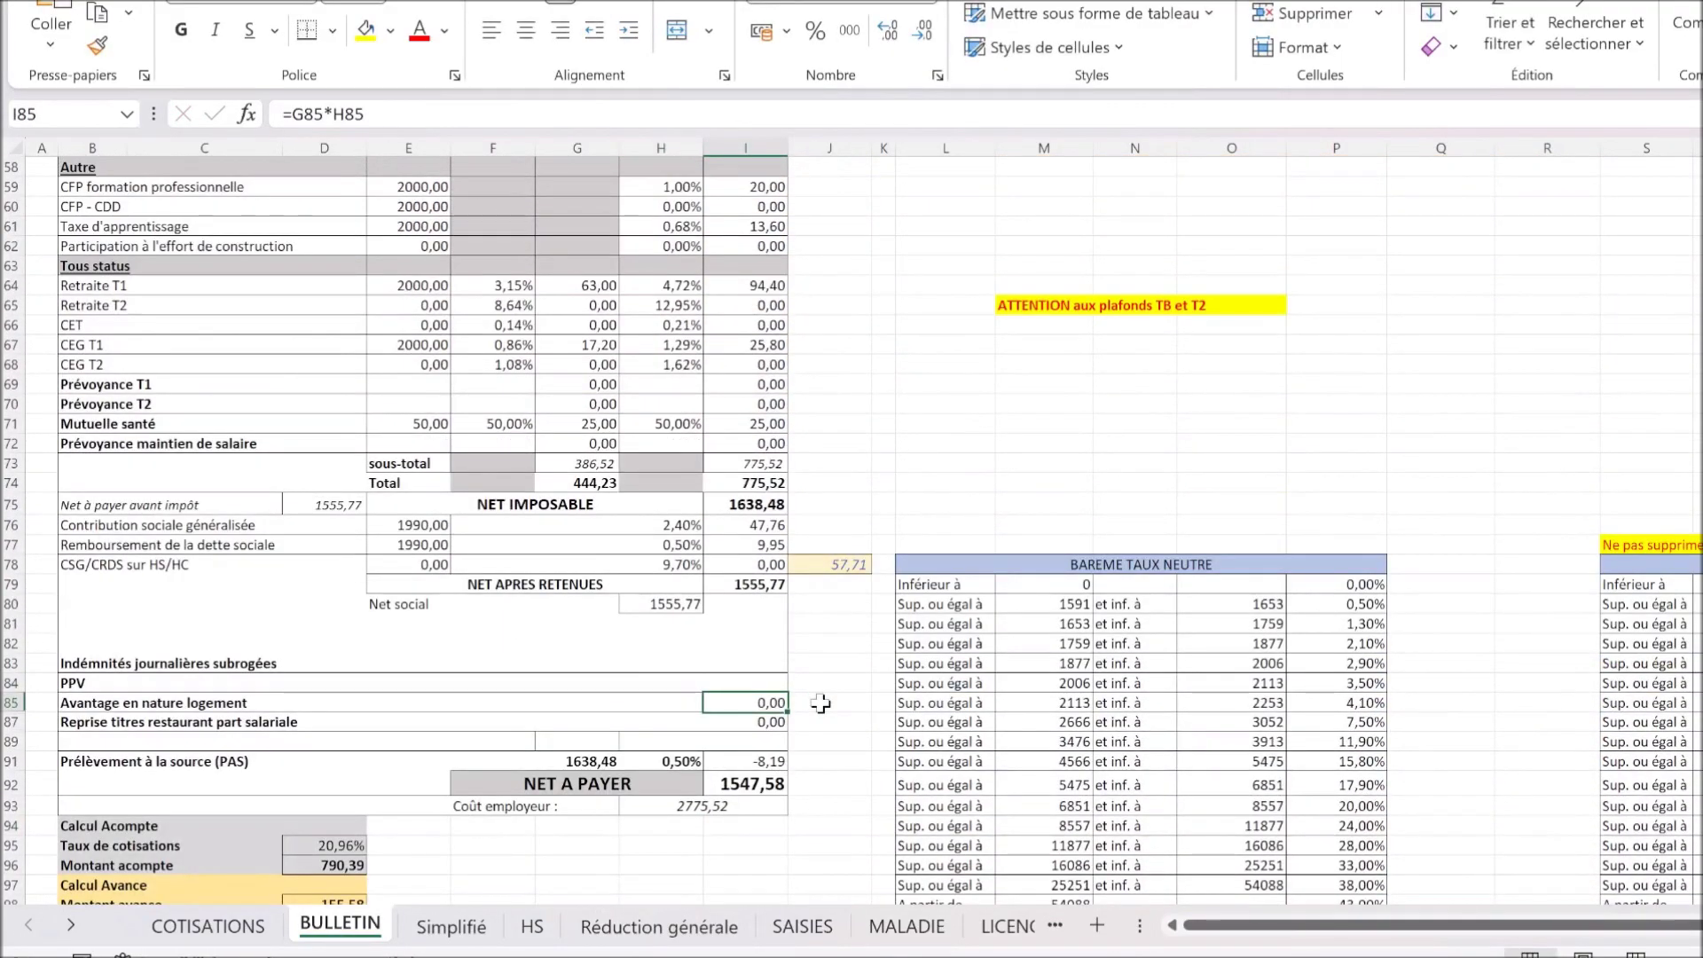
Step: On the COTISATIONS sheet, set Mois to février
left_click(244, 926)
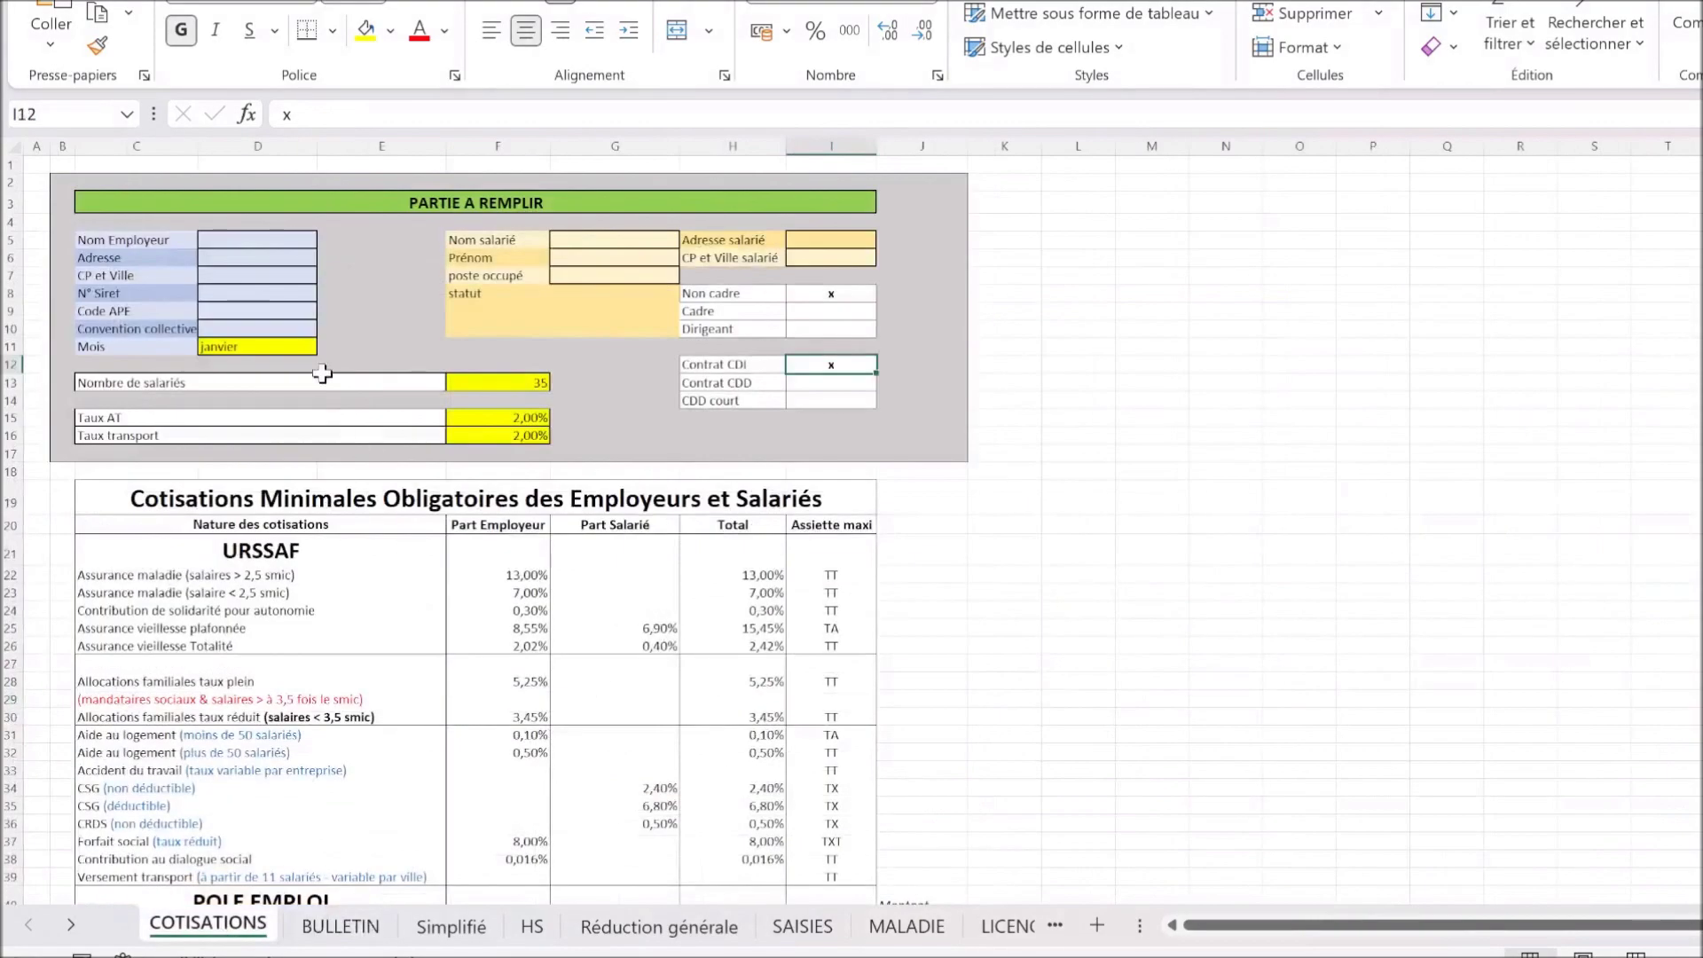
left_click(304, 351)
type("février")
key("Return")
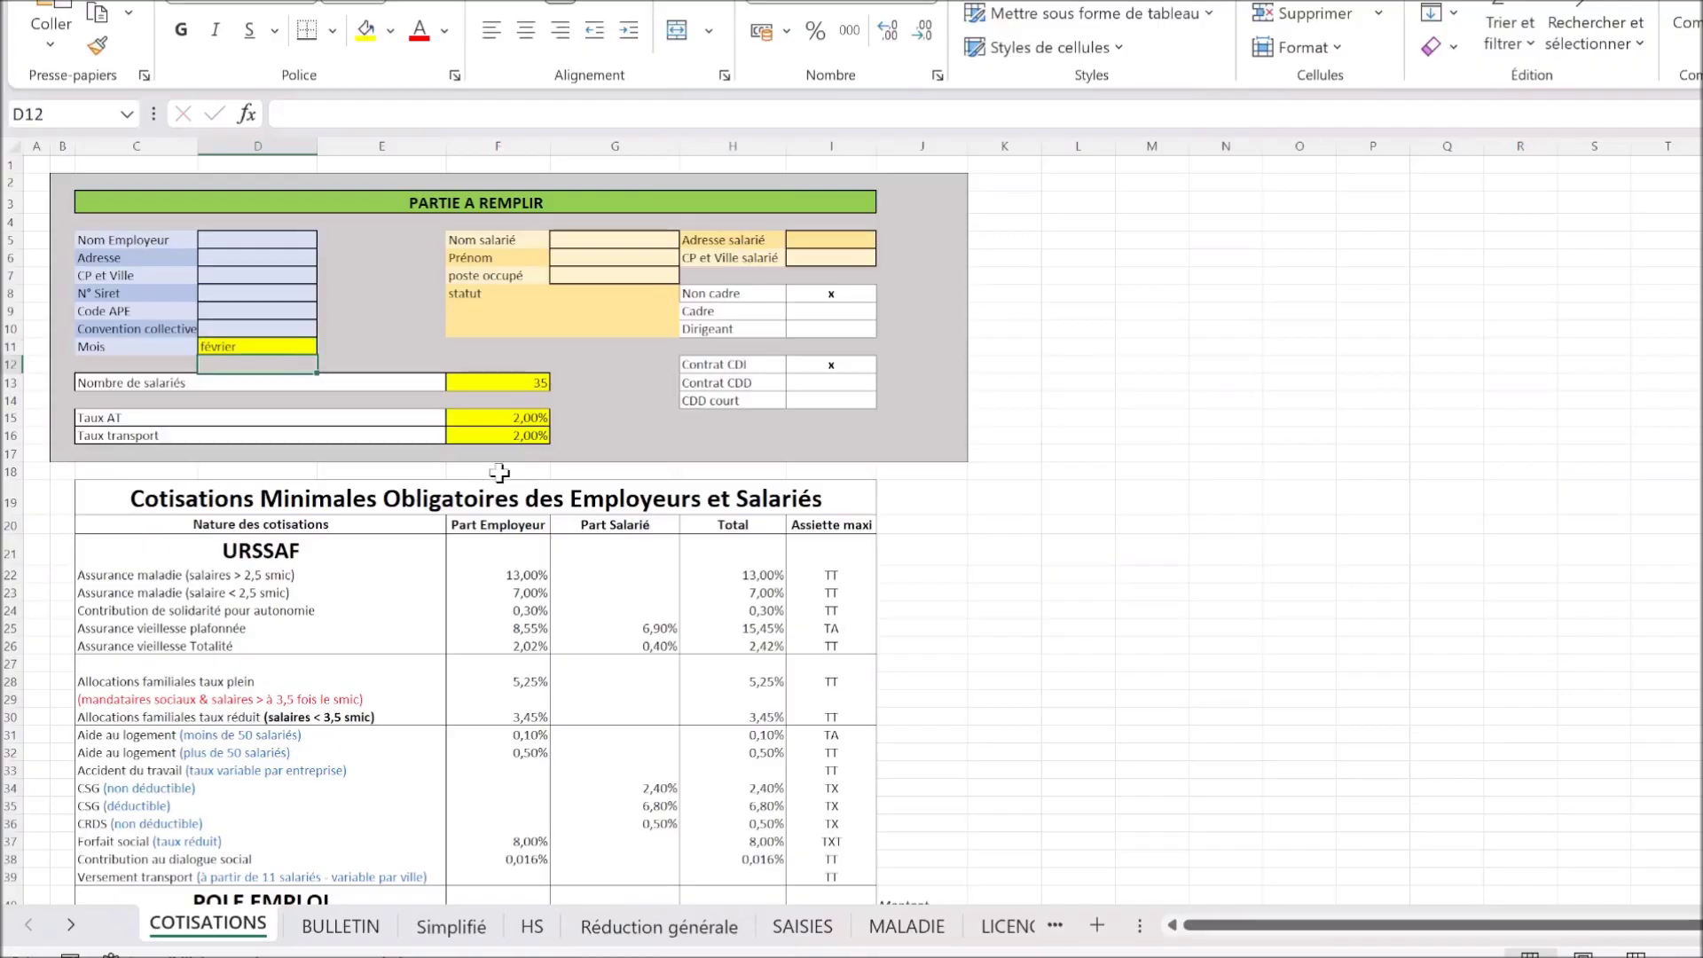
Step: On the BULLETIN sheet, add an Absence line in row 18 with 35 hours and an amount of -500
left_click(330, 929)
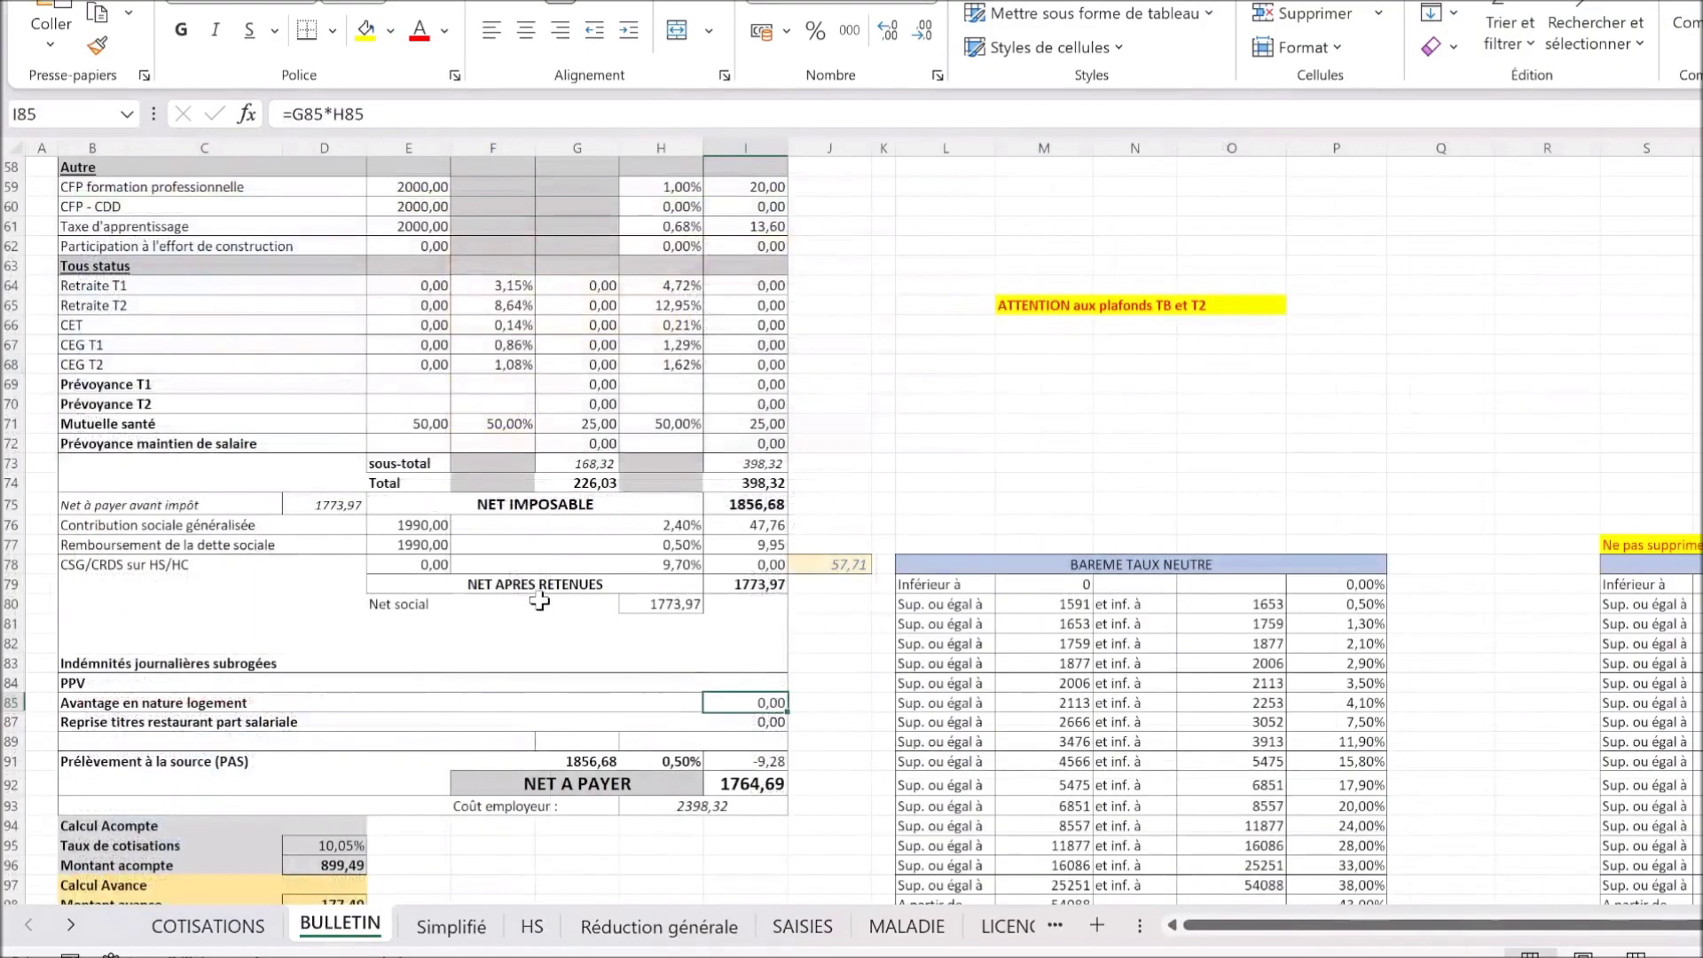
scroll(542, 599, "up", 20)
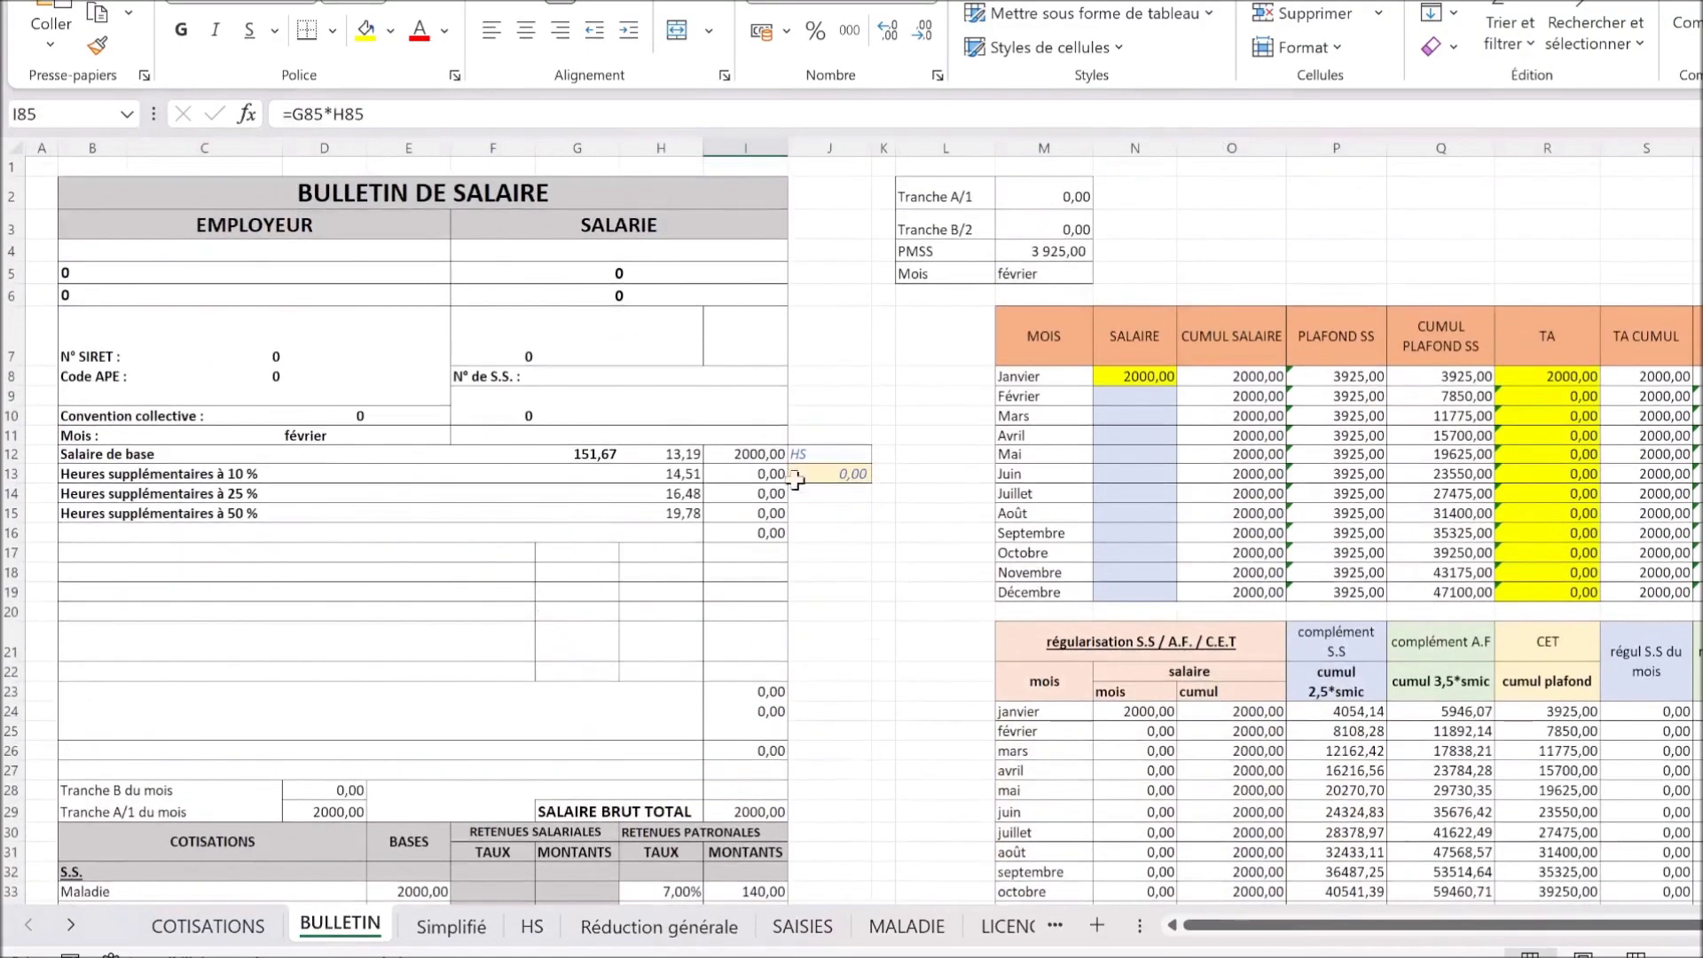
left_click(106, 573)
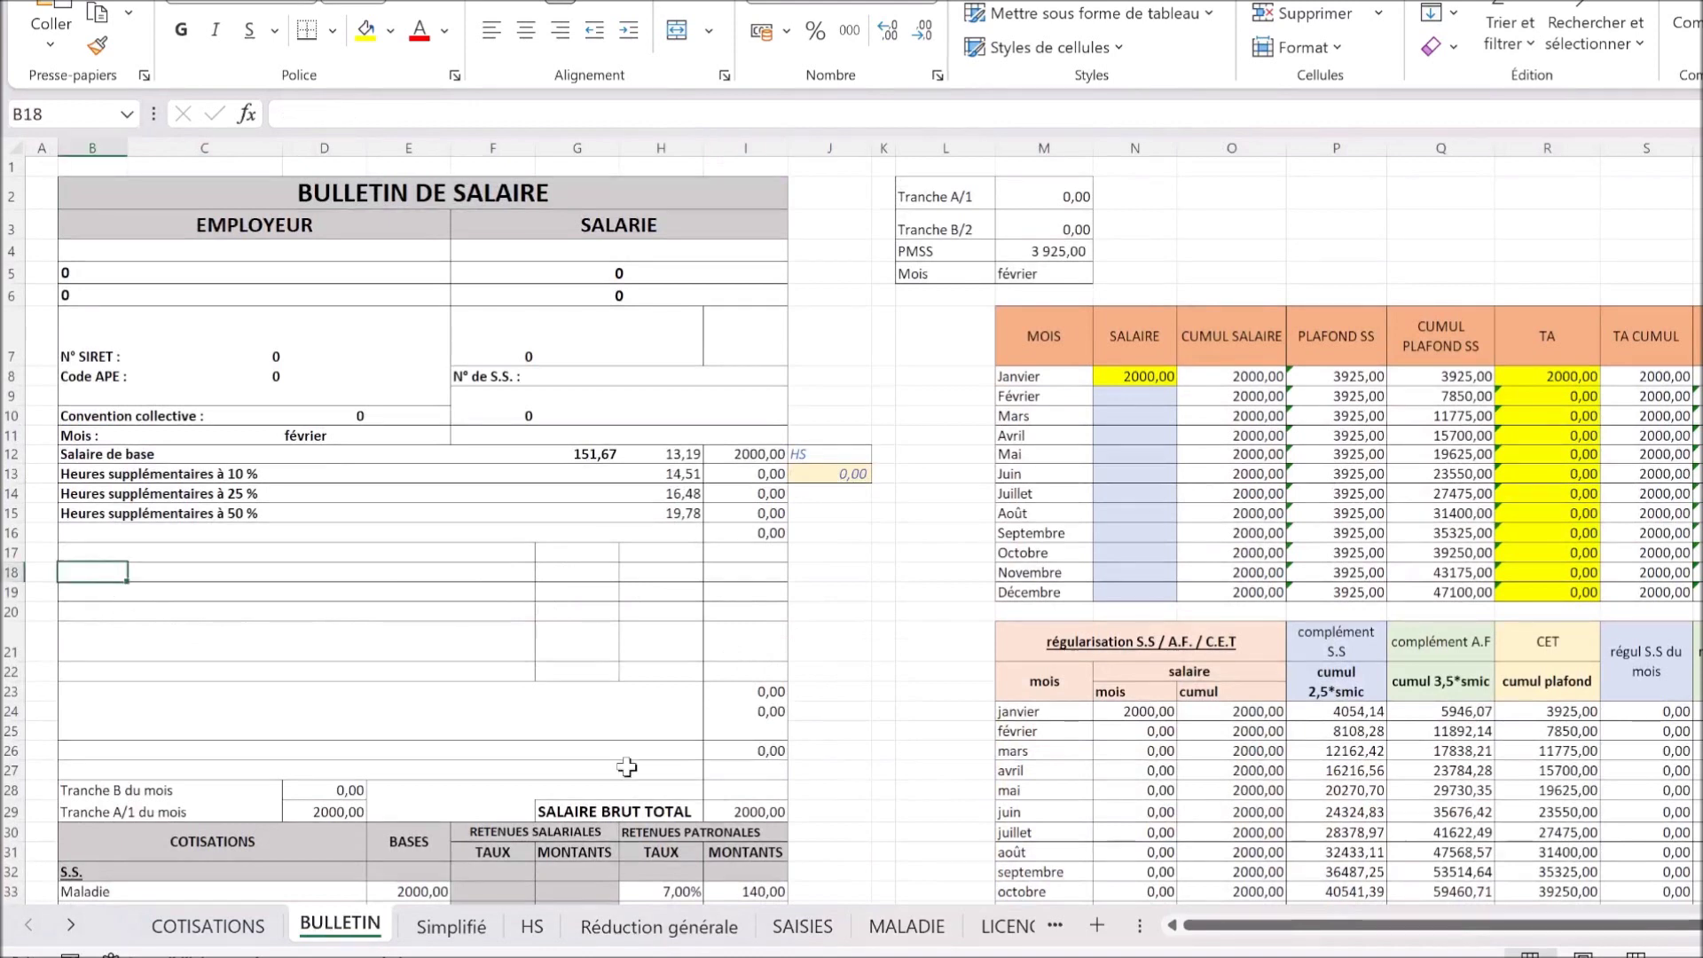
type("Absence")
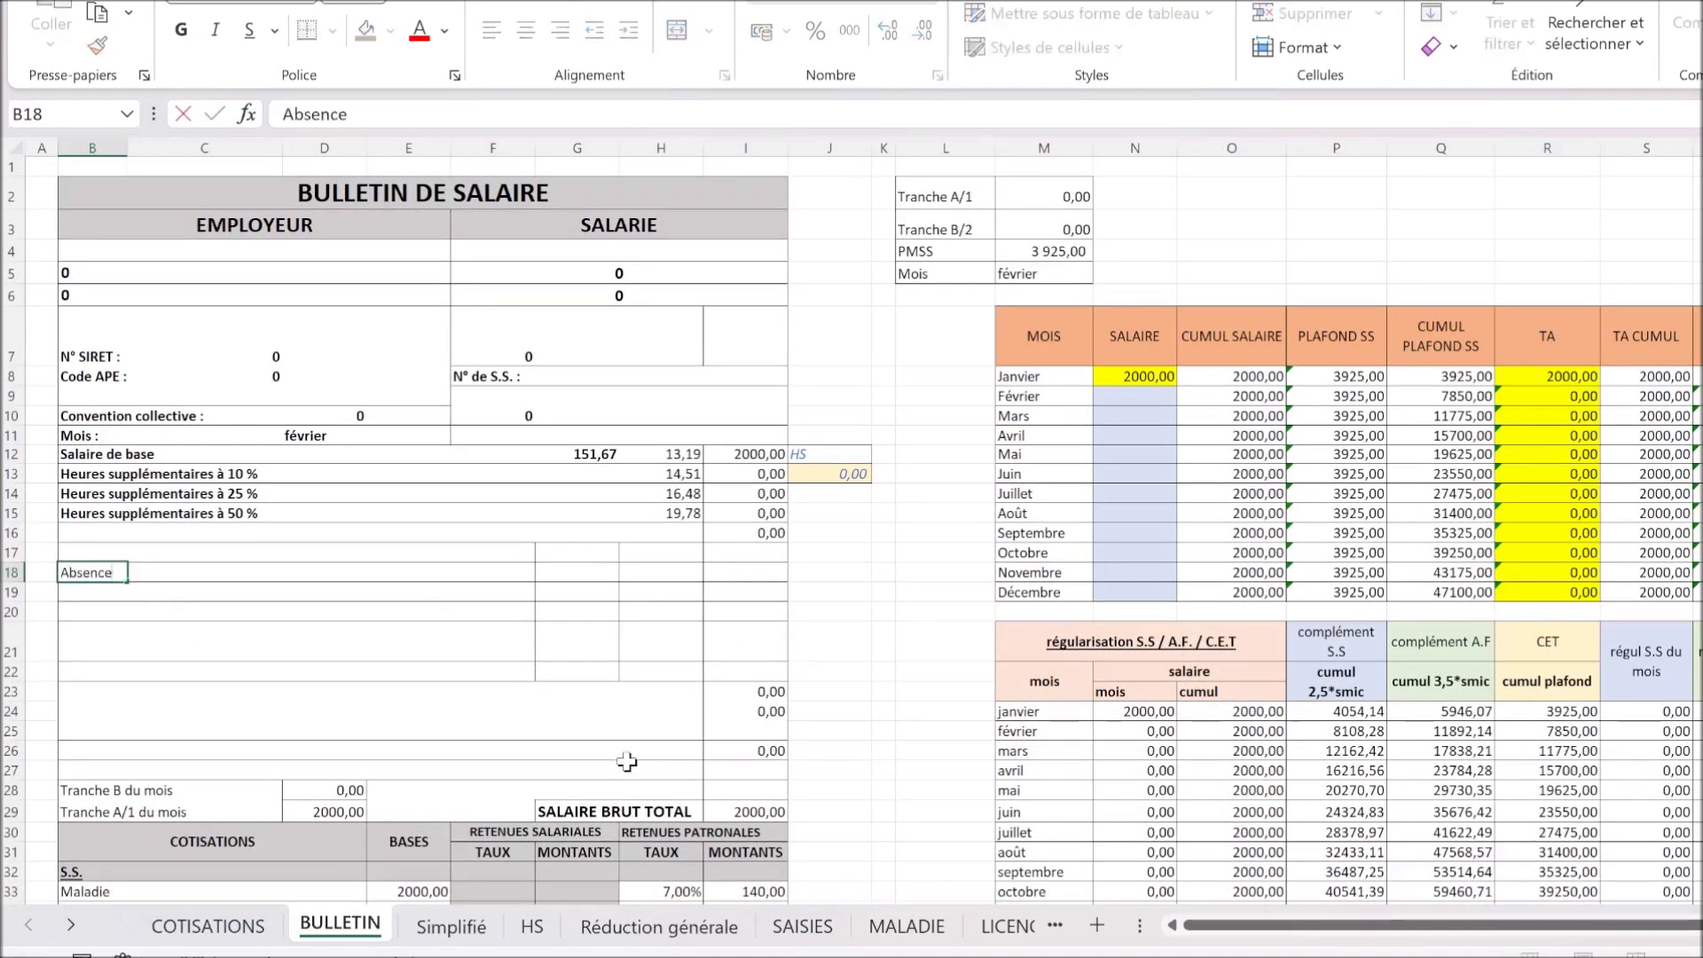
left_click(589, 573)
type("35")
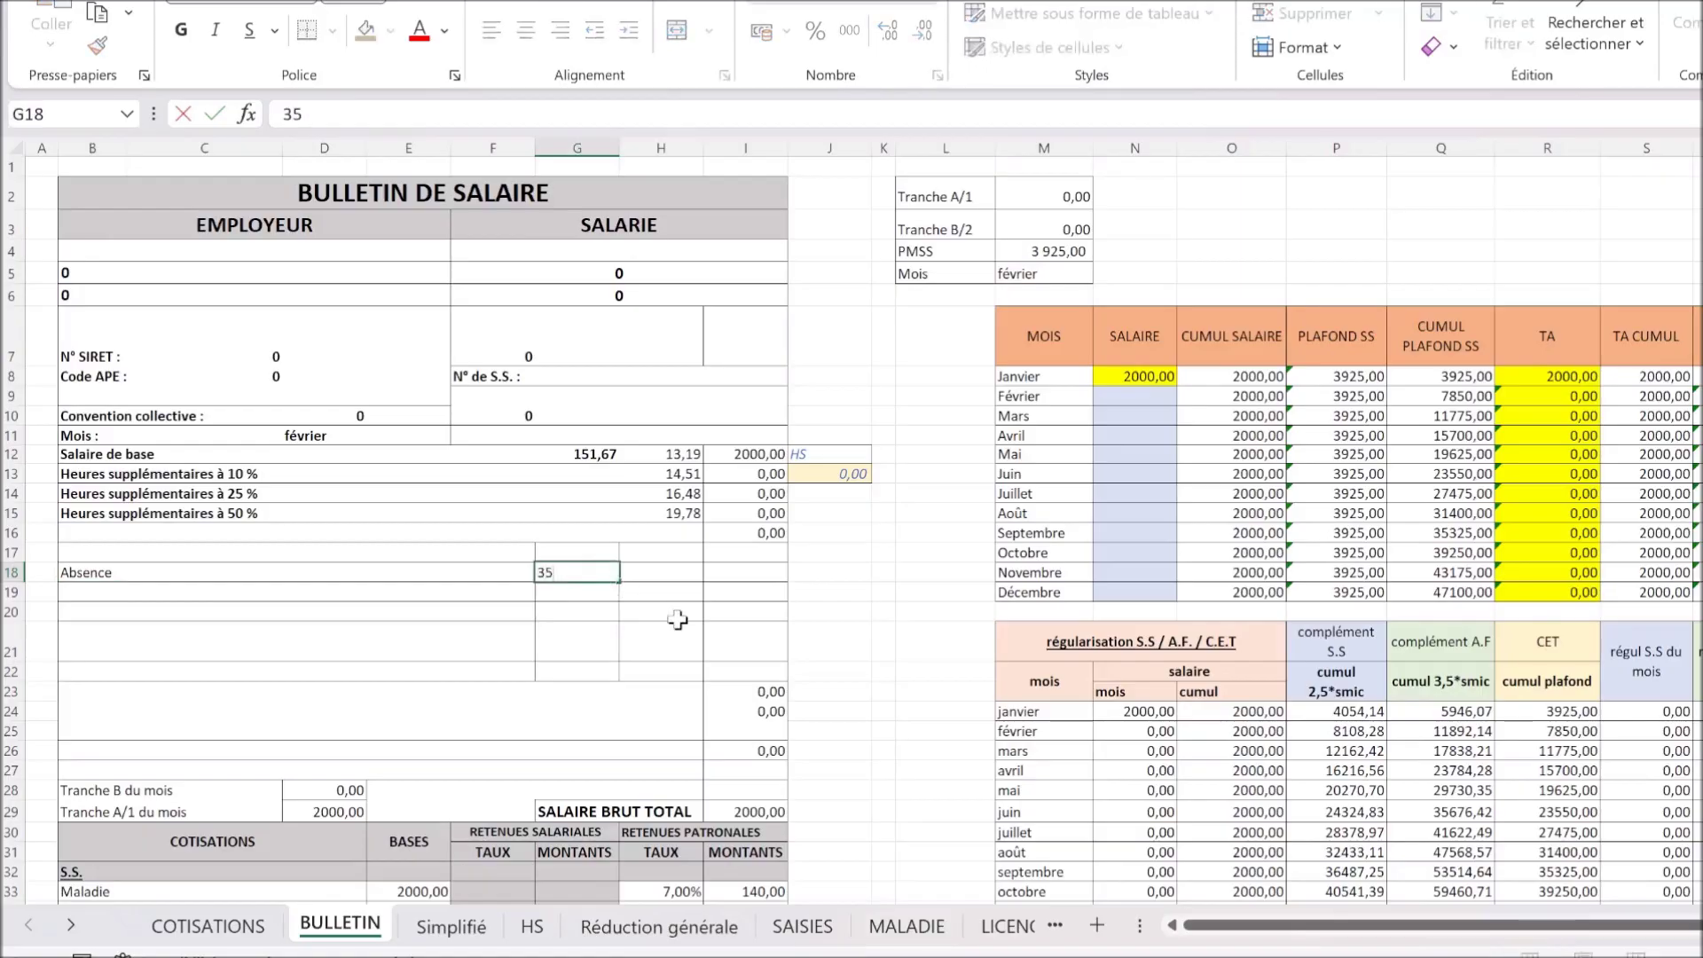
key("Tab")
key("Tab")
type("-")
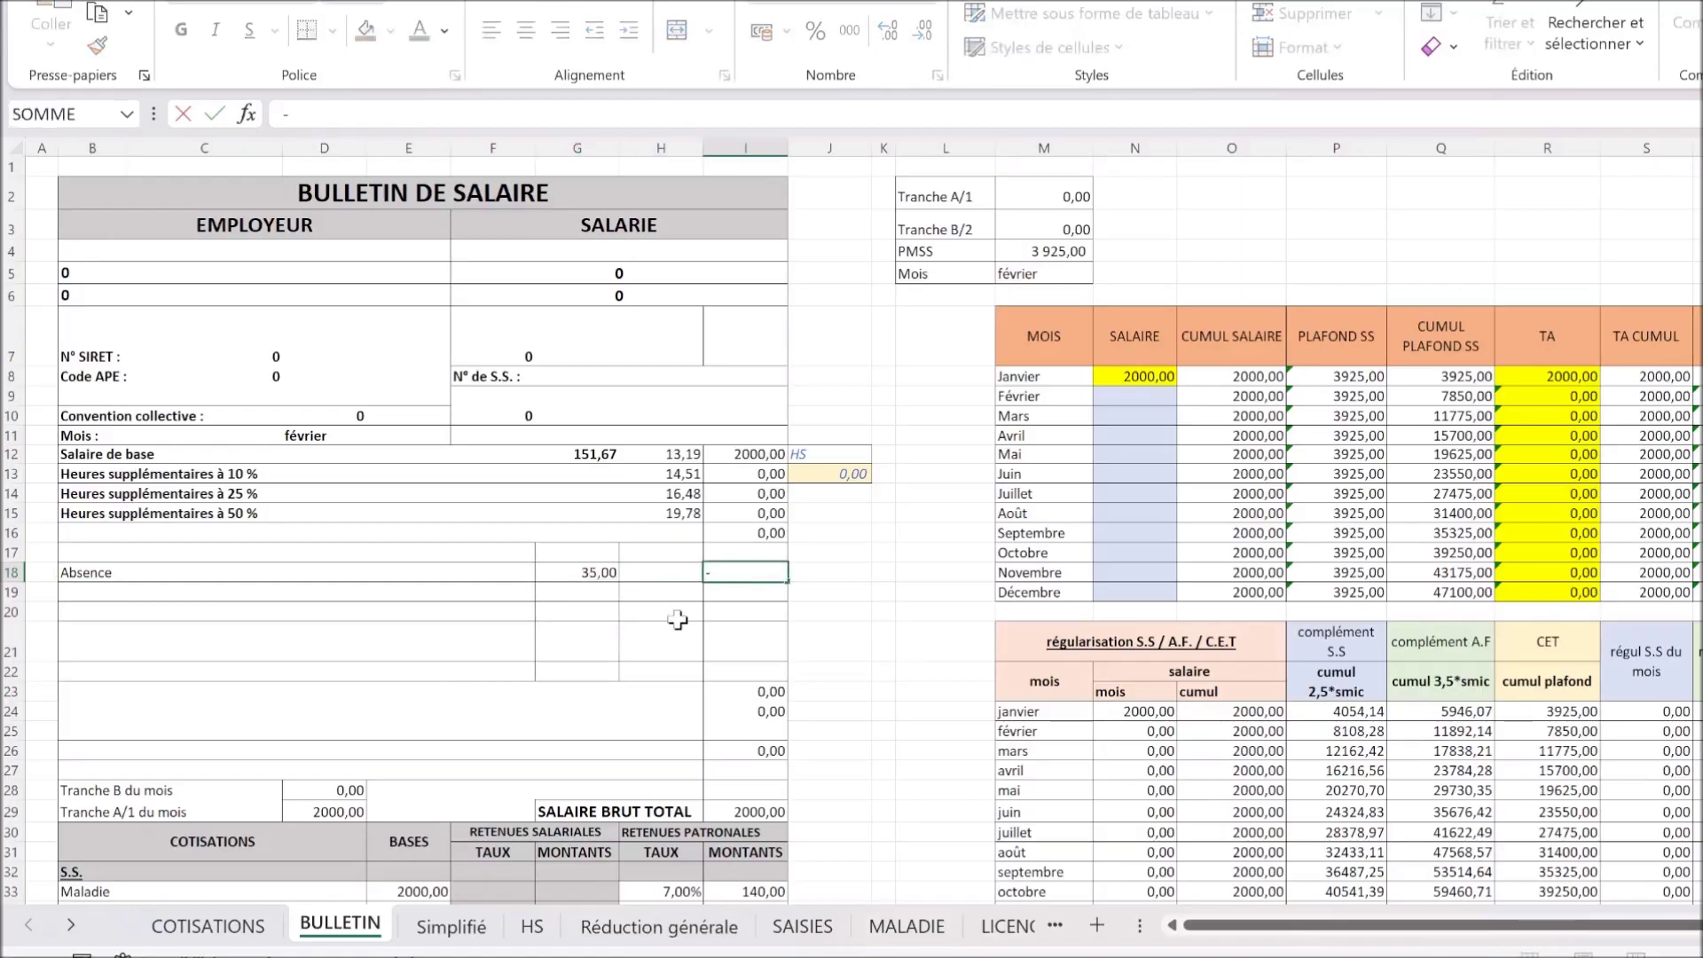
key("BackSpace")
key("BackSpace")
key("BackSpace")
key("Return")
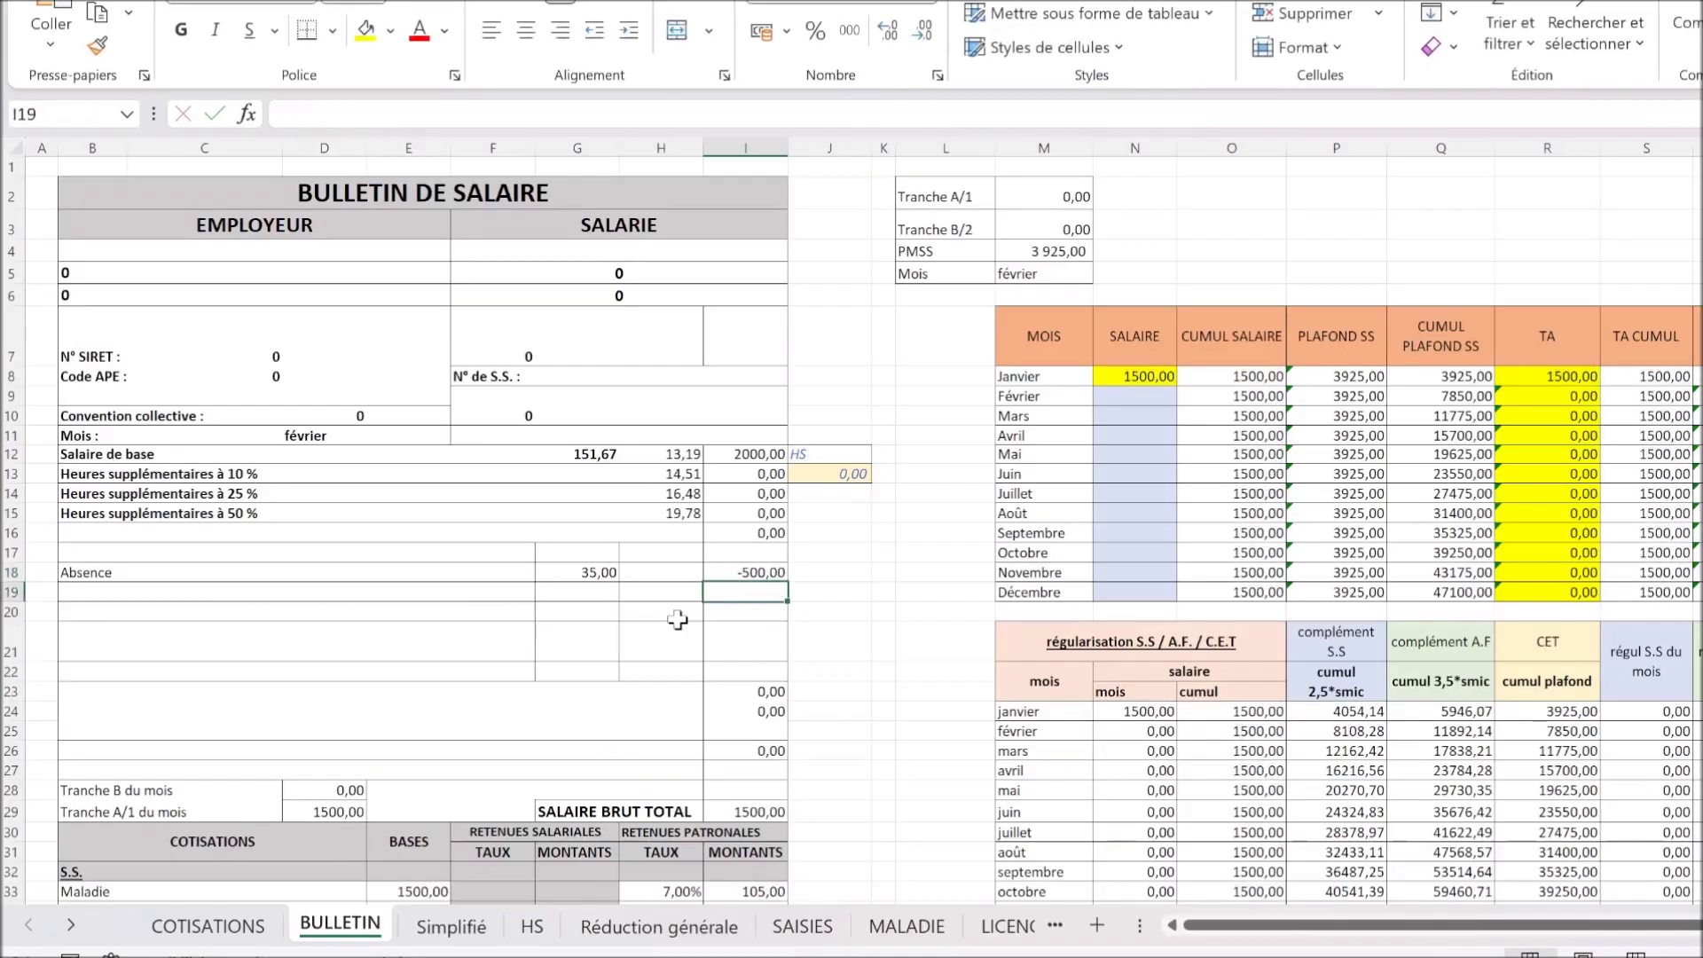
Step: Enter =1500 as the Février salary in N9 of the monthly salary table and fill the cell with yellow
left_click(1150, 400)
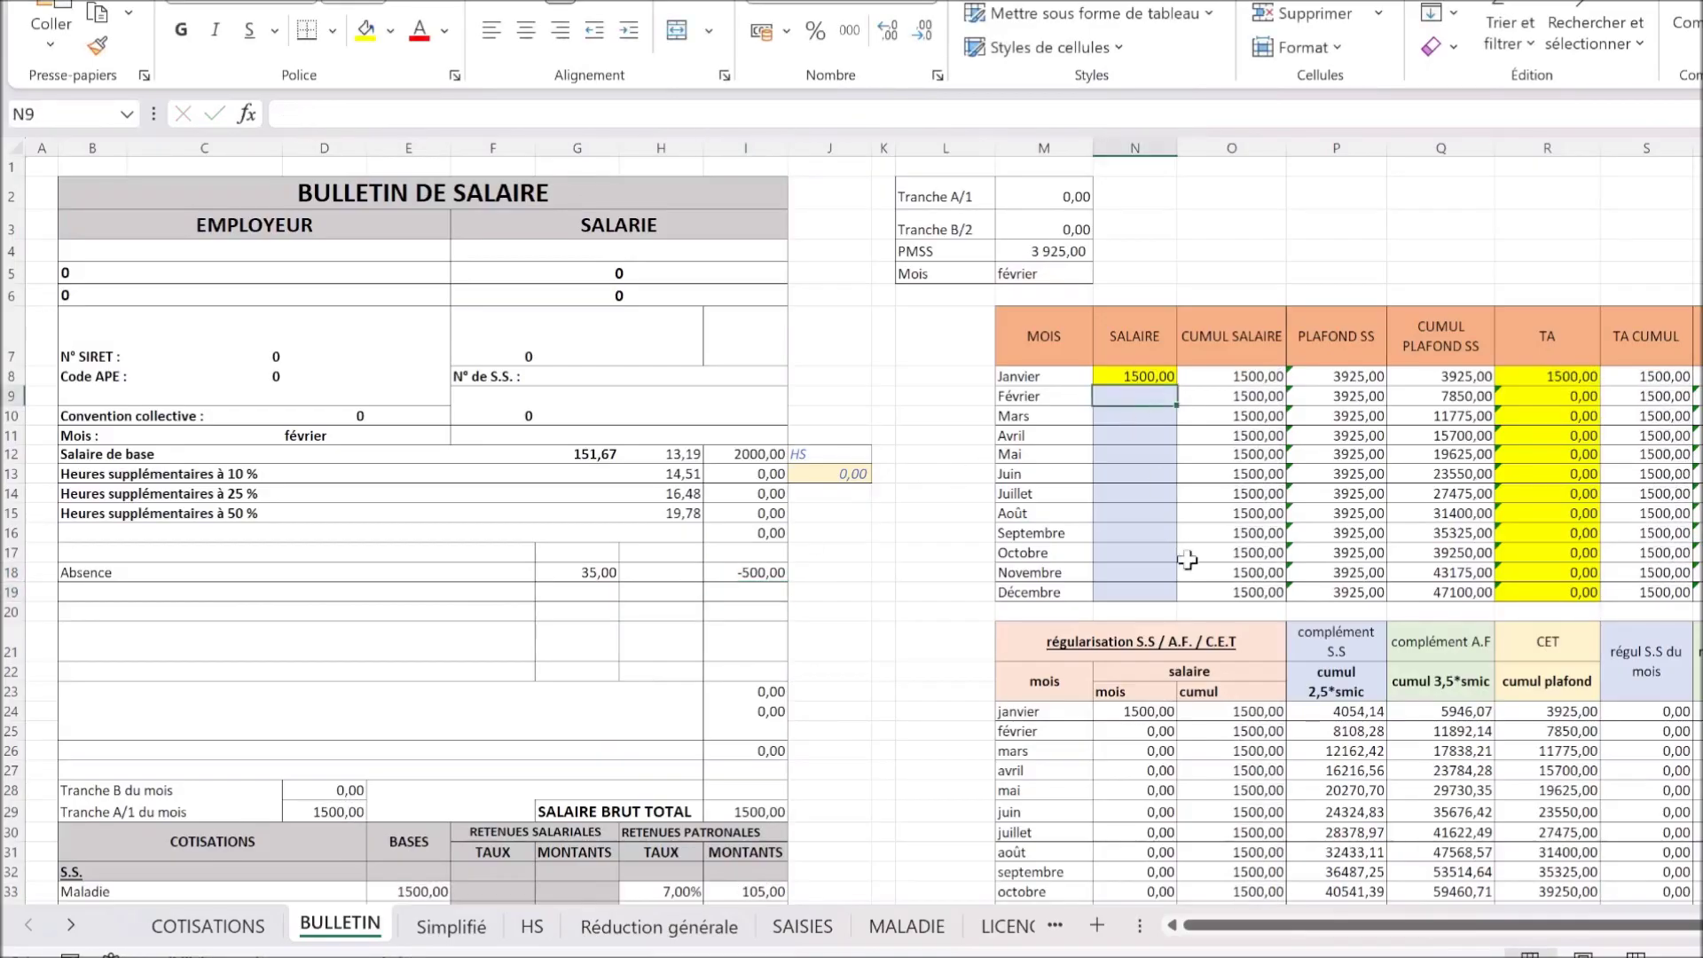
type("=1500")
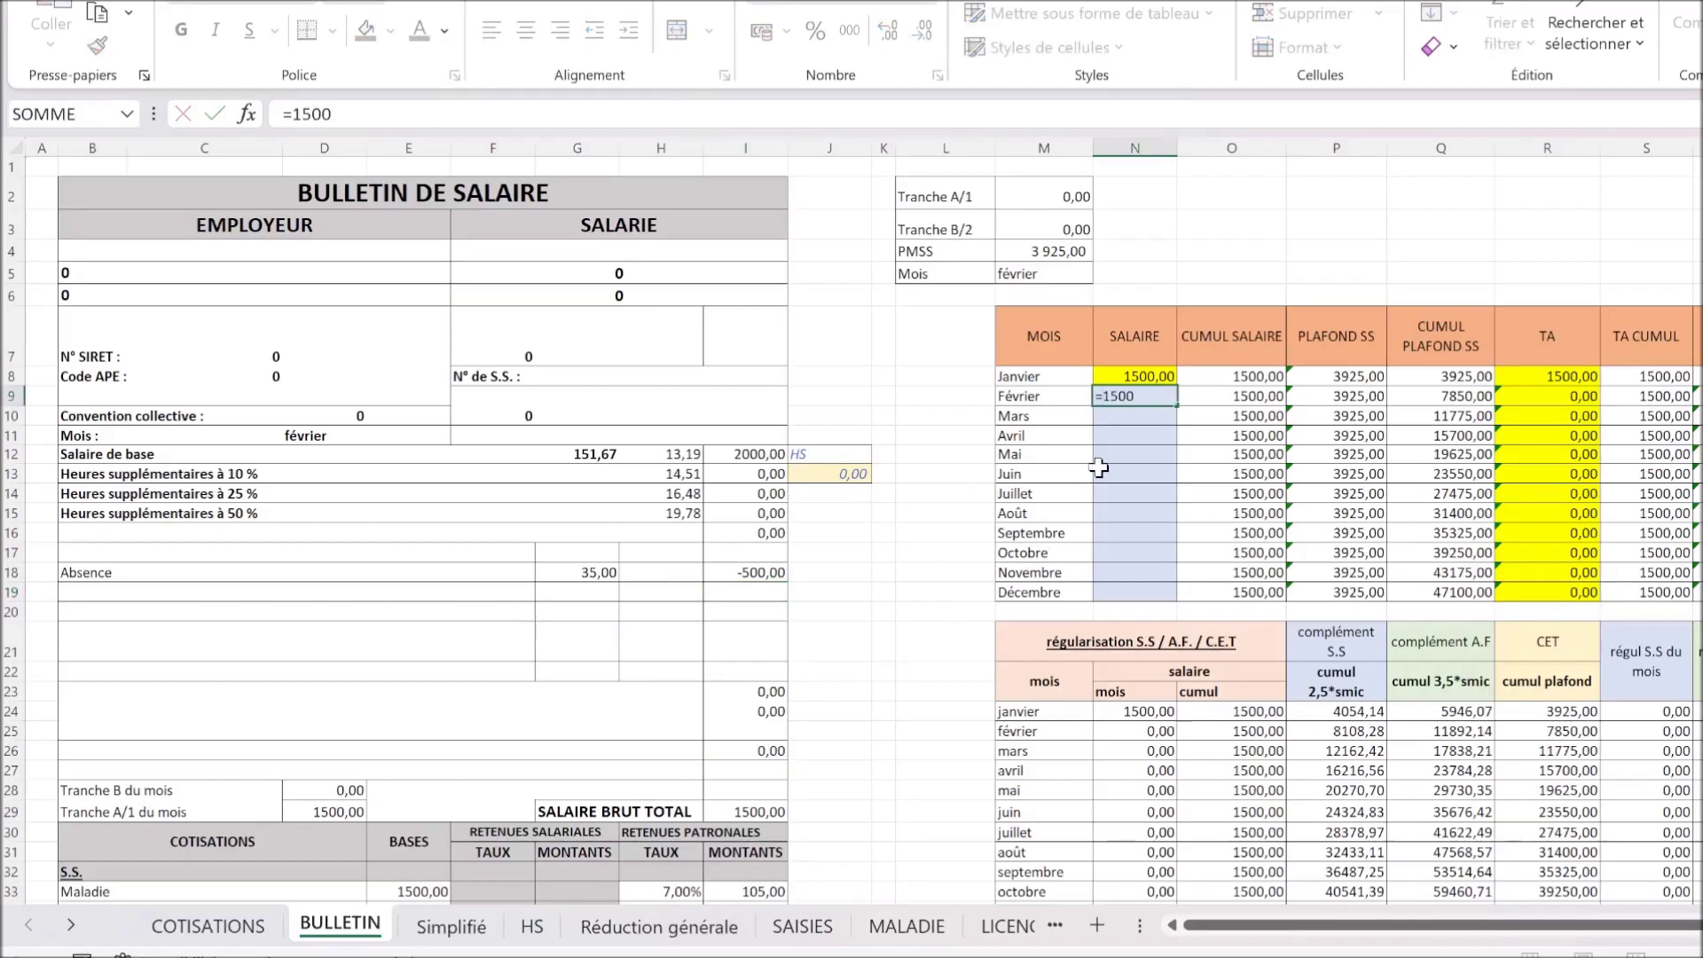
key("Return")
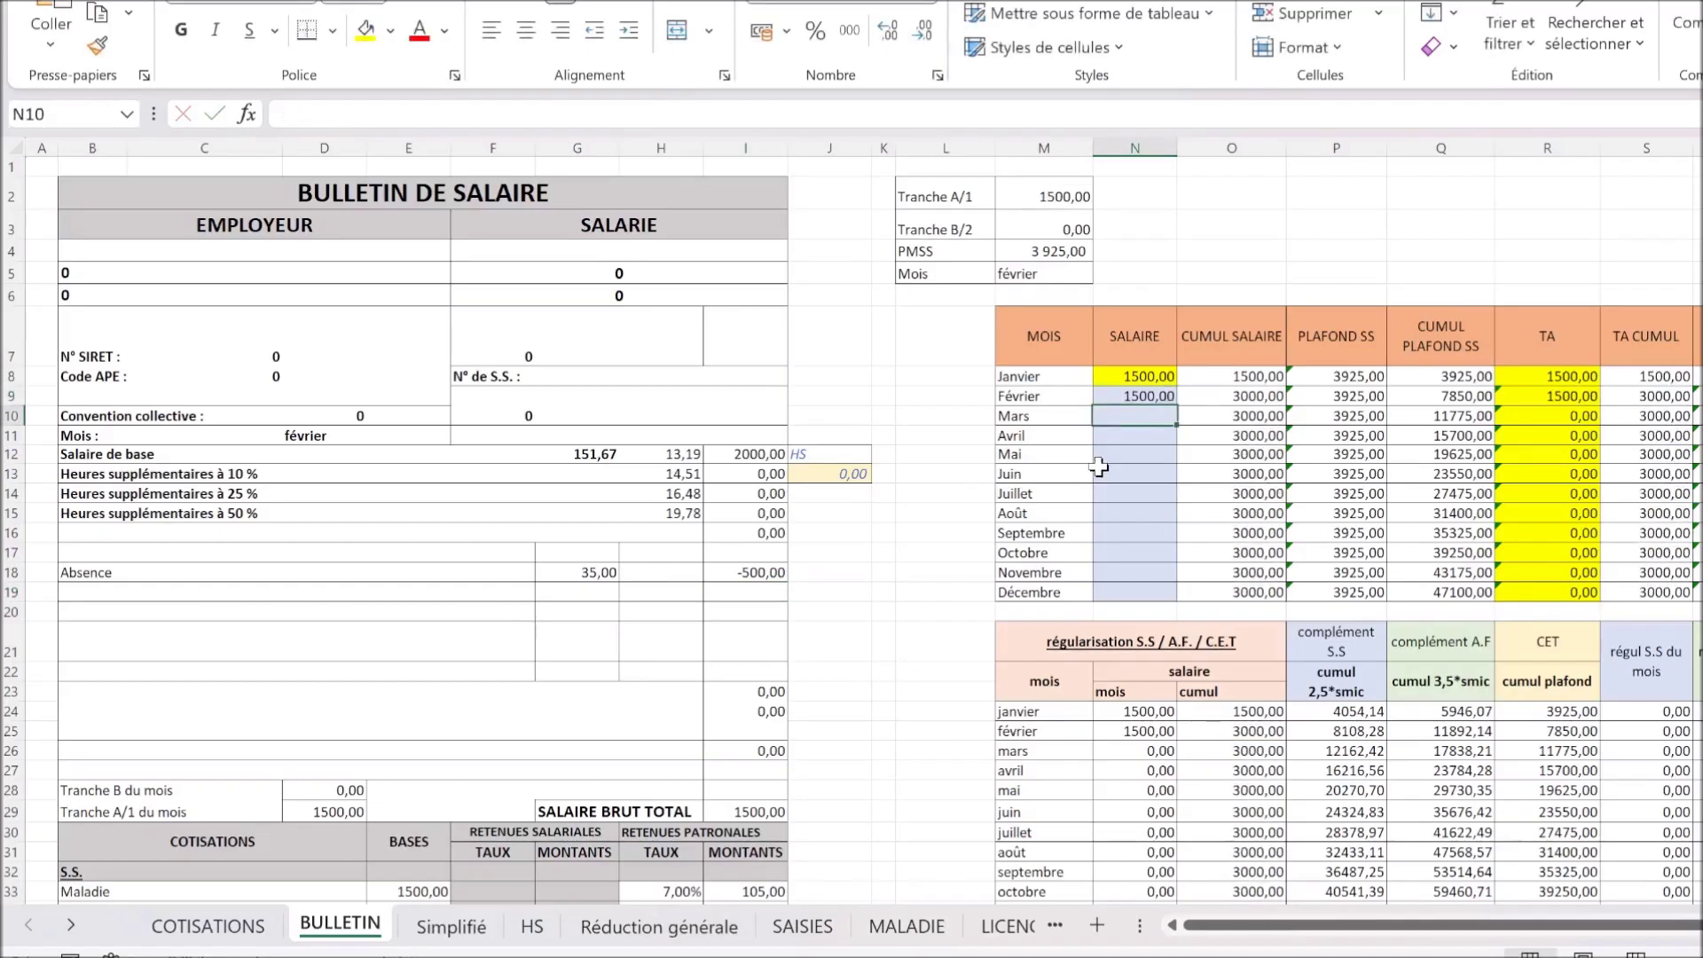
left_click(1142, 397)
left_click(366, 31)
Step: Replace the Janvier salary formula in N8 with the fixed amount 2000
left_click(1122, 378)
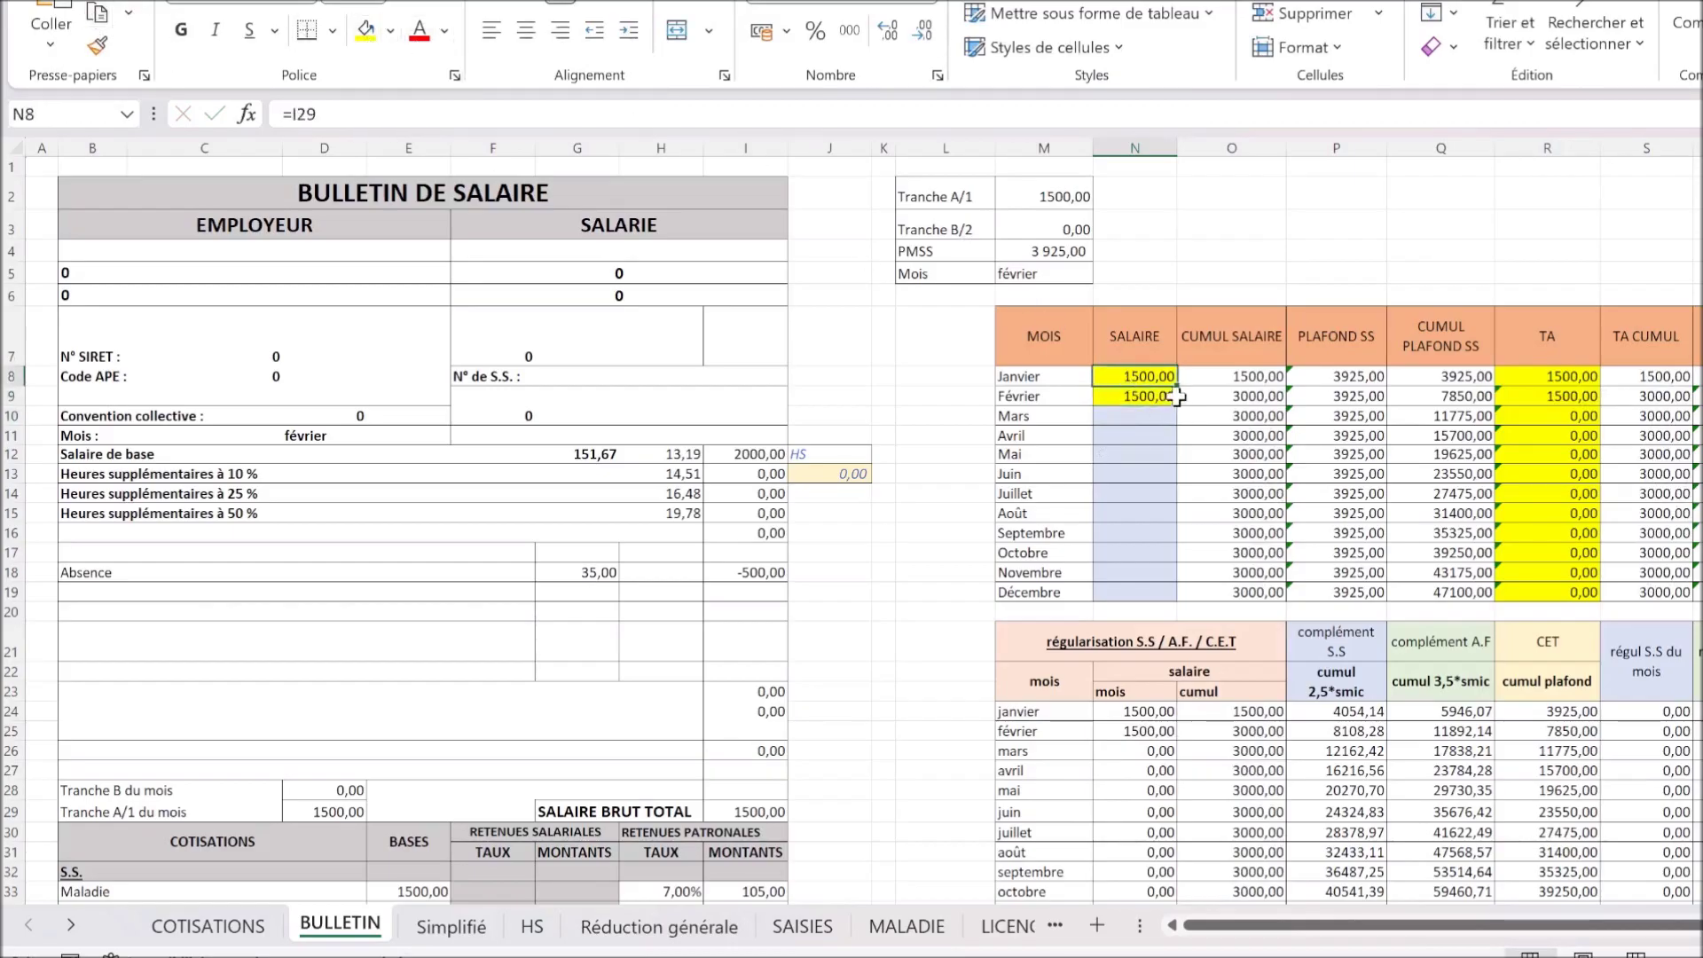
type("2000")
key("Return")
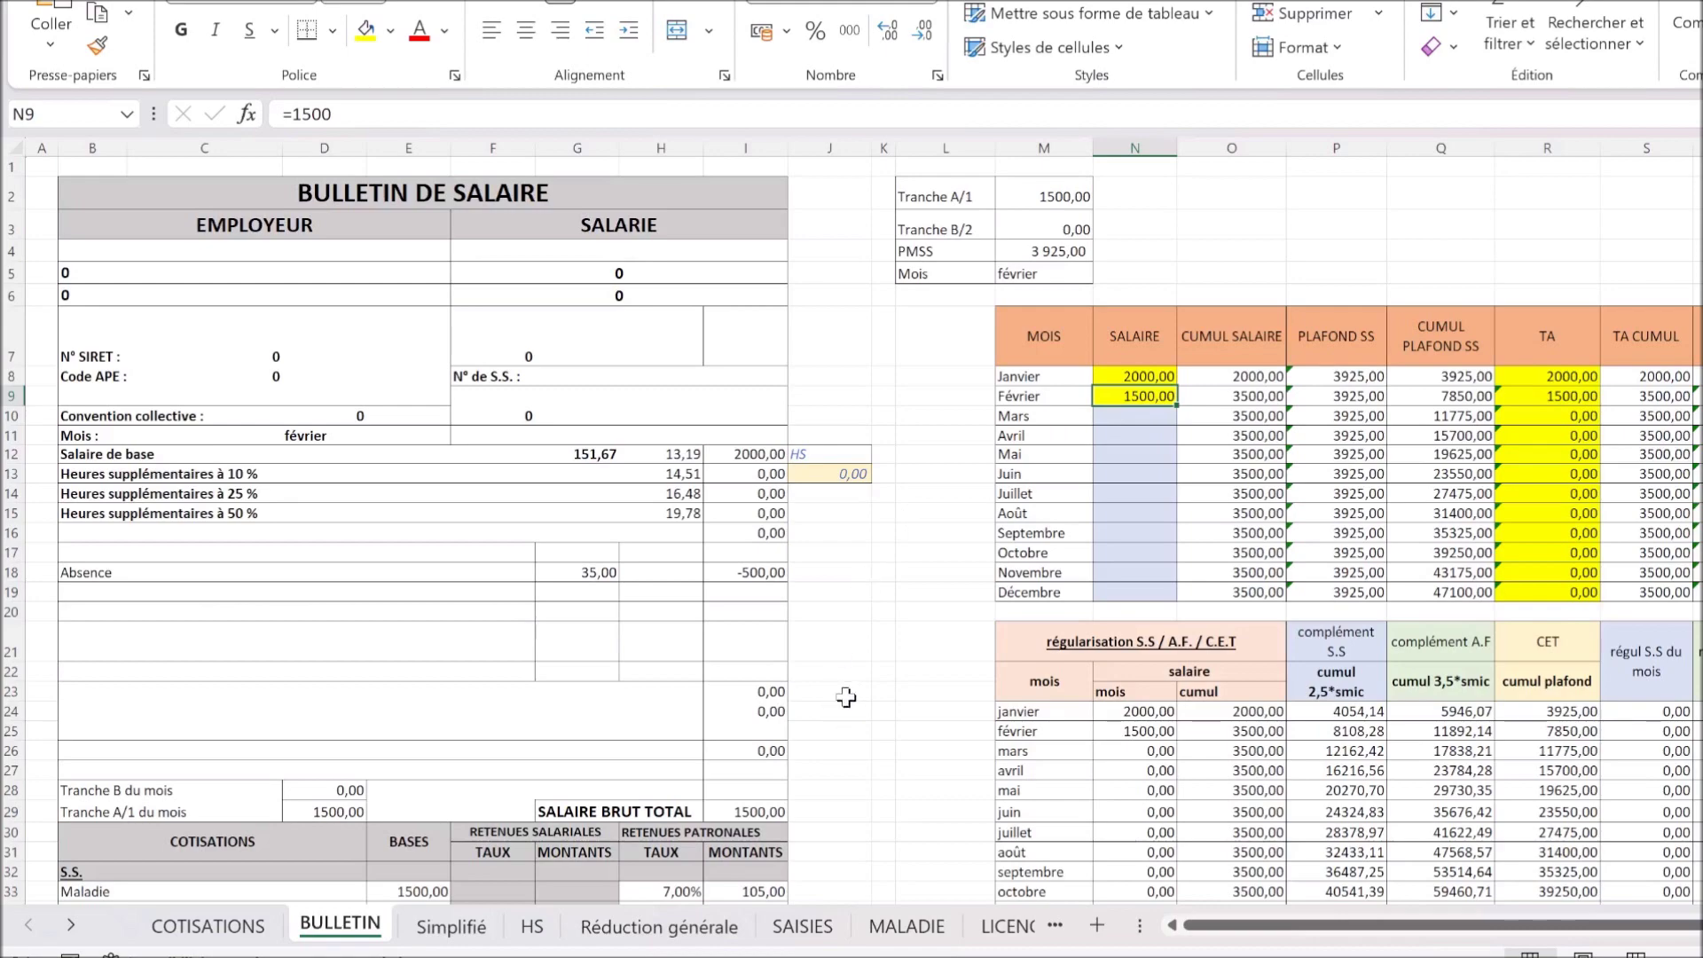
Step: On the Réduction générale sheet, fill the Février row with a base salary of 2000, 35 absence hours and an absence amount of 500
scroll(859, 683, "down", 7)
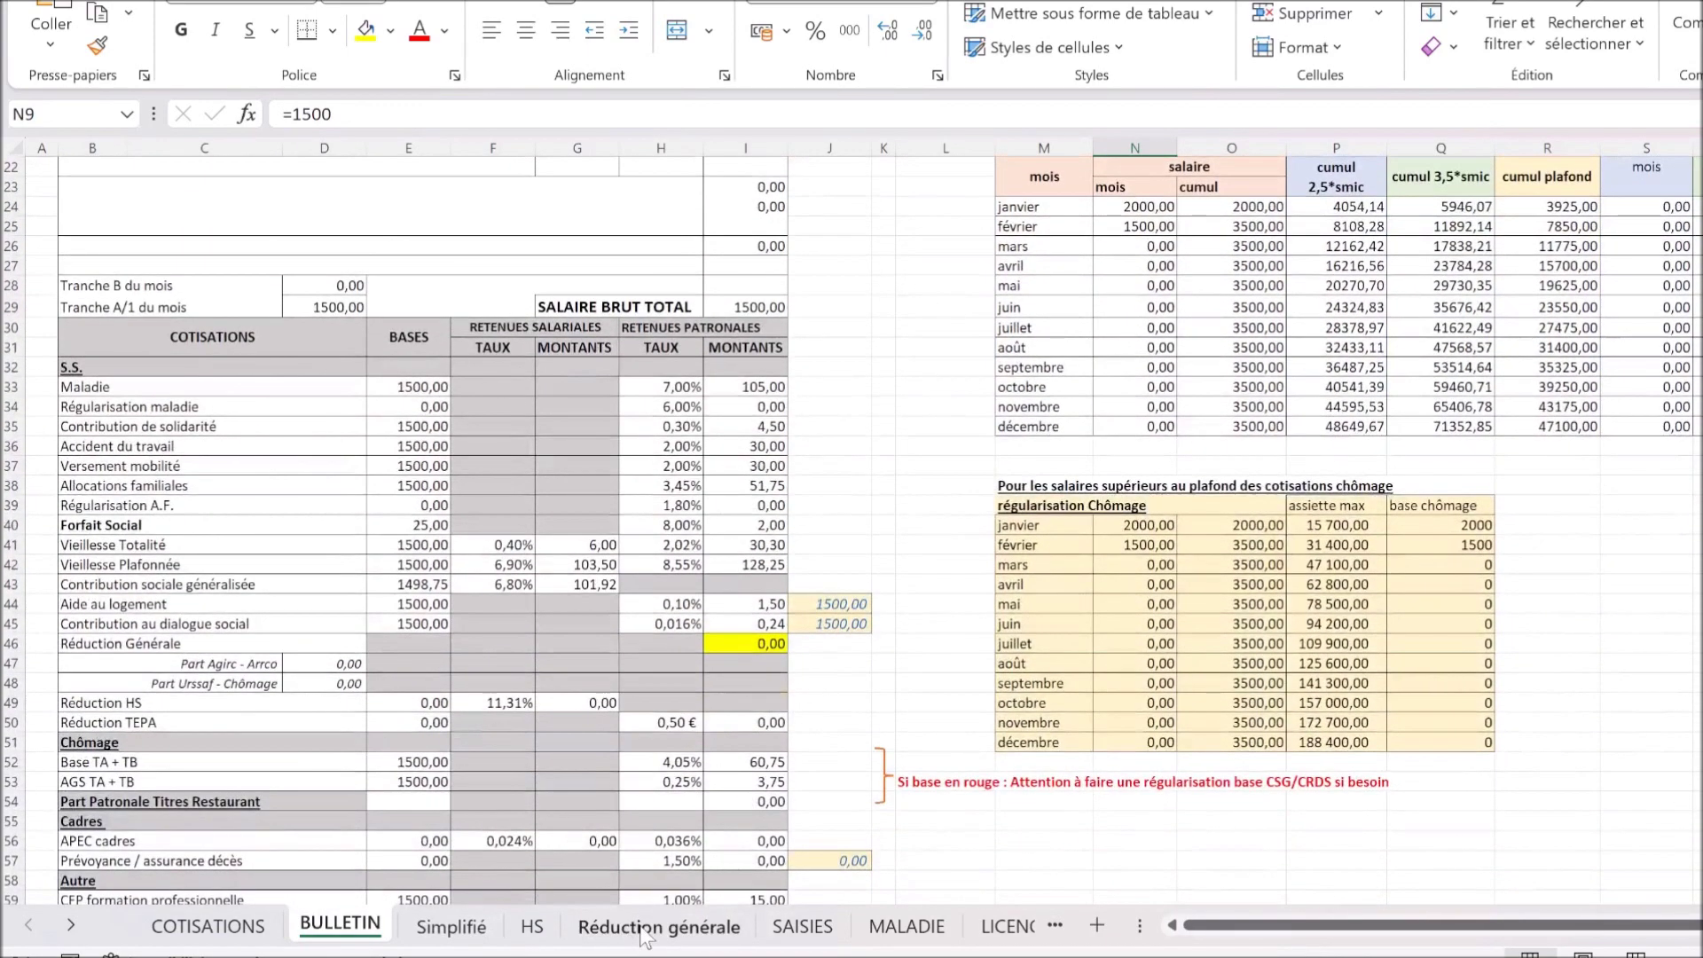
left_click(645, 936)
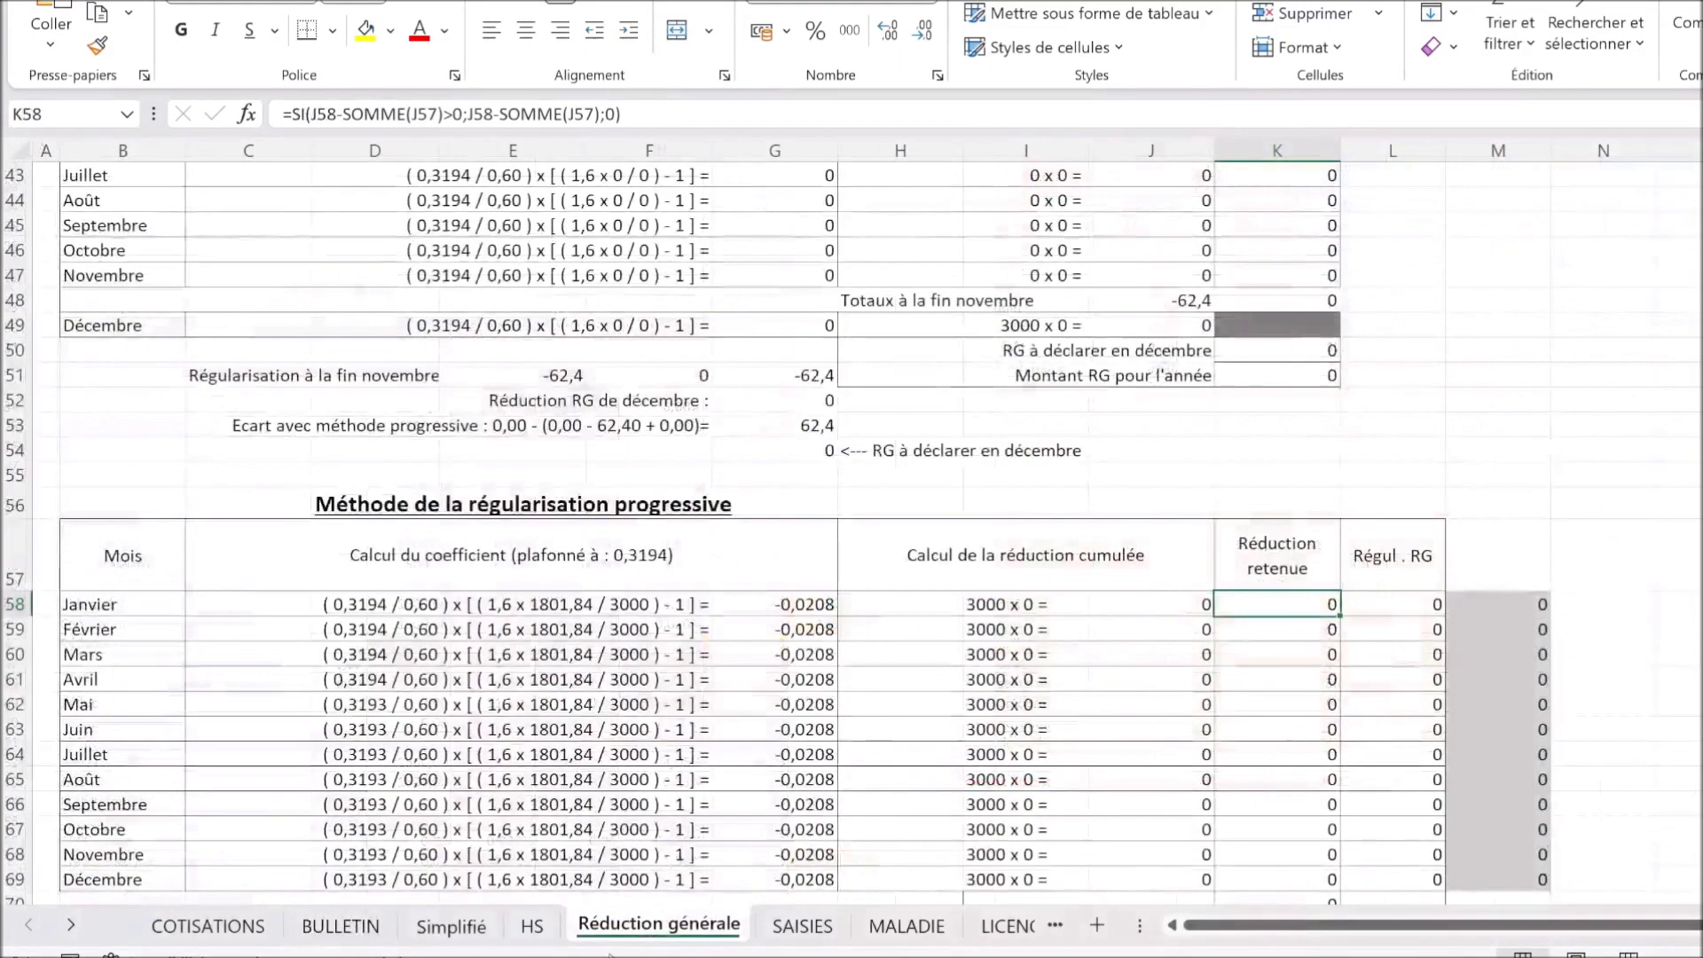
scroll(483, 570, "up", 10)
scroll(483, 571, "up", 6)
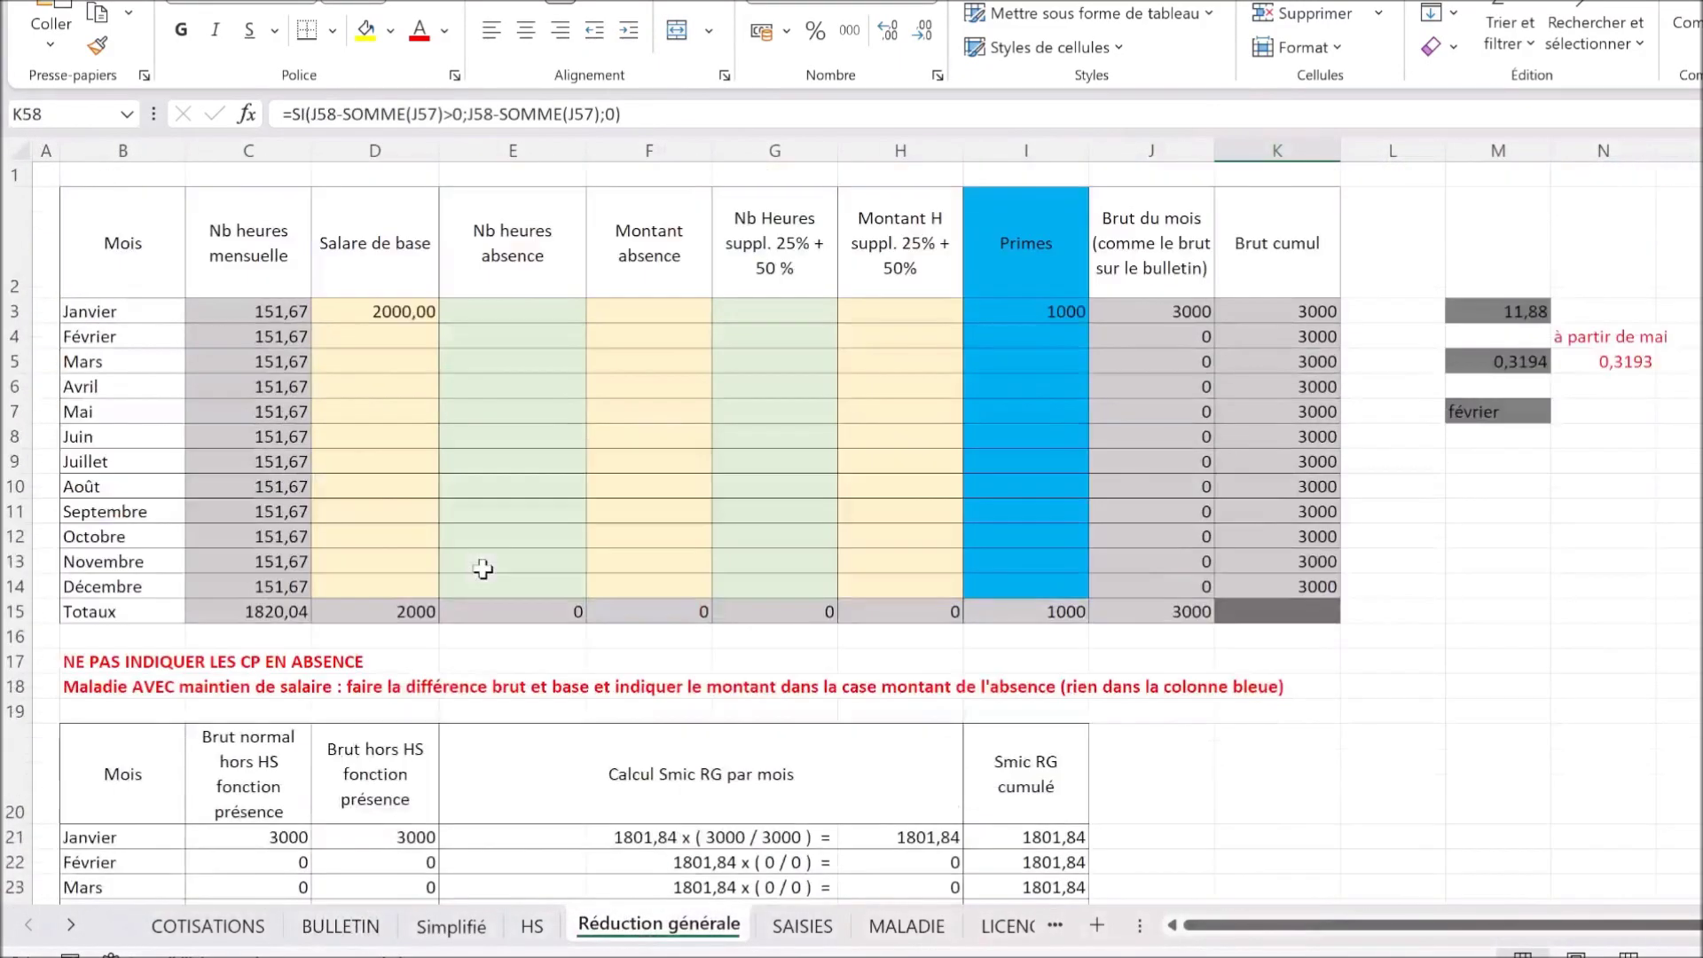
left_click(354, 336)
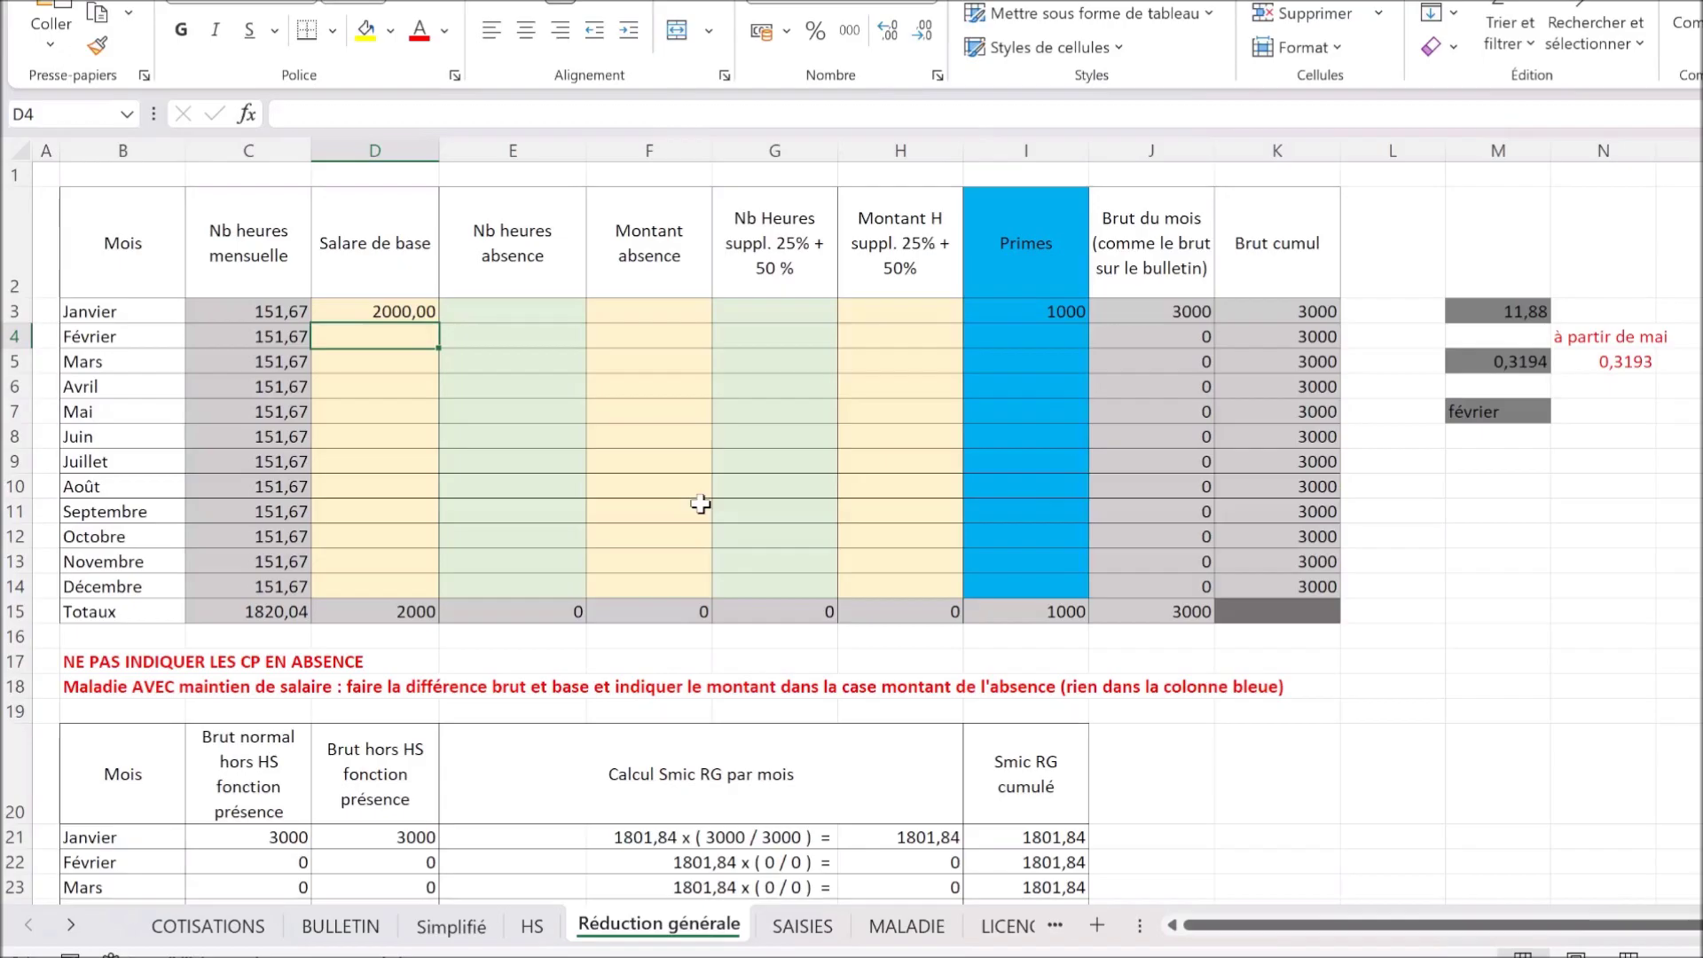
type("2000")
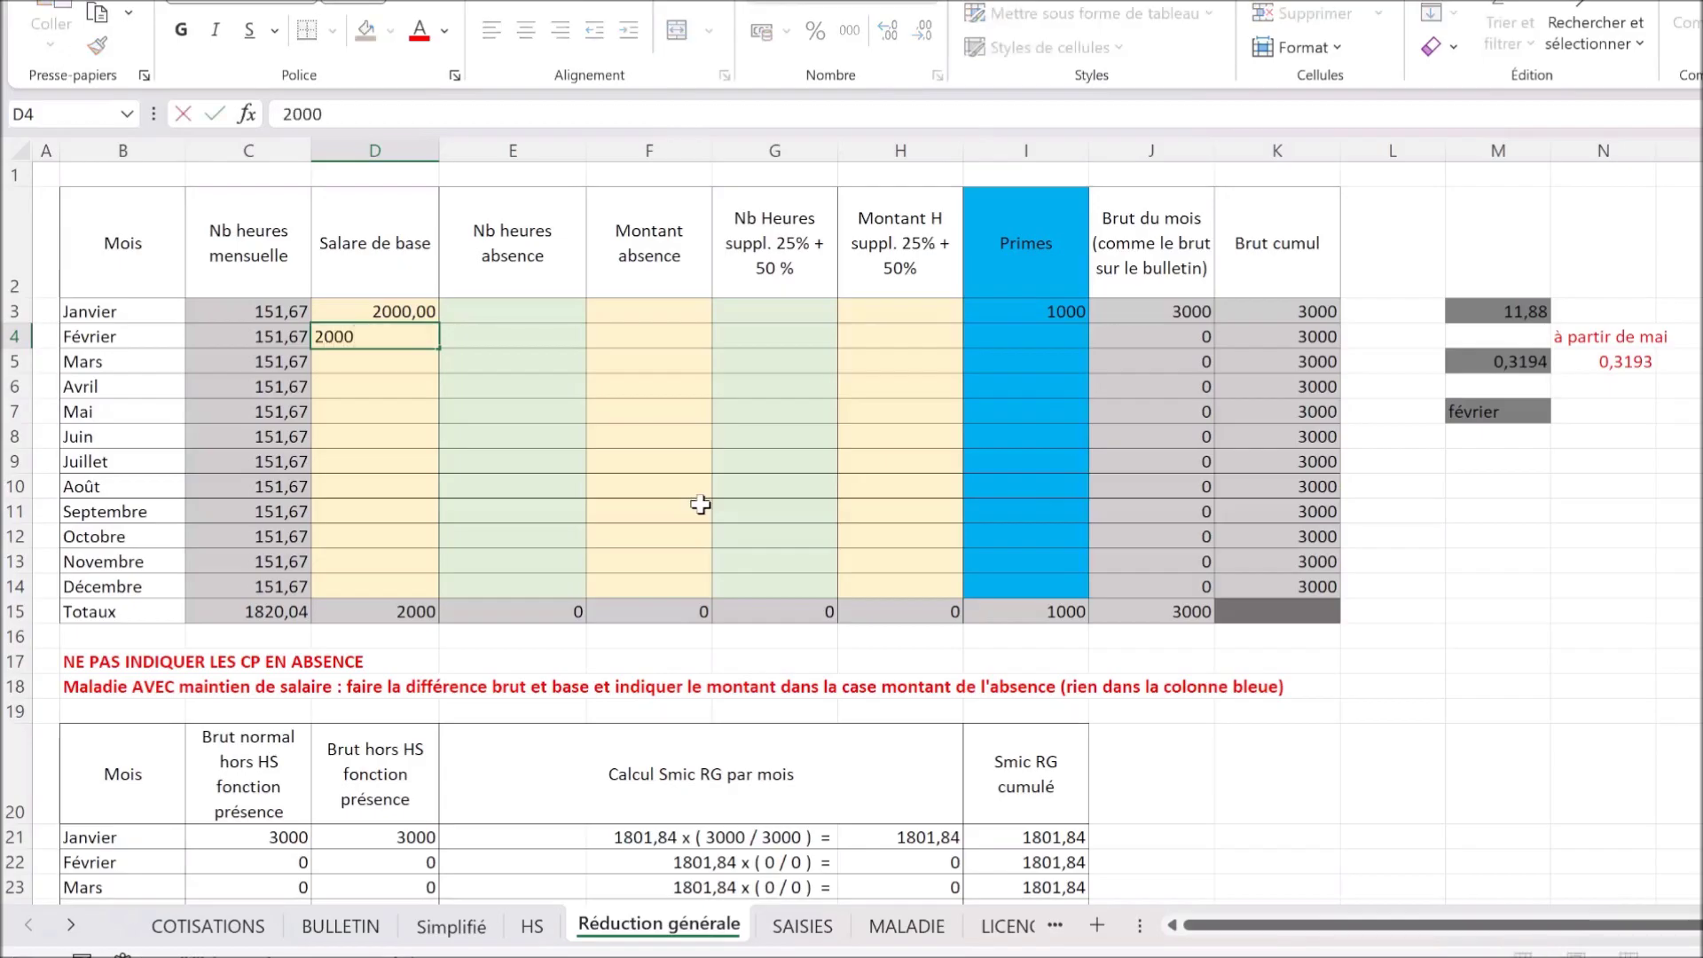
key("Tab")
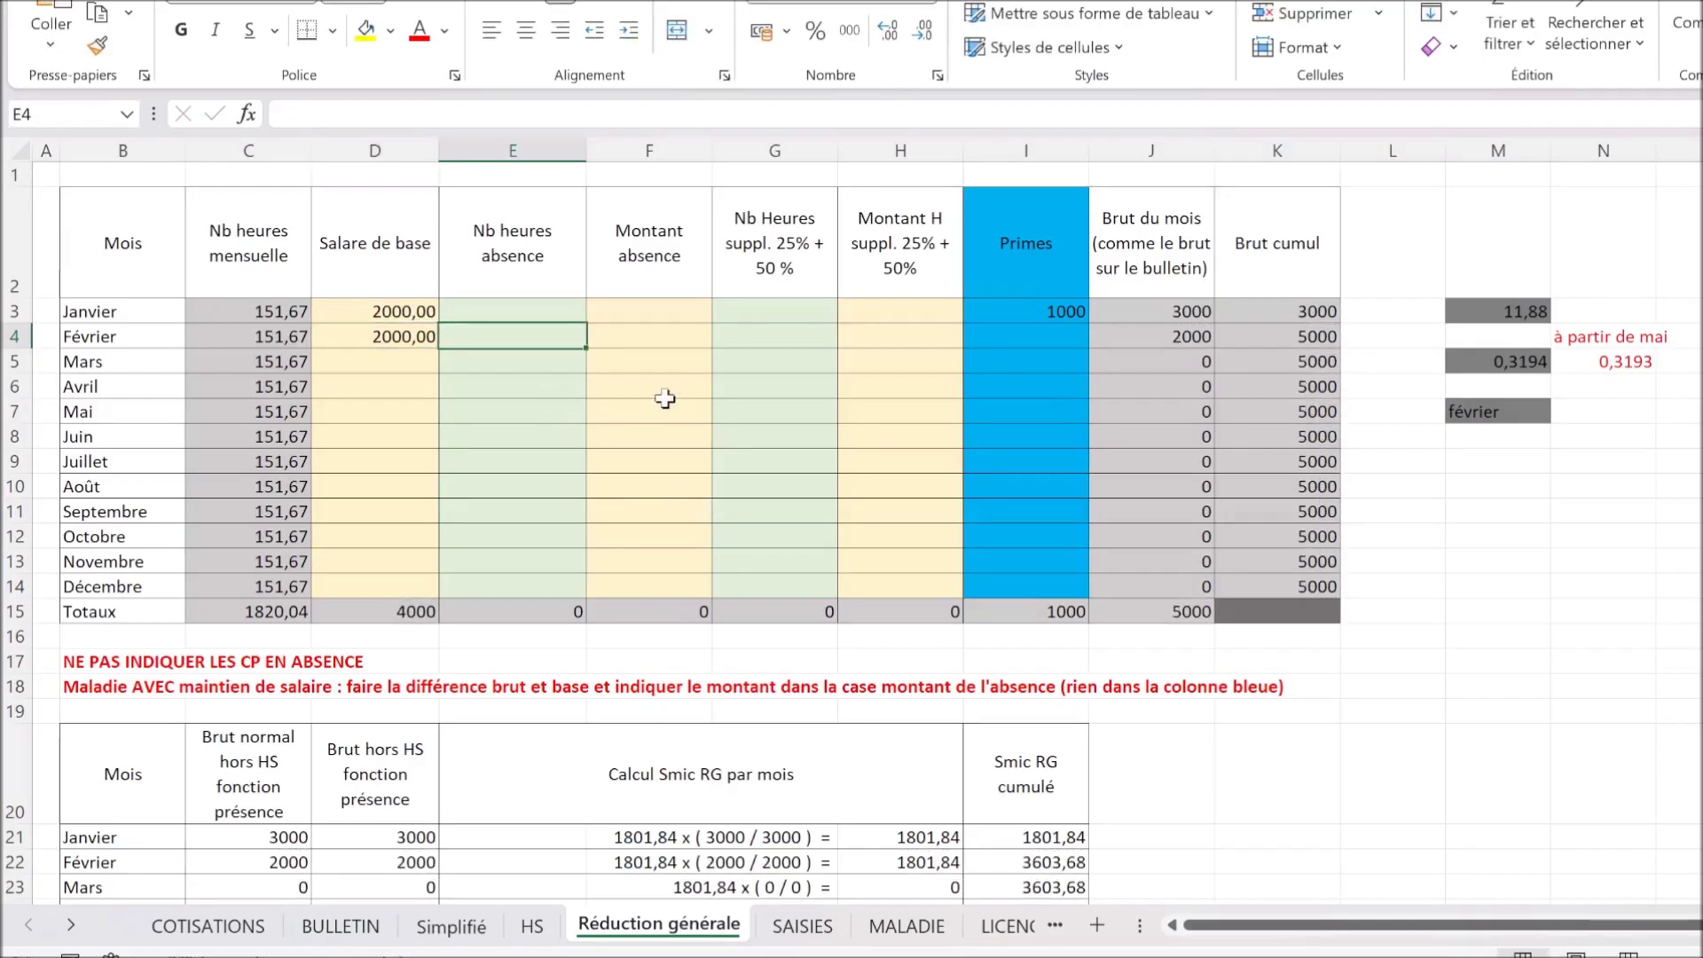
type("35")
key("Tab")
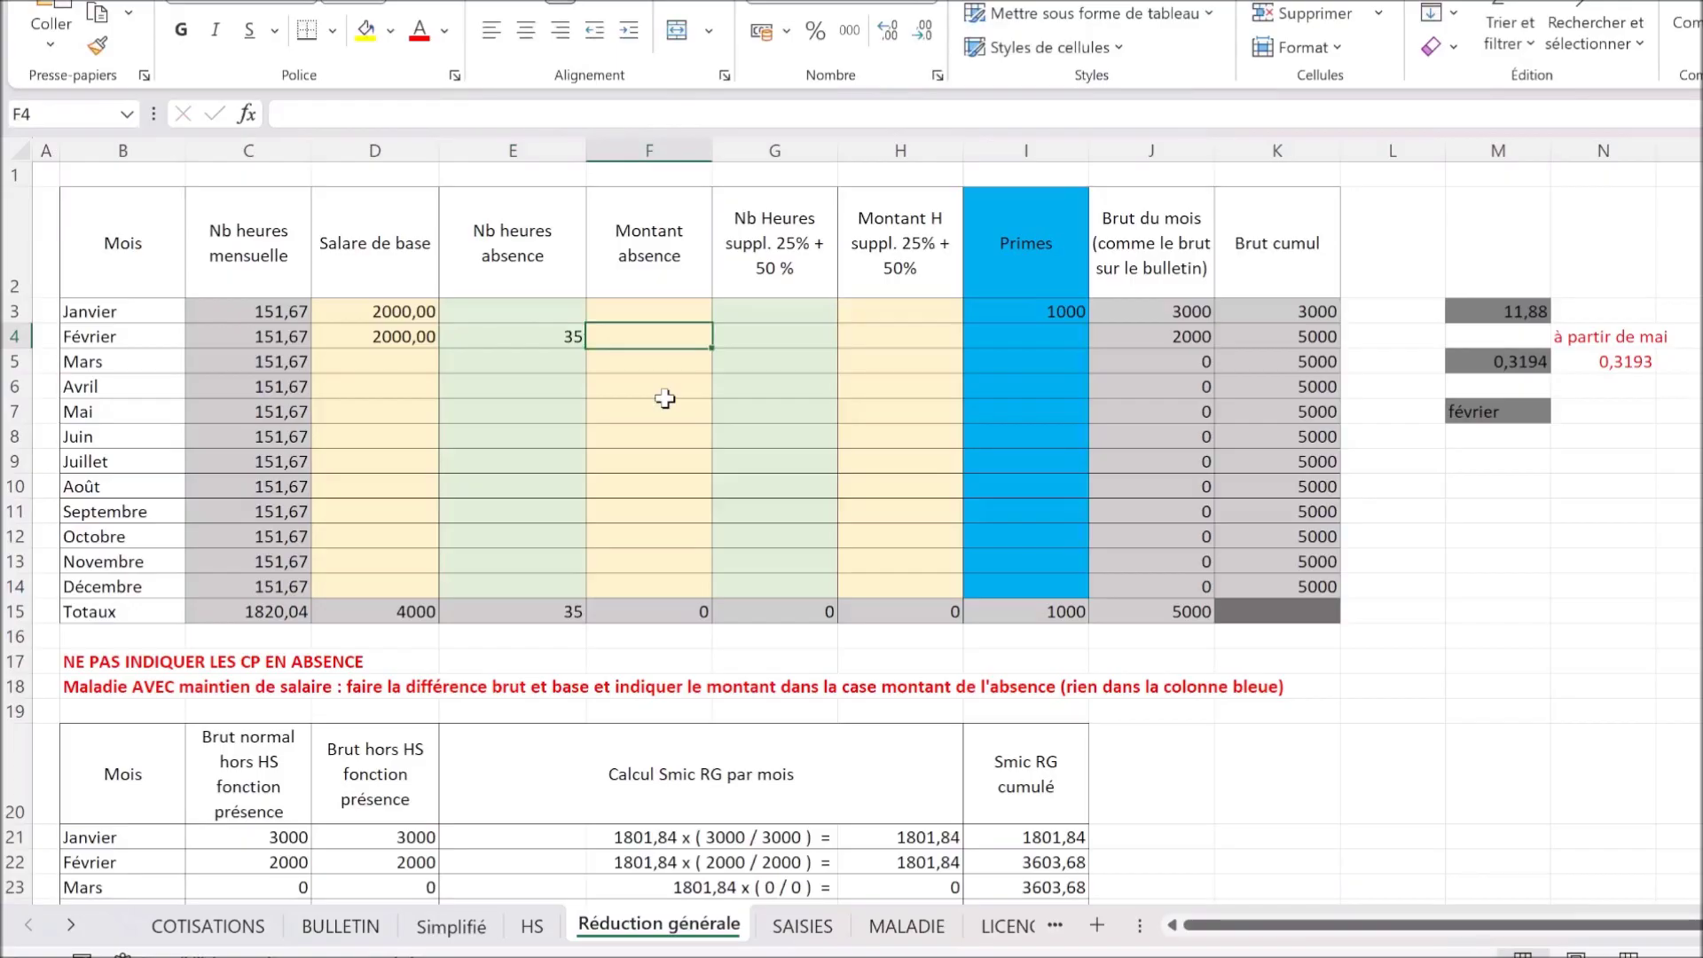
type("500")
key("Return")
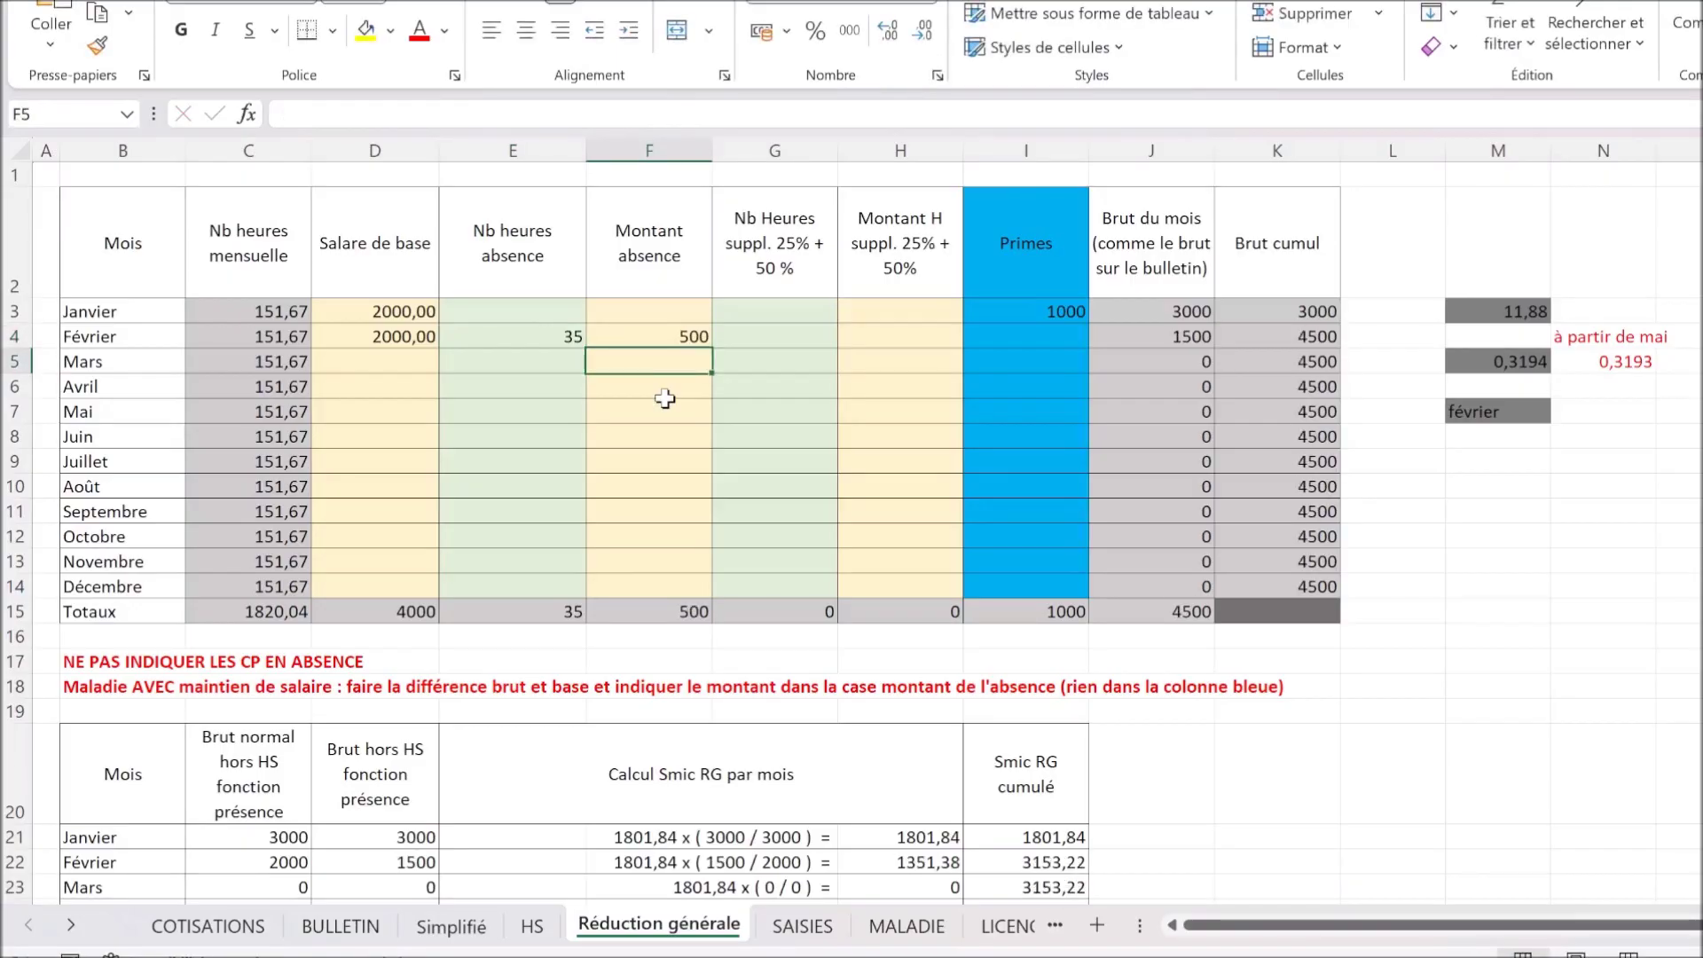
Step: Check Février's monthly gross in J4, and review the Réduction Générale amount in I46 and the rest of the BULLETIN payslip
left_click(1179, 346)
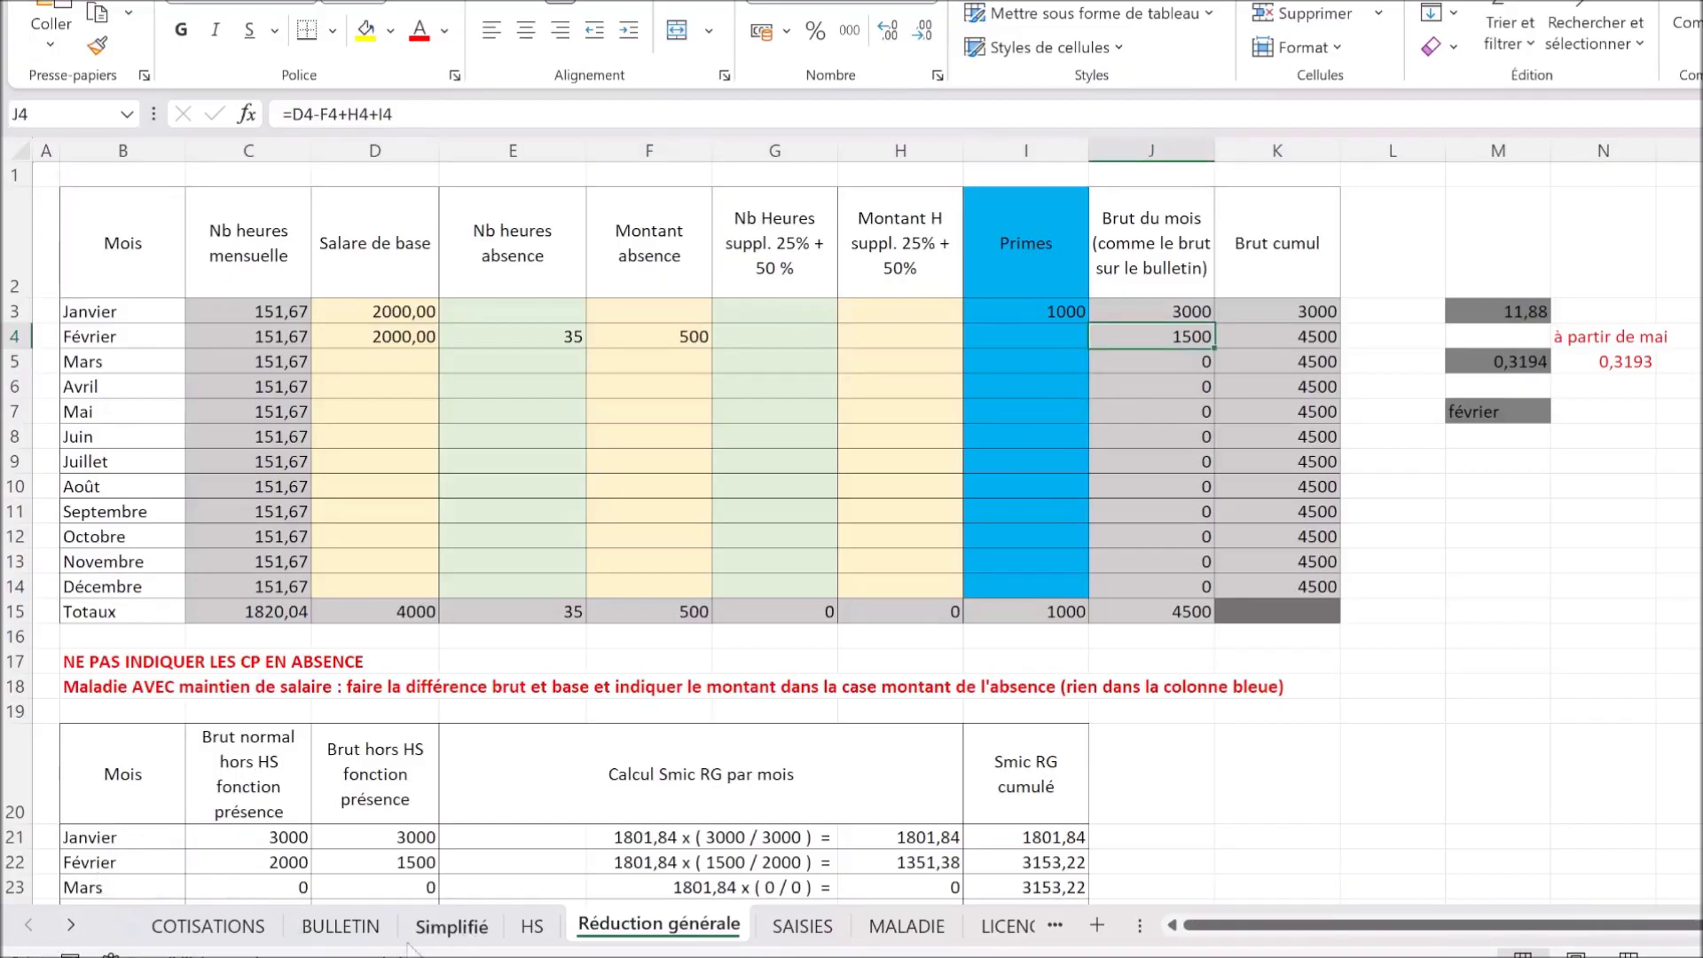
left_click(342, 926)
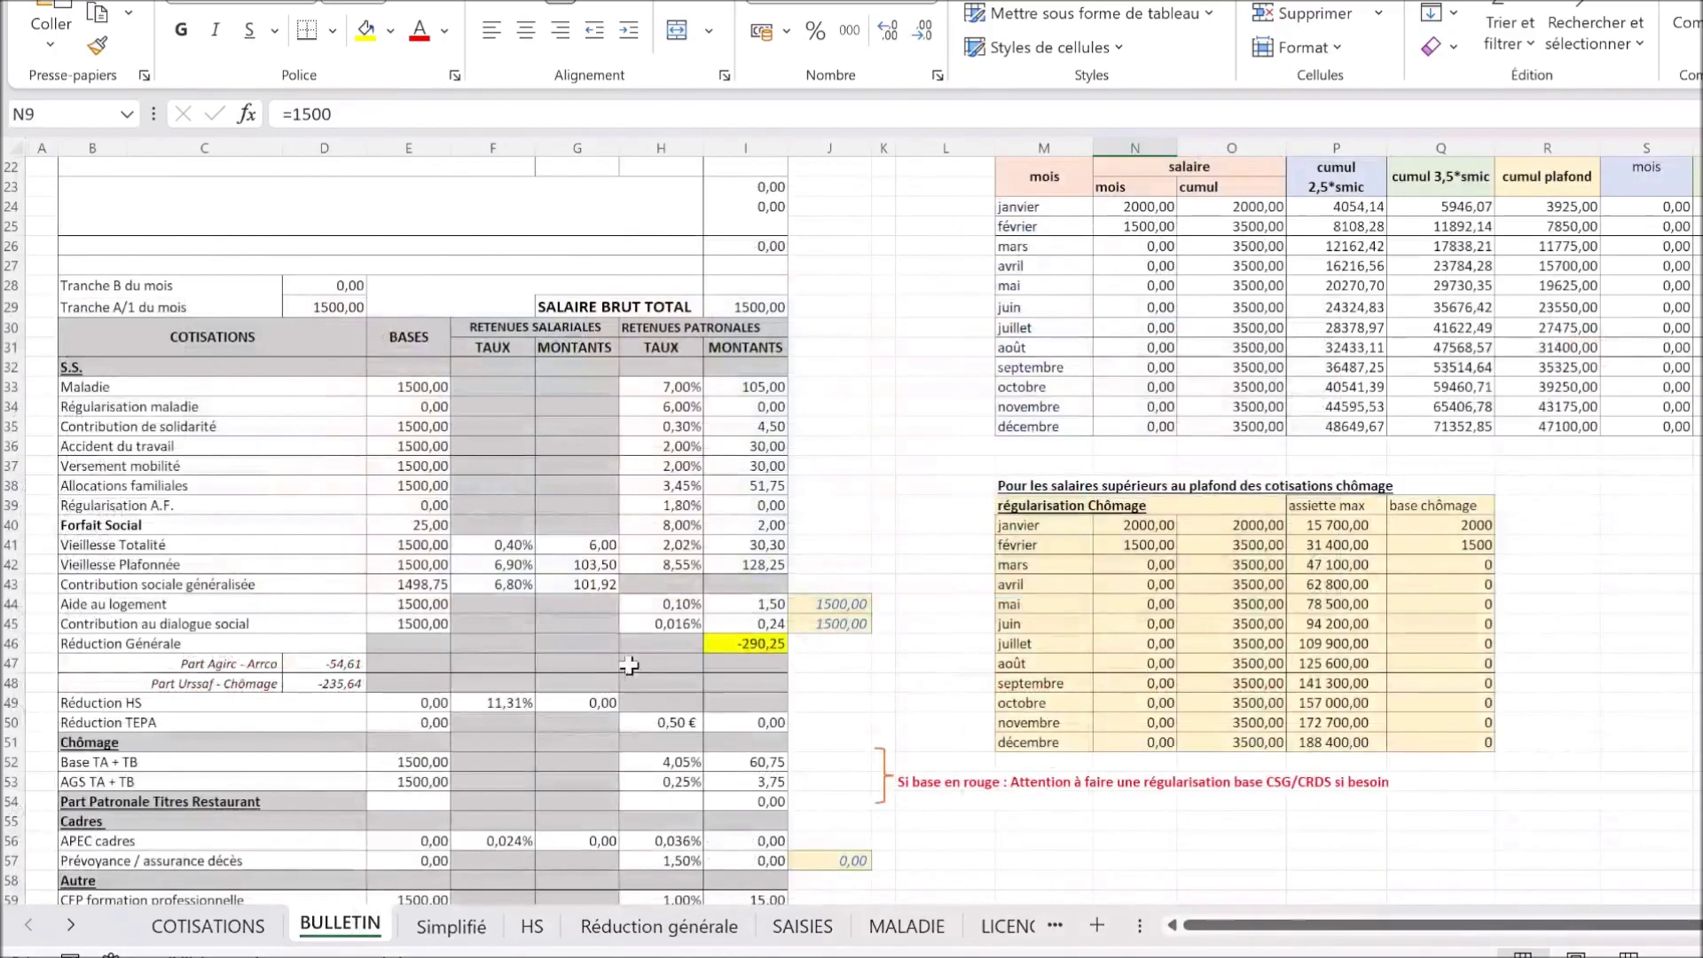
left_click(729, 645)
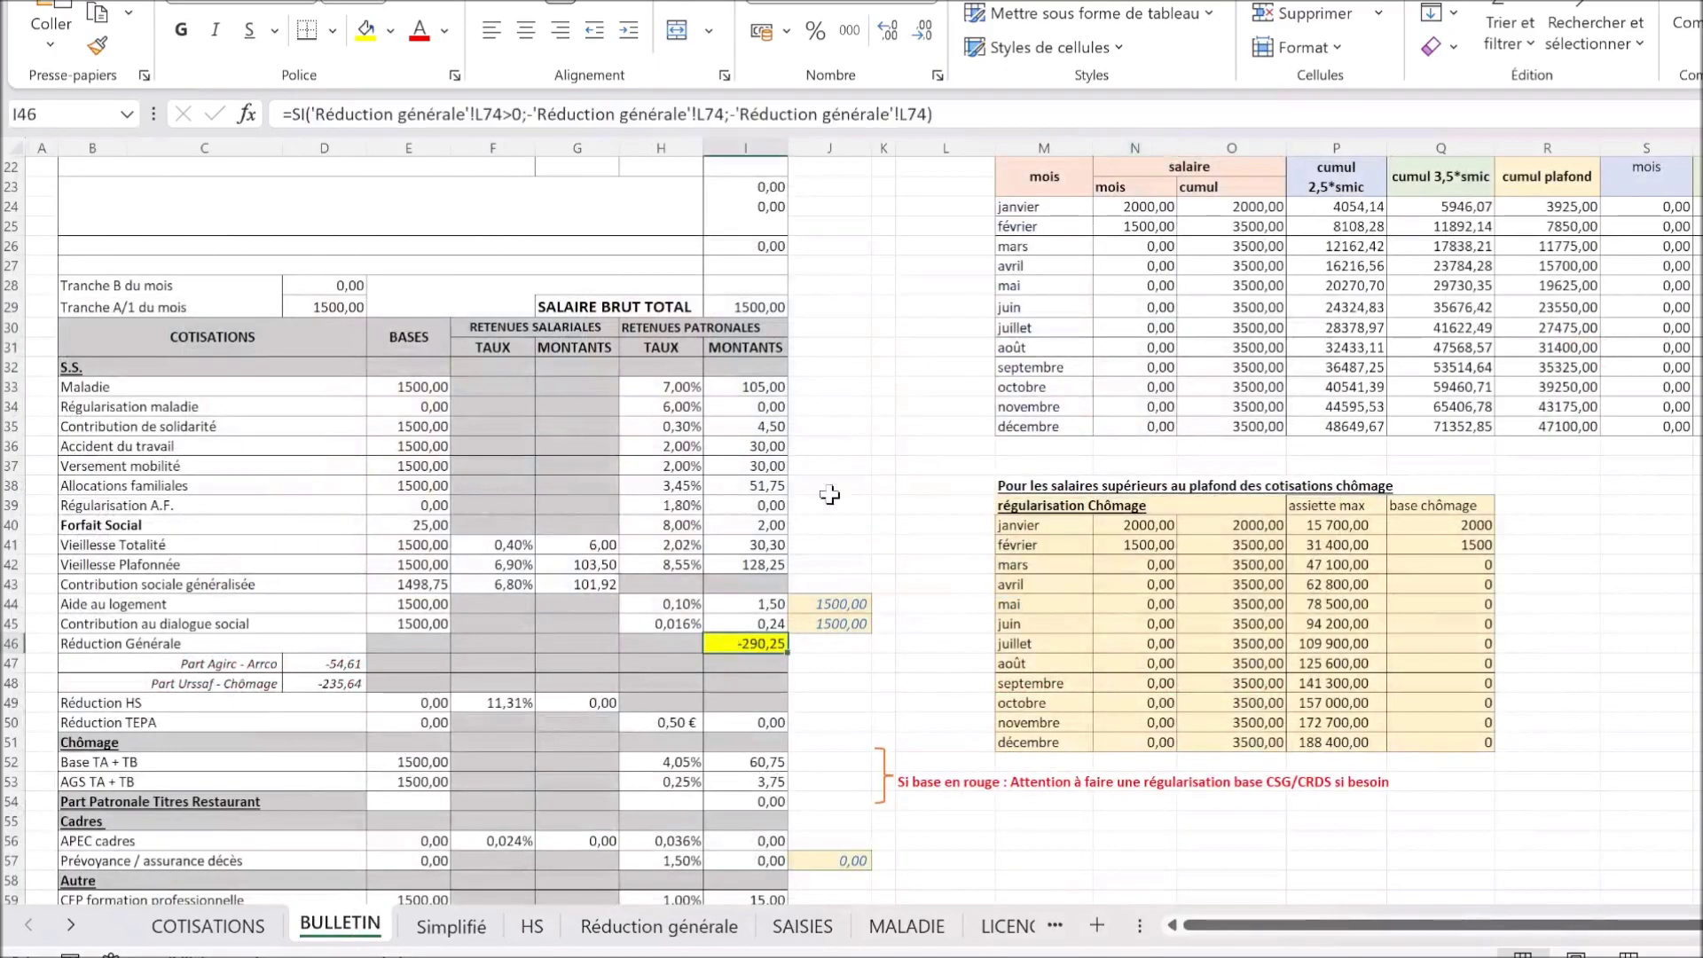
scroll(869, 450, "up", 6)
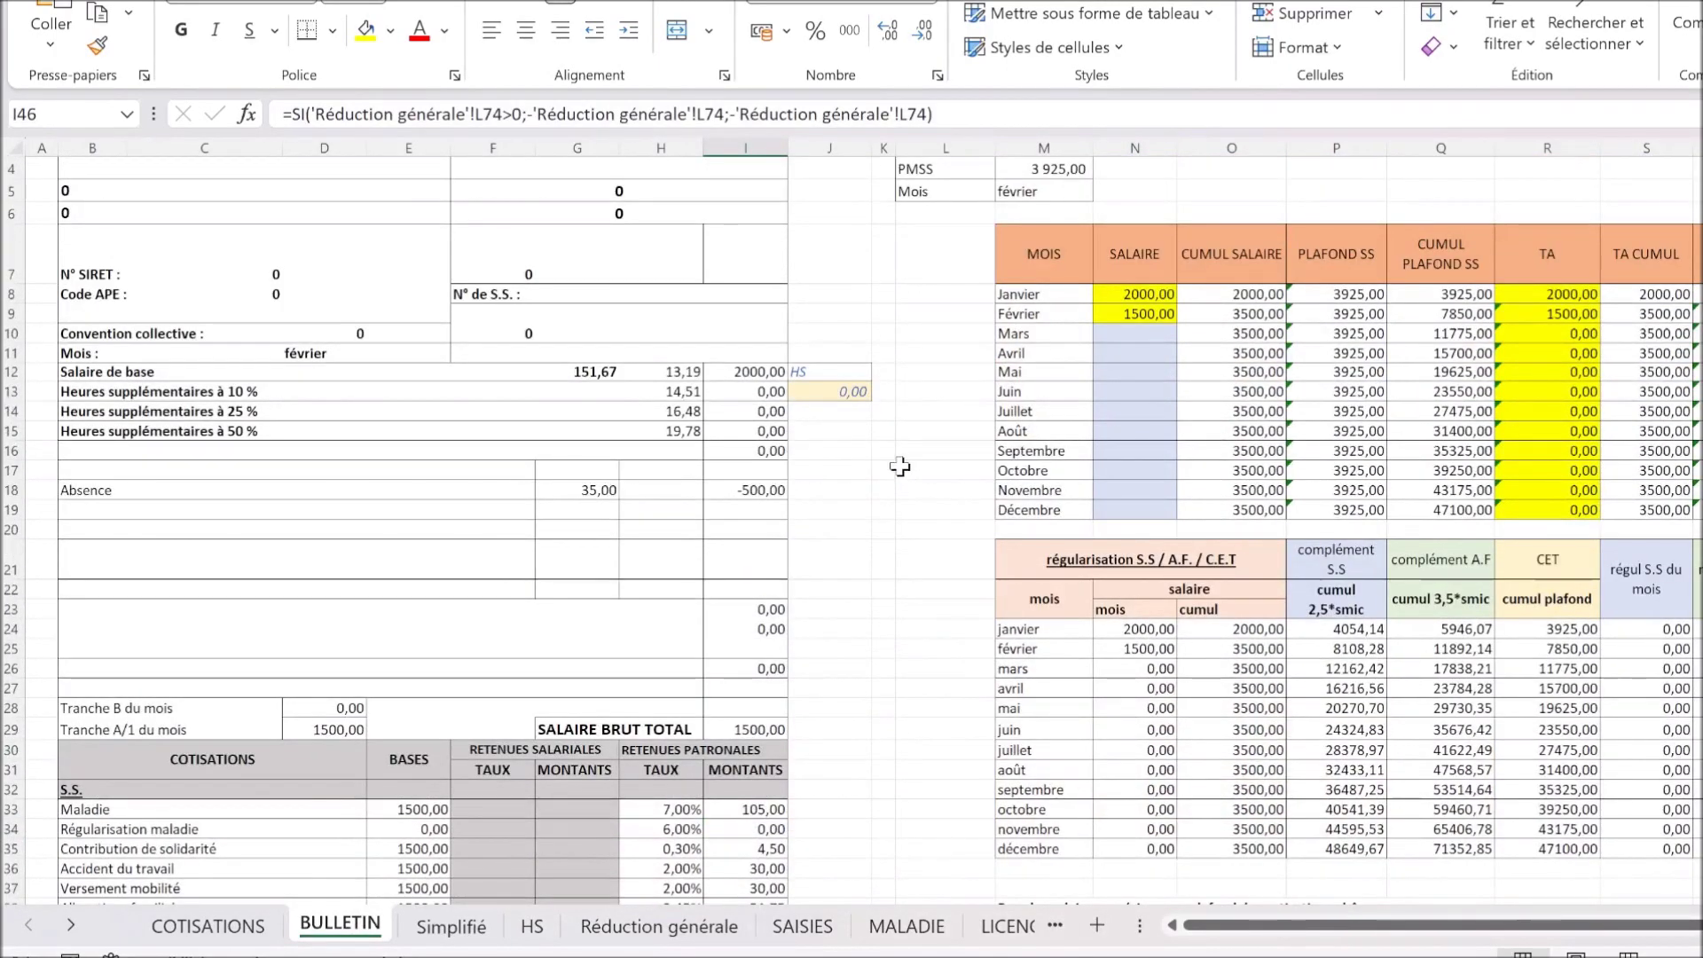
scroll(895, 480, "down", 7)
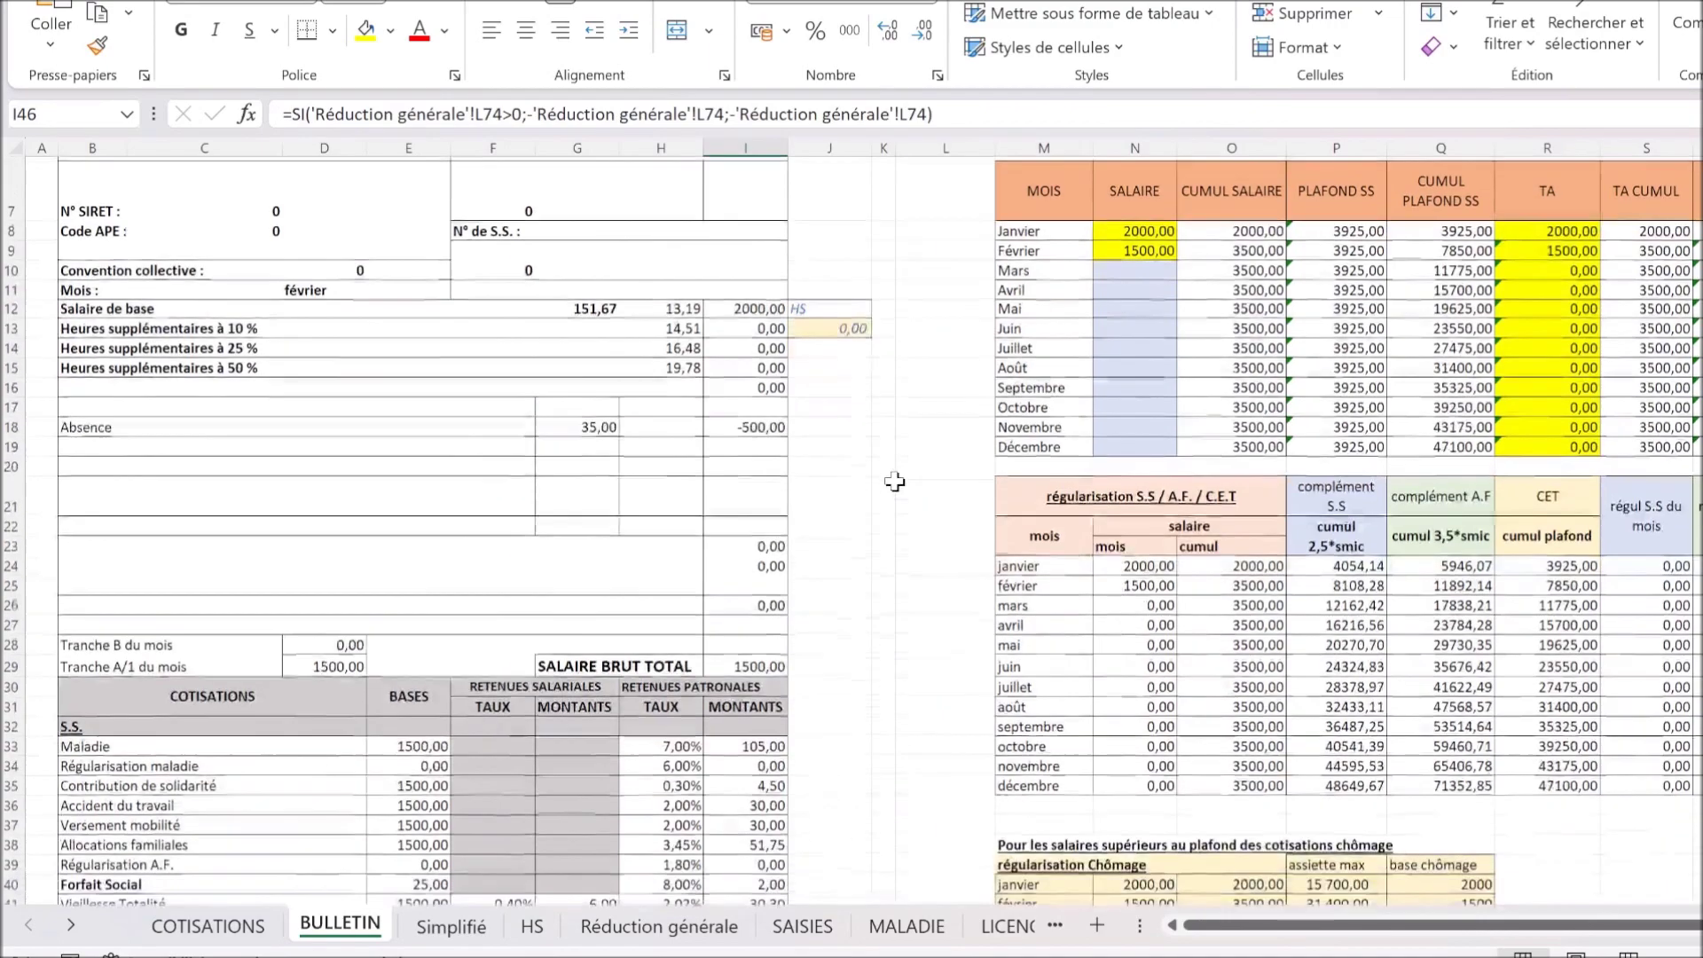
scroll(895, 481, "down", 11)
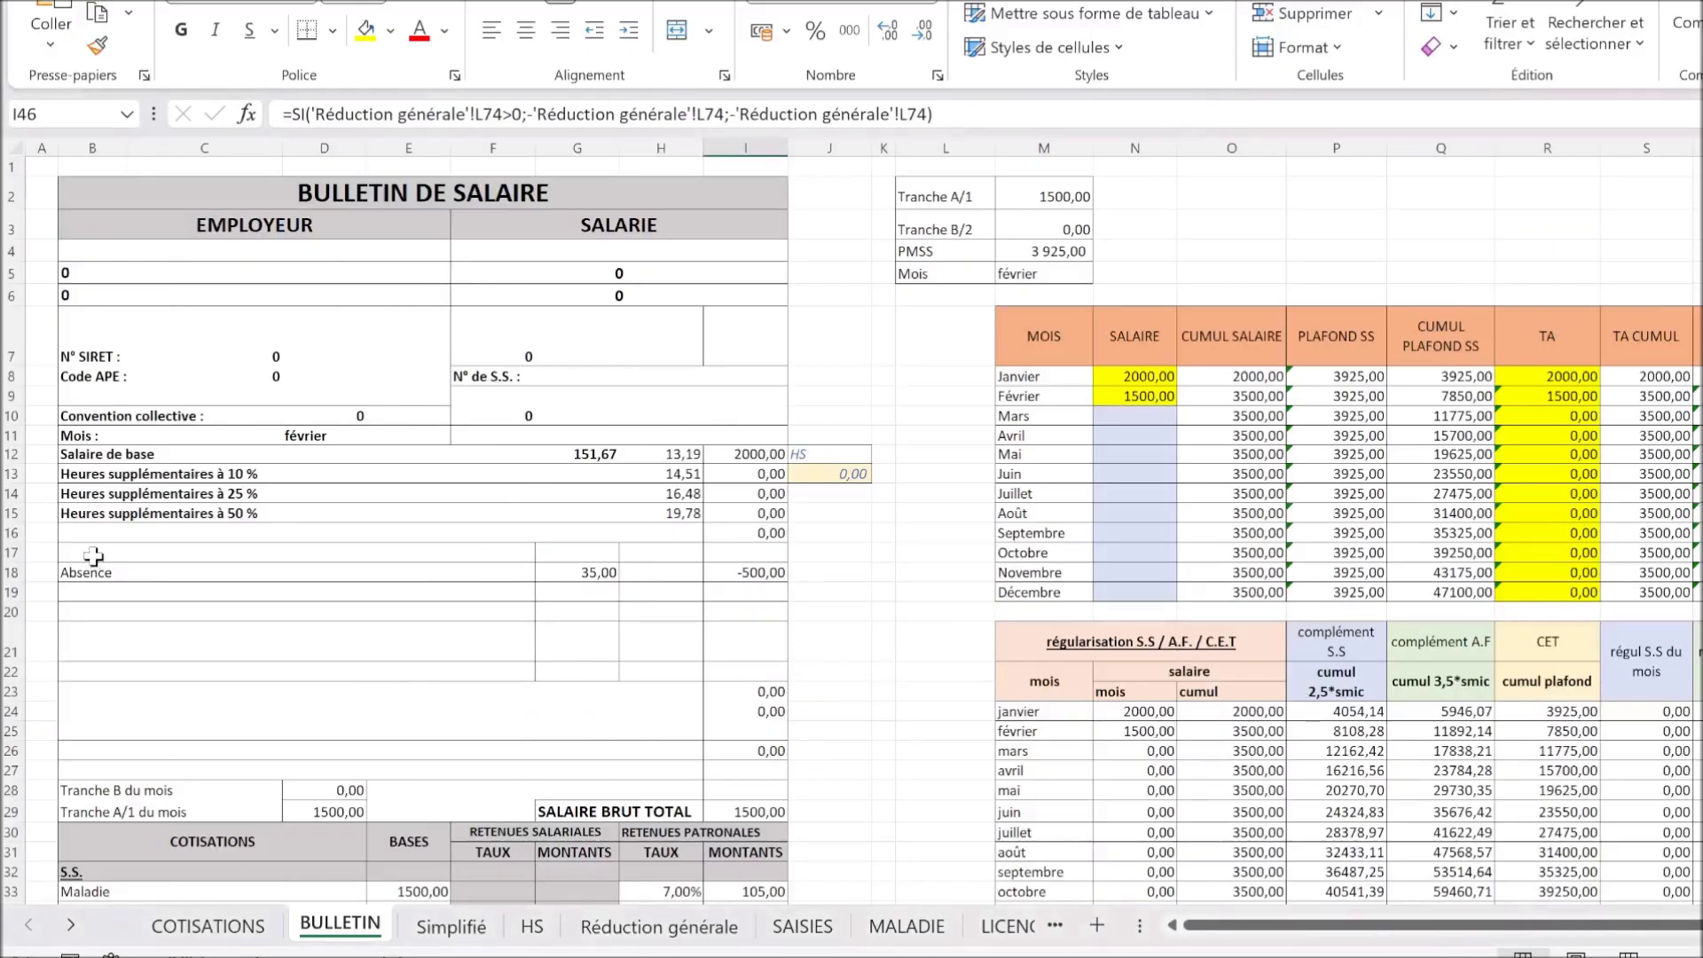
Step: Clear the Absence label, hours and amount from row 18 of the payslip
left_click(93, 556)
left_click_drag(127, 562, 125, 578)
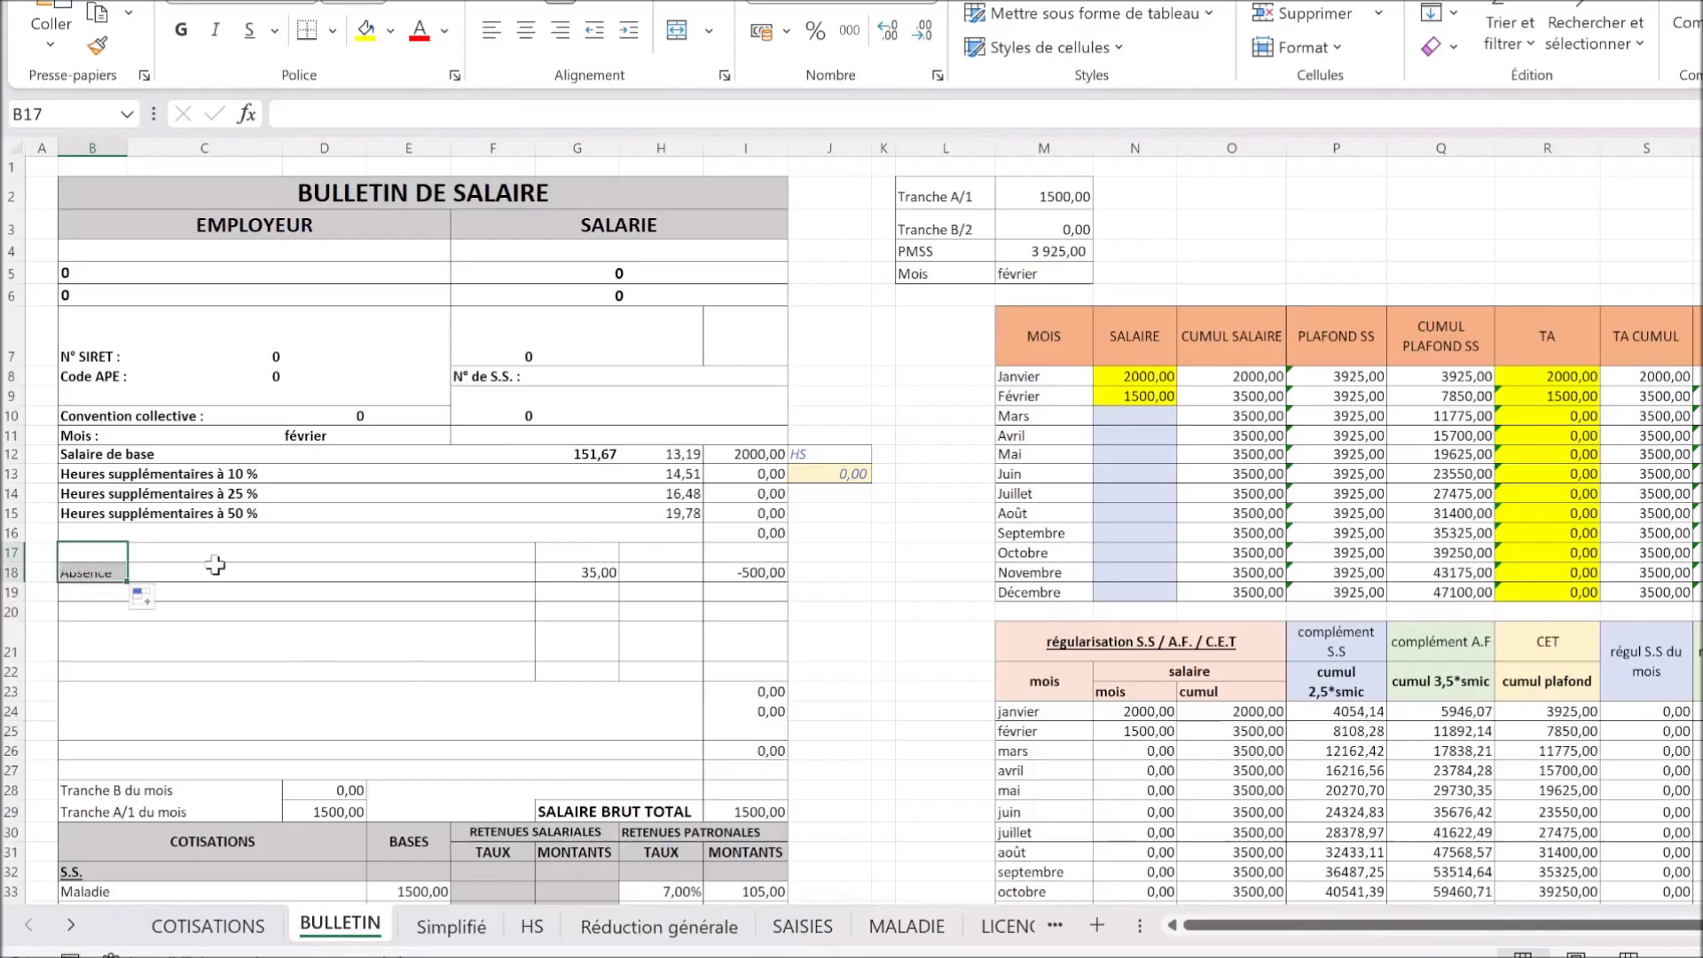
left_click(604, 555)
left_click_drag(619, 568, 619, 582)
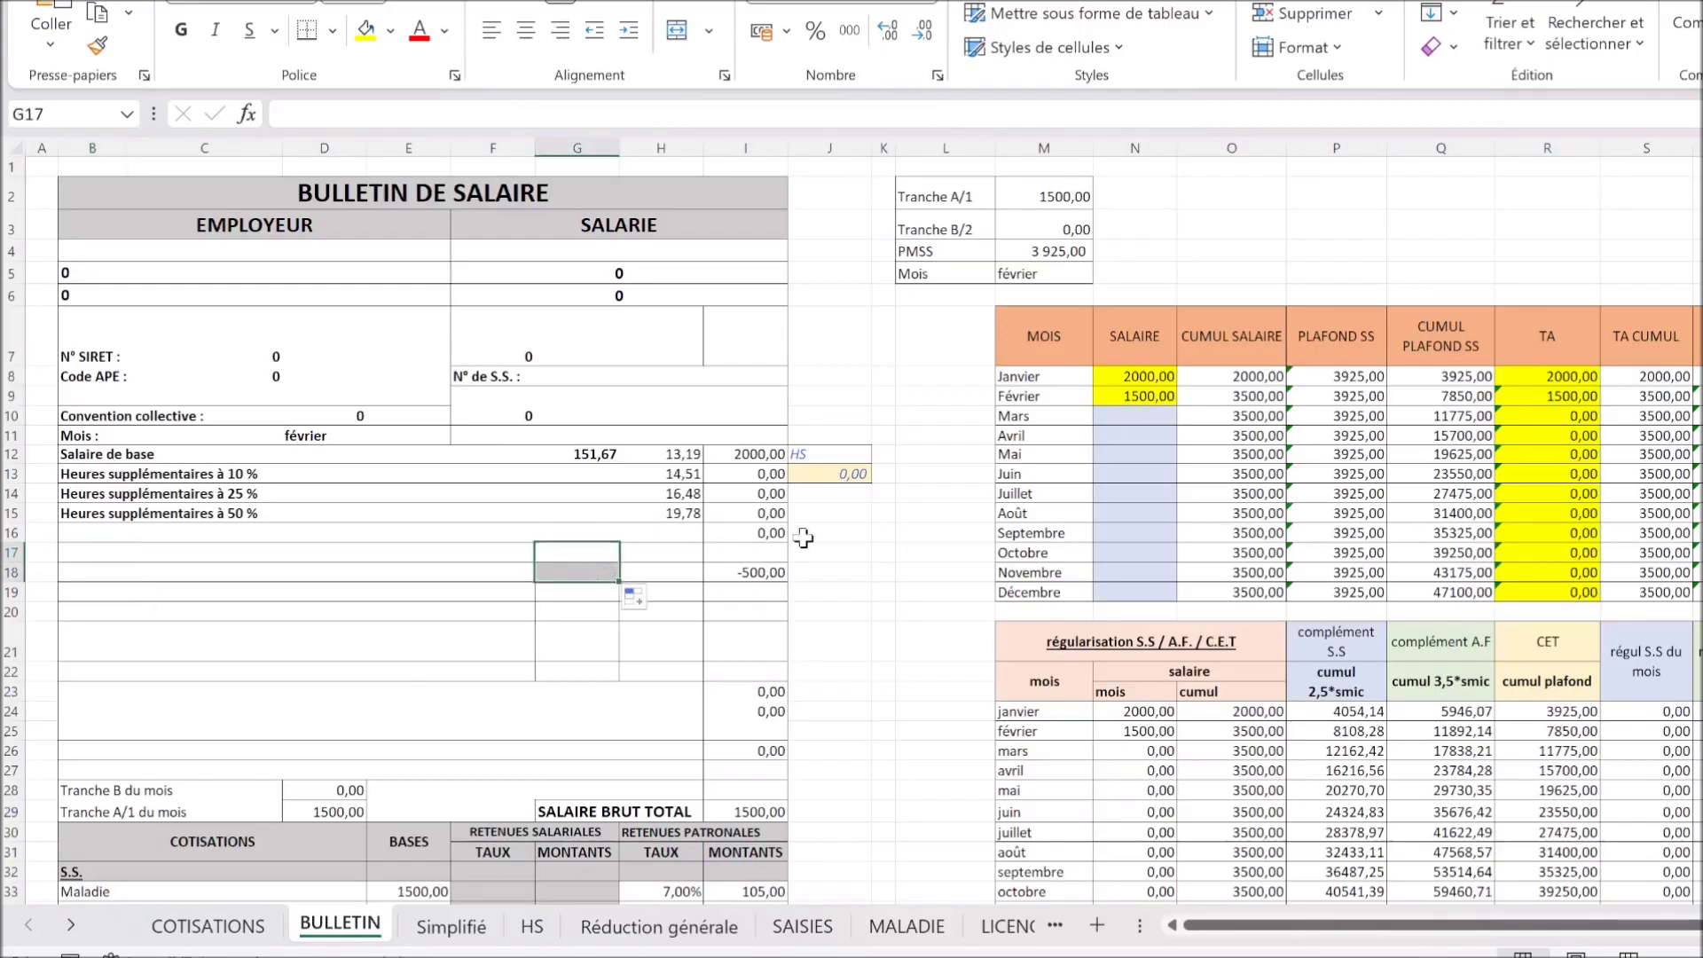
left_click(781, 555)
left_click_drag(787, 566, 785, 587)
left_click(940, 555)
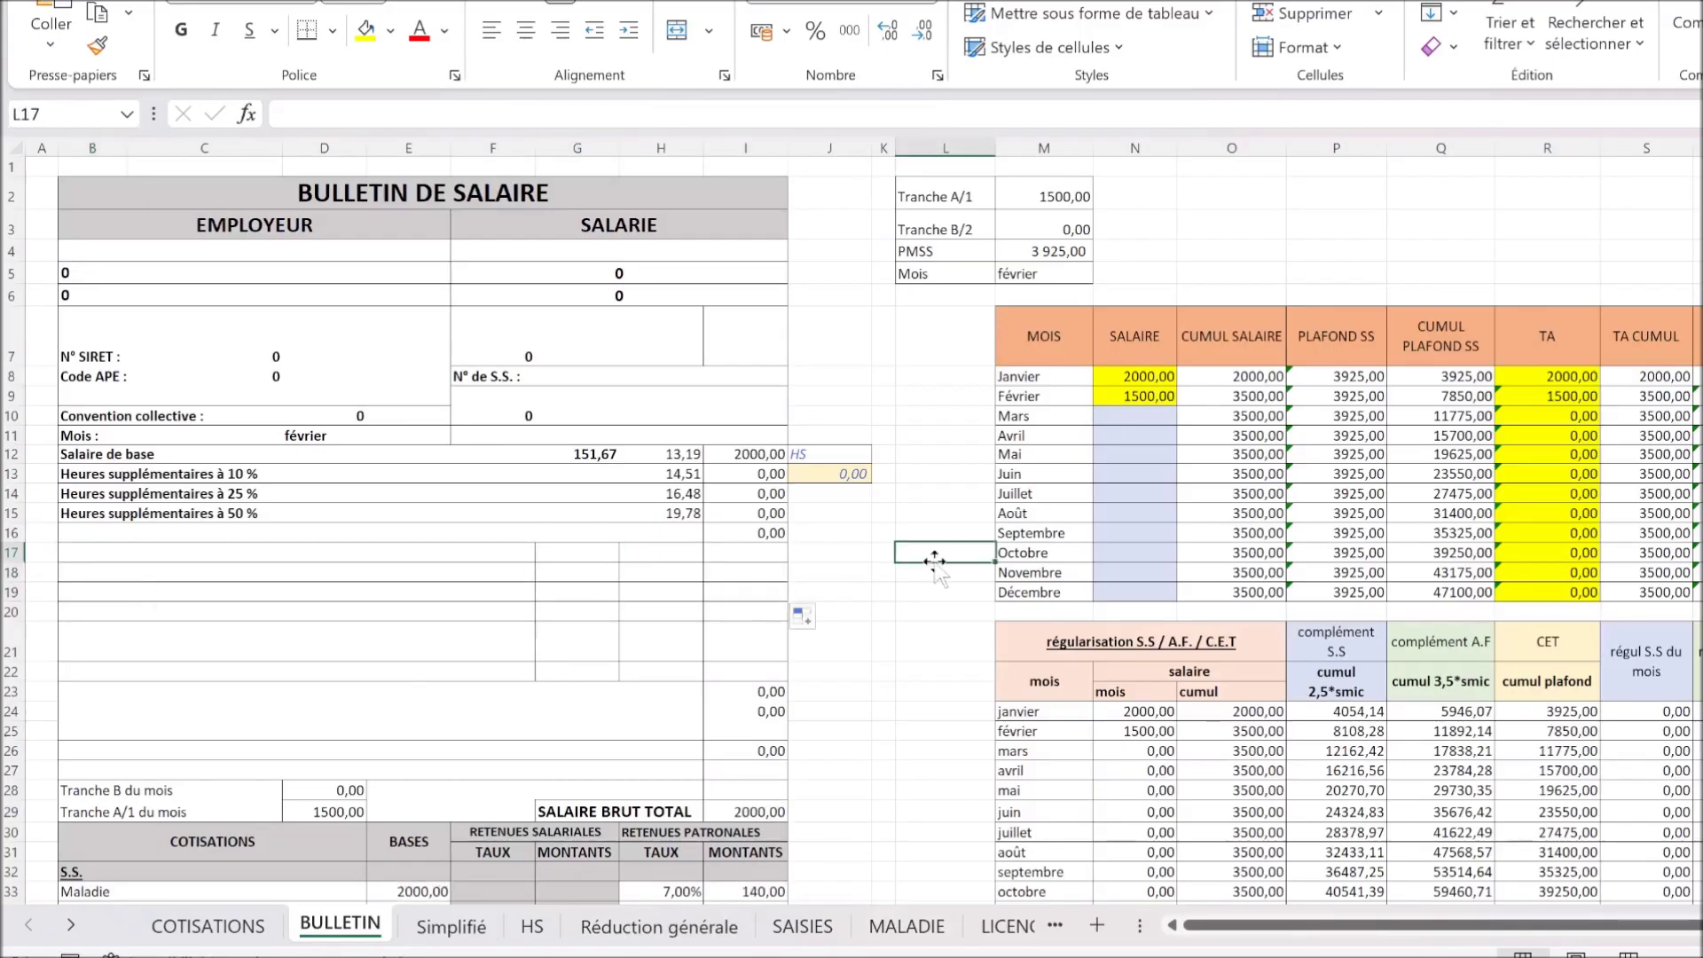
Step: On the COTISATIONS sheet, set Mois to mars
left_click(196, 927)
left_click(240, 339)
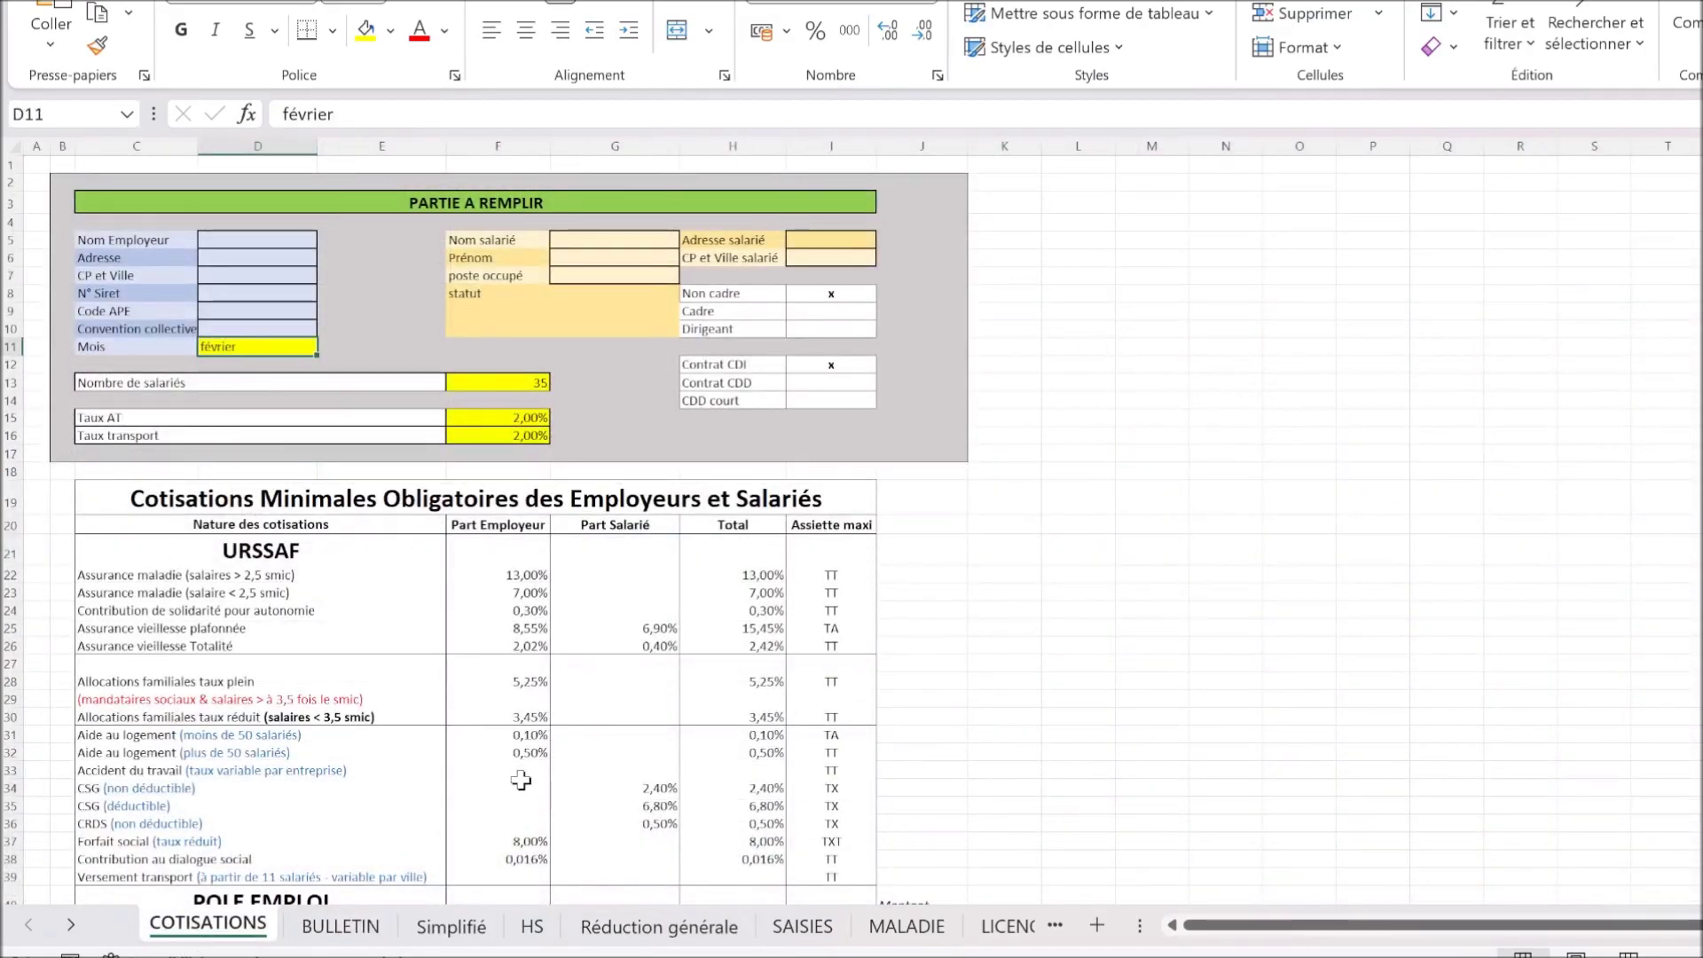
type("mars")
key("Return")
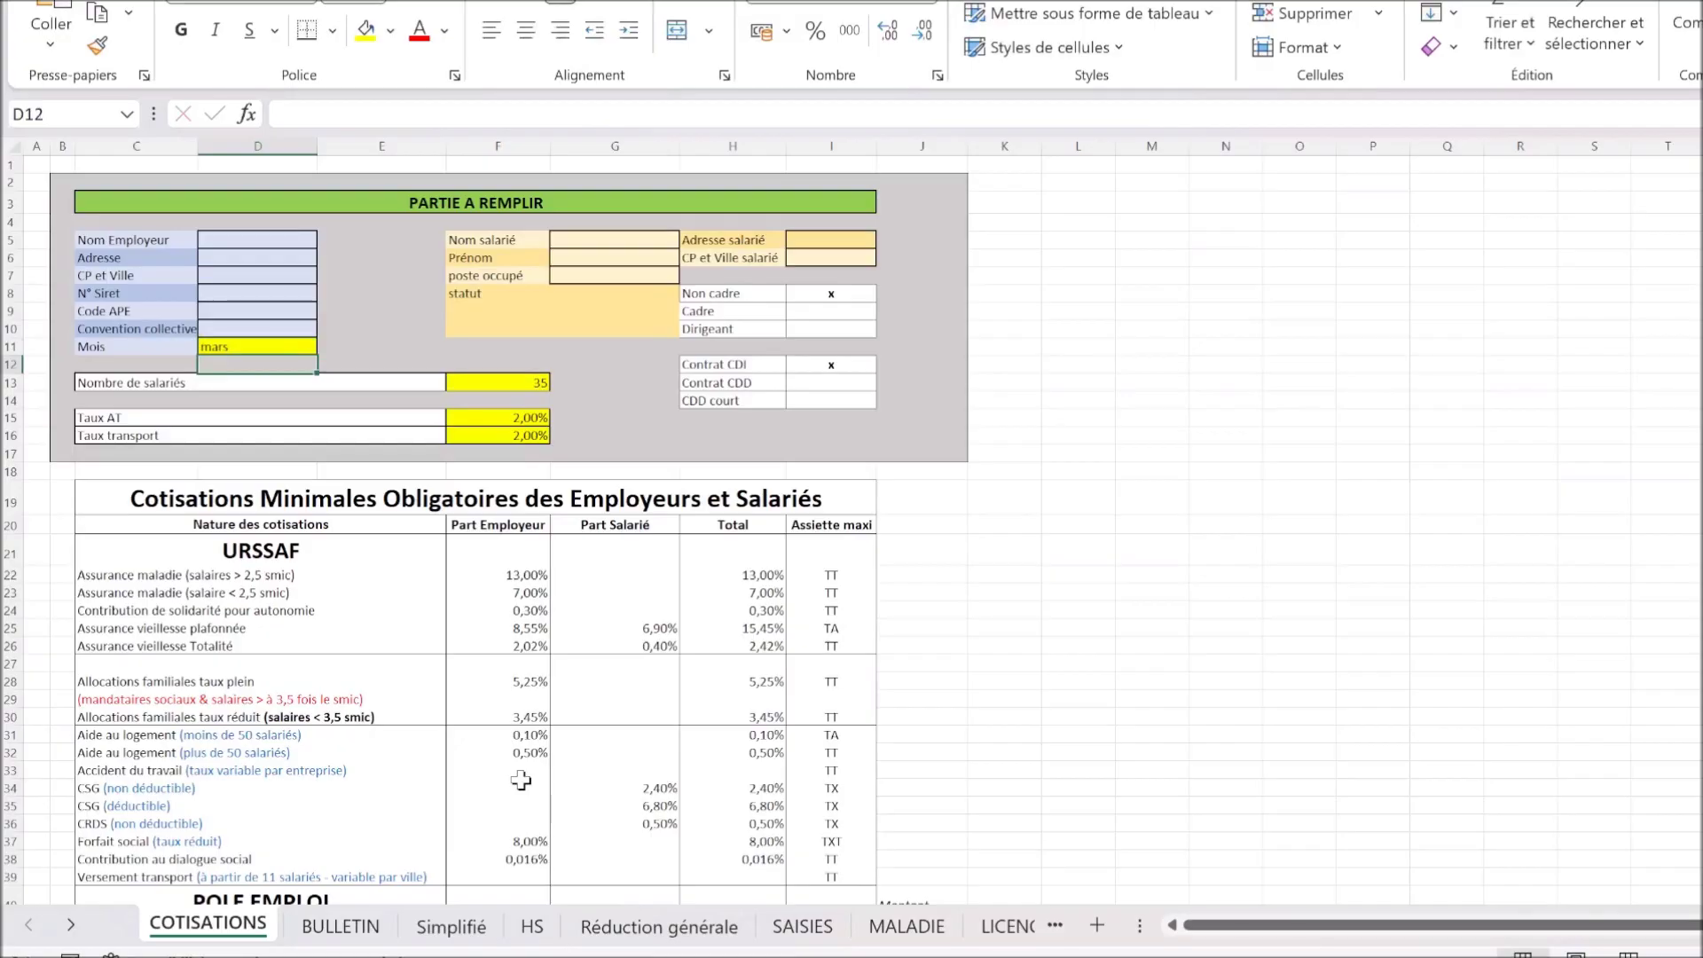
Step: On the BULLETIN sheet, add an Absence CP line in row 17 with 12 in column G and an amount of -923,08
left_click(355, 925)
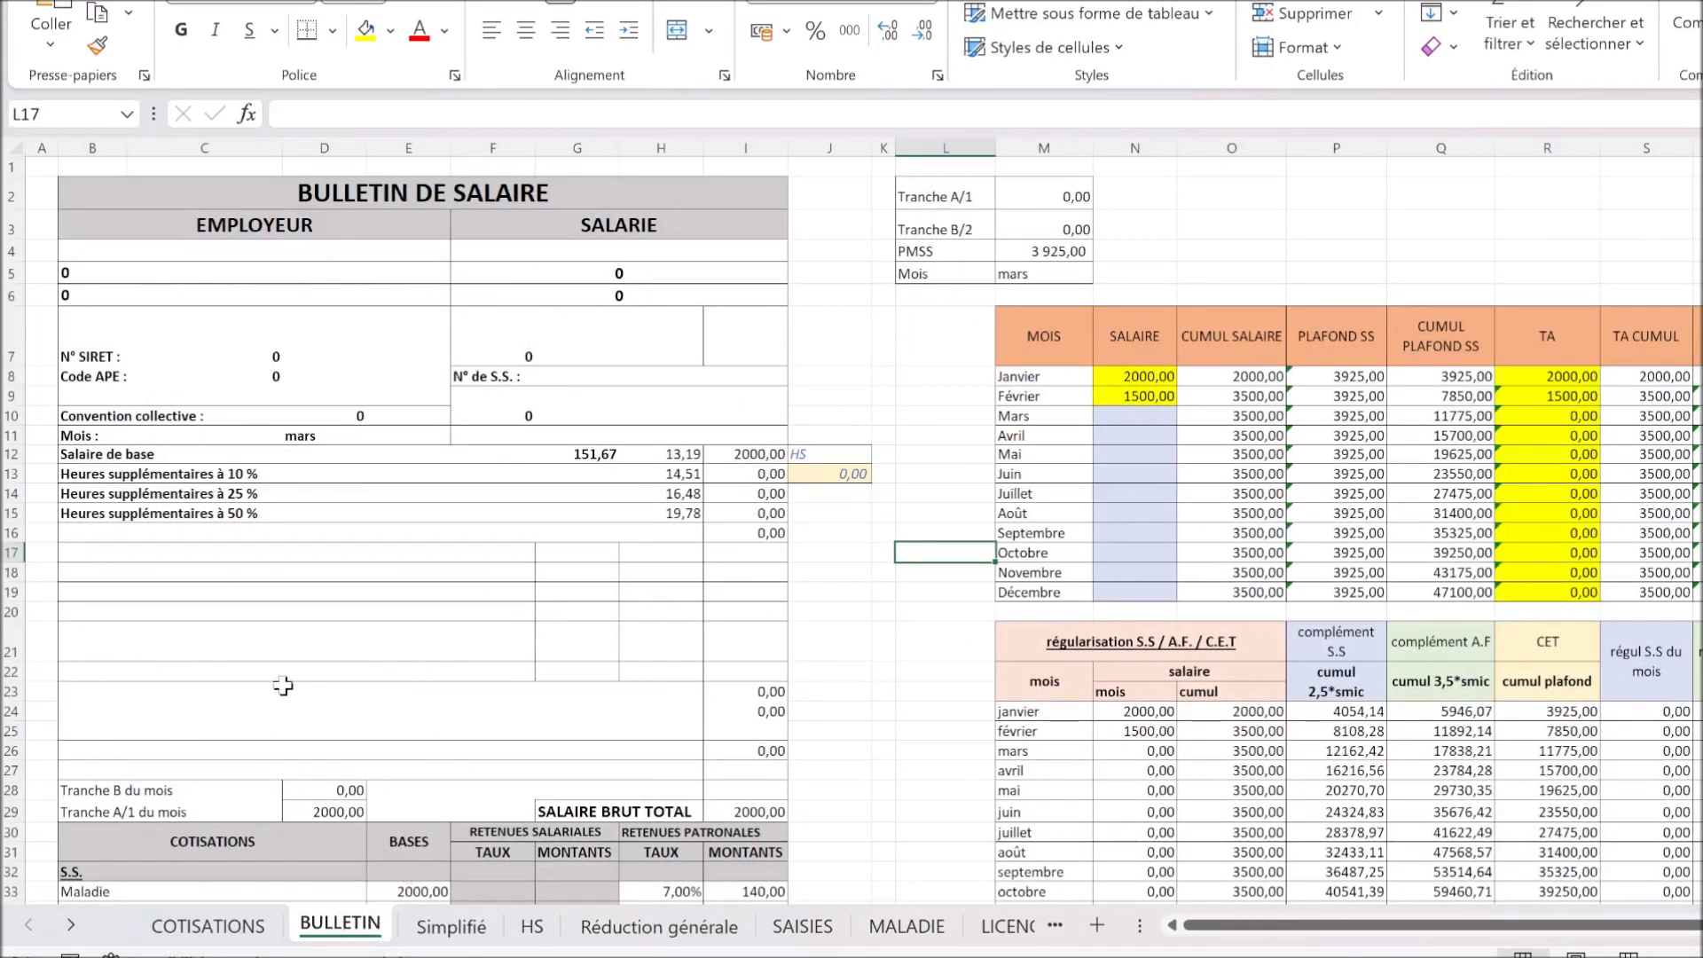
left_click(77, 553)
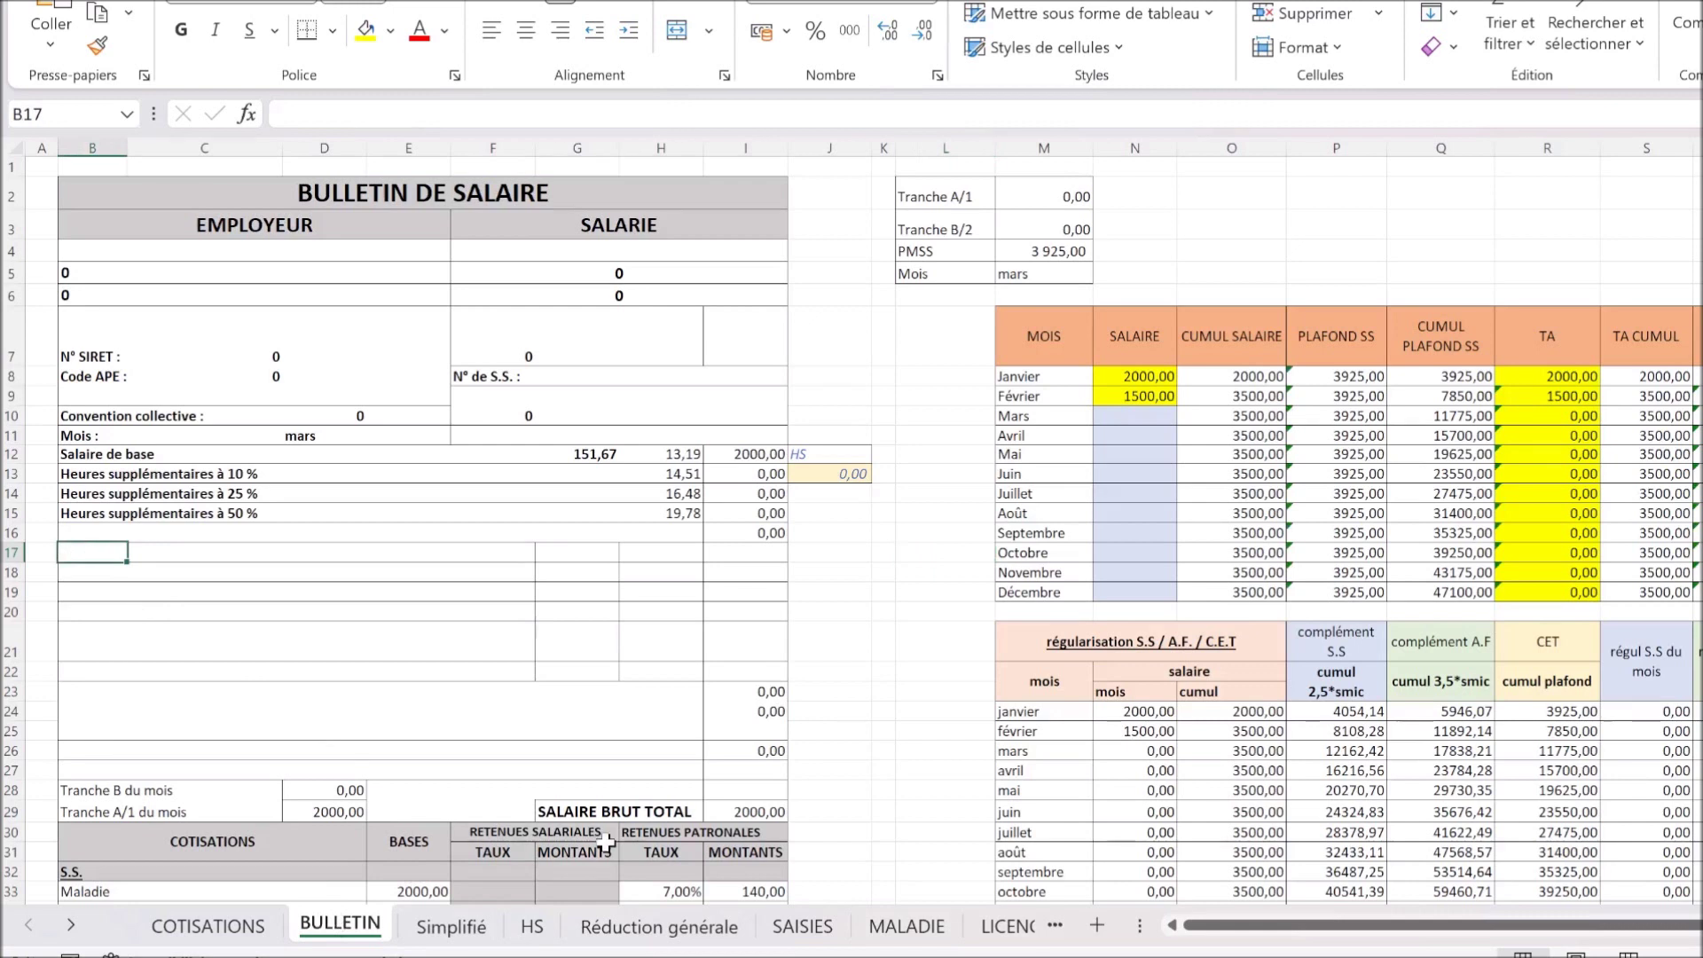
type("Absence CP")
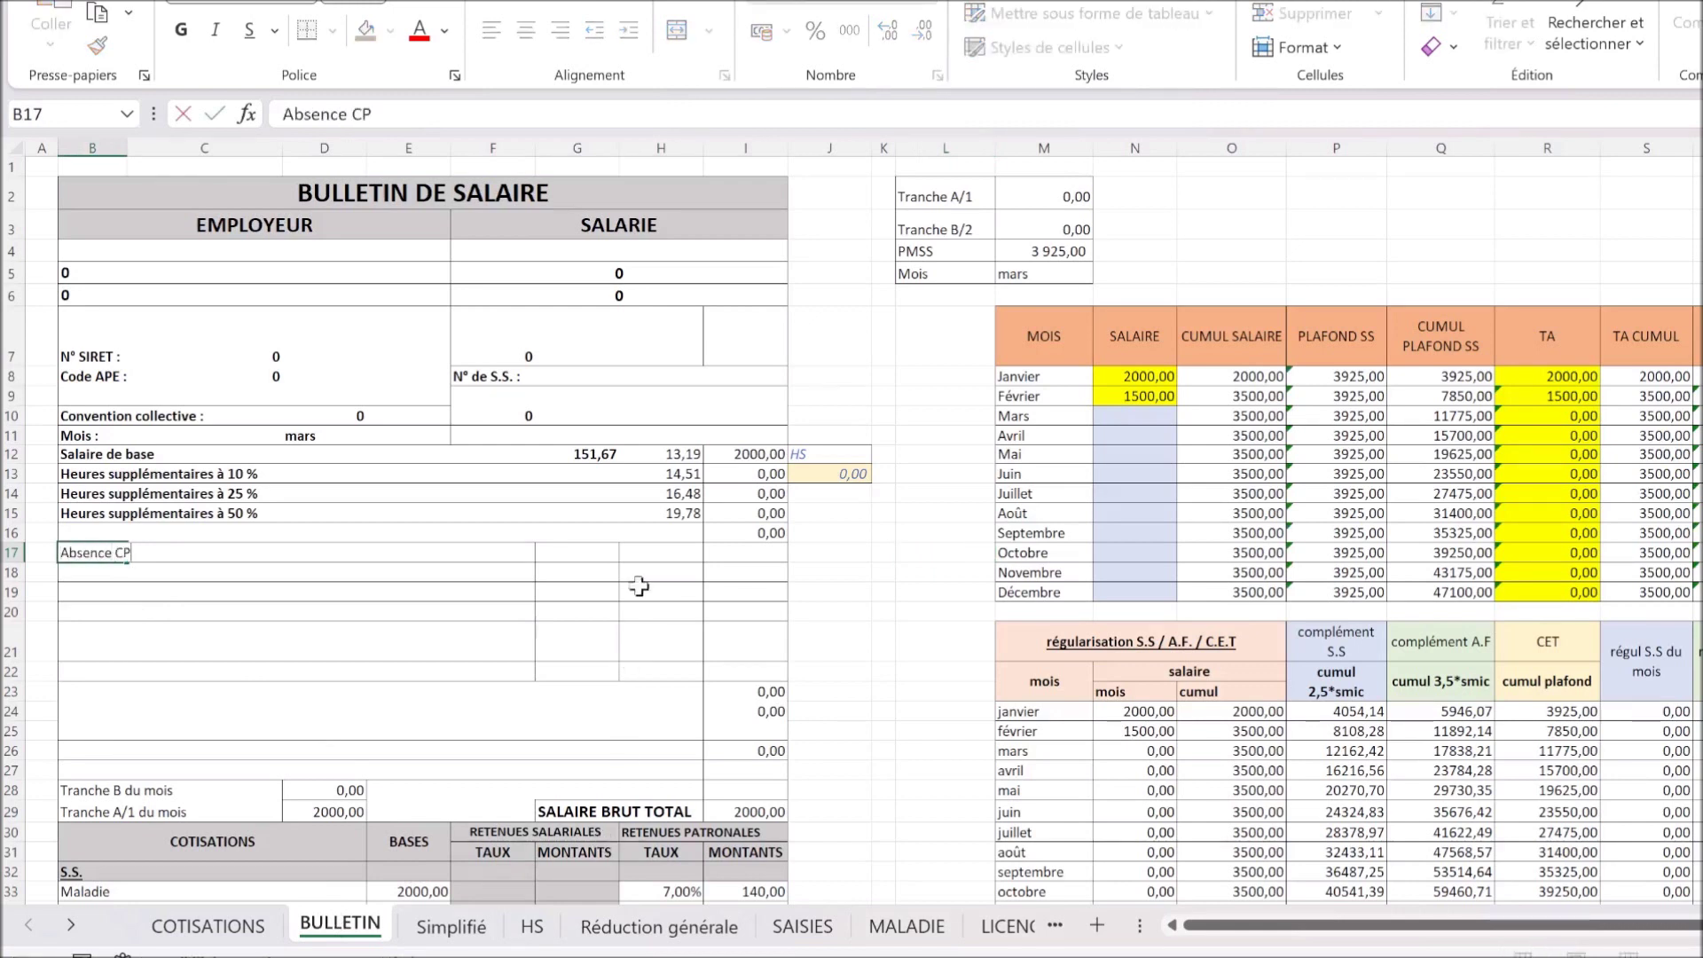
left_click(601, 557)
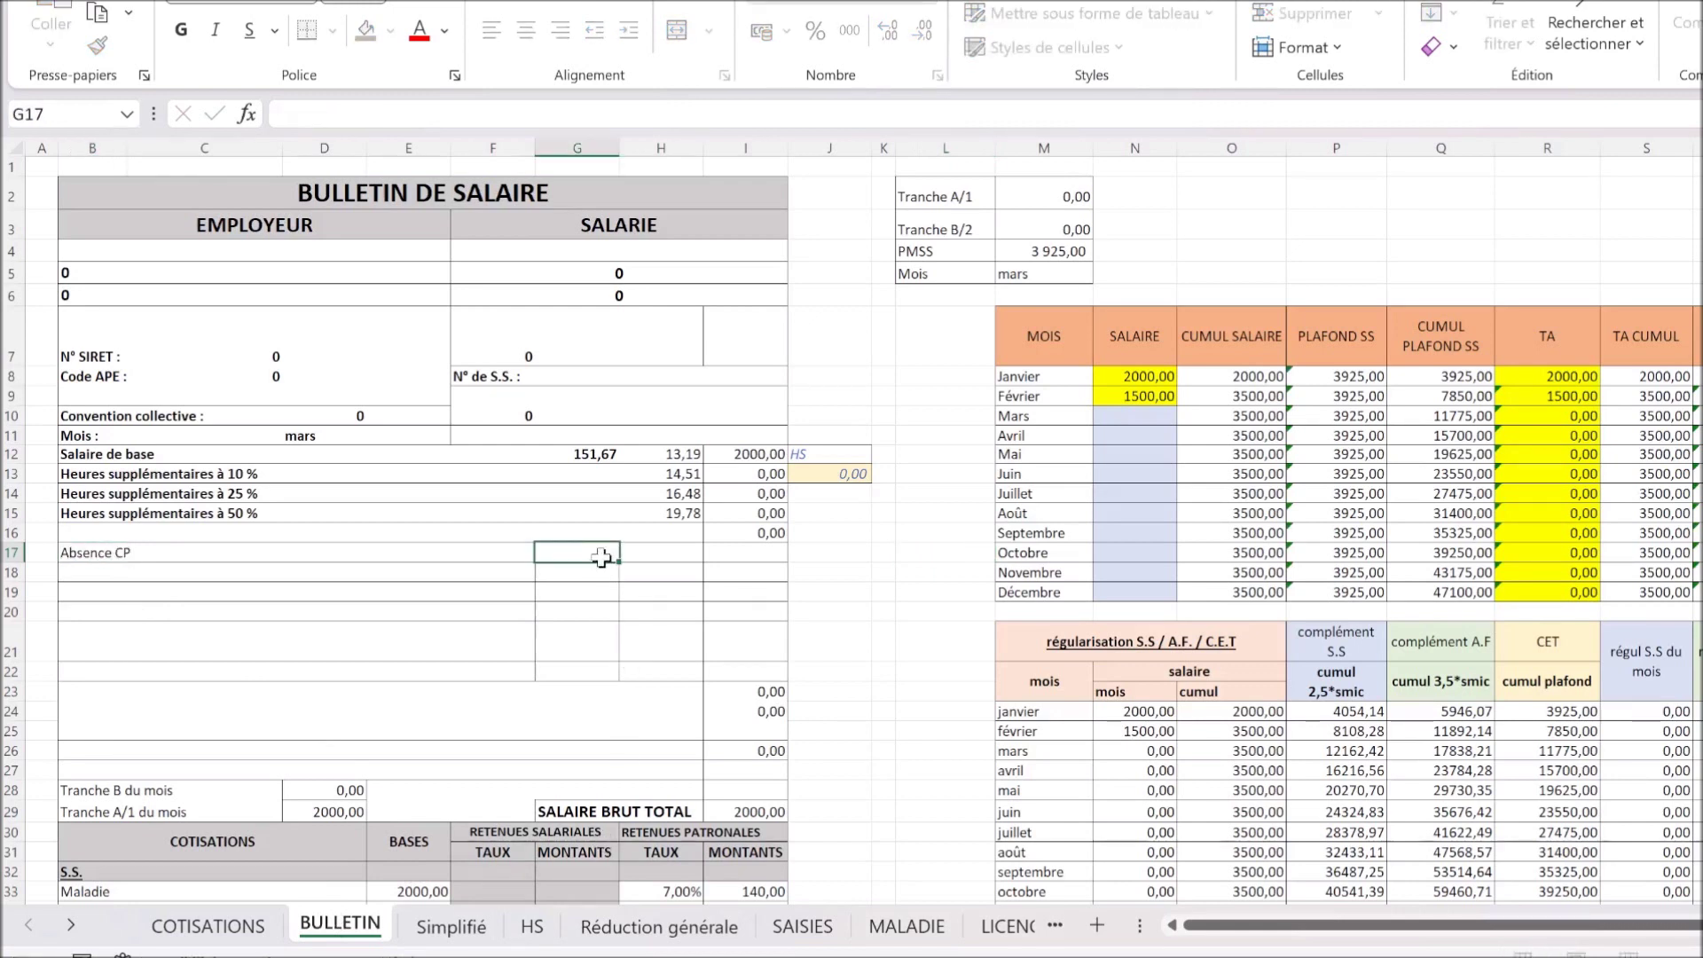
type("12")
left_click(745, 552)
type("-923")
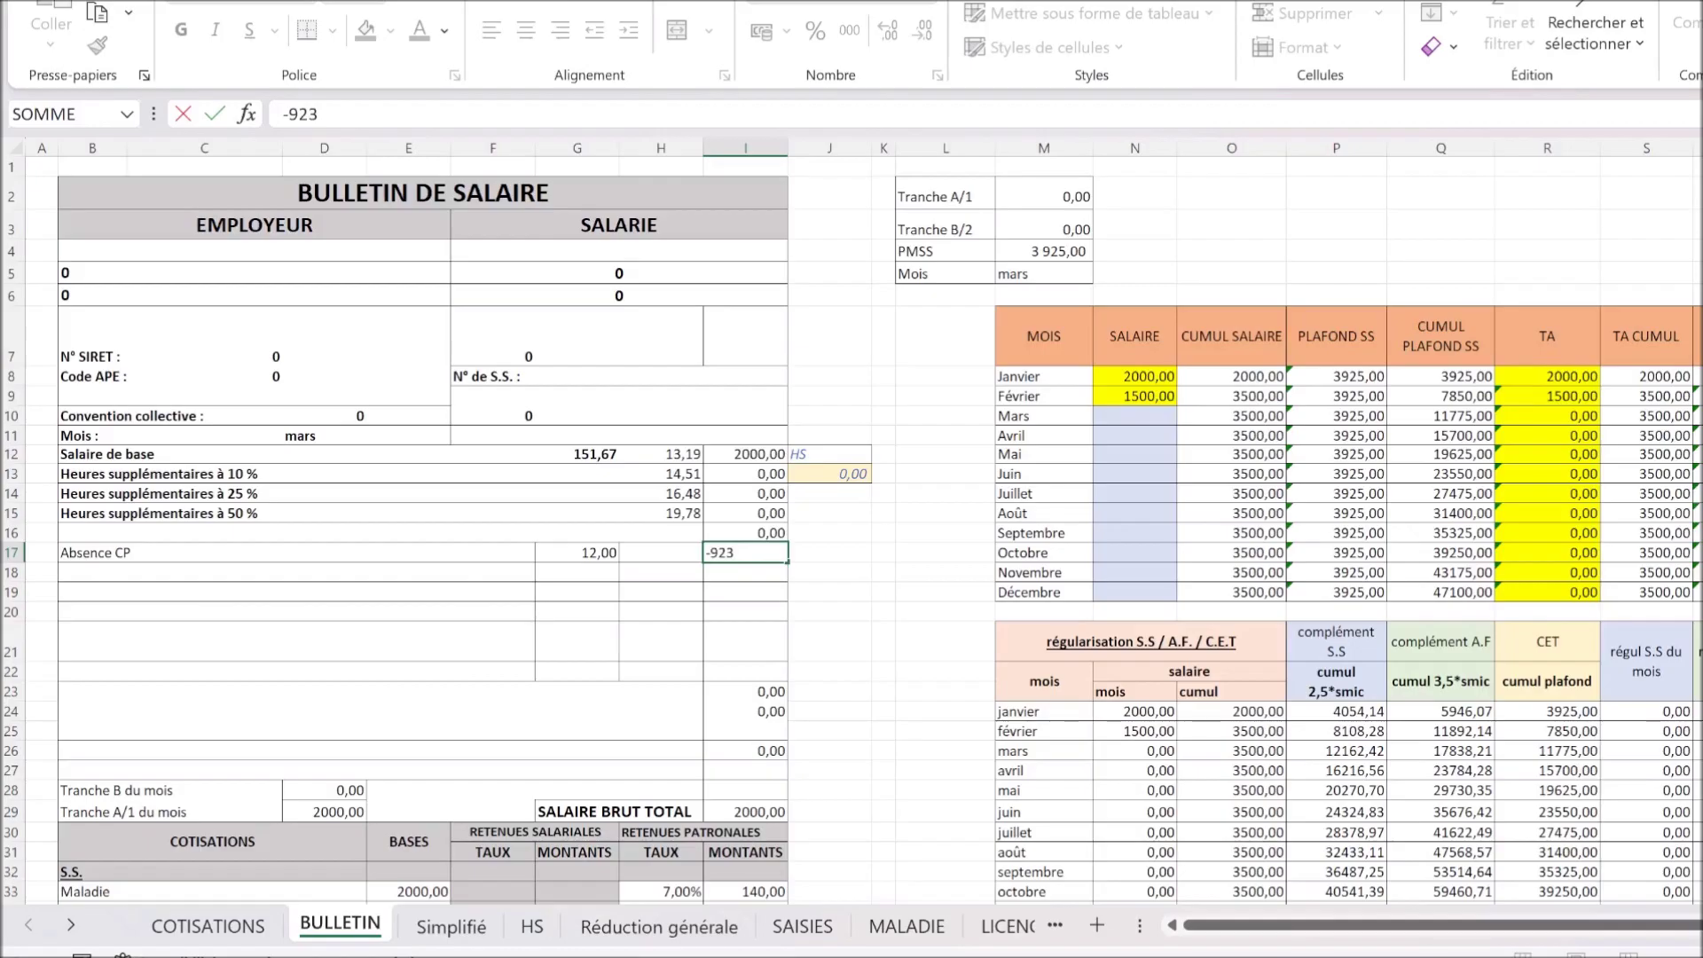
type(",08")
key("Return")
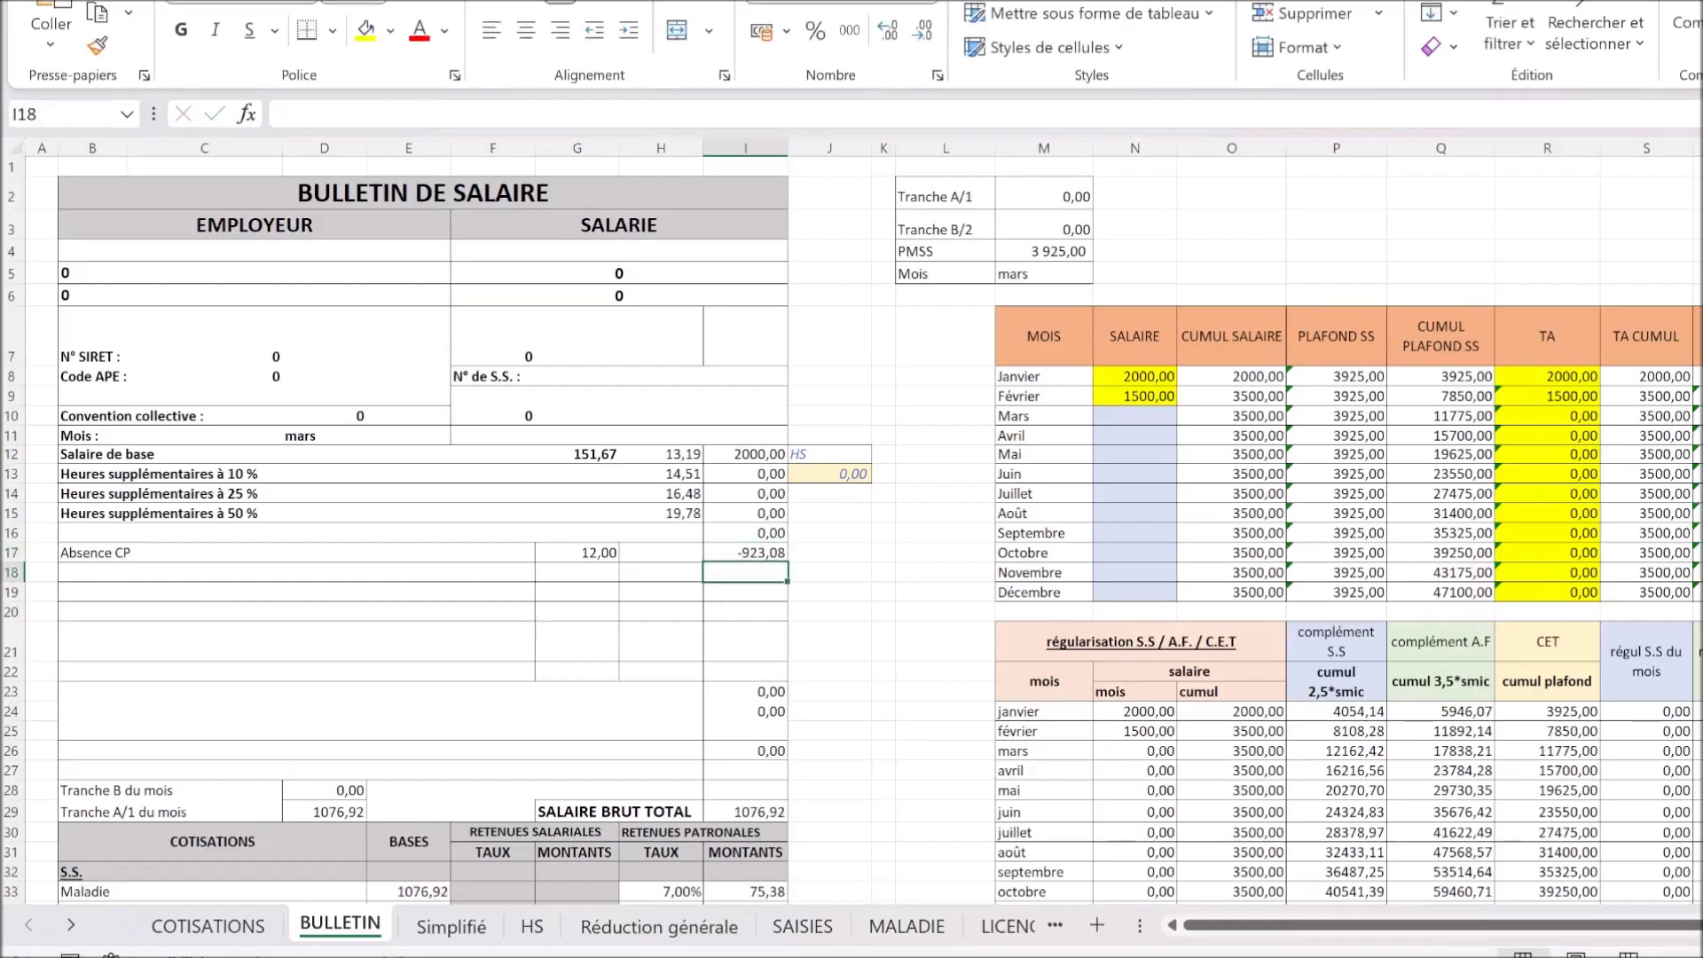
Step: Add an ICP line in row 18 of the payslip with an amount of 960
type("960")
key("Return")
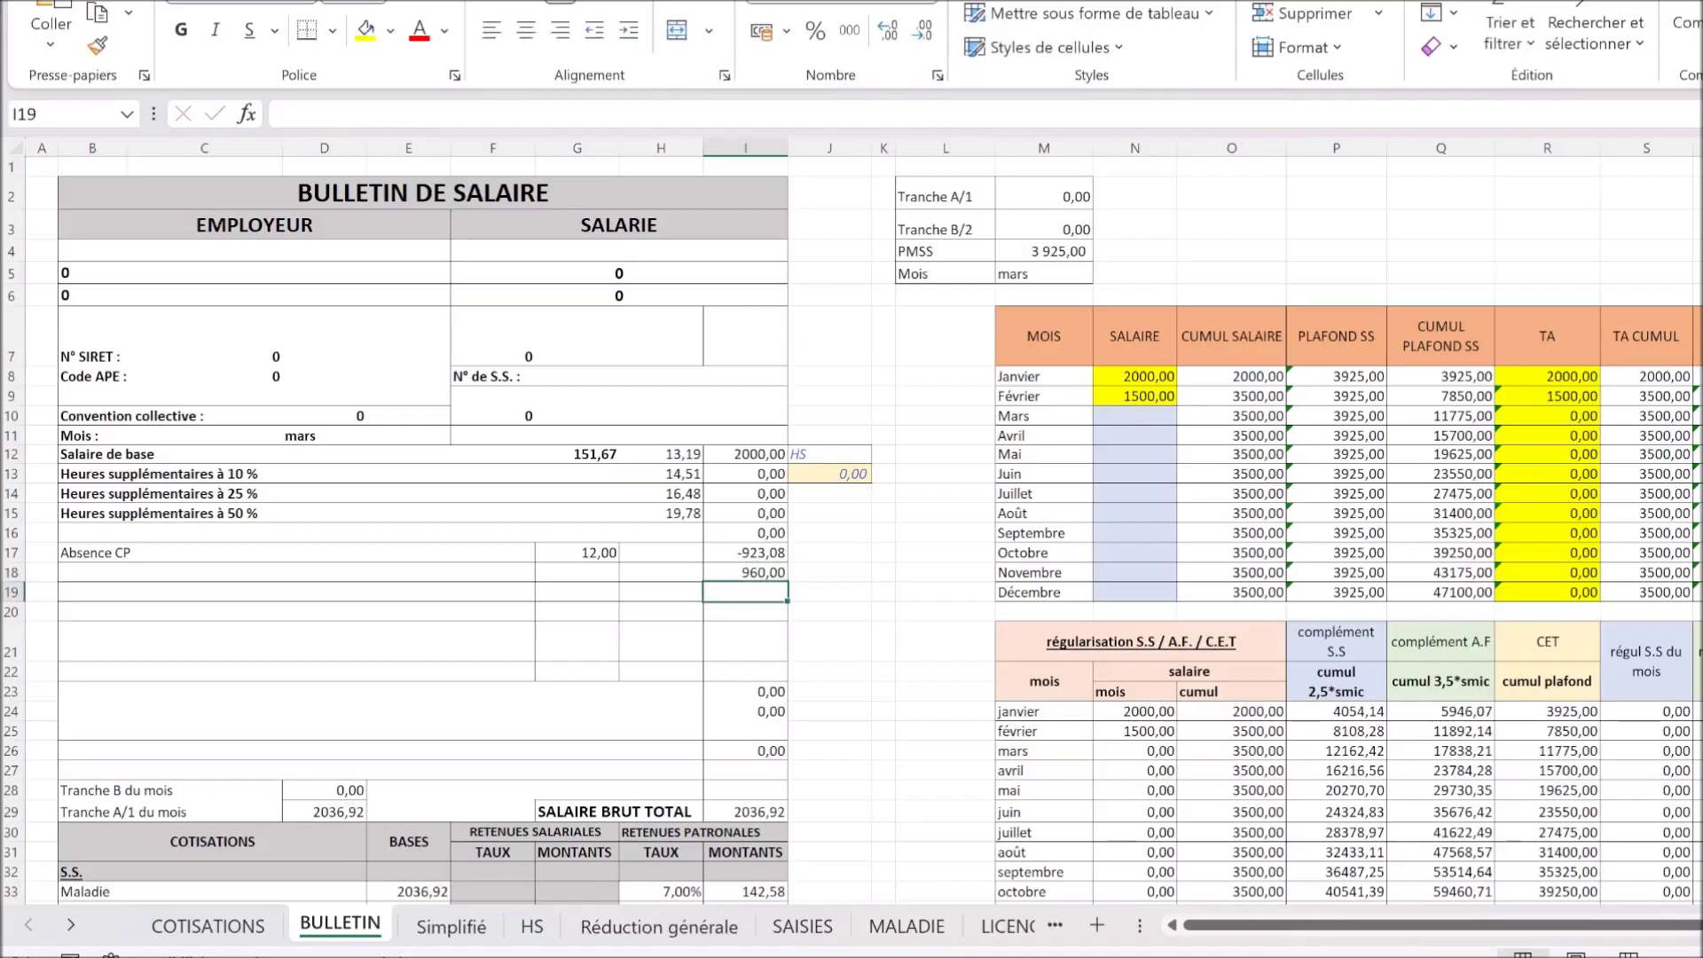
left_click(77, 553)
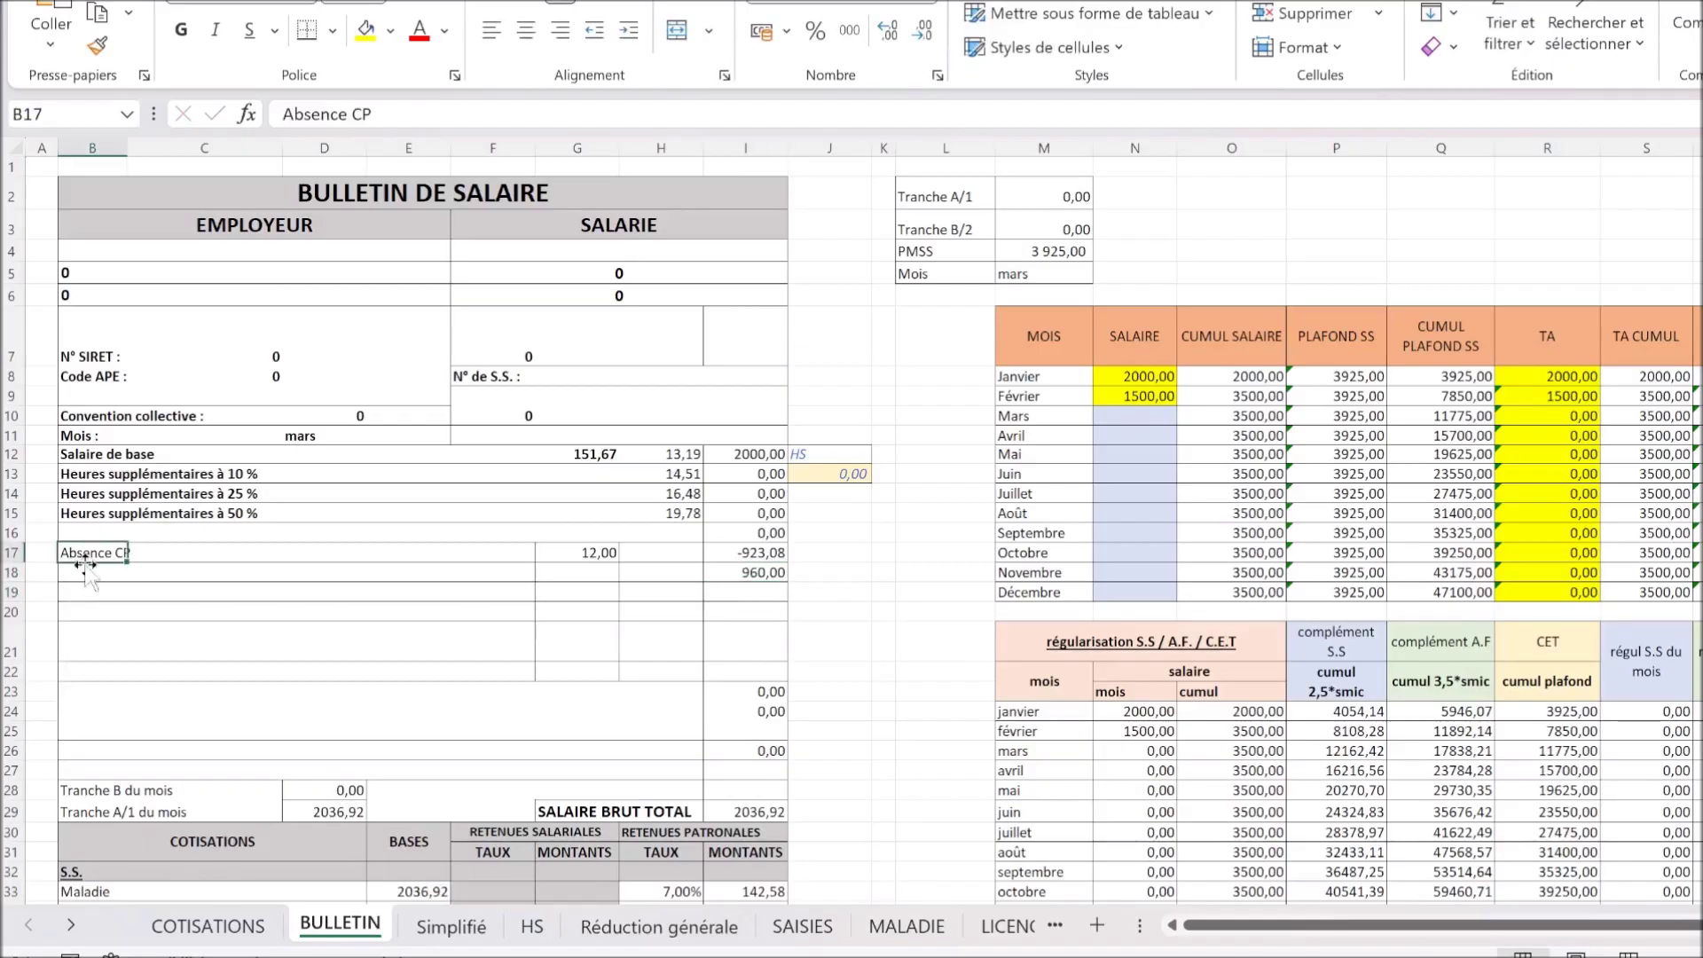
left_click(78, 575)
type("ICP")
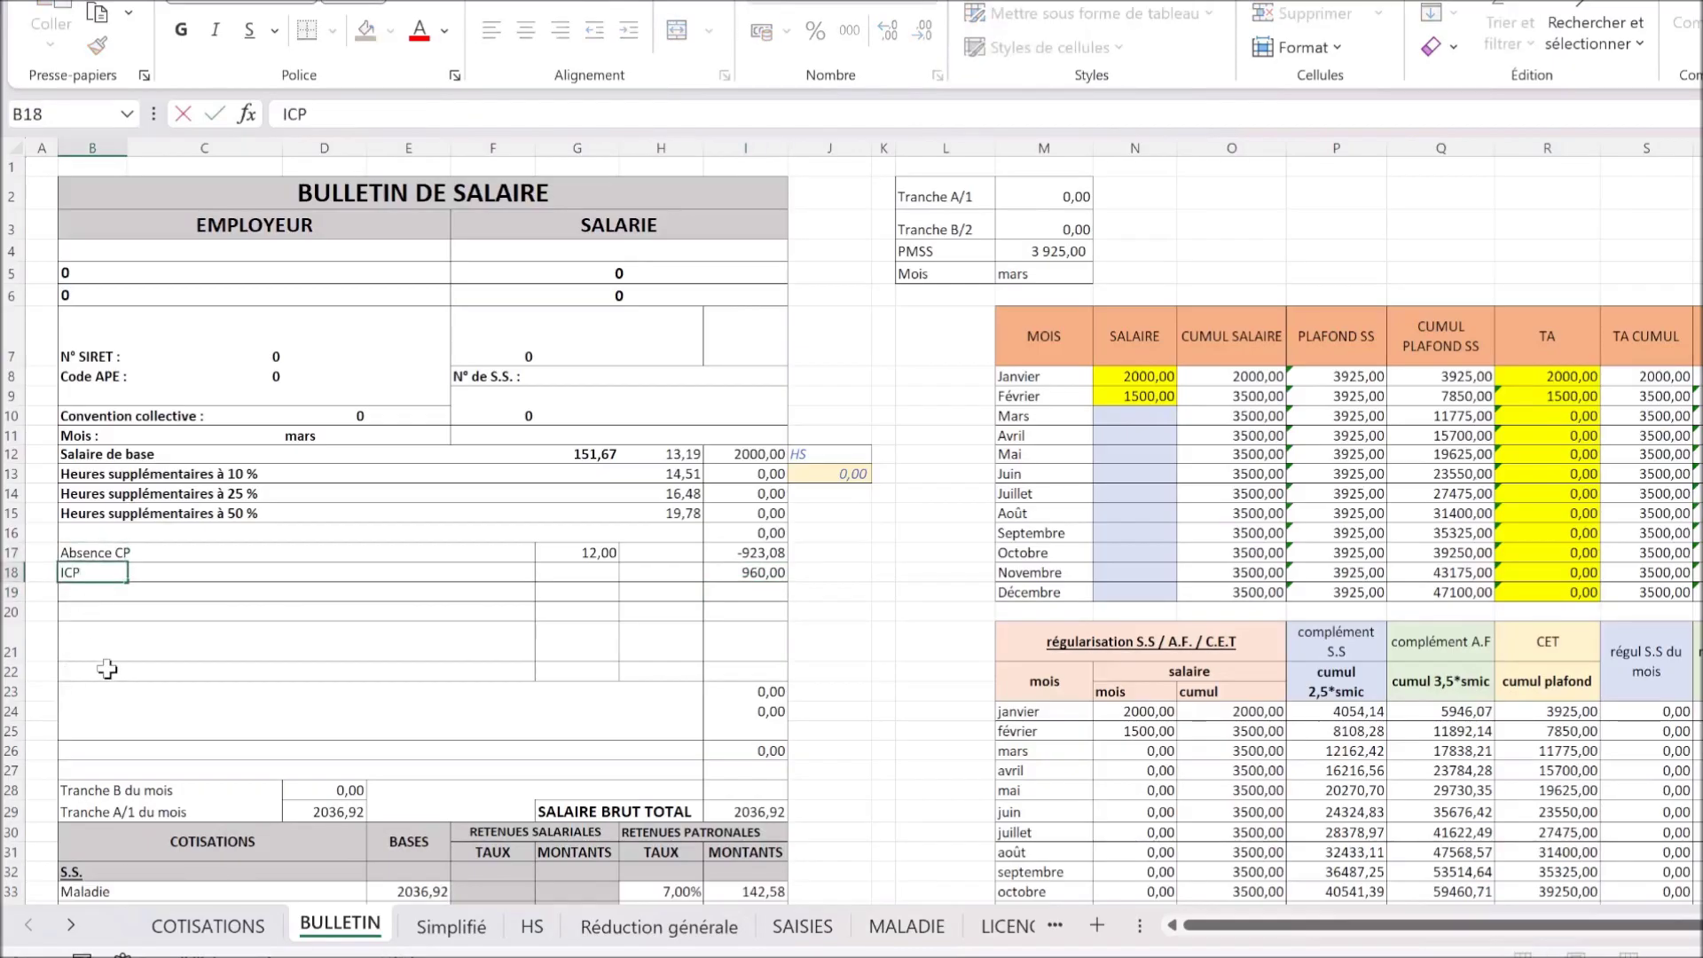
key("Return")
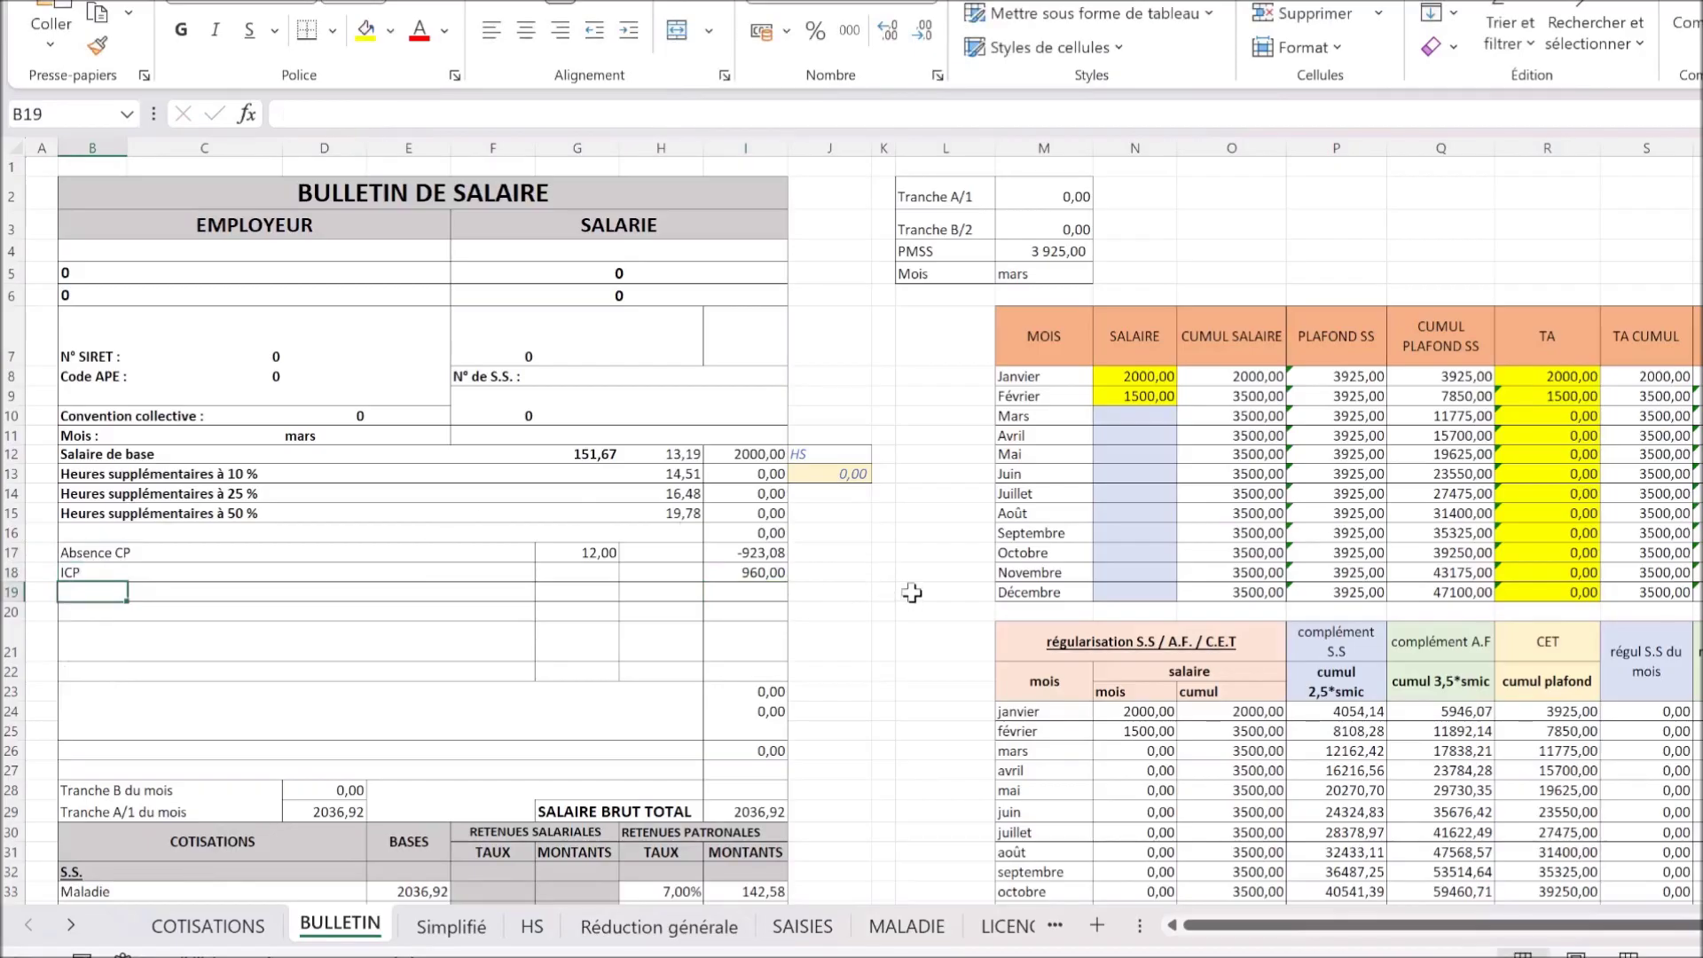
Step: Enter 2036,92 as the Mars salary in N10 of the monthly table and fill the cell yellow
scroll(912, 593, "down", 1)
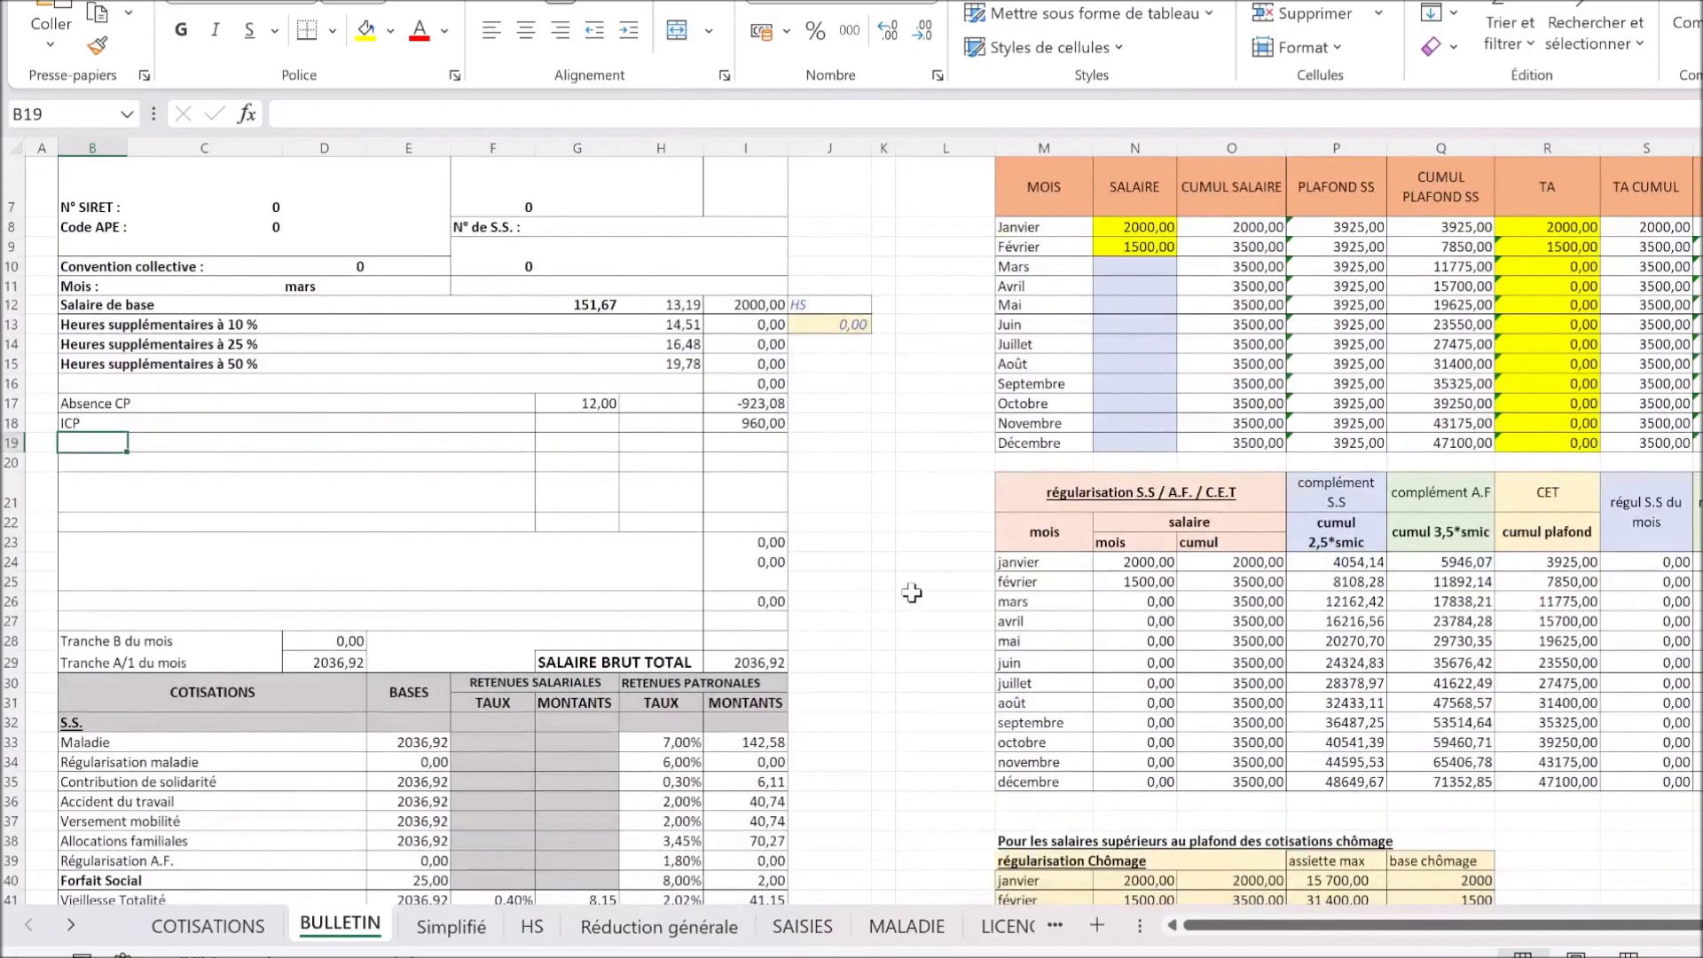
left_click(1128, 265)
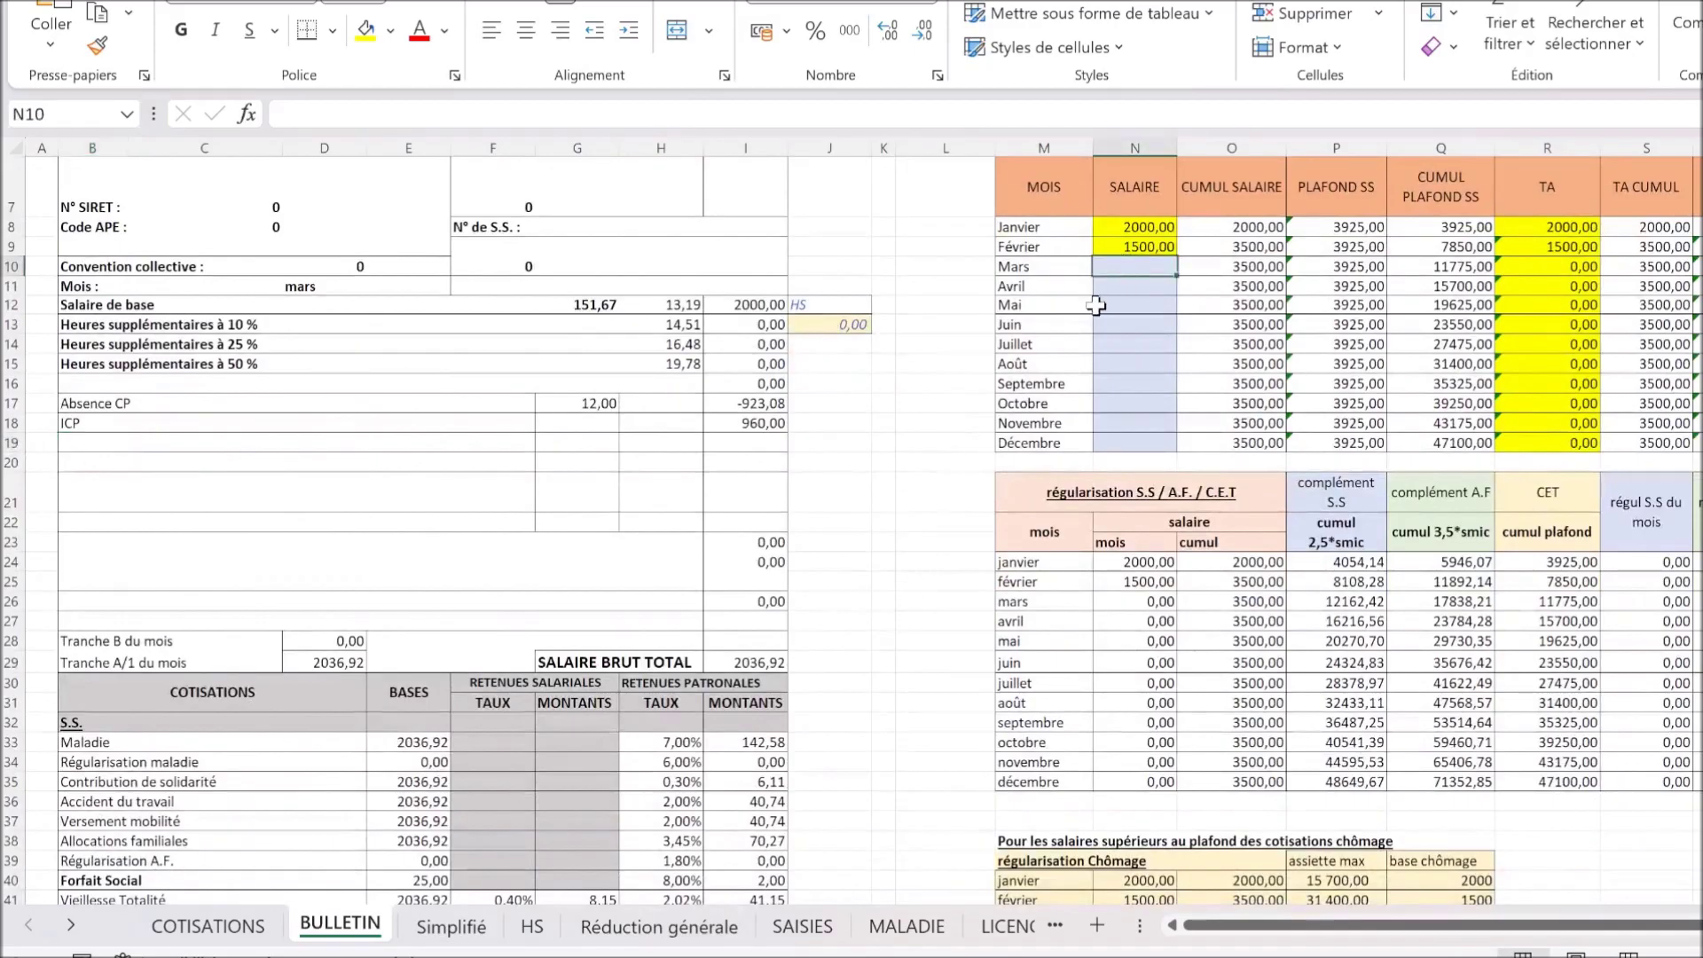
scroll(1084, 337, "up", 1)
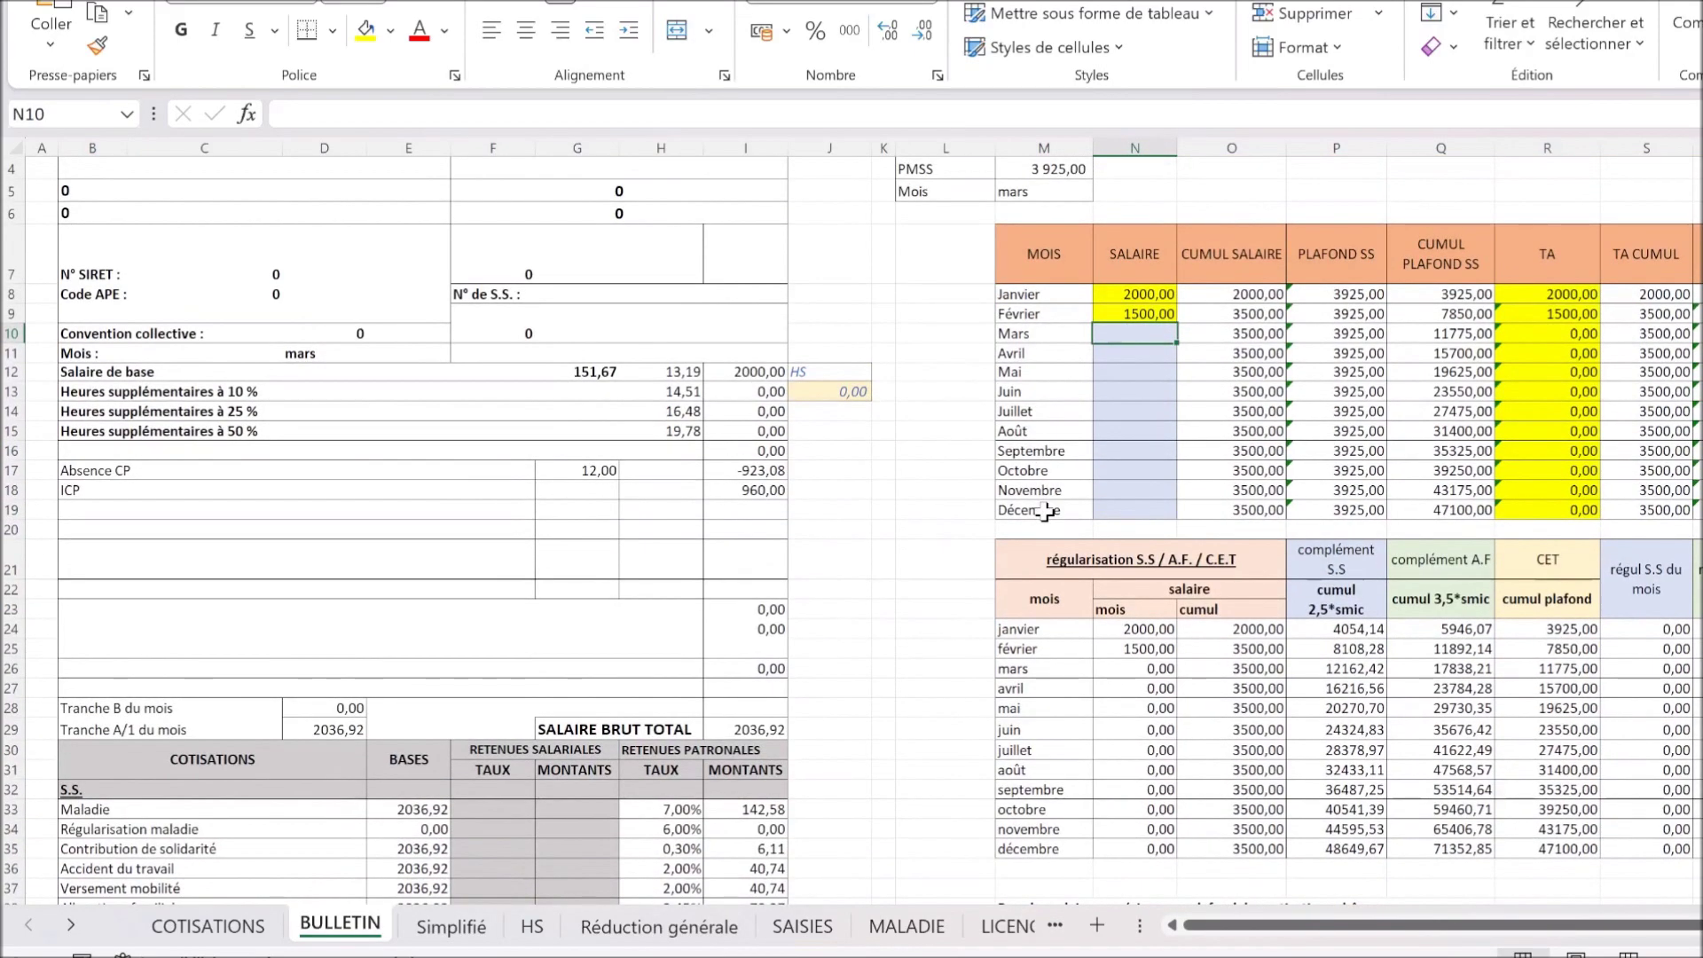
type("203")
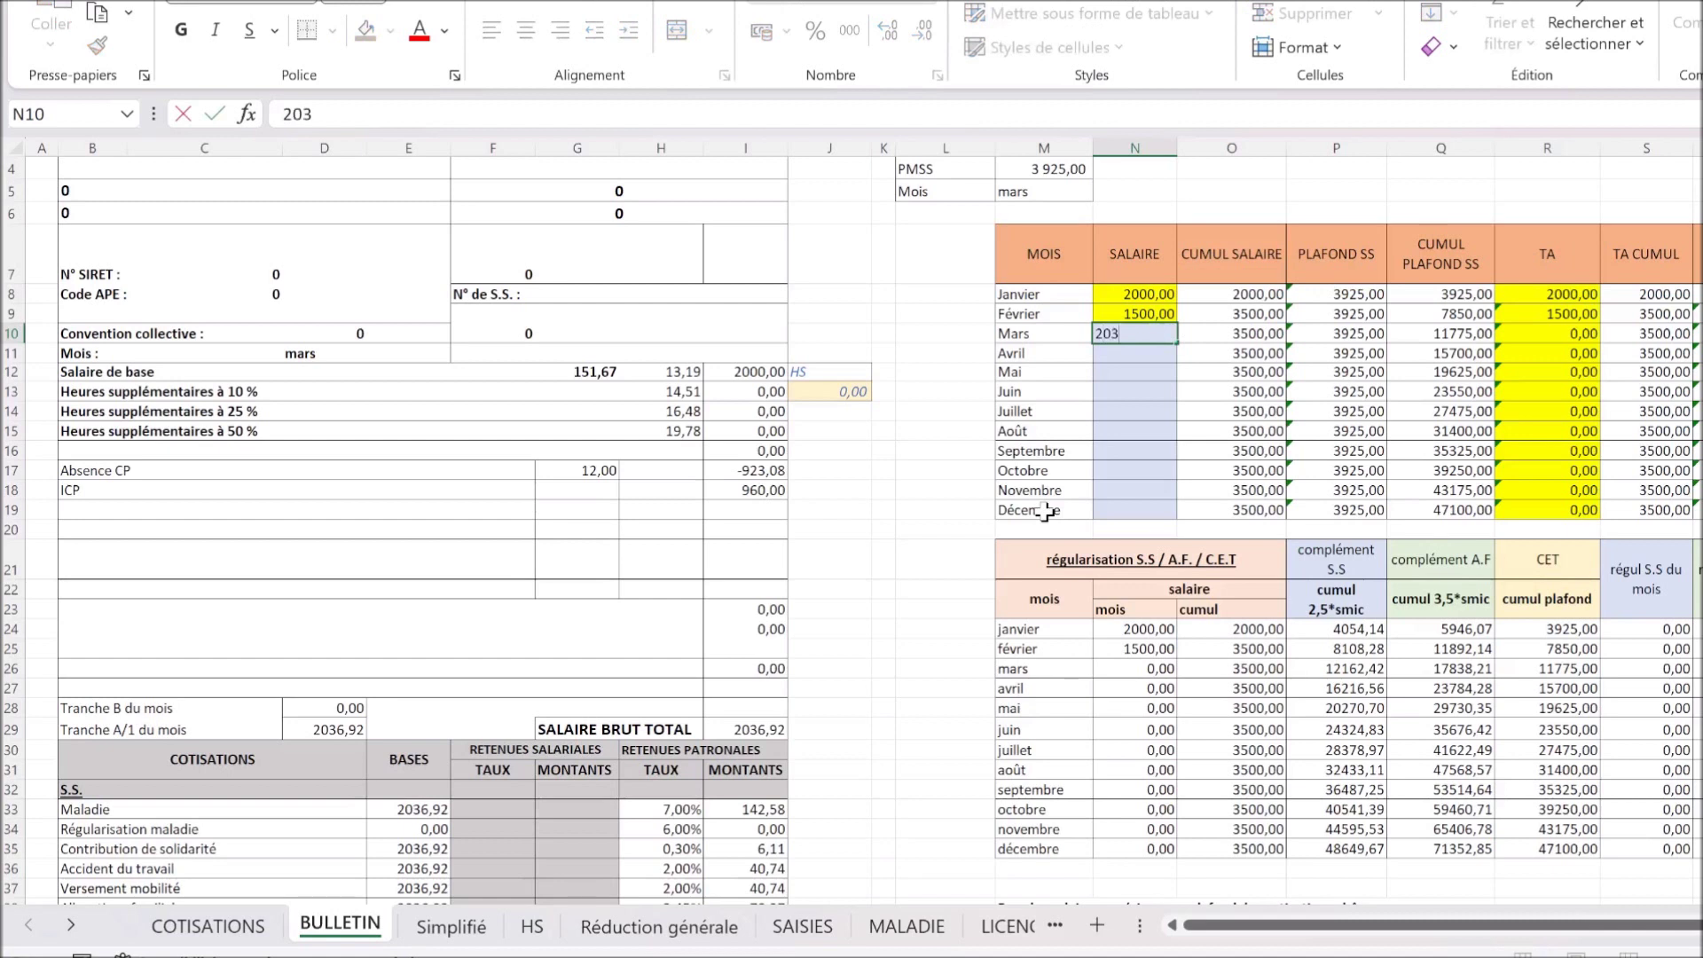
type("6,92")
key("Return")
left_click(1113, 333)
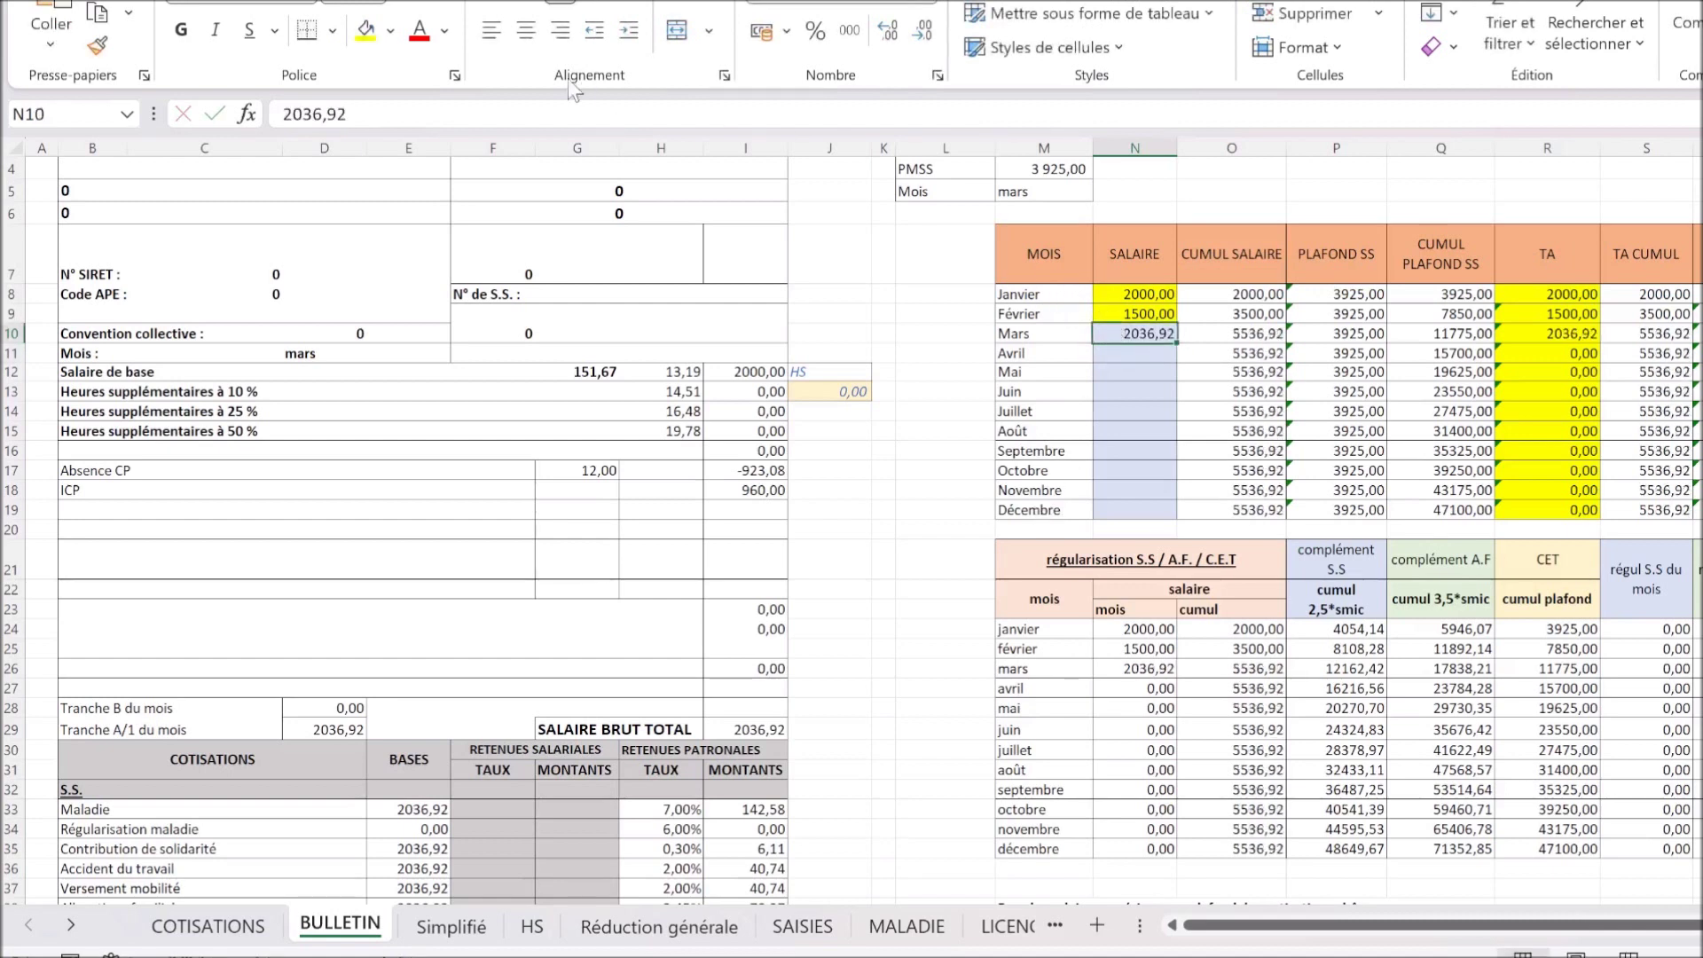
left_click(938, 670)
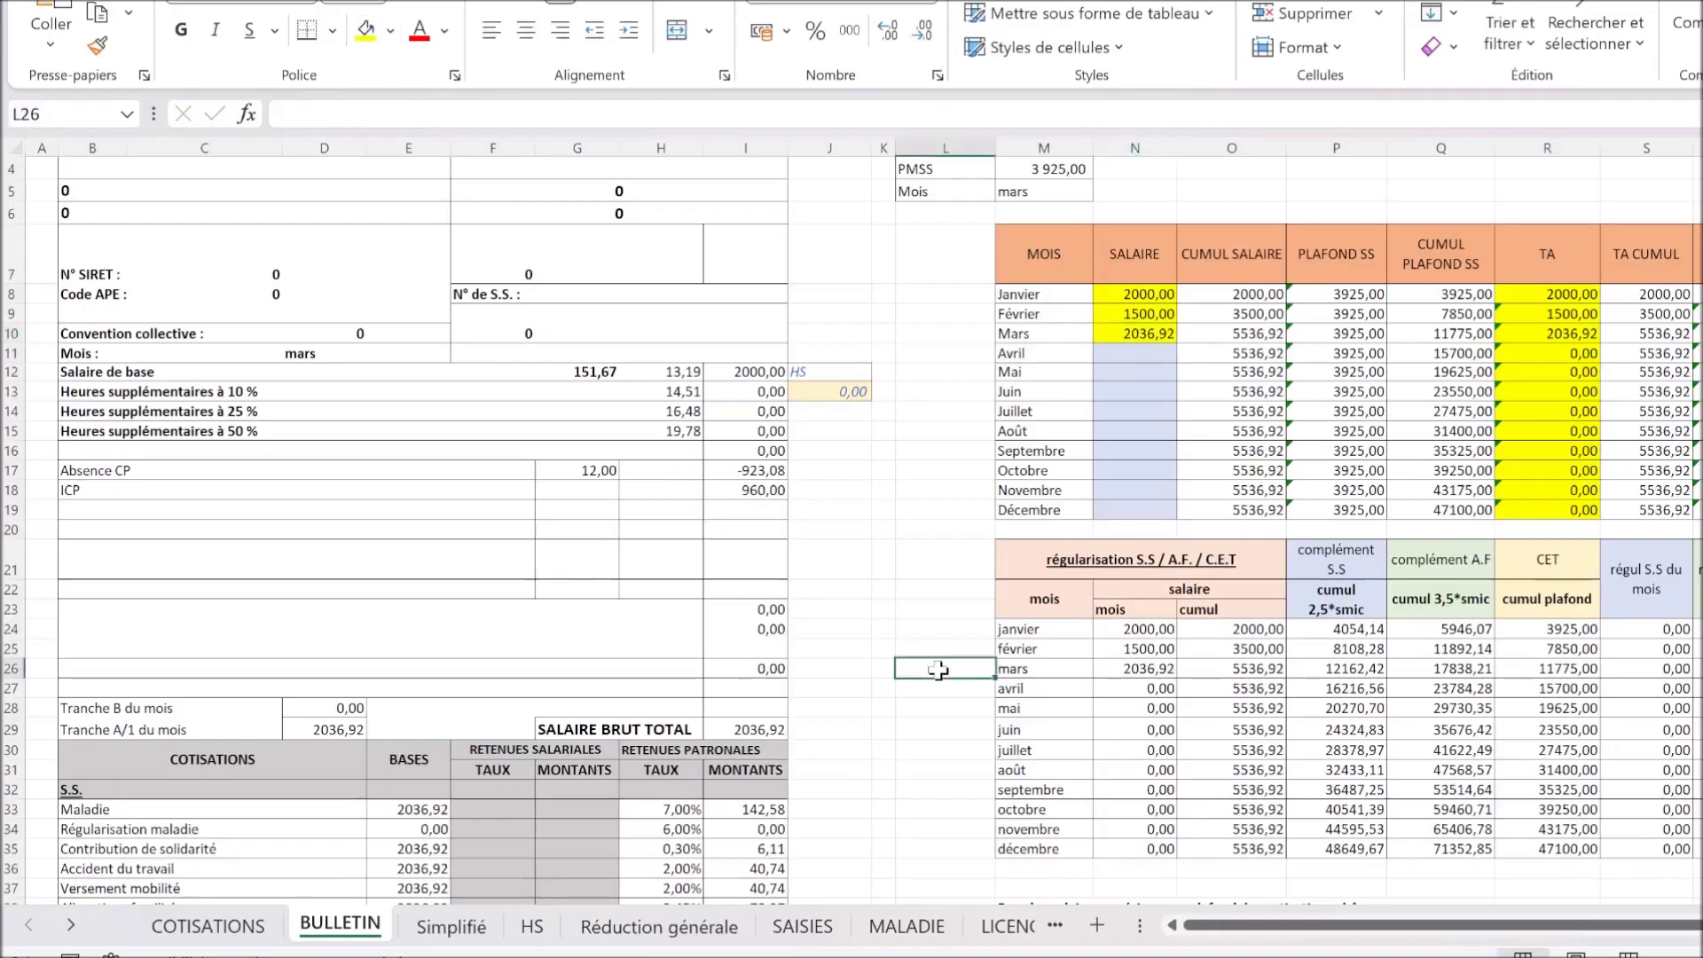
Step: On the Réduction générale sheet, enter a base salary of 2000 for Mars
scroll(941, 665, "down", 5)
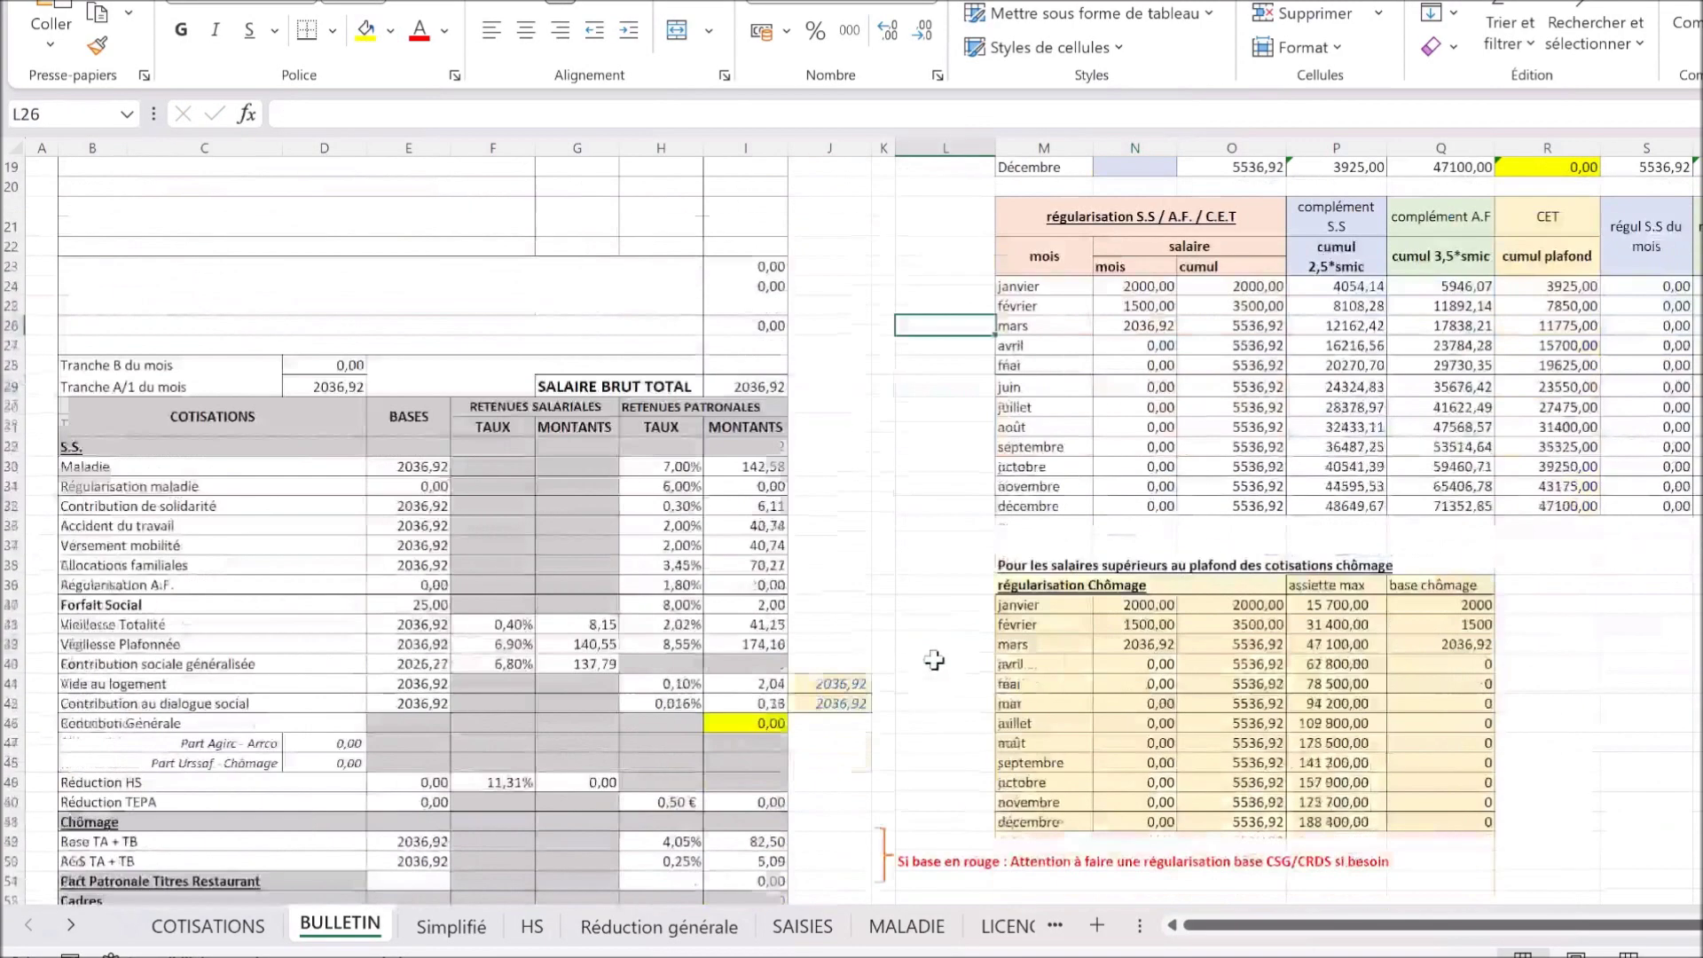
left_click(720, 726)
left_click(658, 926)
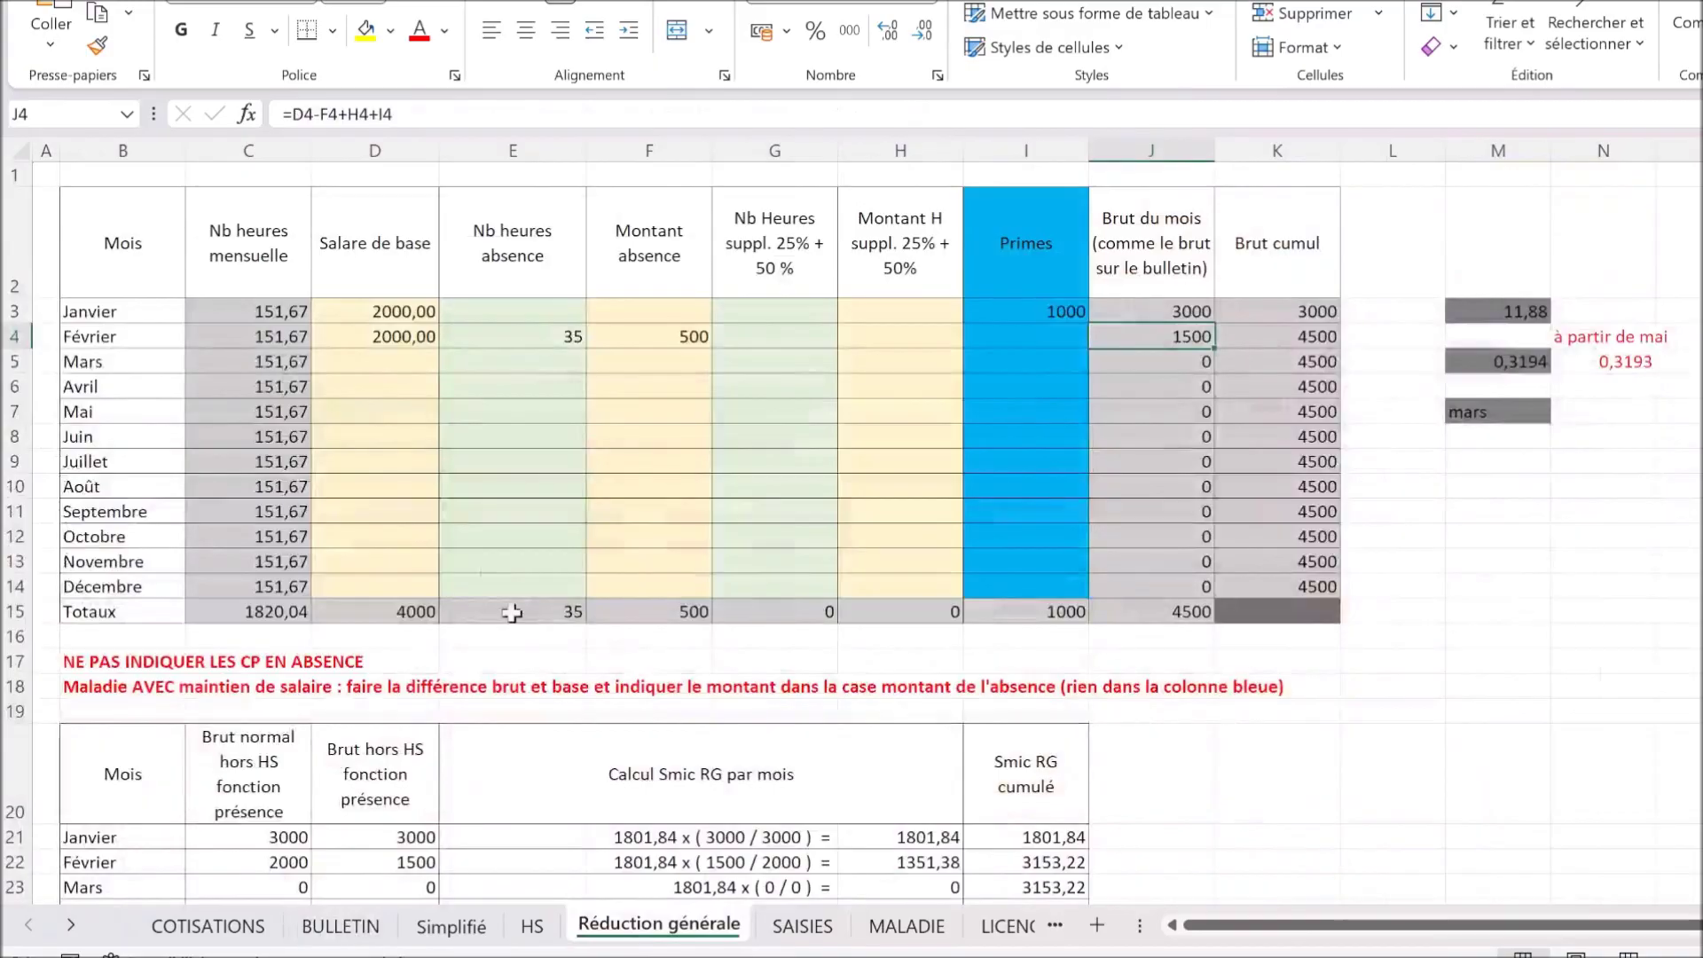
left_click(344, 356)
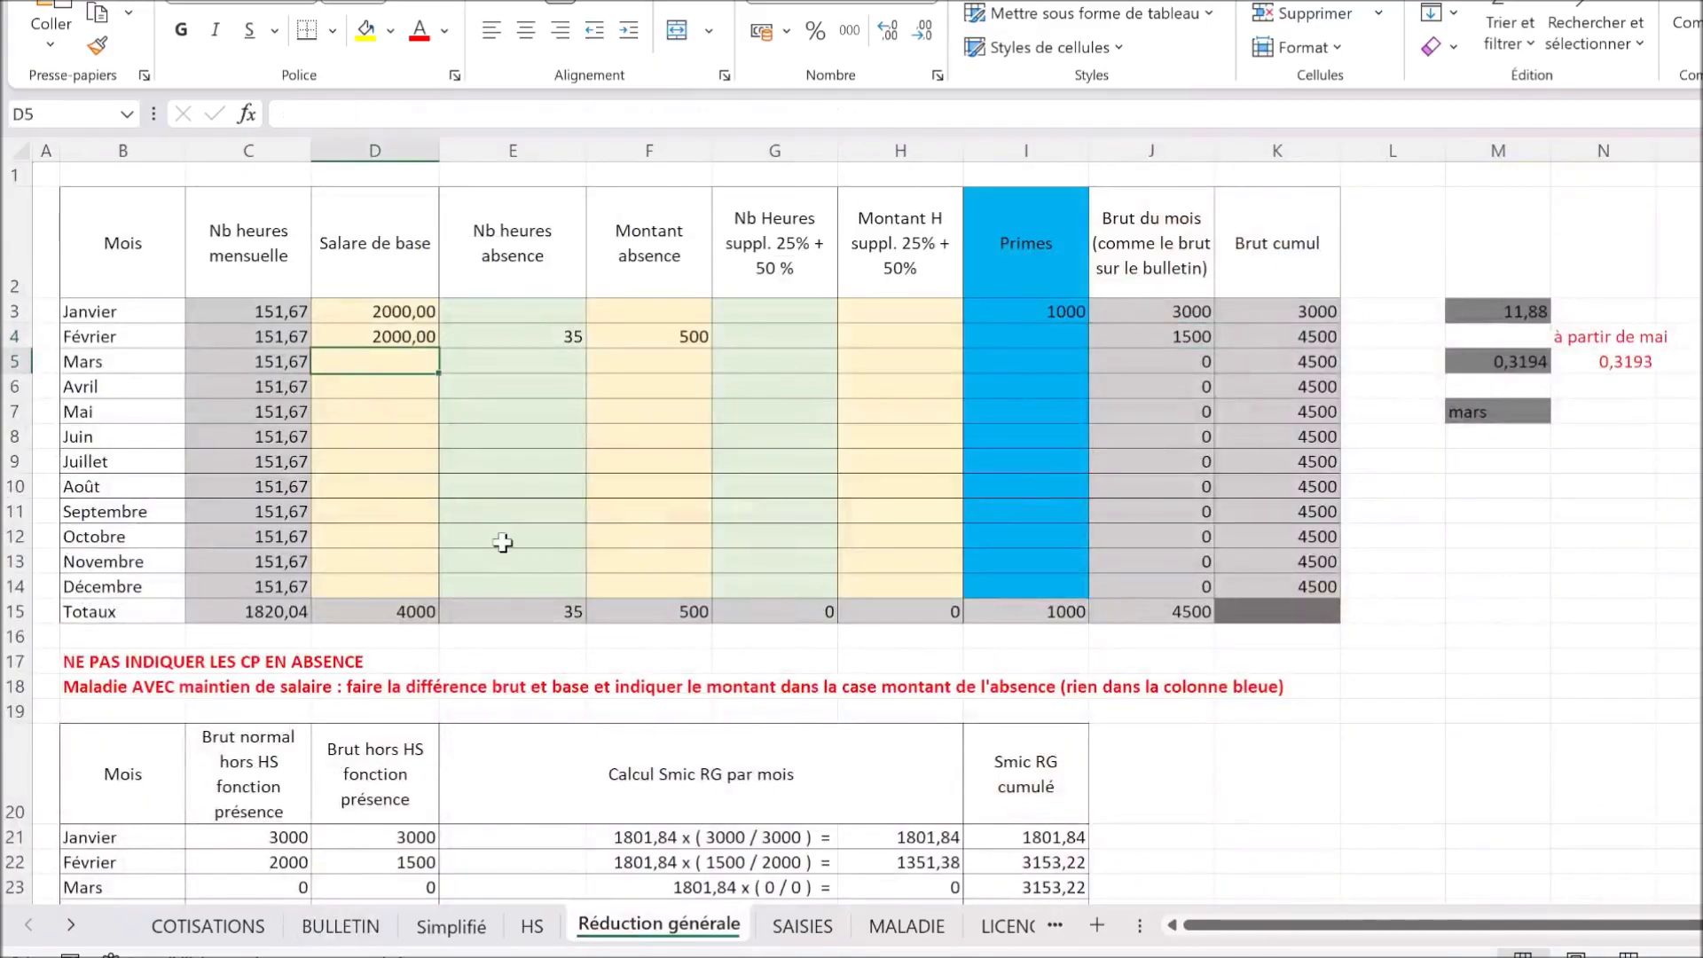
type("2000")
key("Return")
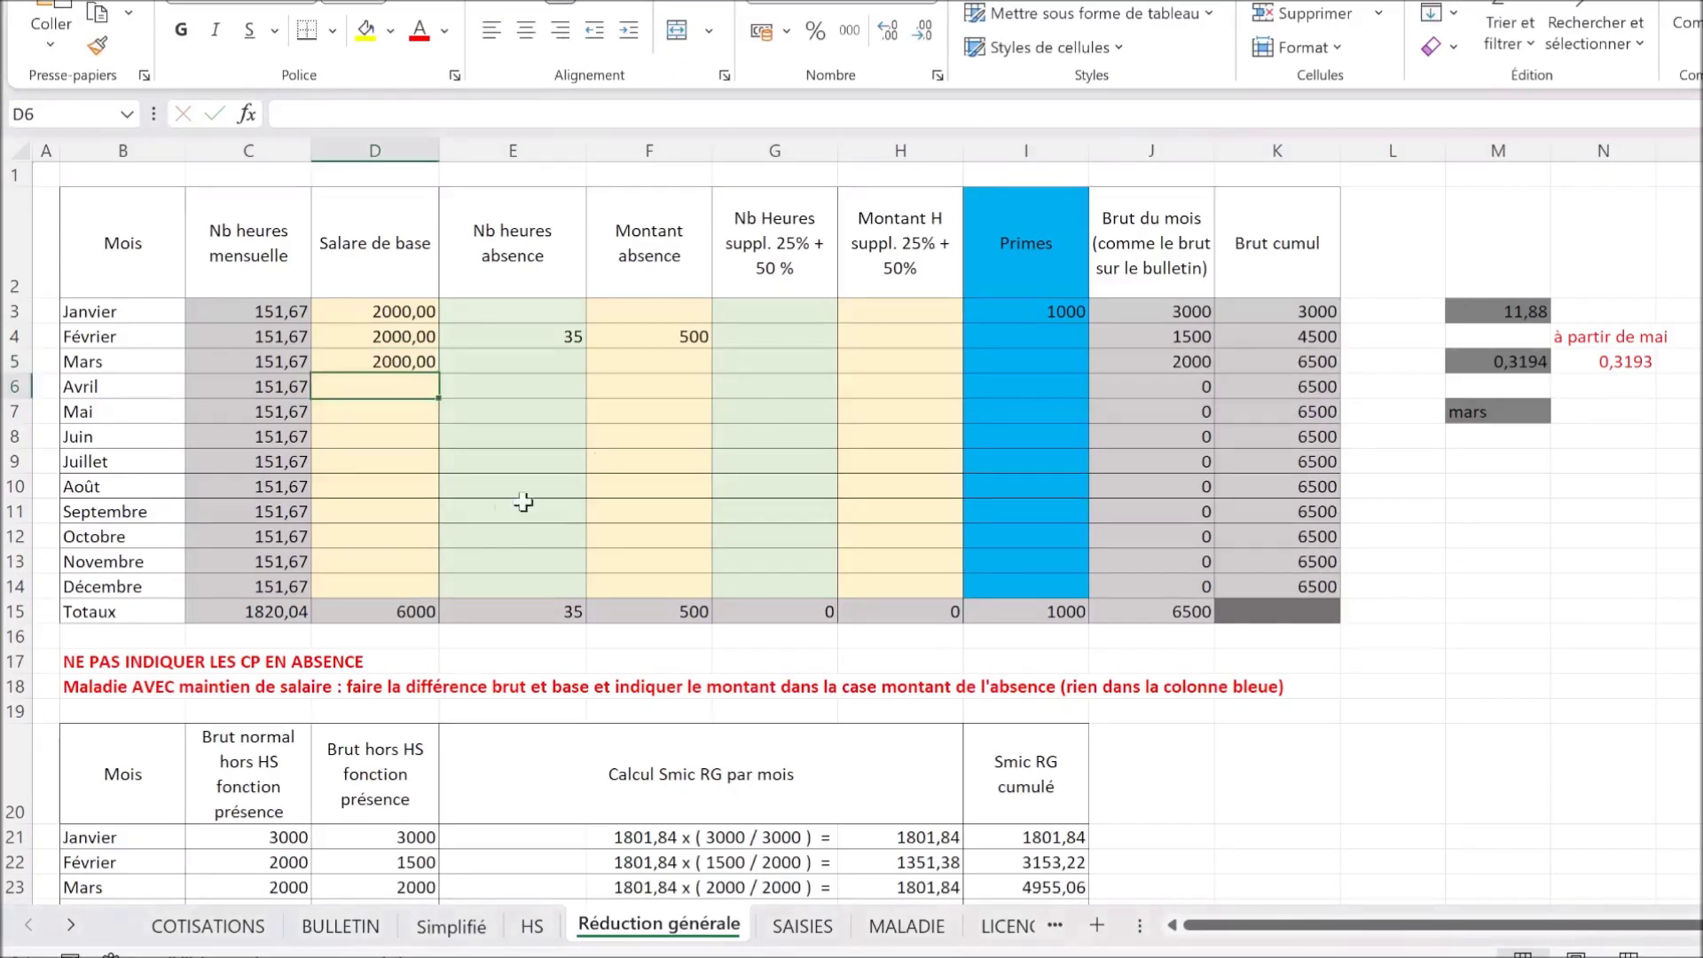
Step: Fill the note "NE PAS INDIQUER LES CP EN ABSENCE" in B17:D17 with yellow
left_click(73, 662)
left_click_drag(73, 662, 355, 672)
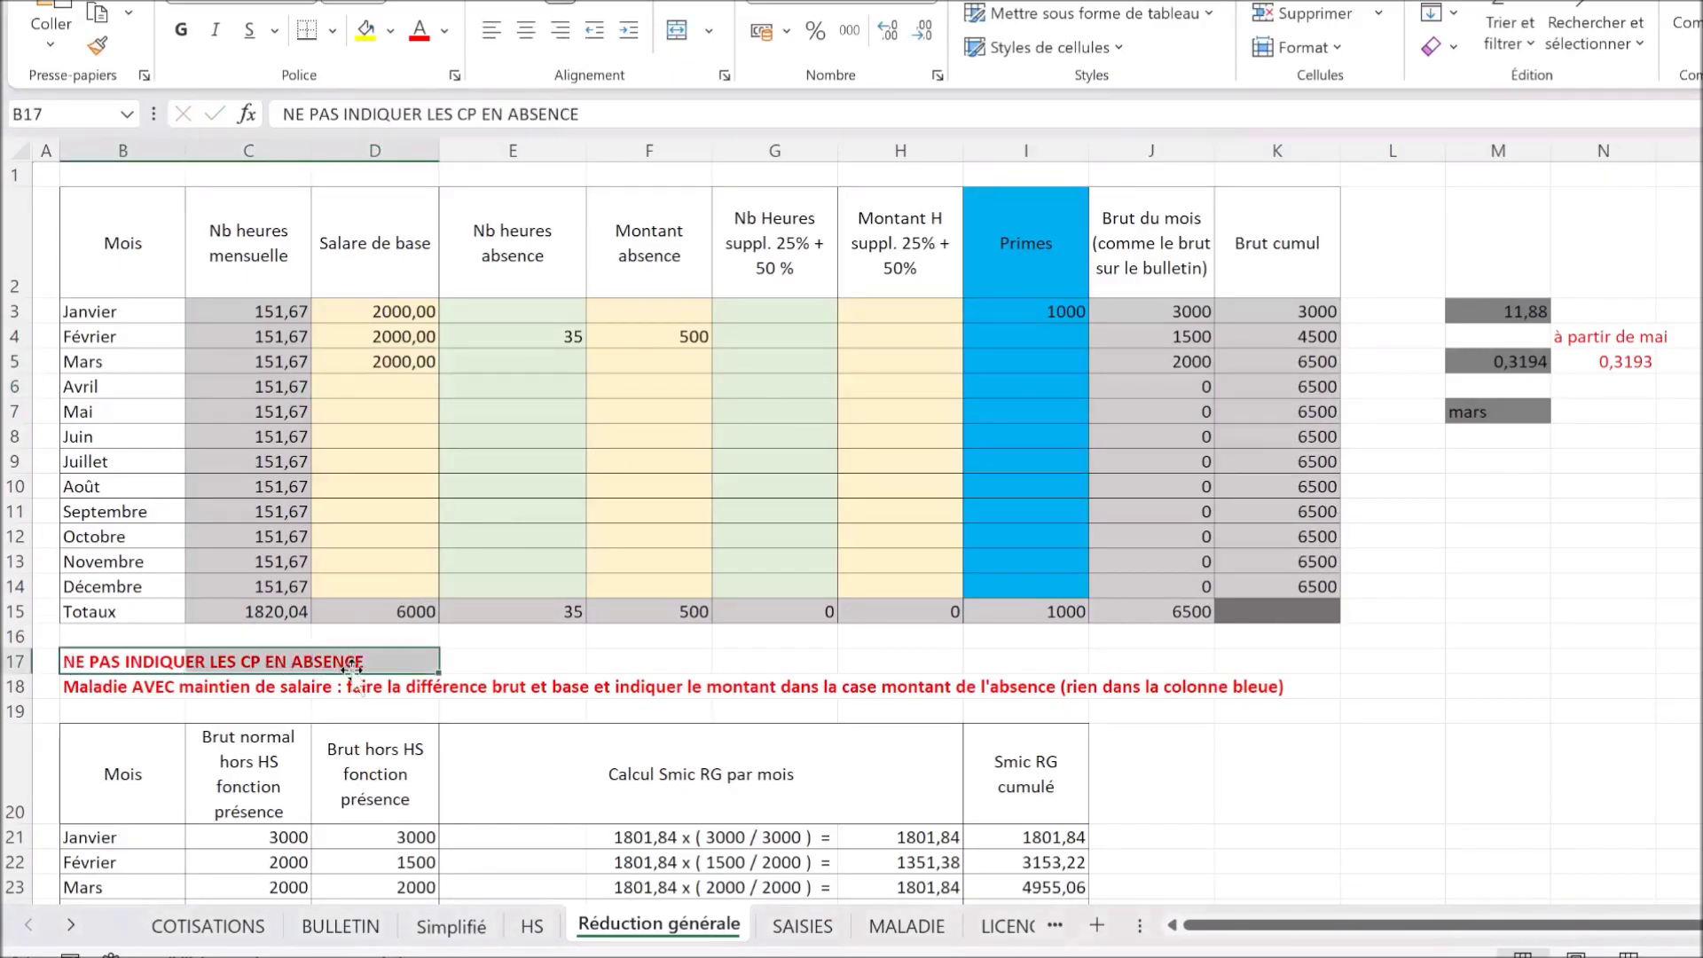
left_click(376, 39)
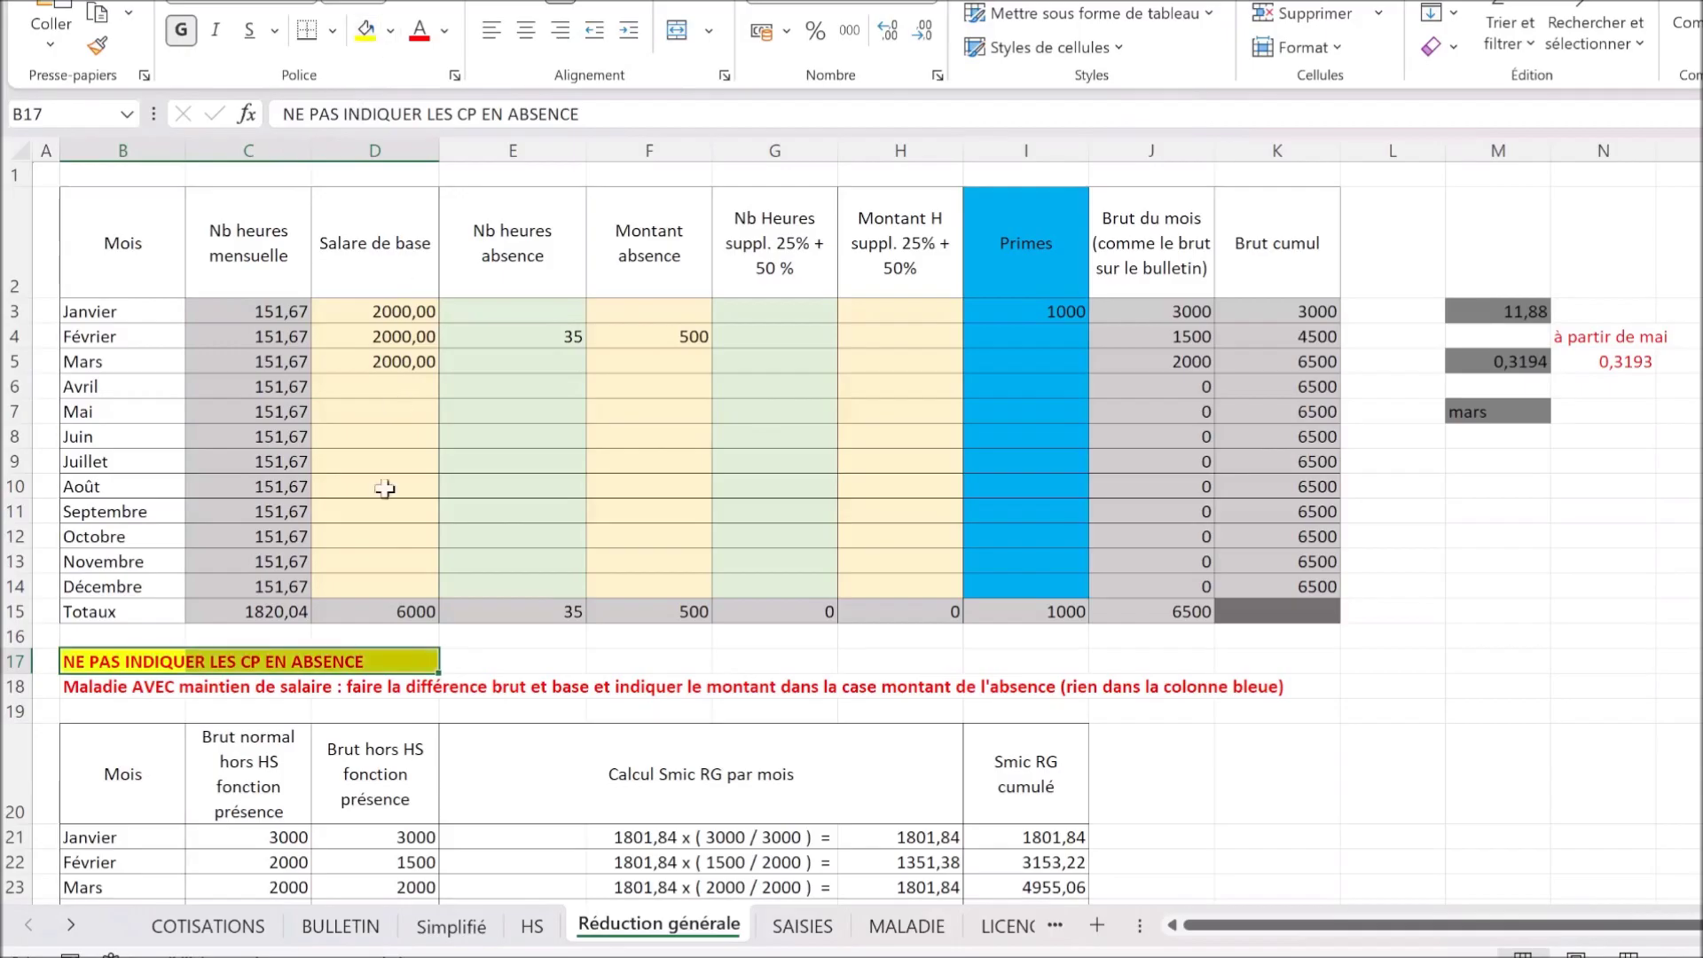
left_click(593, 660)
Step: Leave Mars's absence hours and amount empty, enter 36,92 as its Primes, and check the monthly gross in J5
left_click_drag(503, 361, 646, 357)
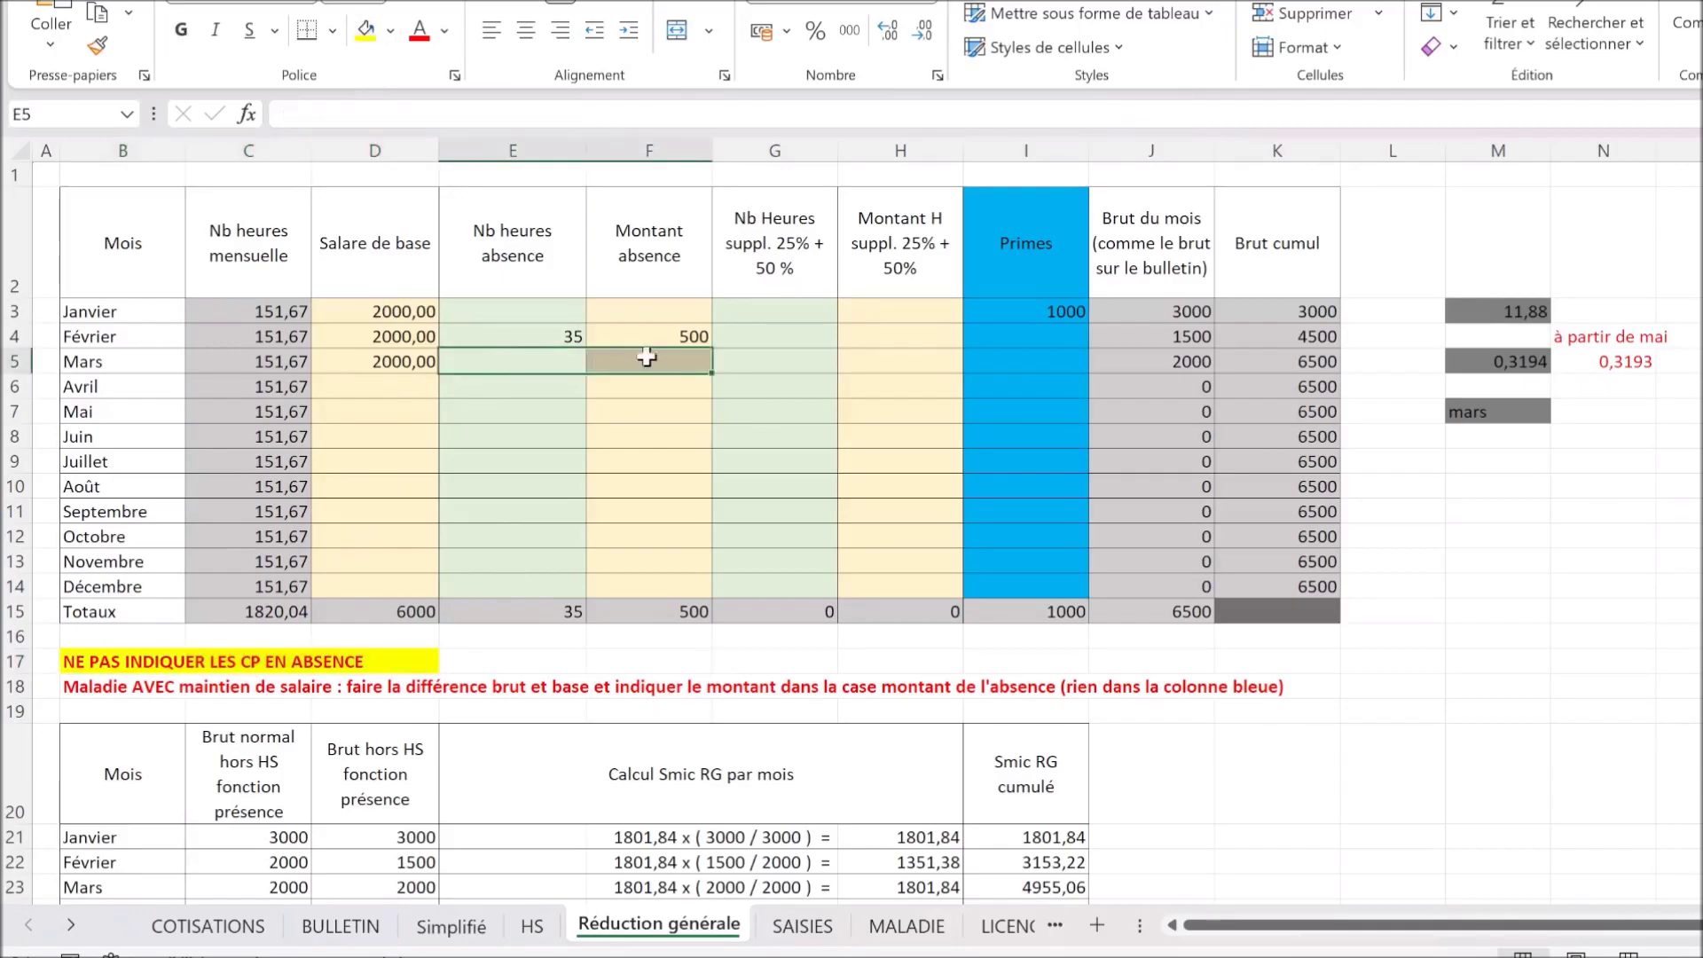
left_click(1054, 364)
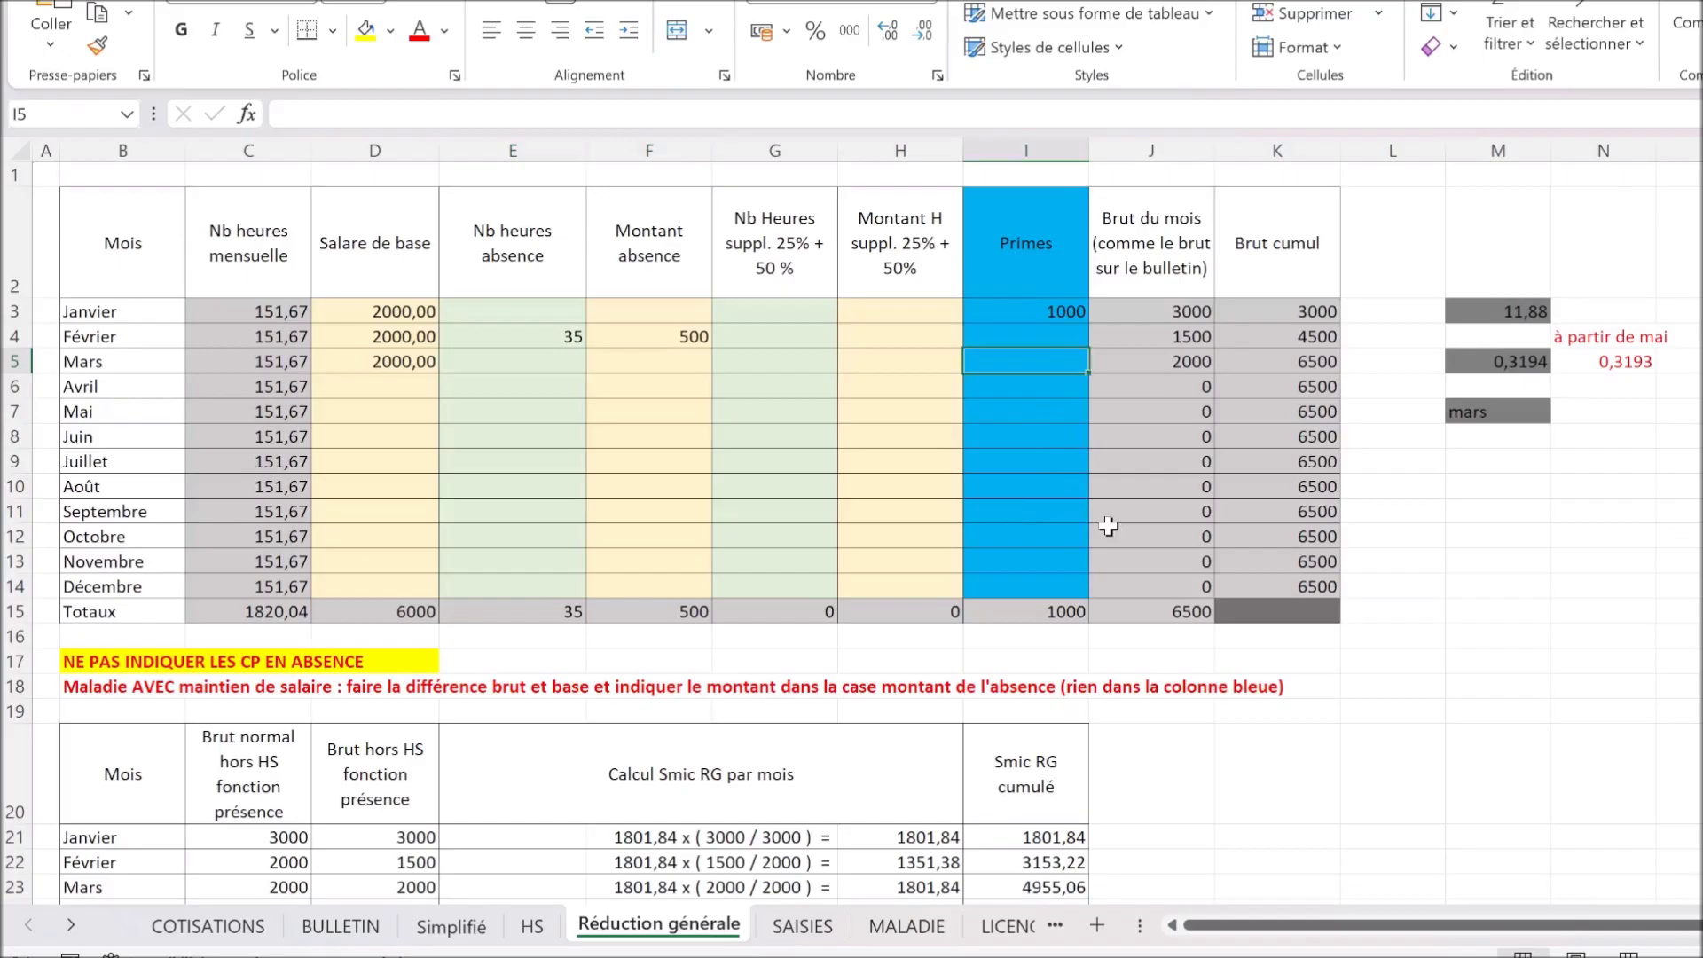
type("3")
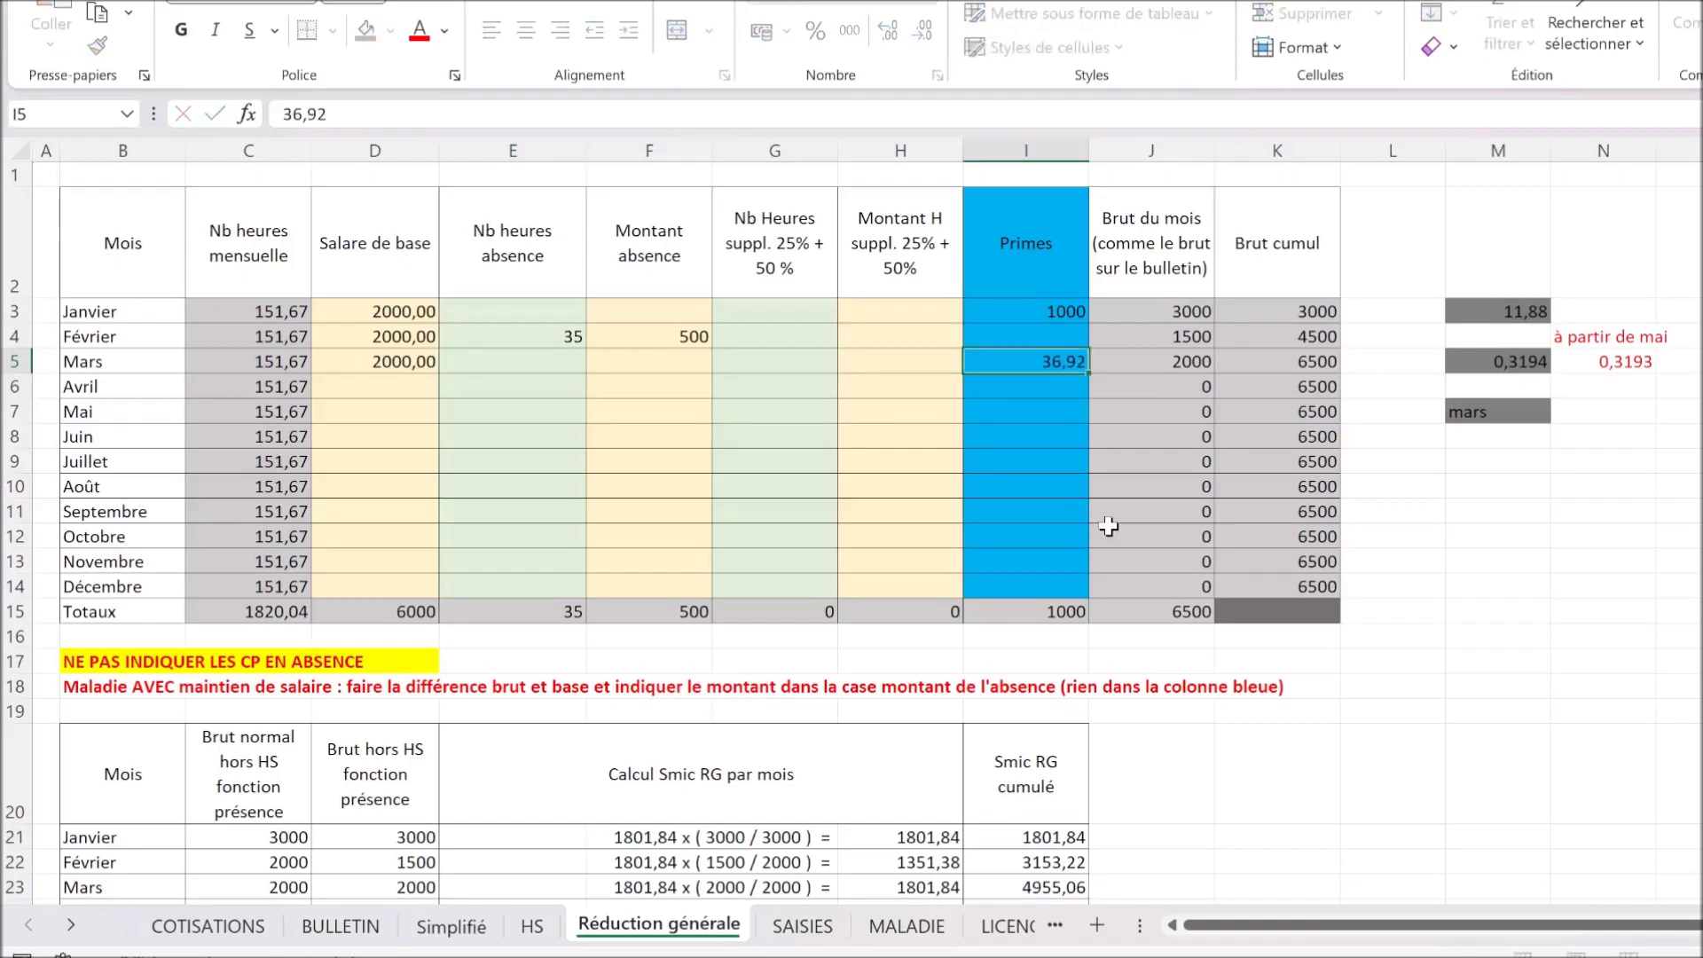
type("6,92")
key("Return")
left_click(1122, 359)
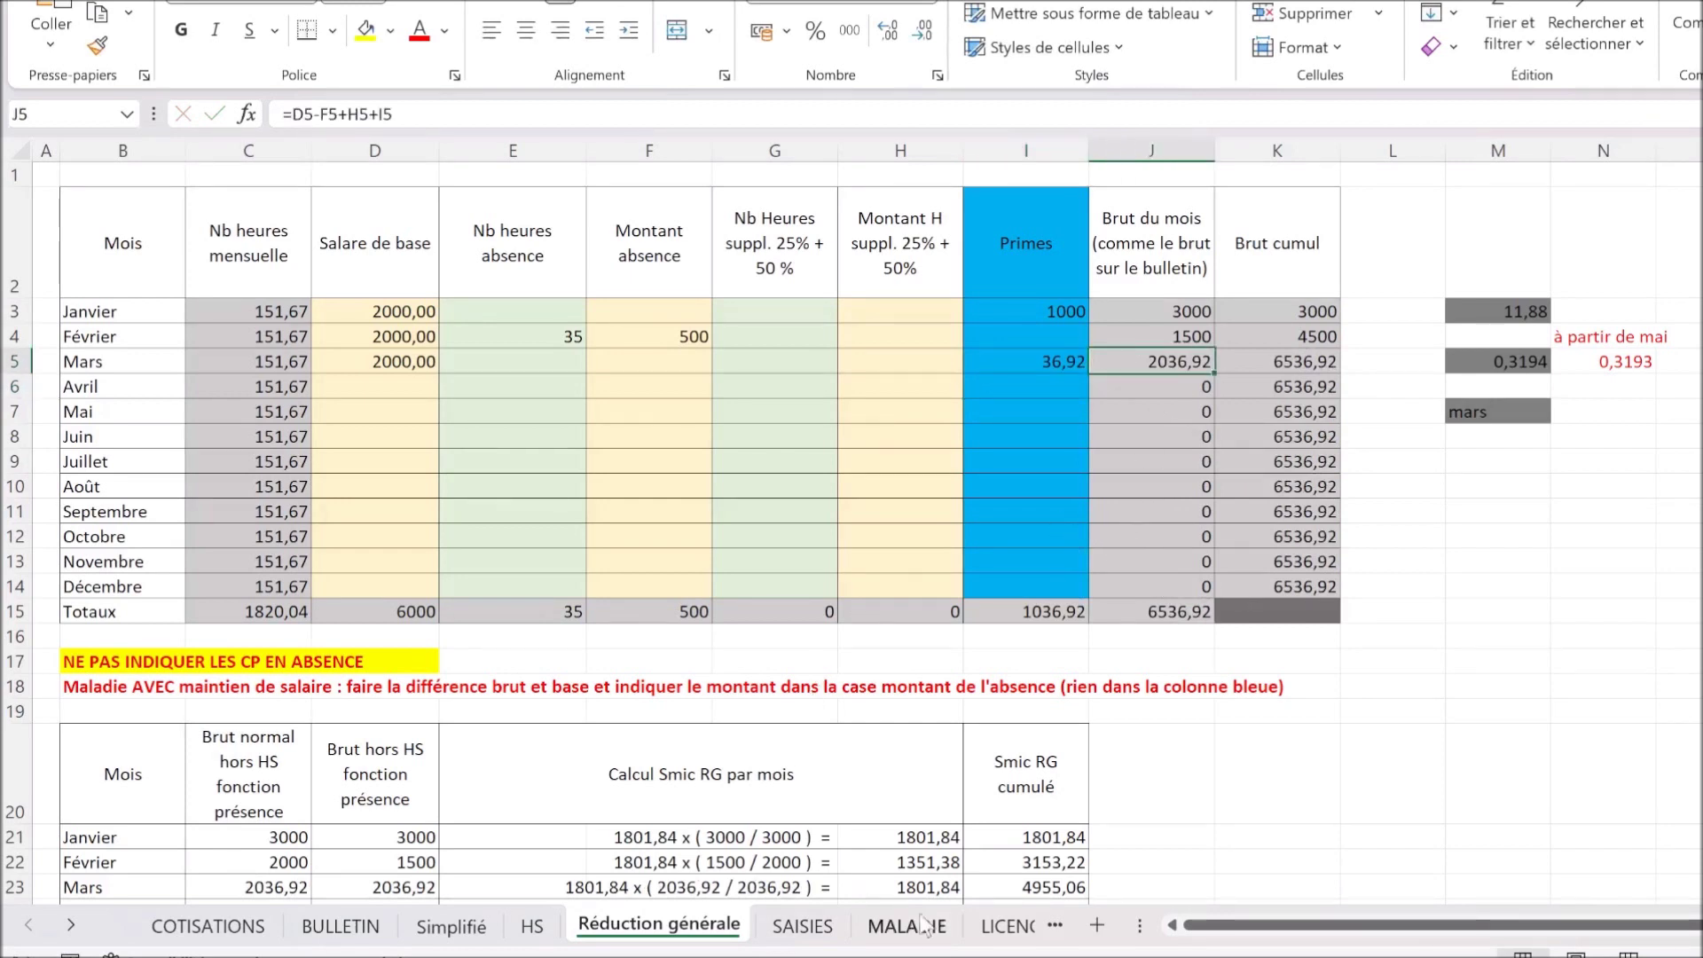
Step: Check the Réduction Générale amount in I46 of the BULLETIN sheet and review the rest of the March payslip
left_click(382, 927)
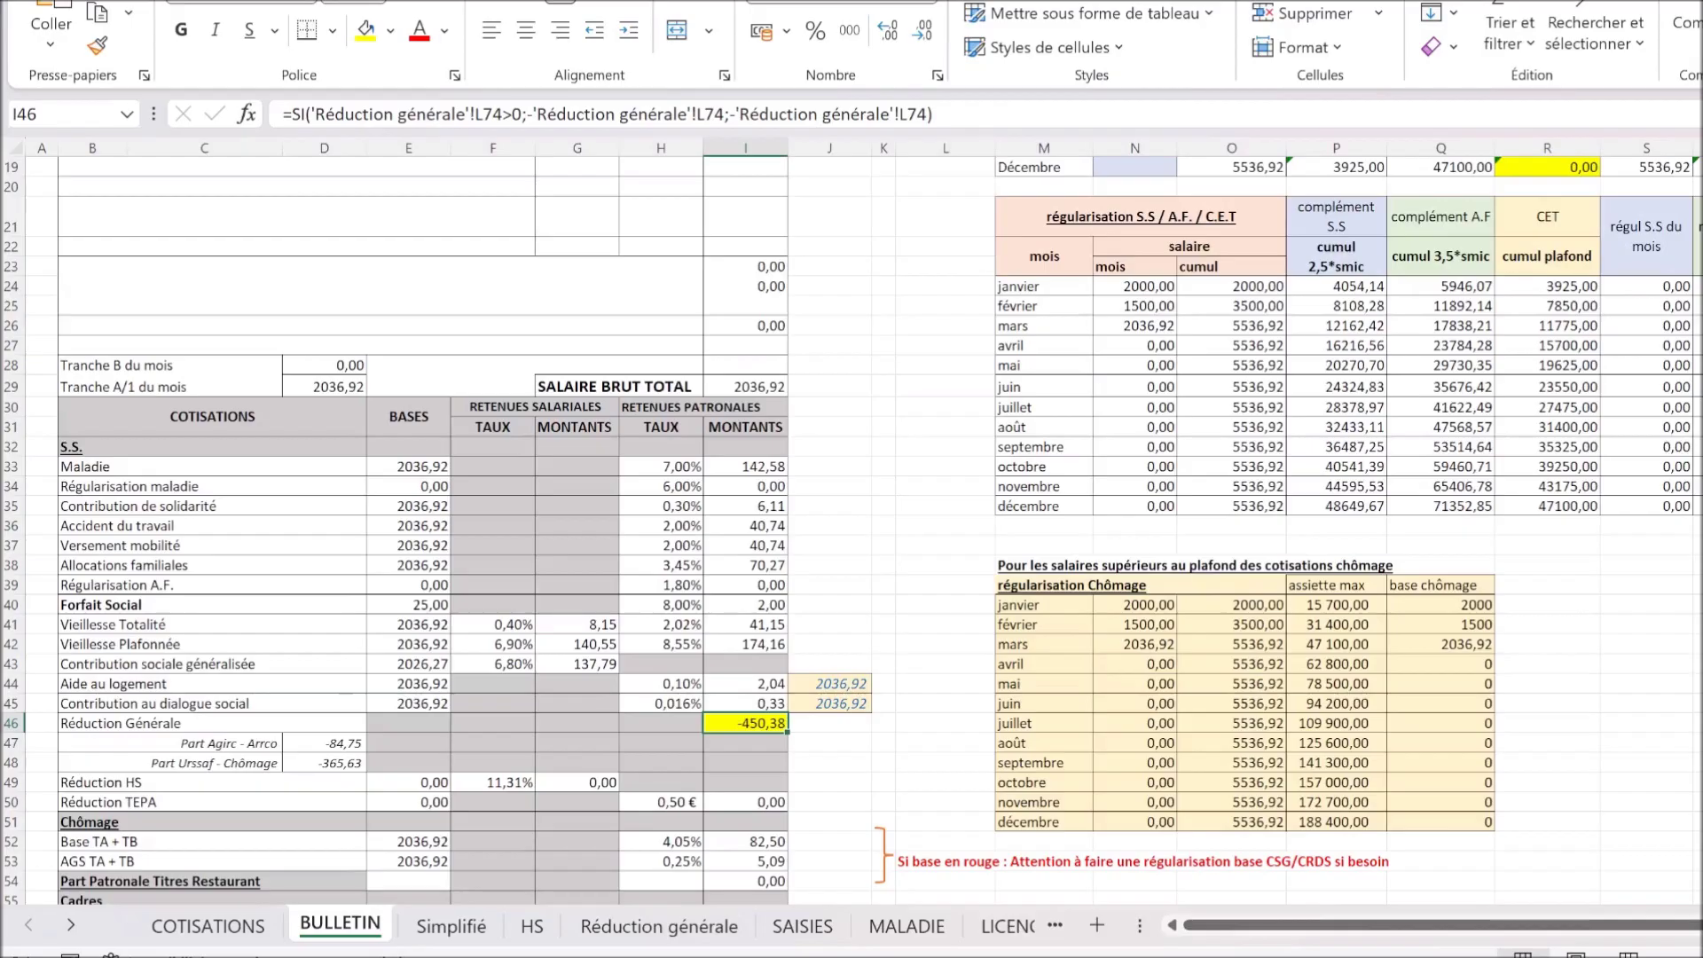
scroll(967, 738, "up", 4)
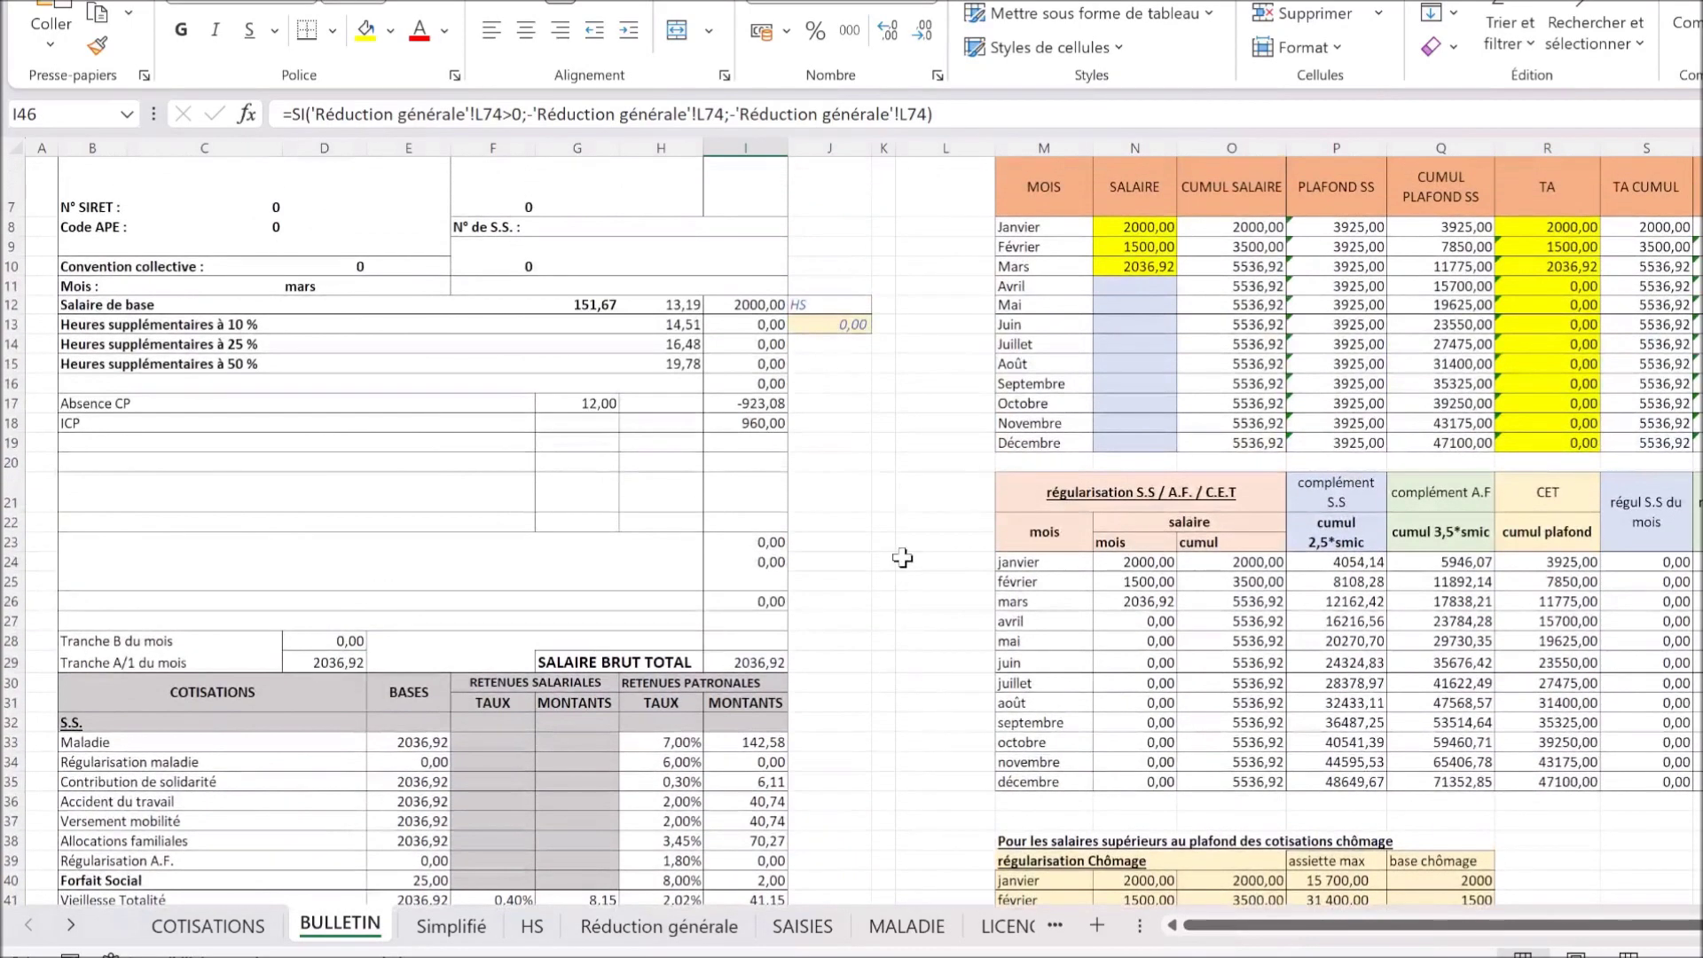
scroll(902, 557, "down", 15)
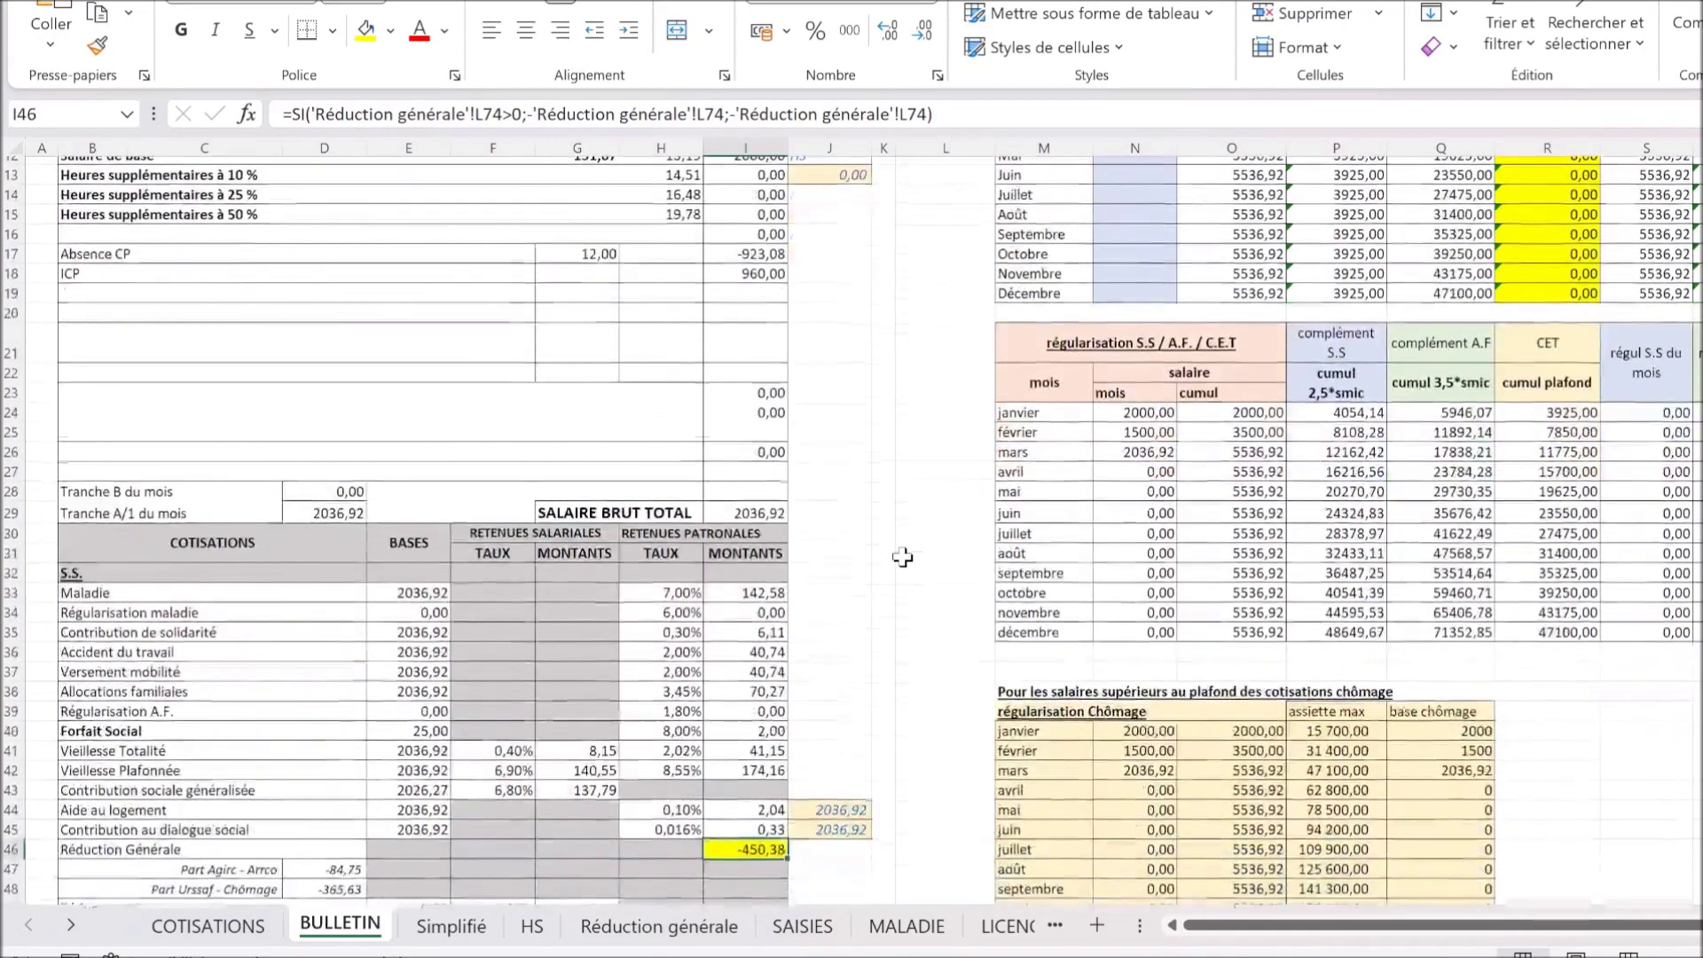
scroll(902, 557, "down", 2)
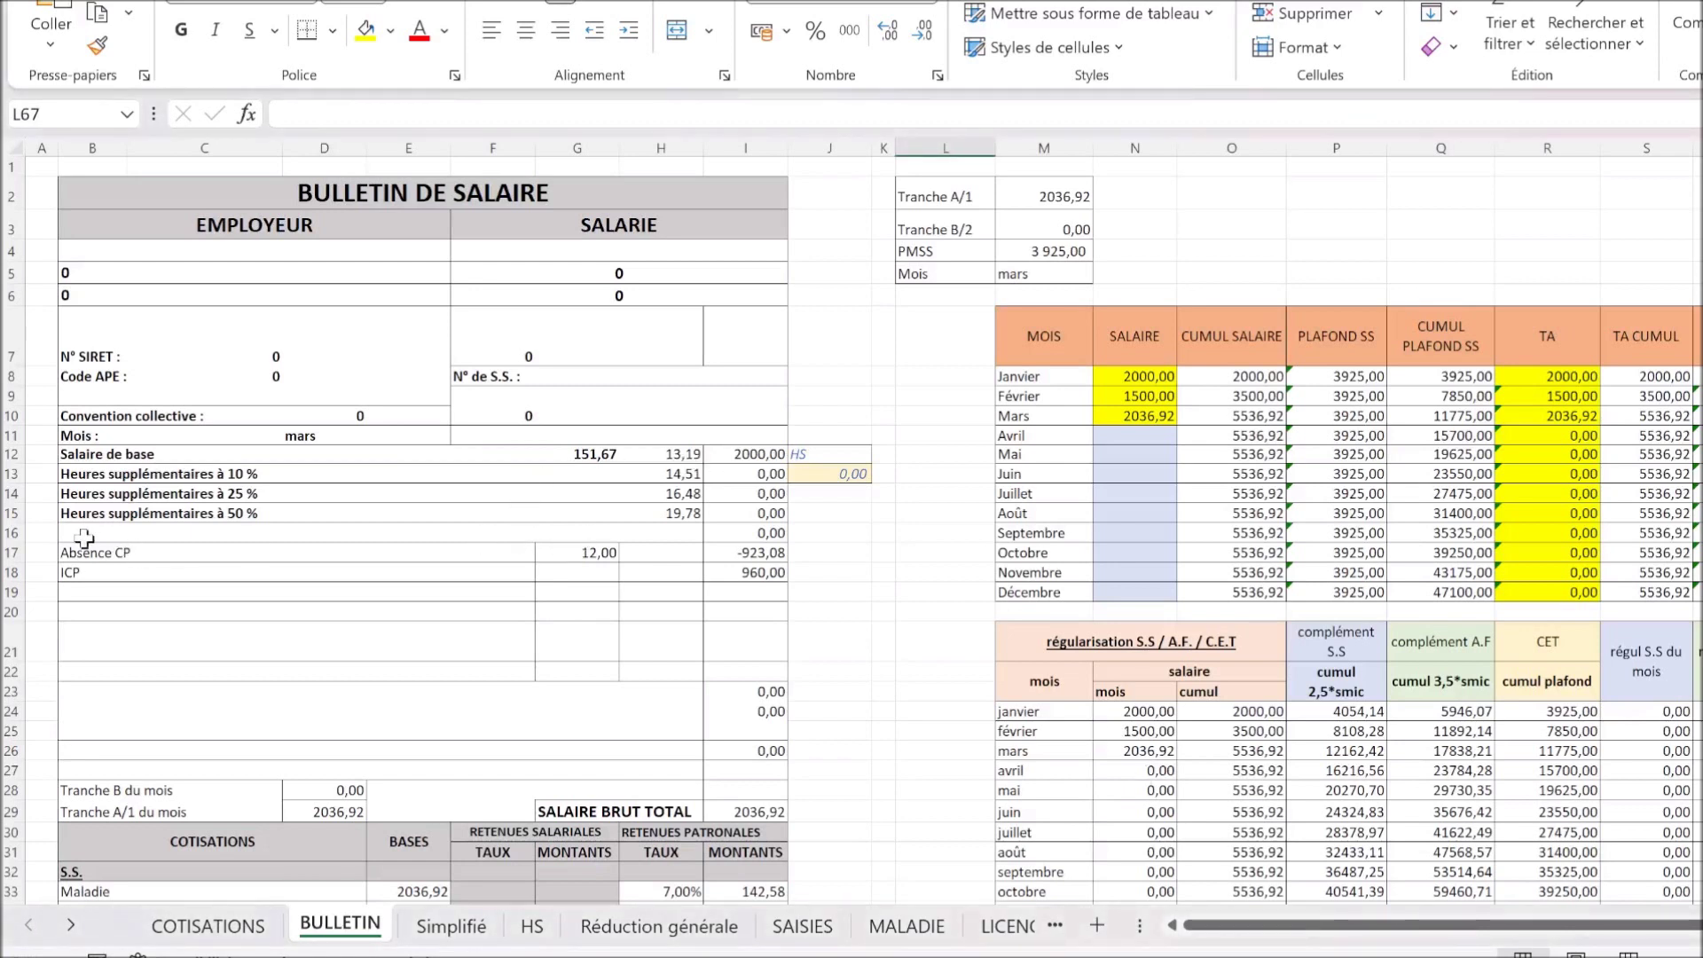
Step: Clear the Absence CP and ICP lines by filling the row 16 label, hours and amount cells down to row 18
left_click(50, 535)
left_click(88, 534)
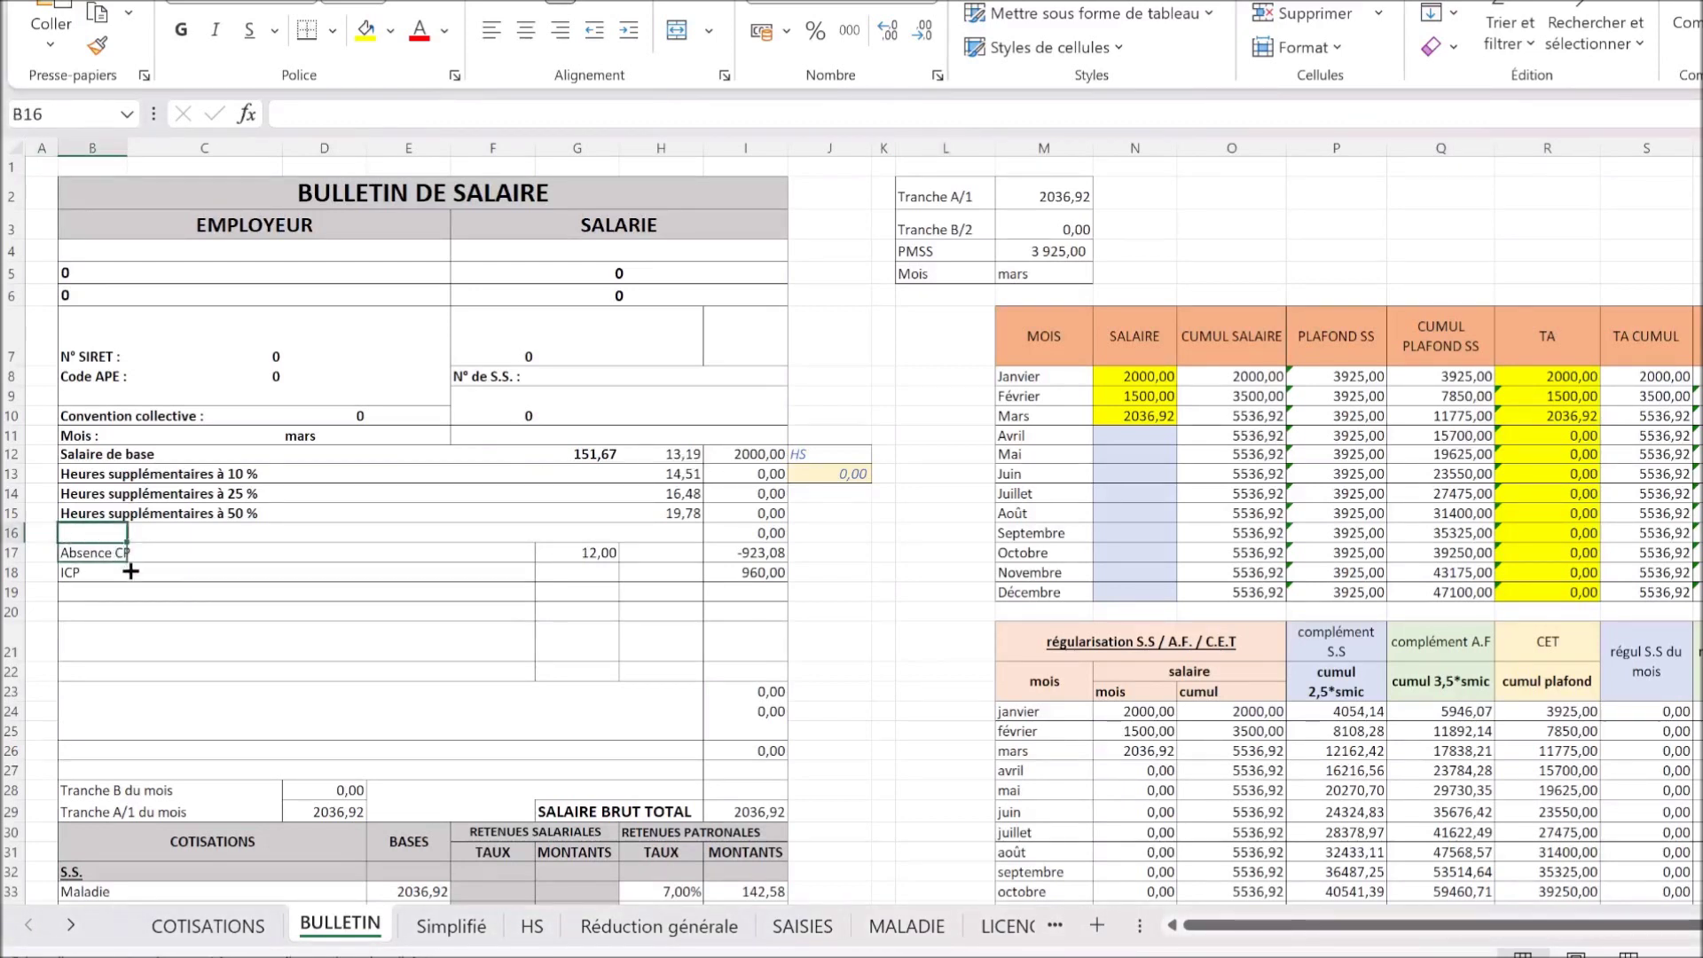
left_click_drag(127, 541, 129, 578)
left_click_drag(577, 532, 625, 585)
left_click(785, 538)
left_click_drag(794, 543, 788, 581)
Step: On the COTISATIONS sheet, set Mois to avril
left_click(189, 927)
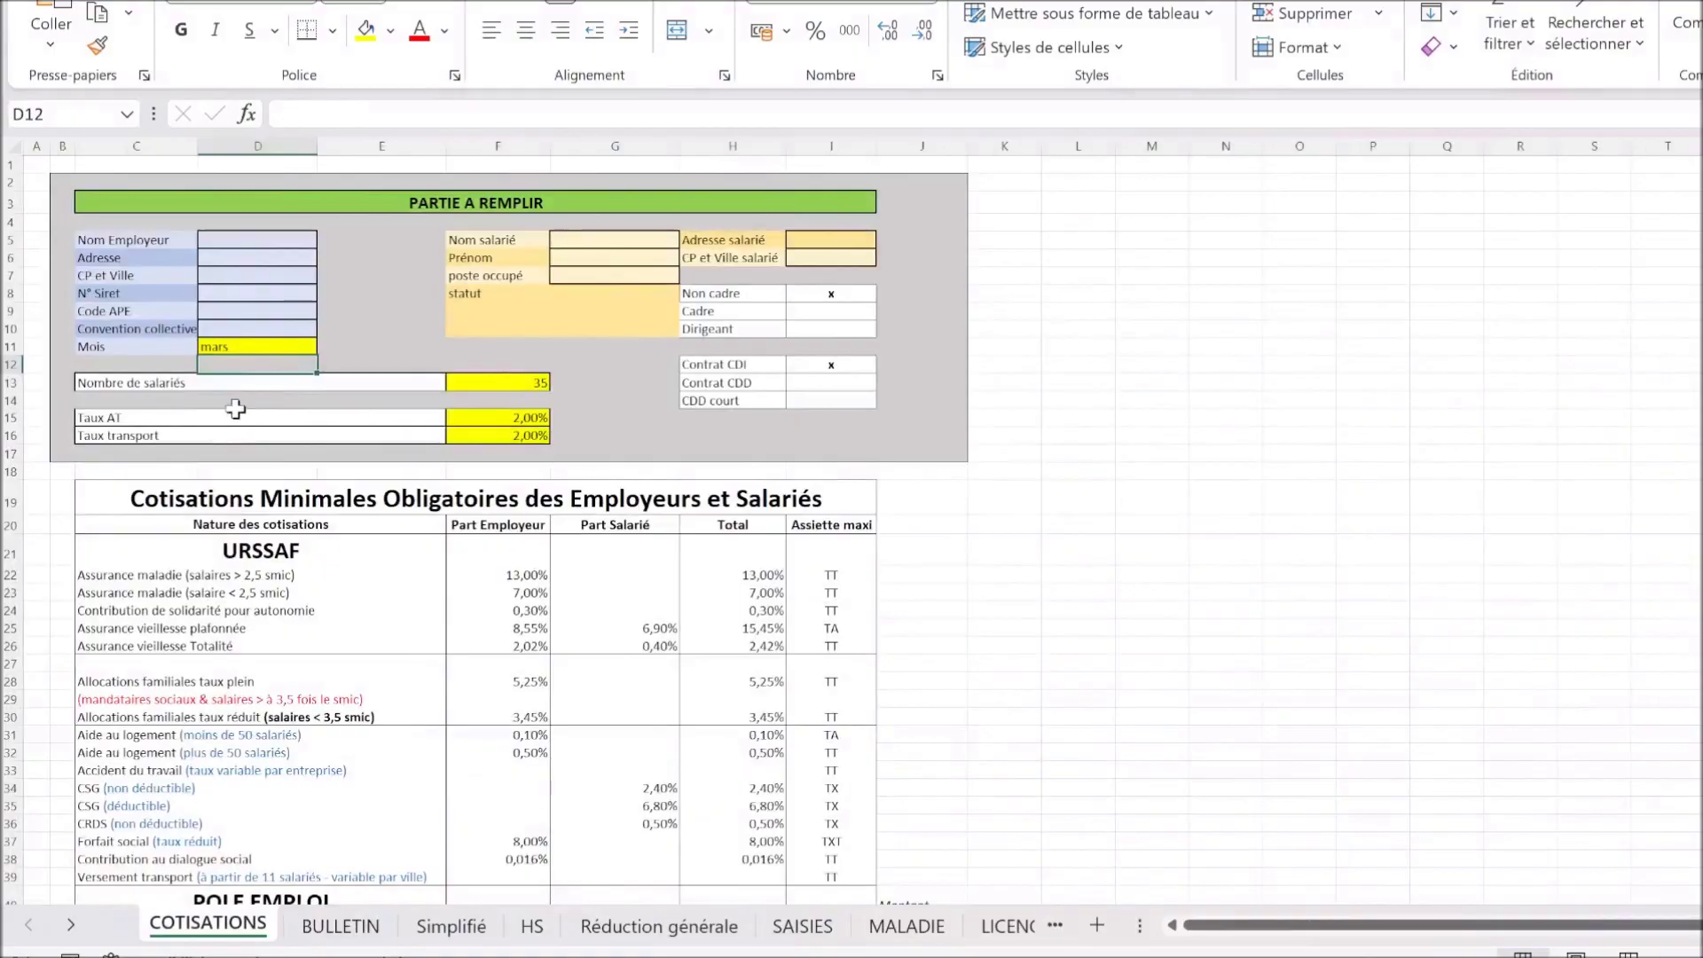
left_click(258, 348)
type("avril")
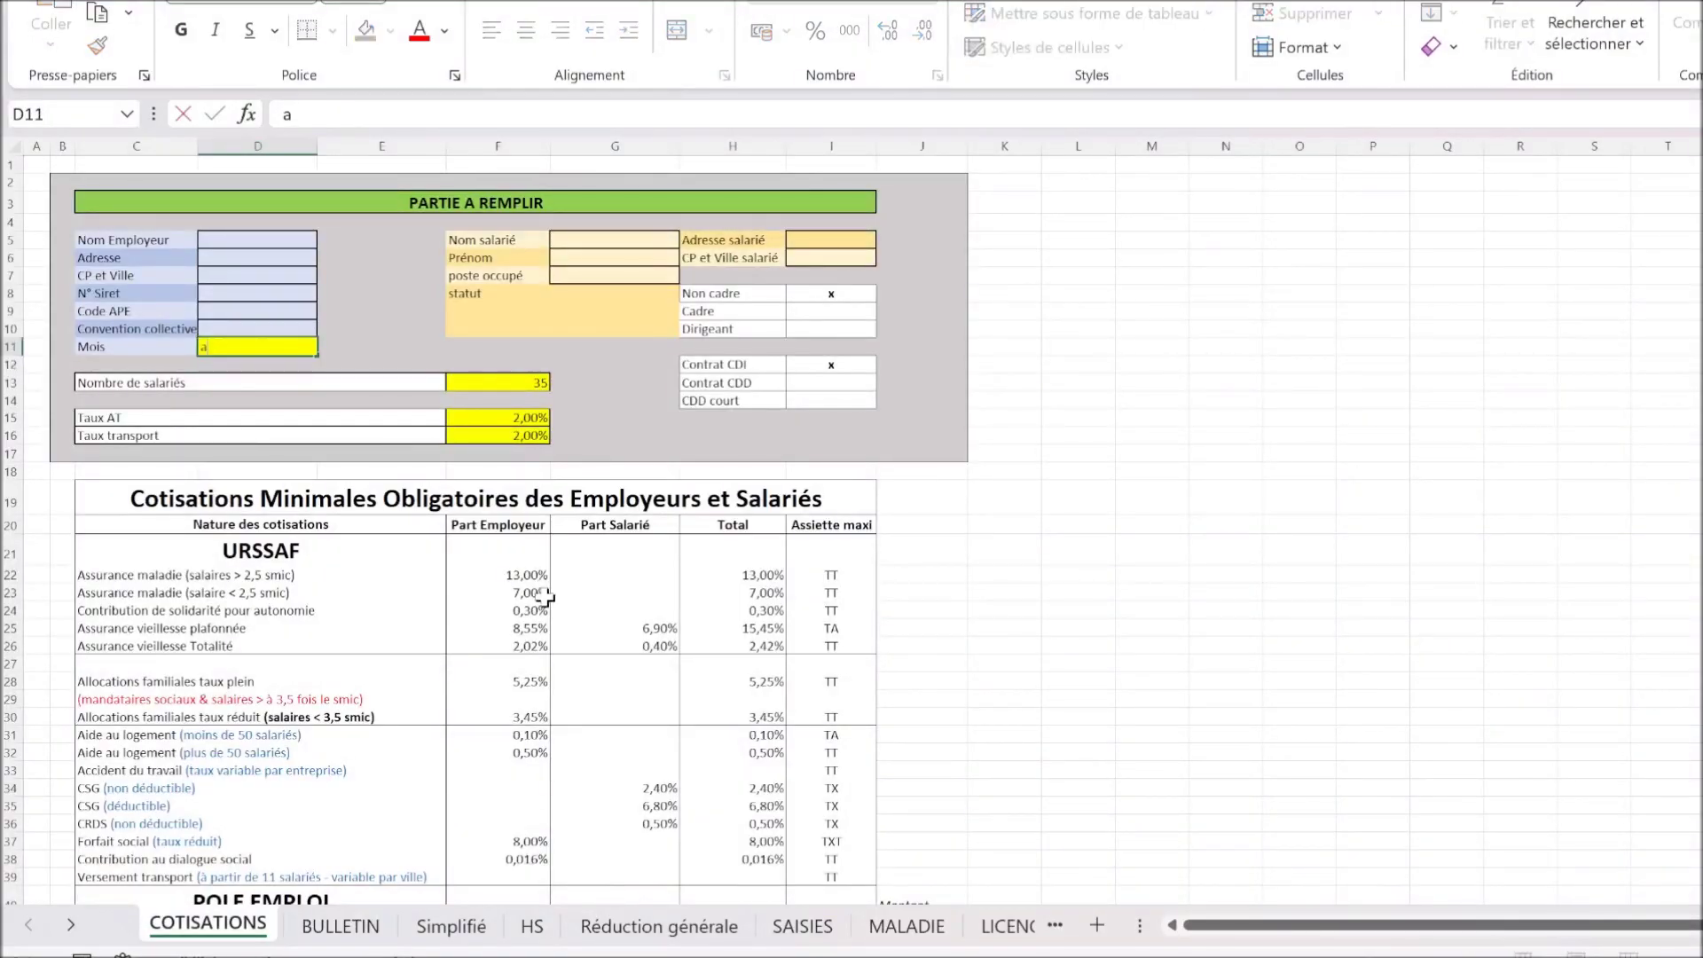
left_click(828, 454)
Step: On the BULLETIN sheet, enter 5 hours on the Heures supplémentaires à 25 % line
left_click(340, 925)
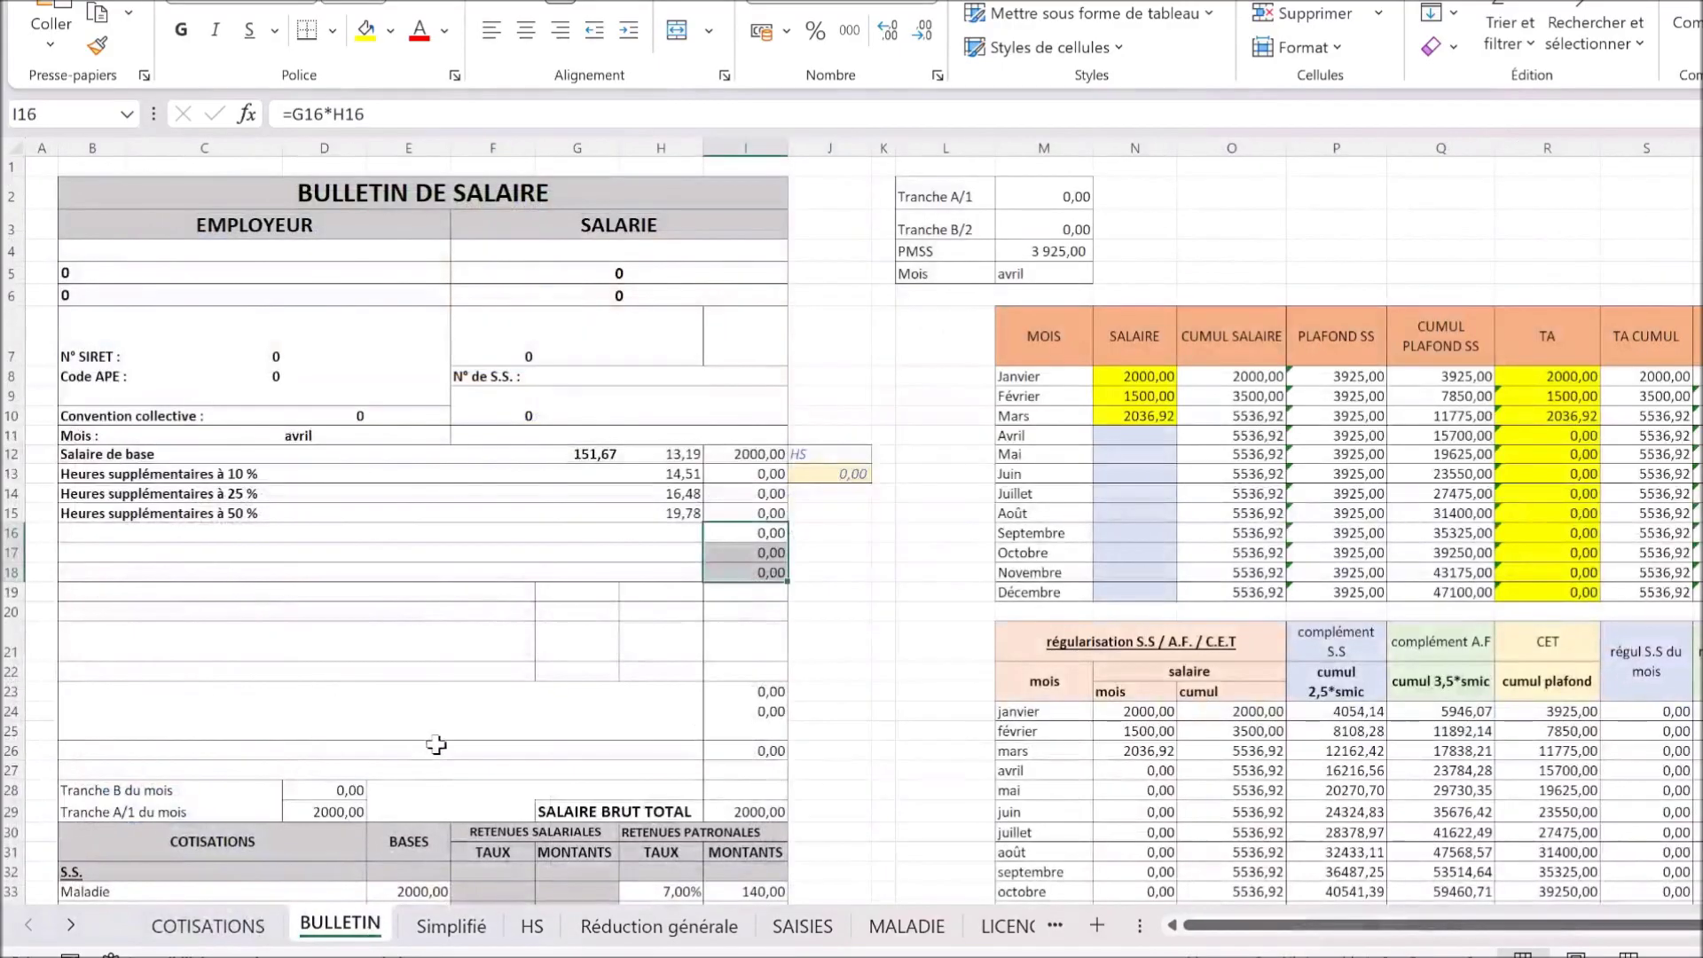
left_click(614, 492)
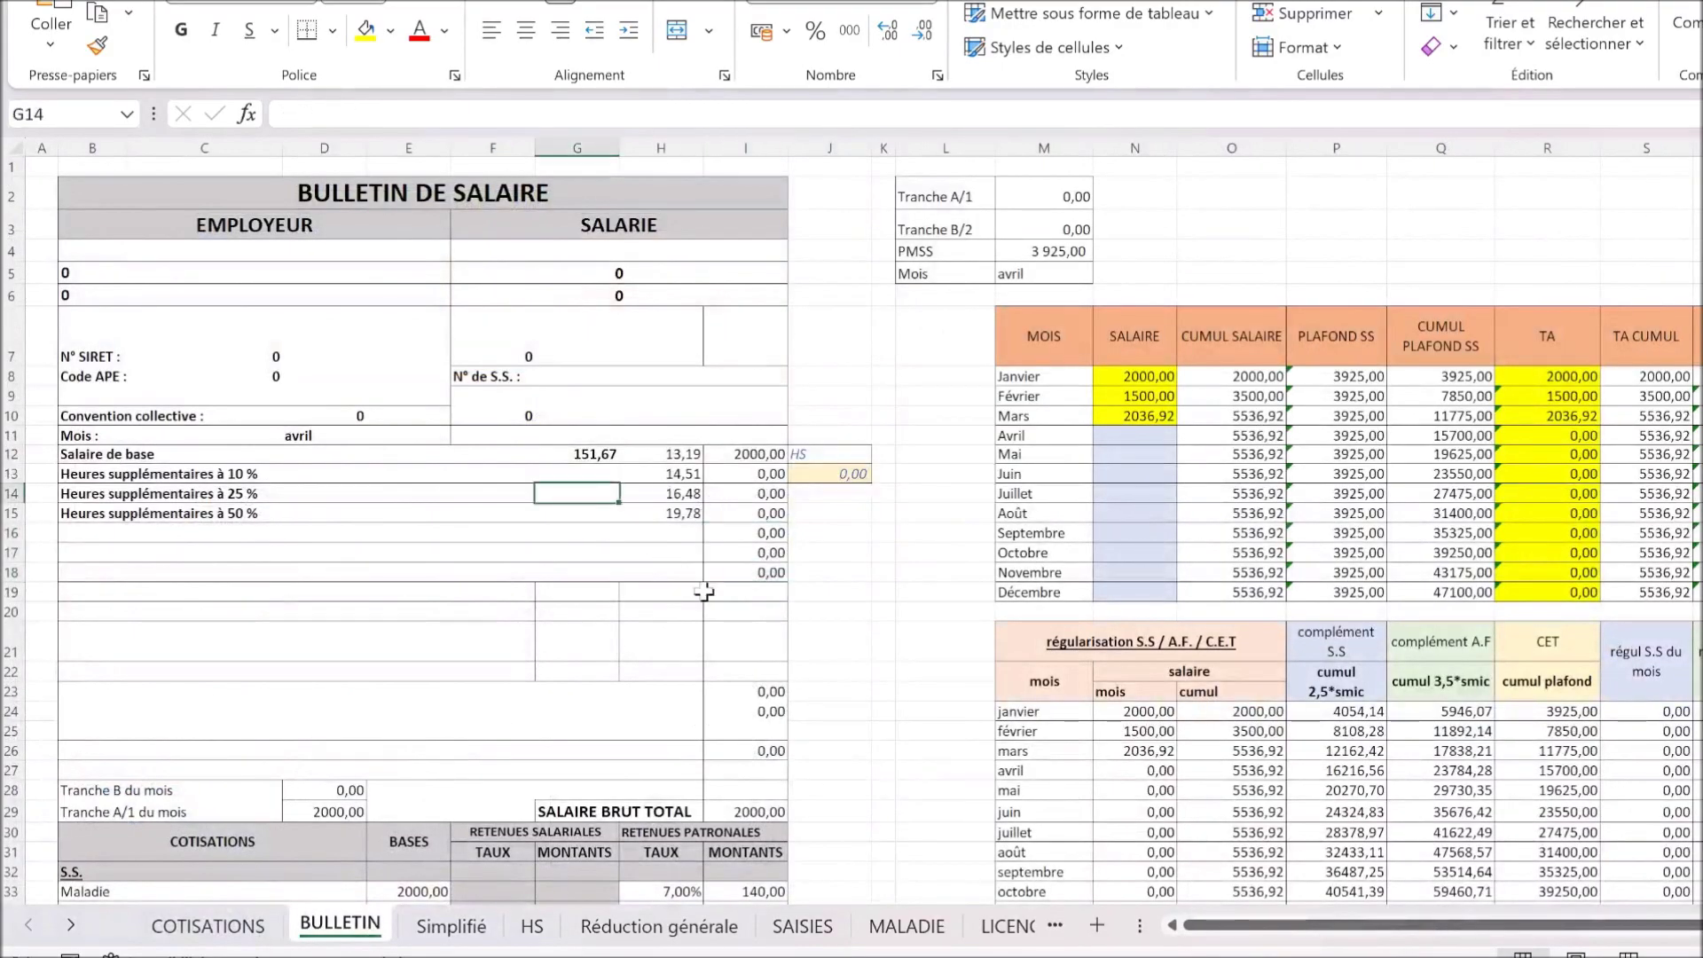
type("5")
key("Return")
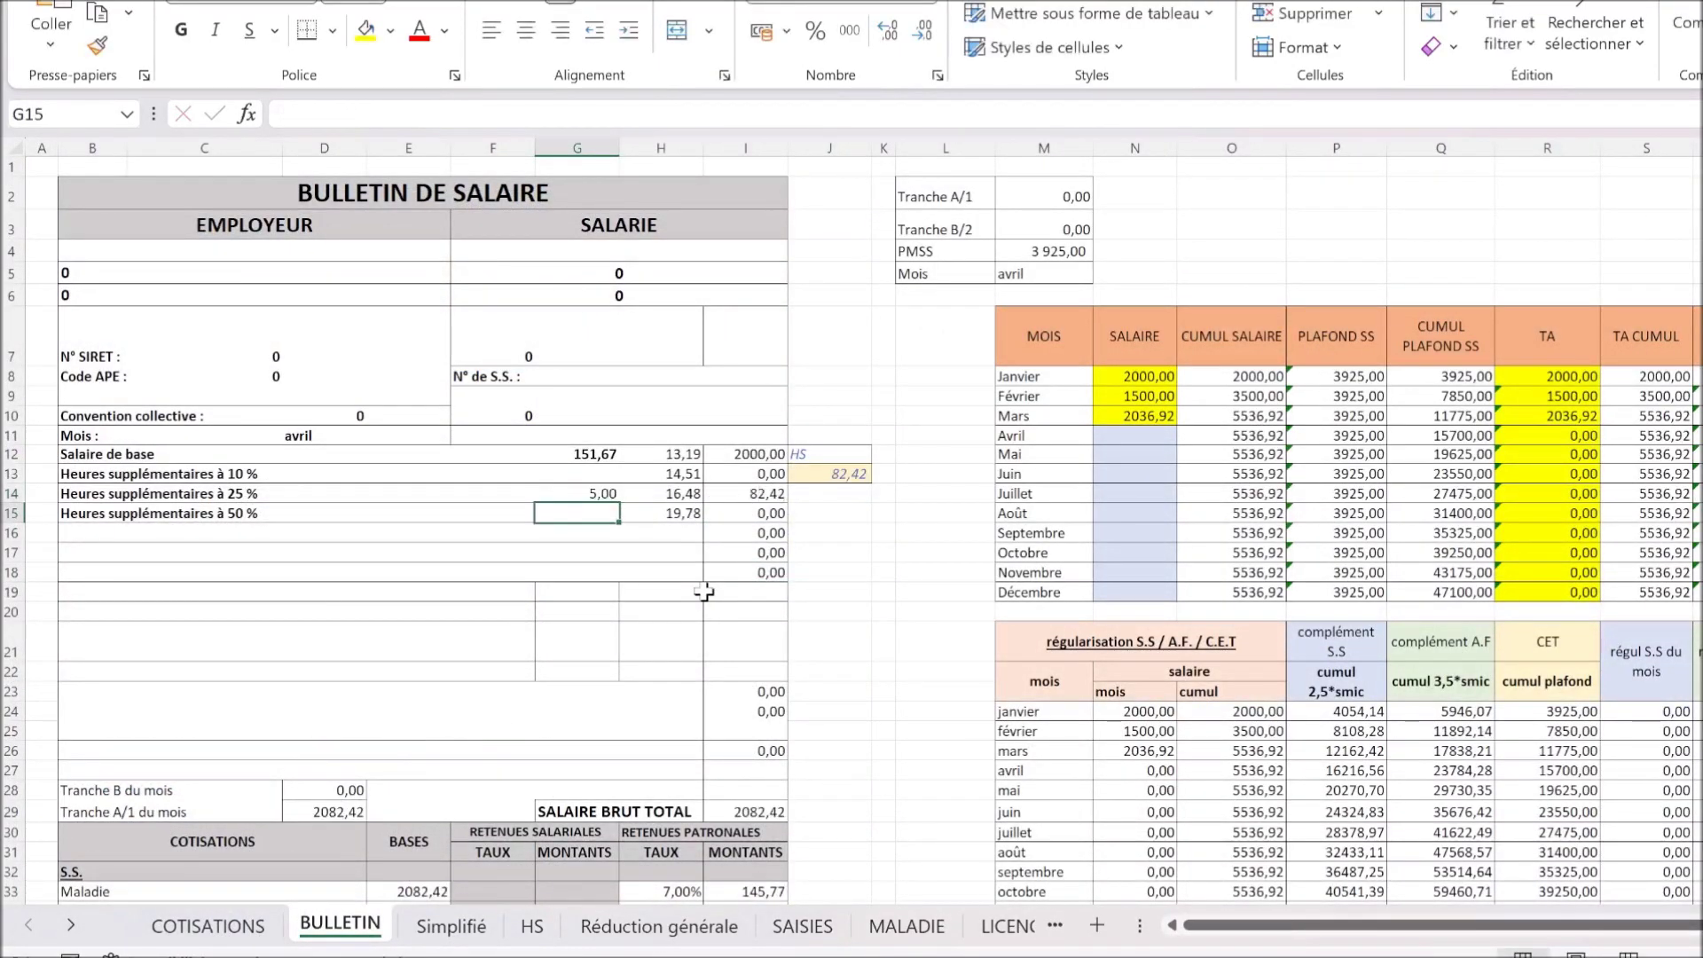
Step: Enter 2082,42 as Avril's SALAIRE in the monthly salary table and fill that cell yellow
left_click(1148, 439)
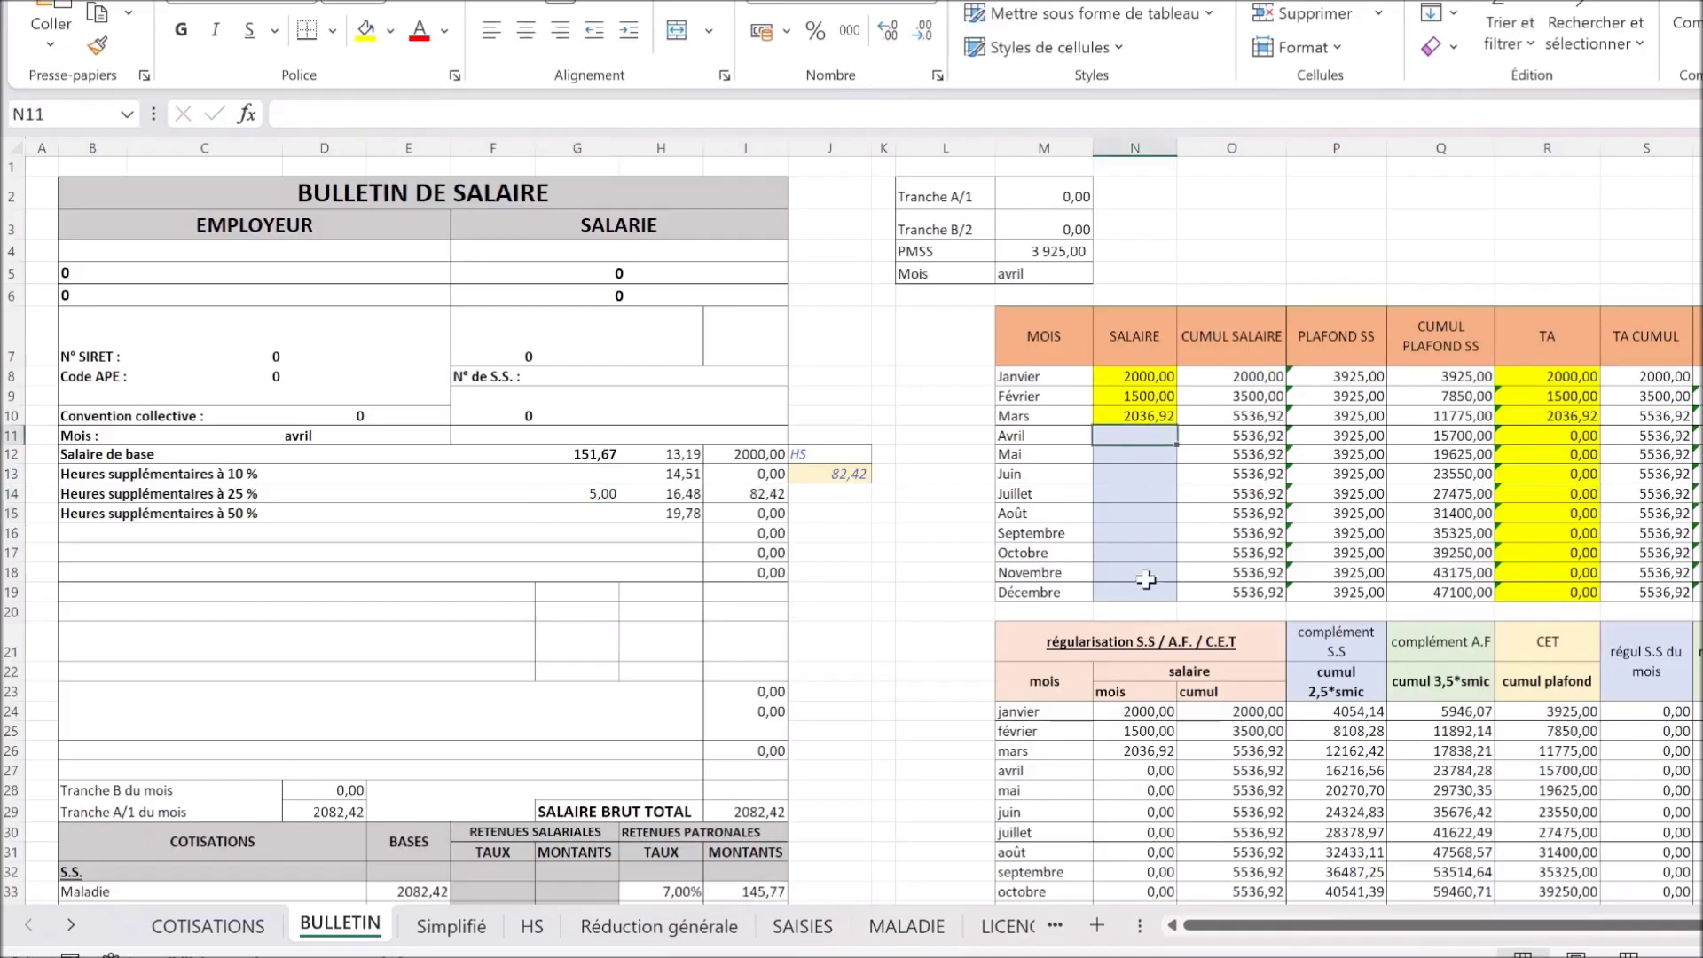
type("208")
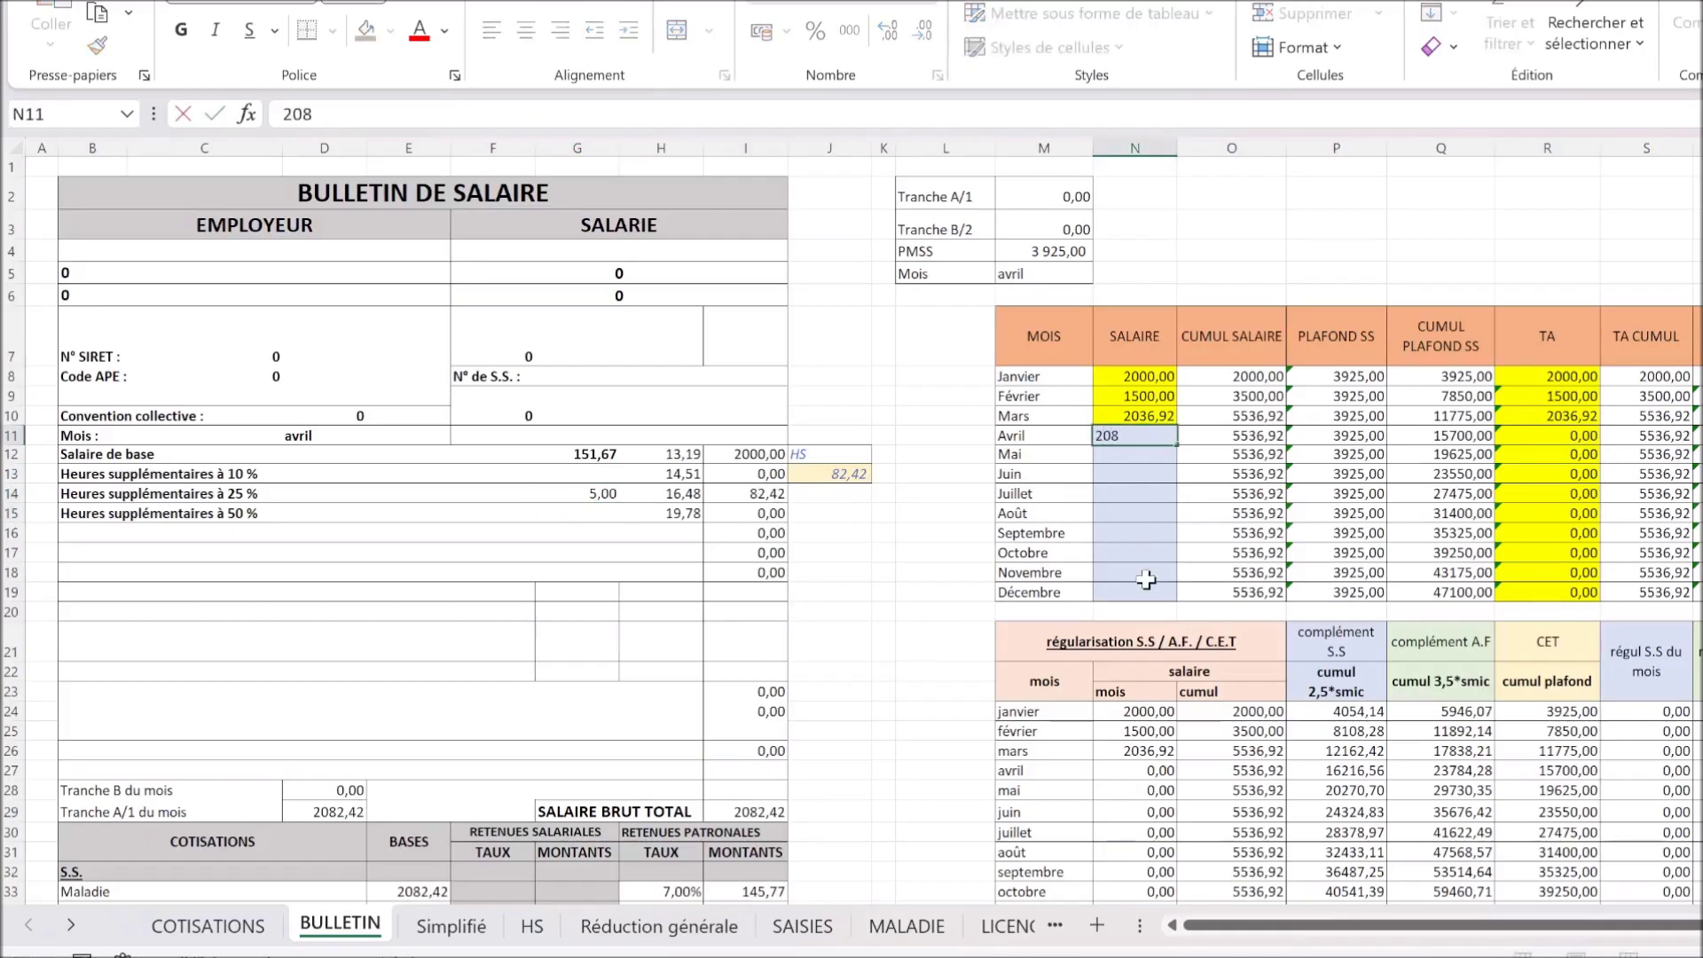
type("2,42")
key("Return")
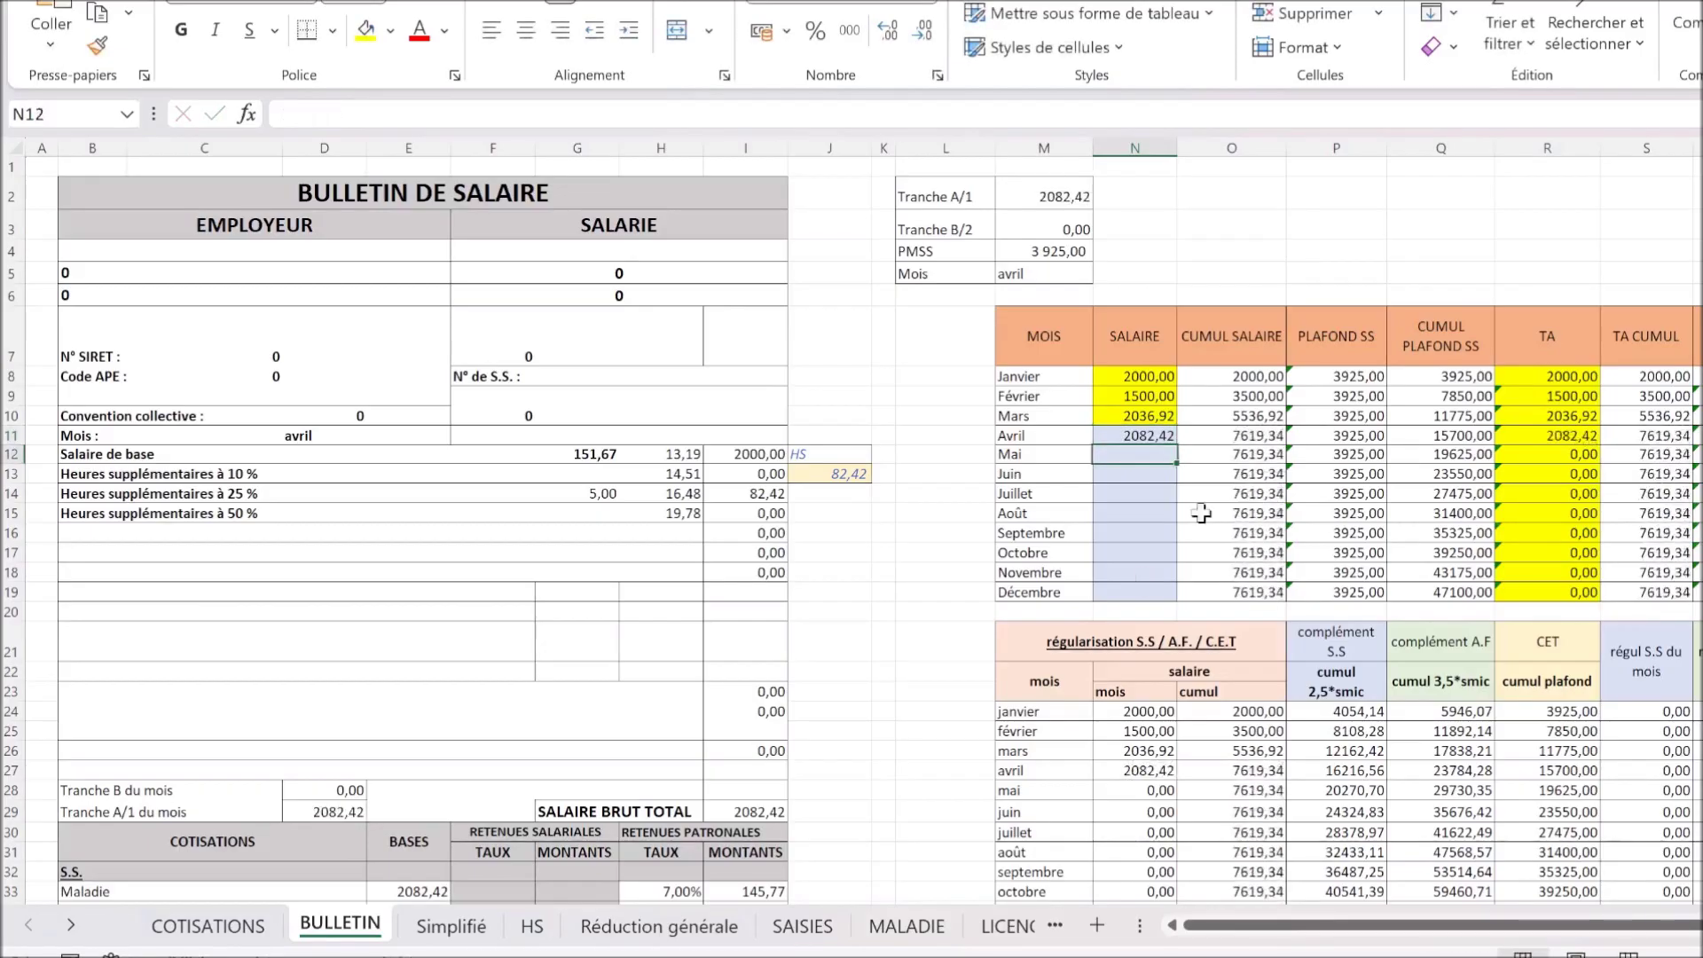
left_click(1155, 439)
left_click(366, 29)
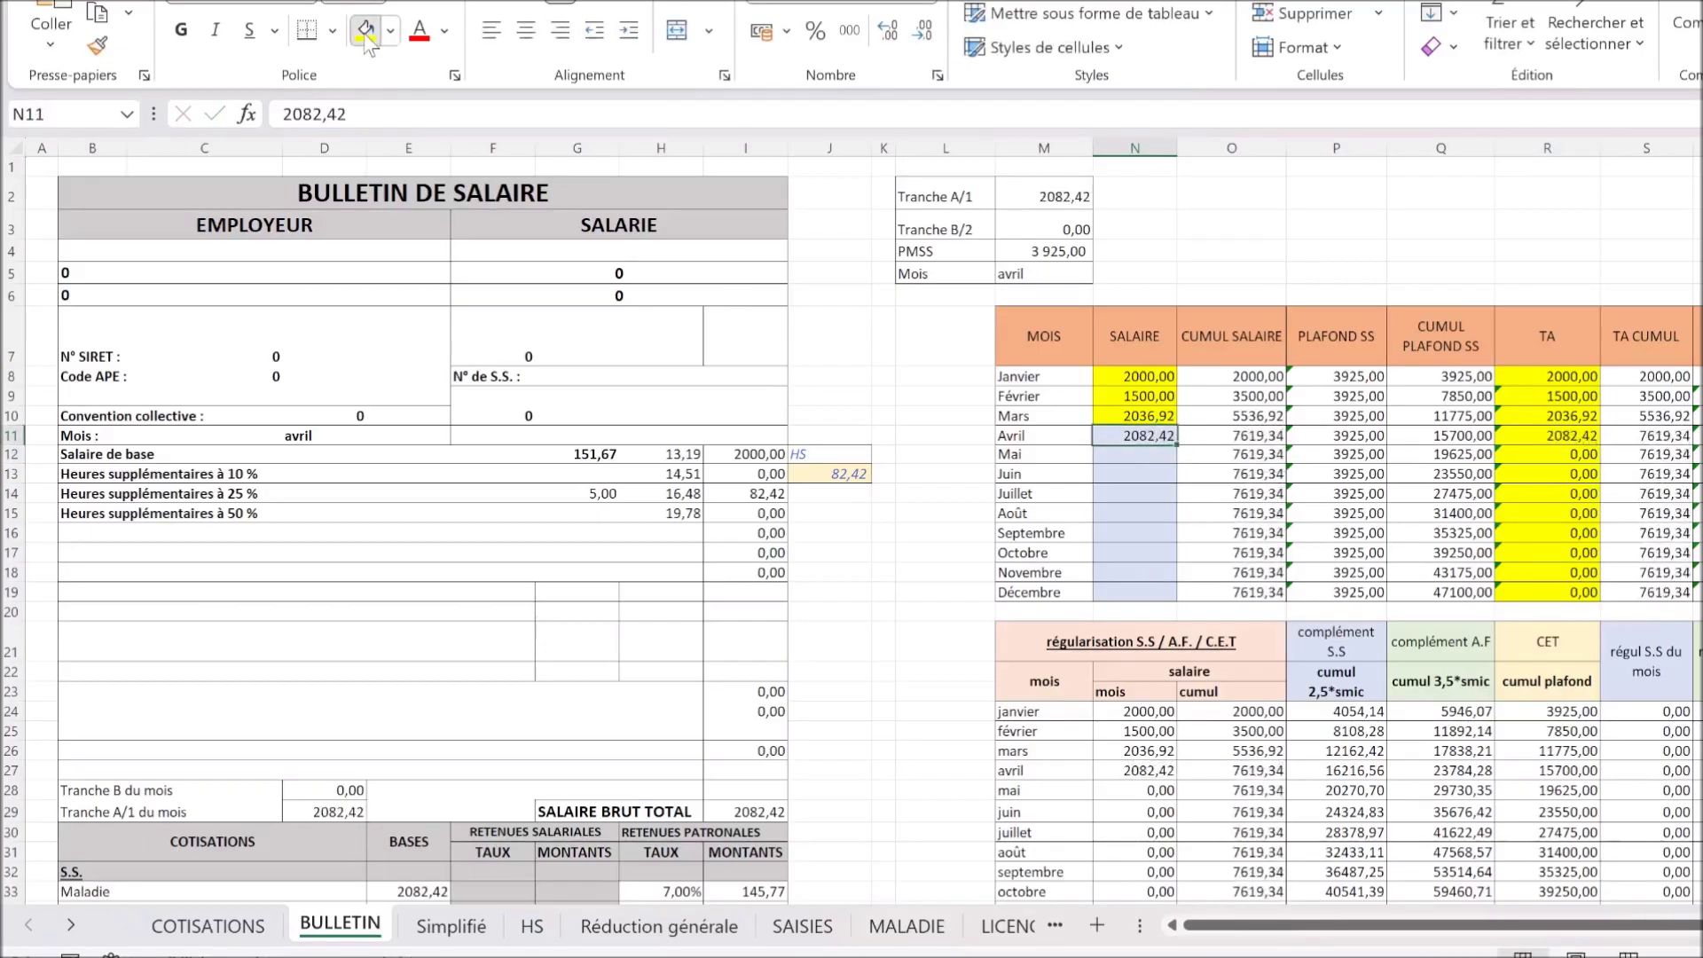
left_click(906, 556)
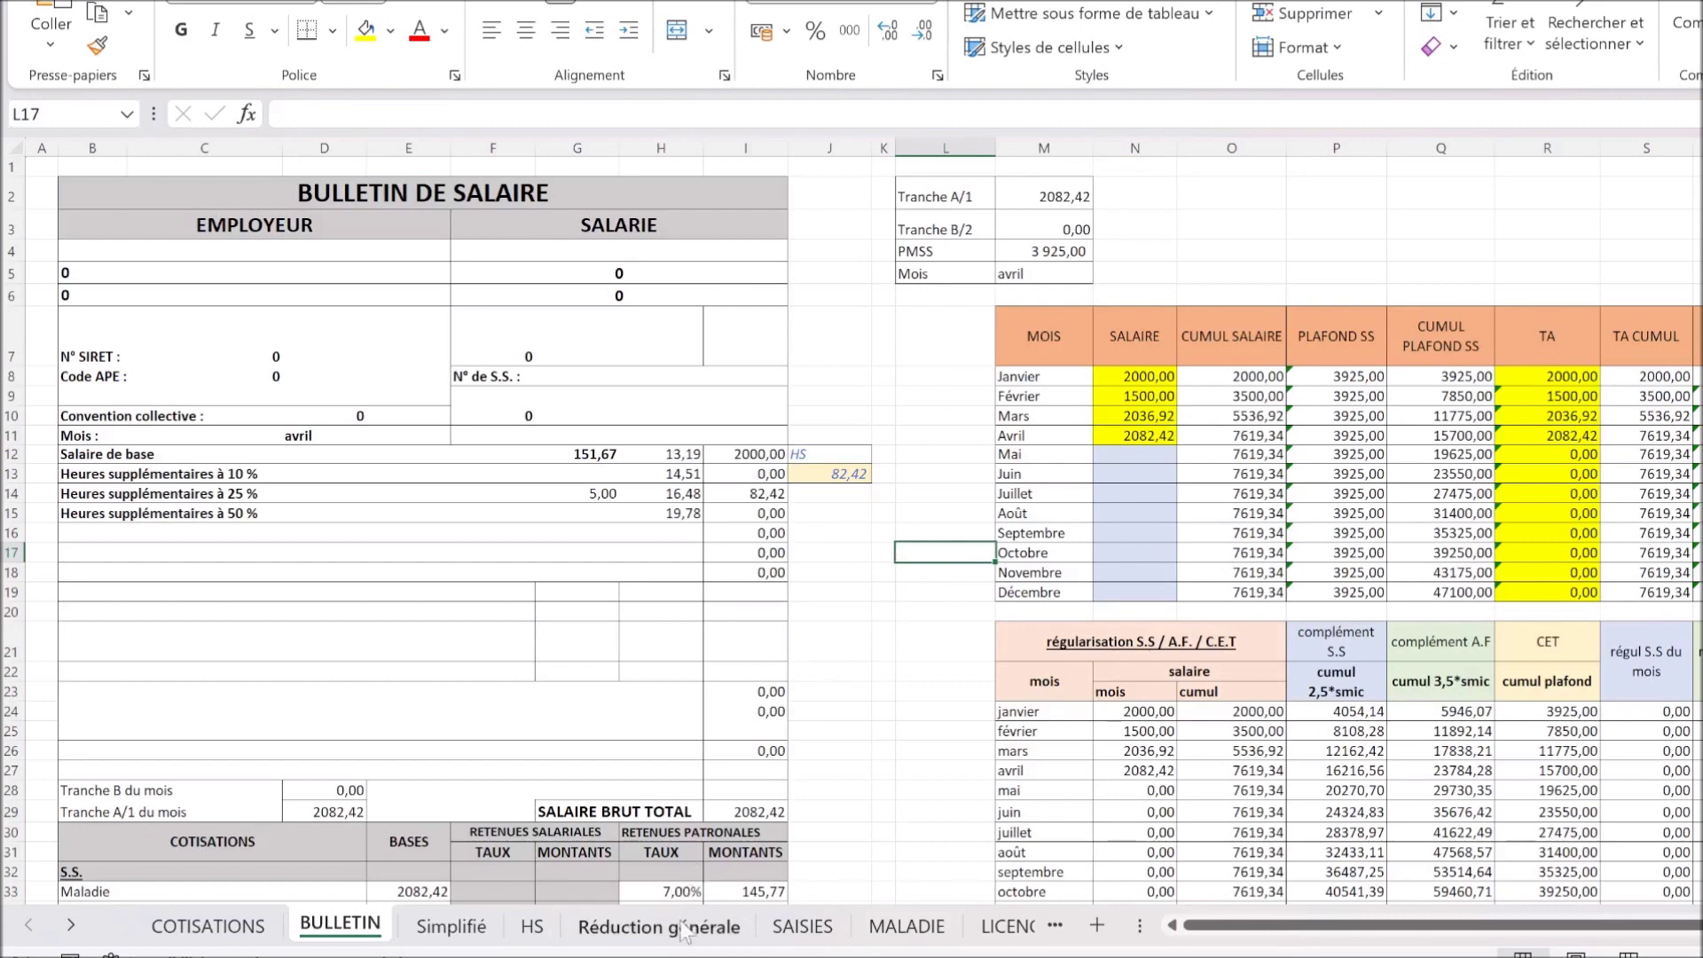
Step: On the Réduction générale sheet, enter 2000 as Avril's base salary
scroll(780, 765, "down", 4)
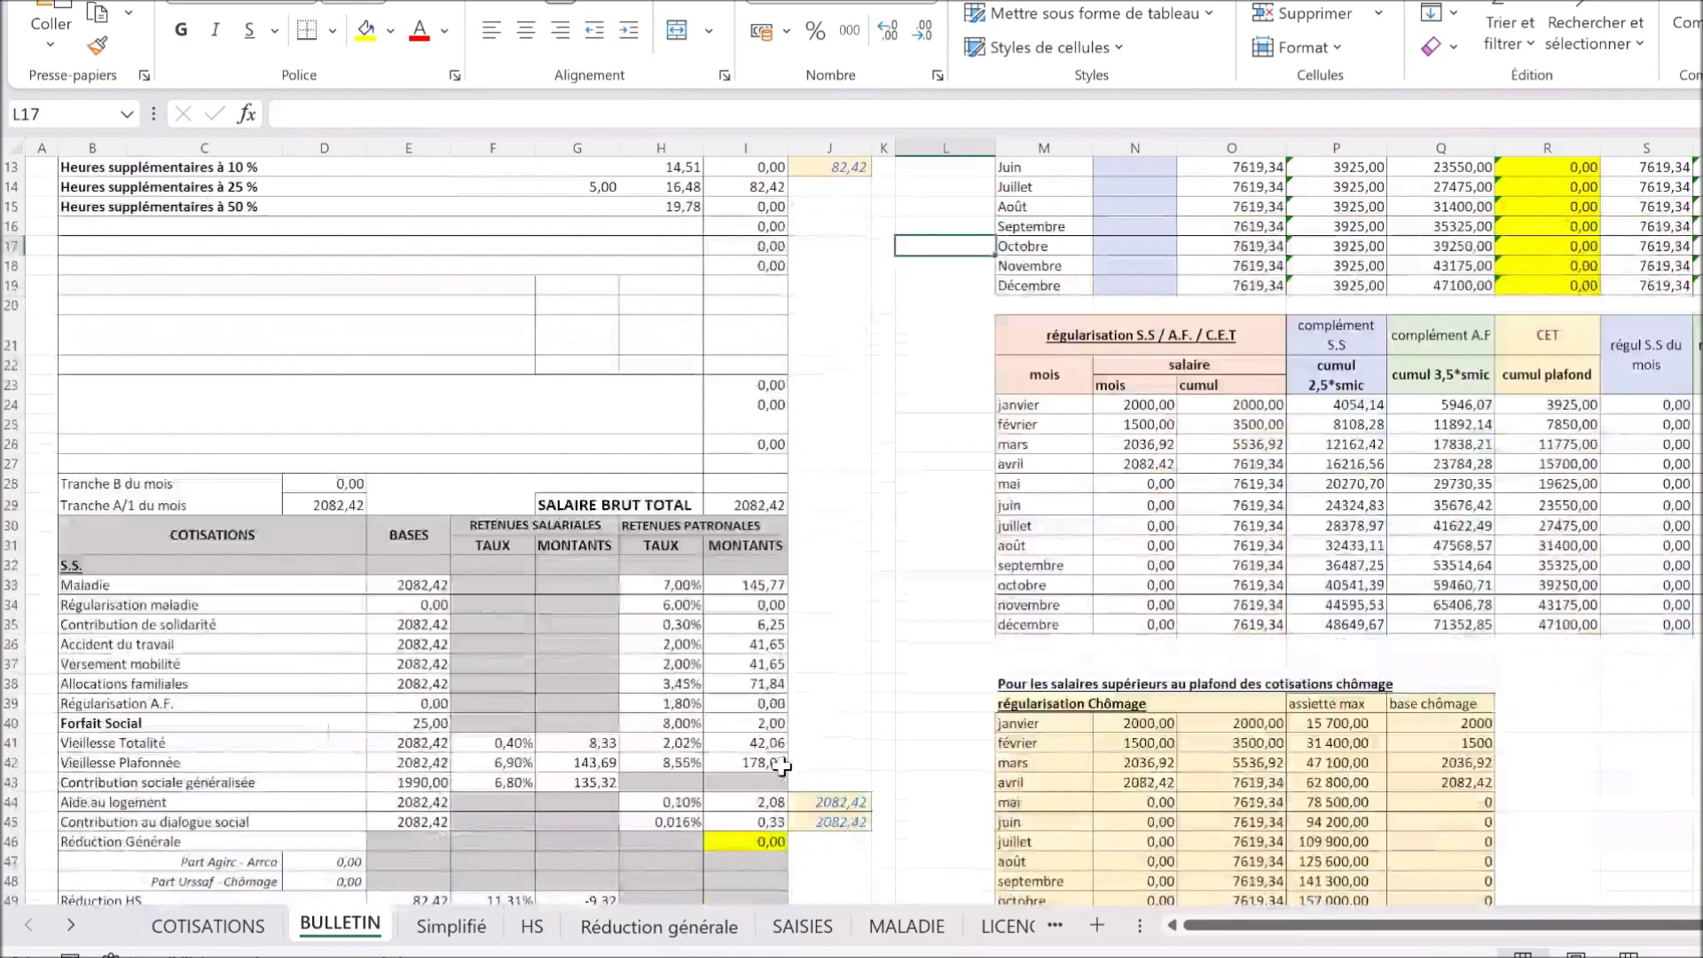
left_click(665, 927)
left_click(413, 388)
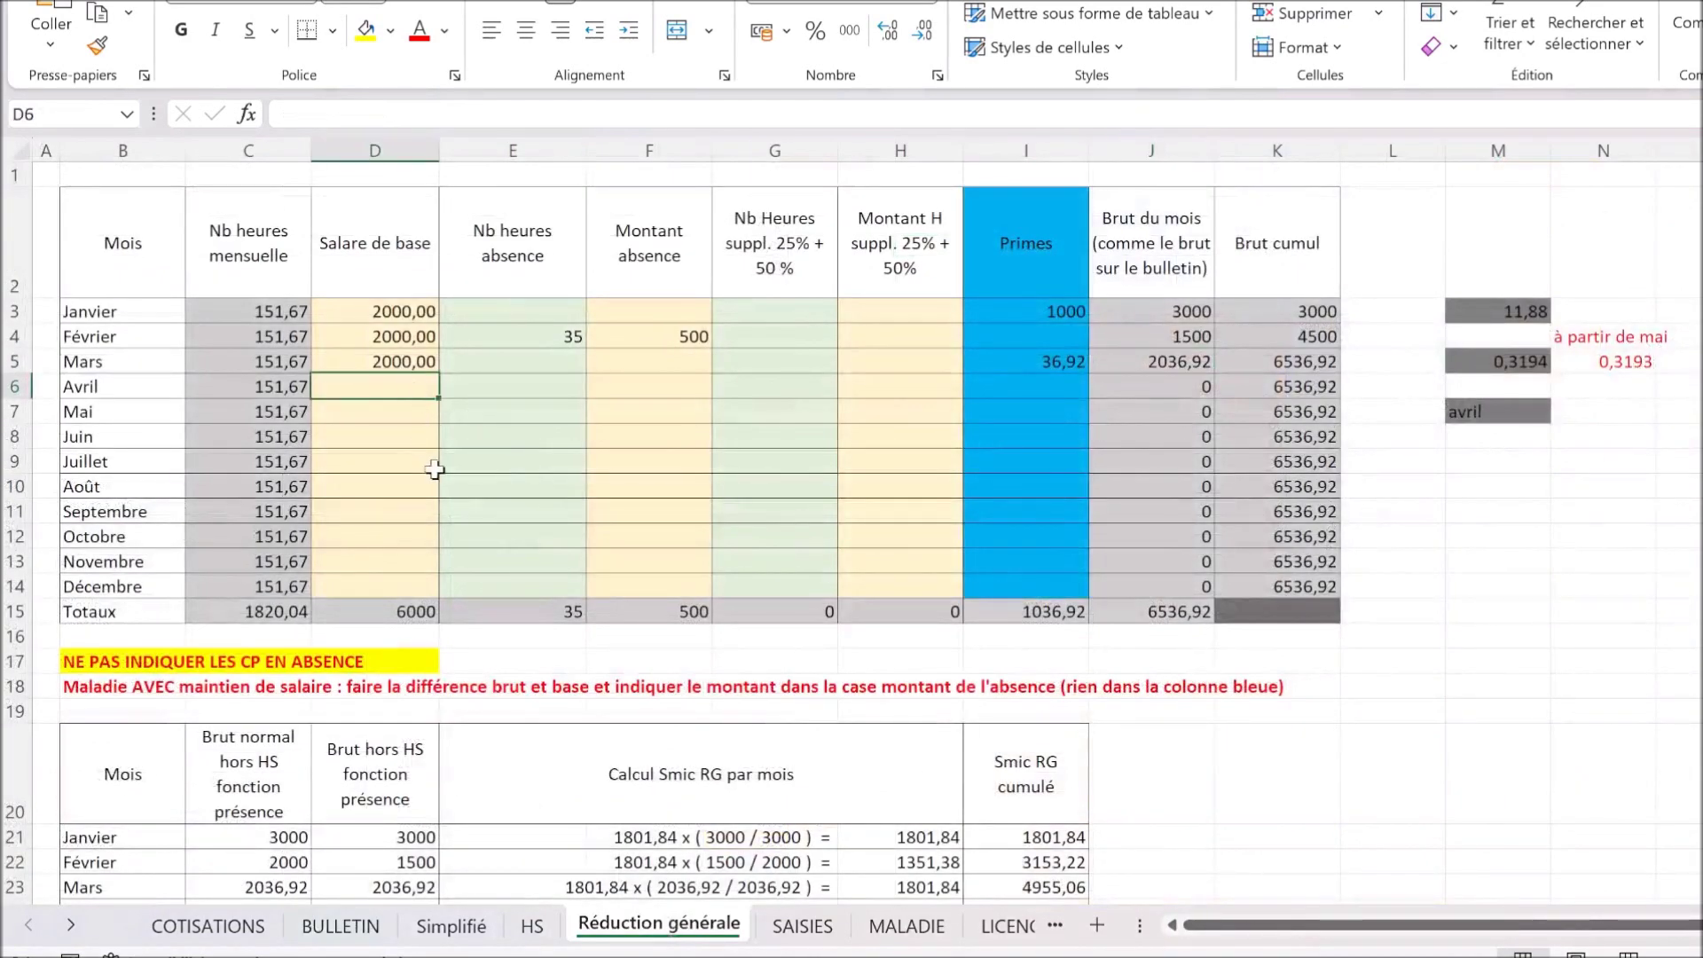
type("2000")
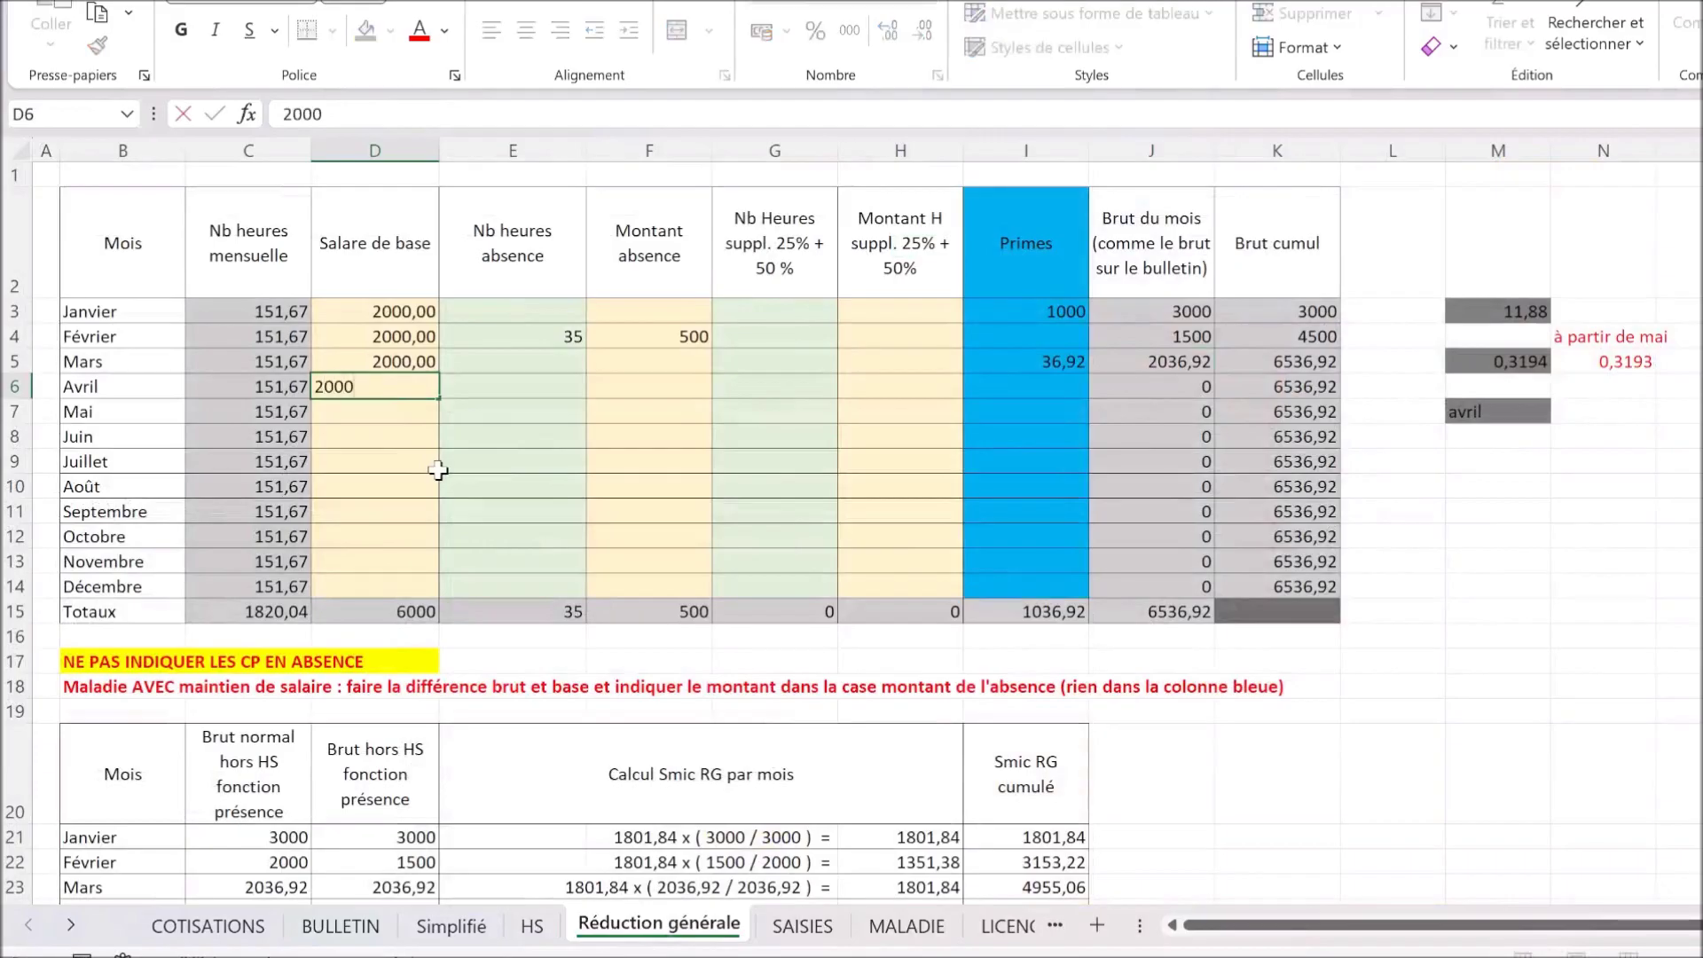
Step: Enter 5 overtime hours and 82,42 as the overtime amount for Avril, and check the monthly gross in J6
left_click(771, 377)
type("5")
key("Tab")
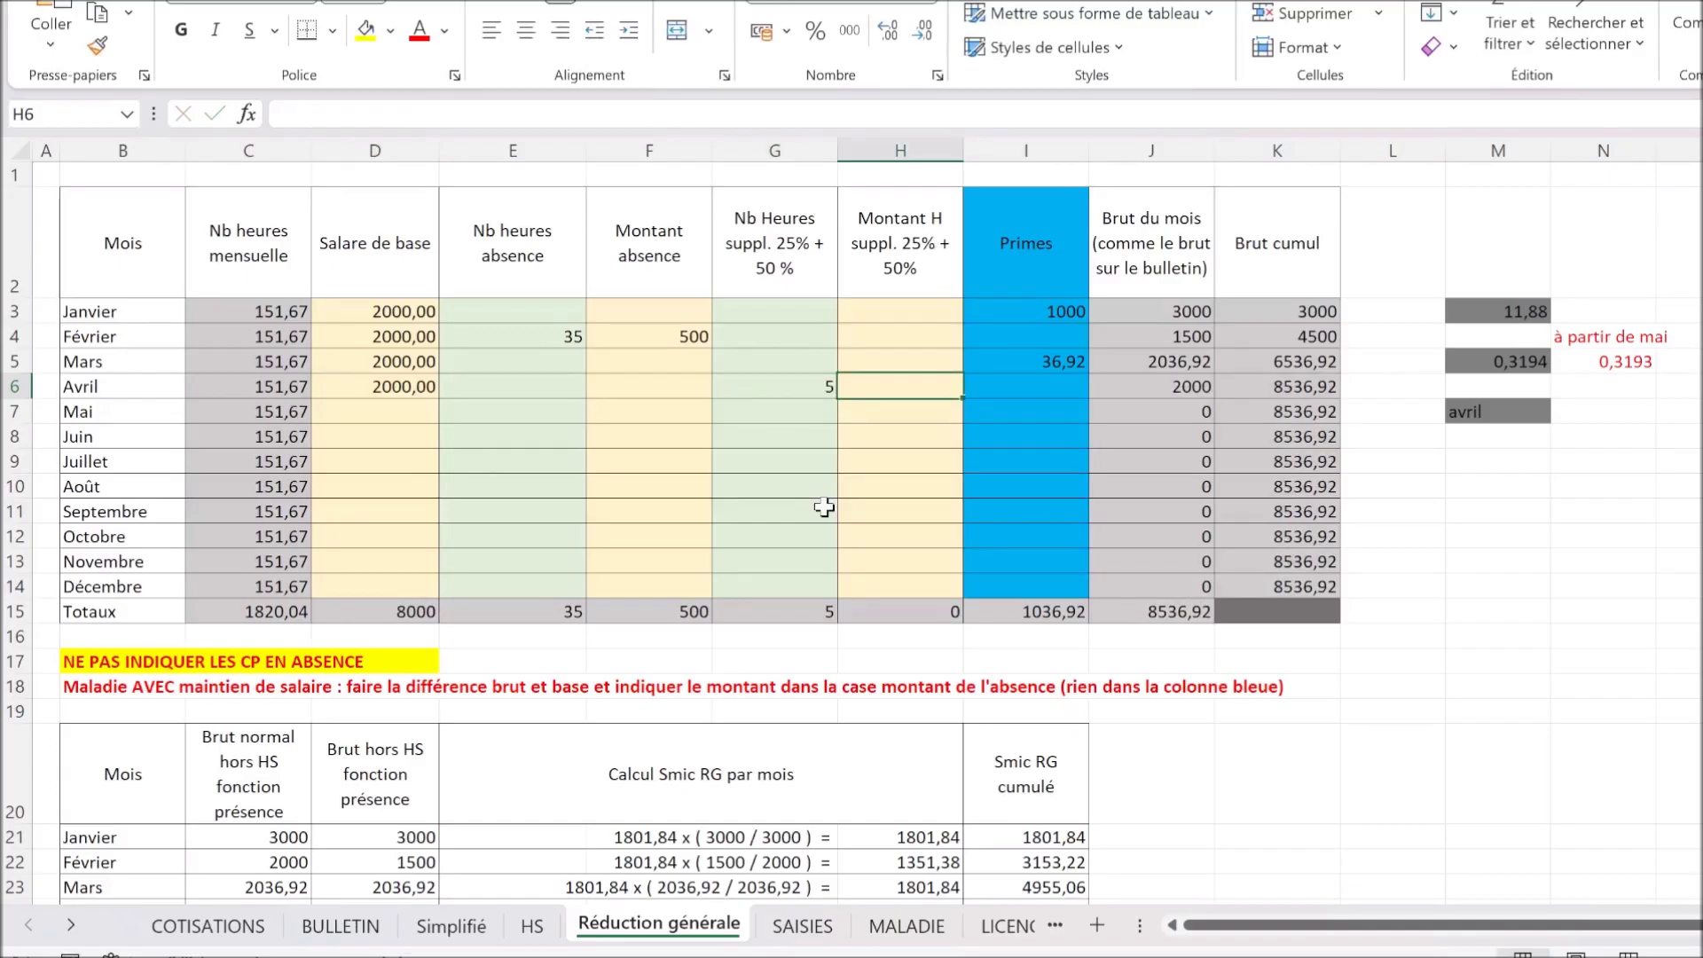
type("82")
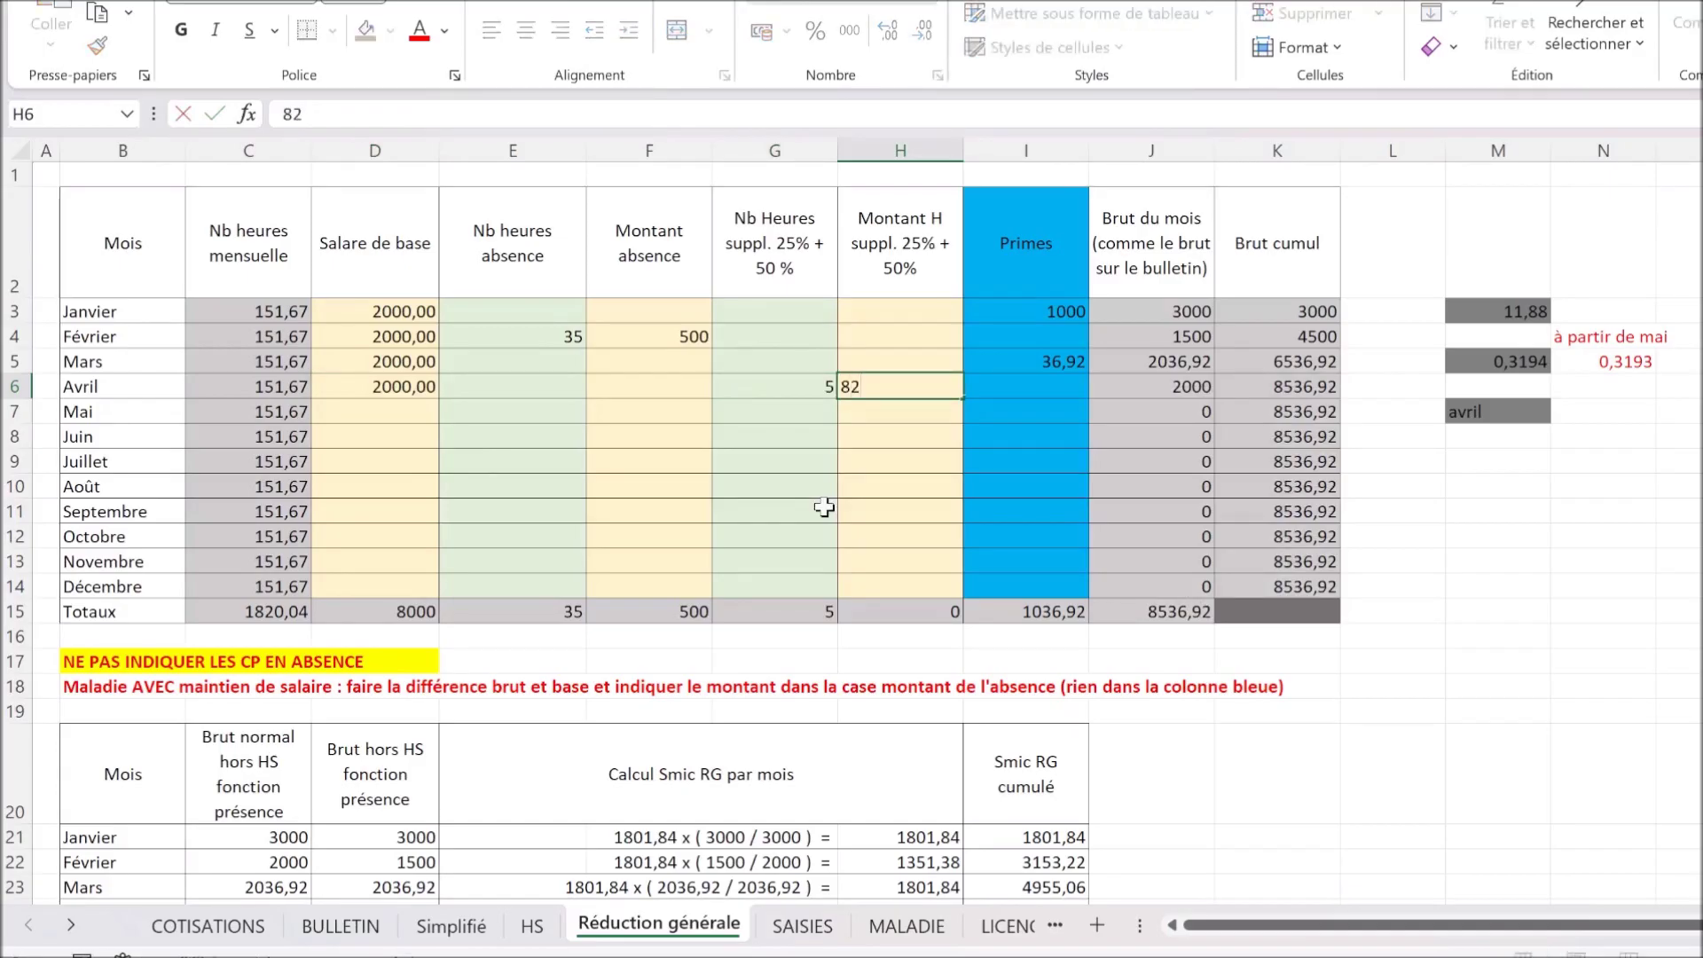
type(",42")
key("Return")
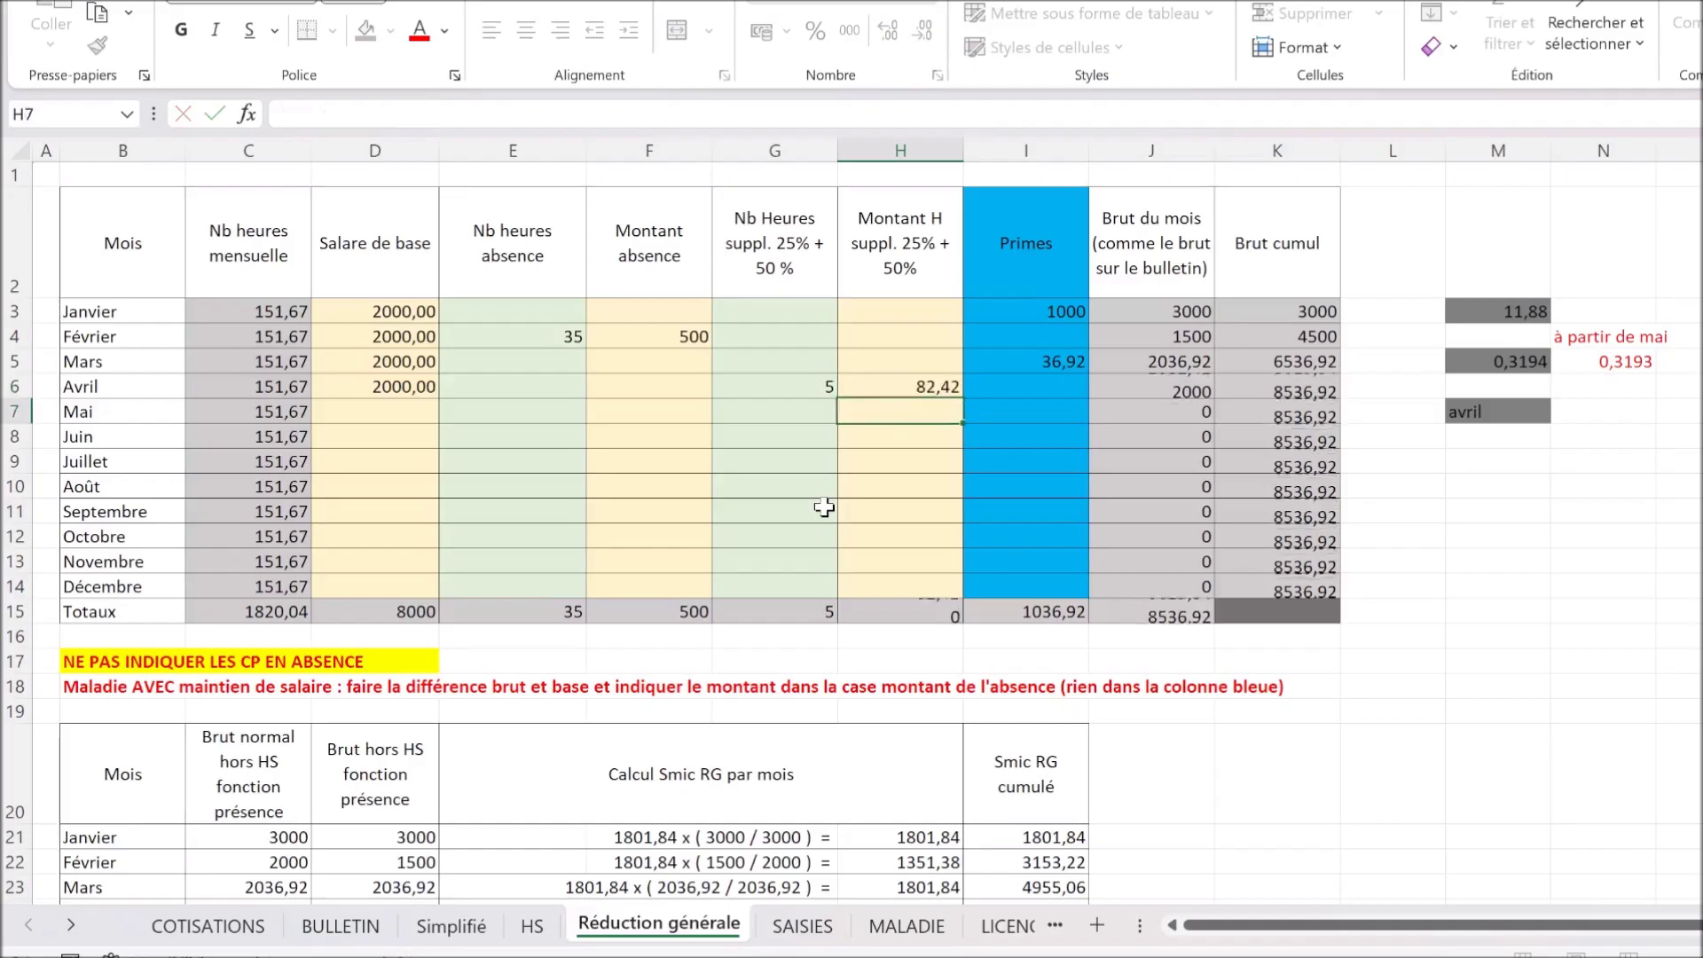
left_click(1130, 392)
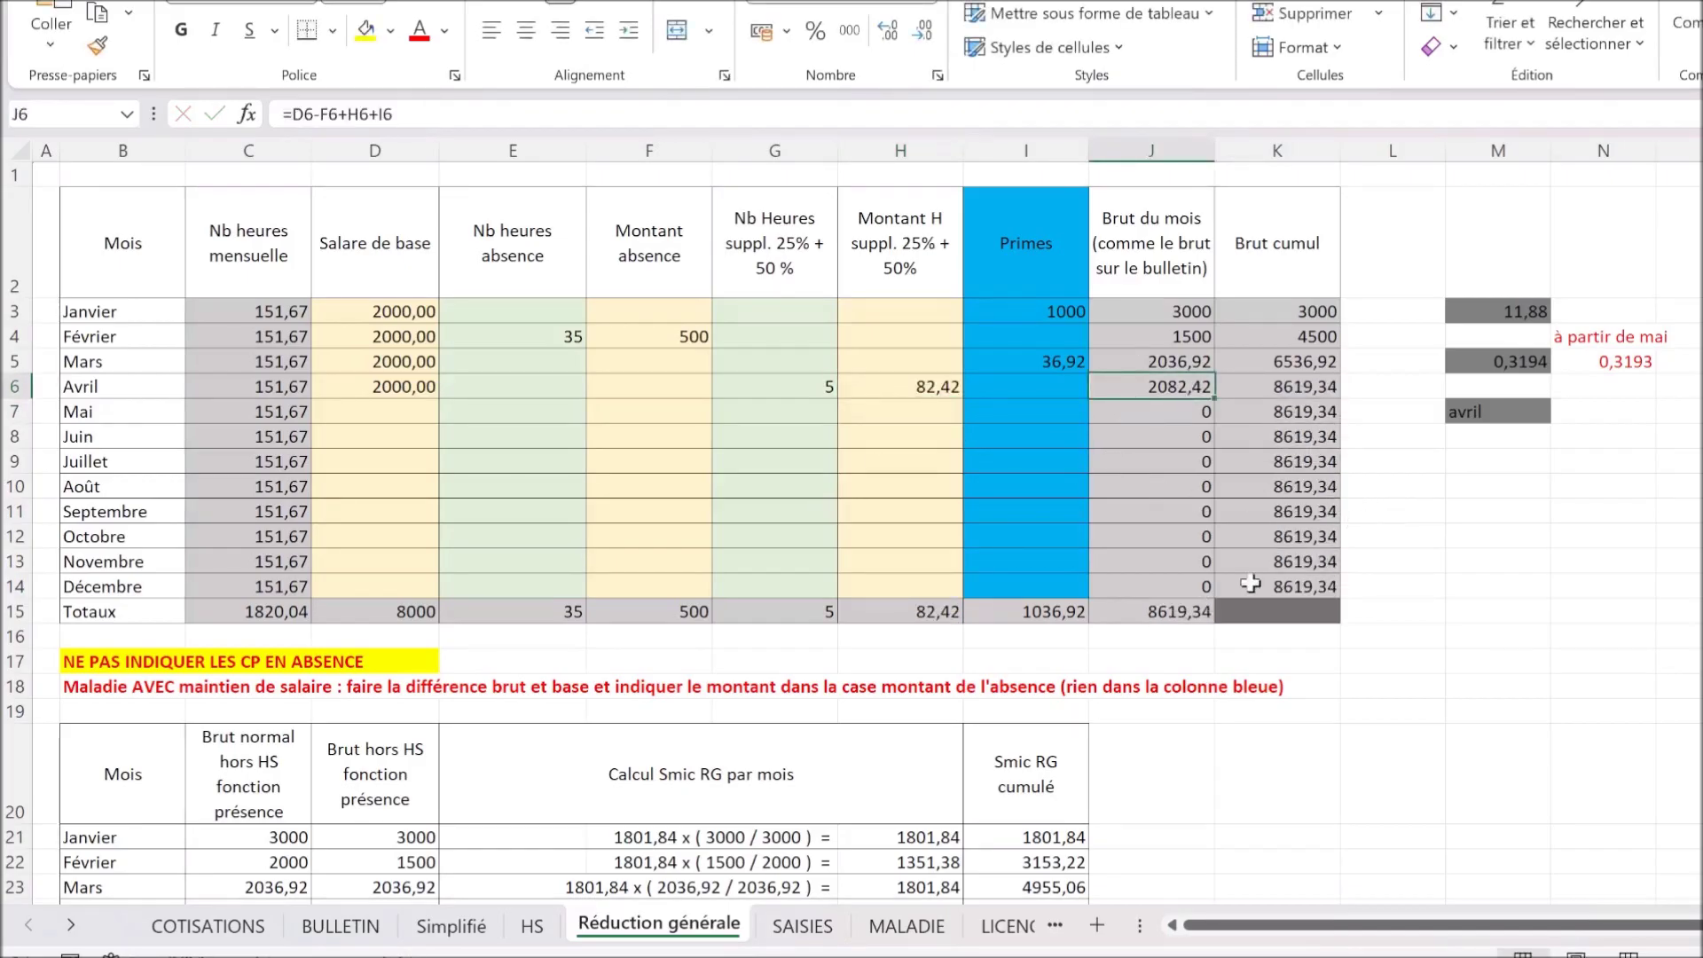
Step: Review Avril's Smic RG calculation in row 24 and its coefficient and reduction in the progressive regularisation table
scroll(773, 723, "down", 7)
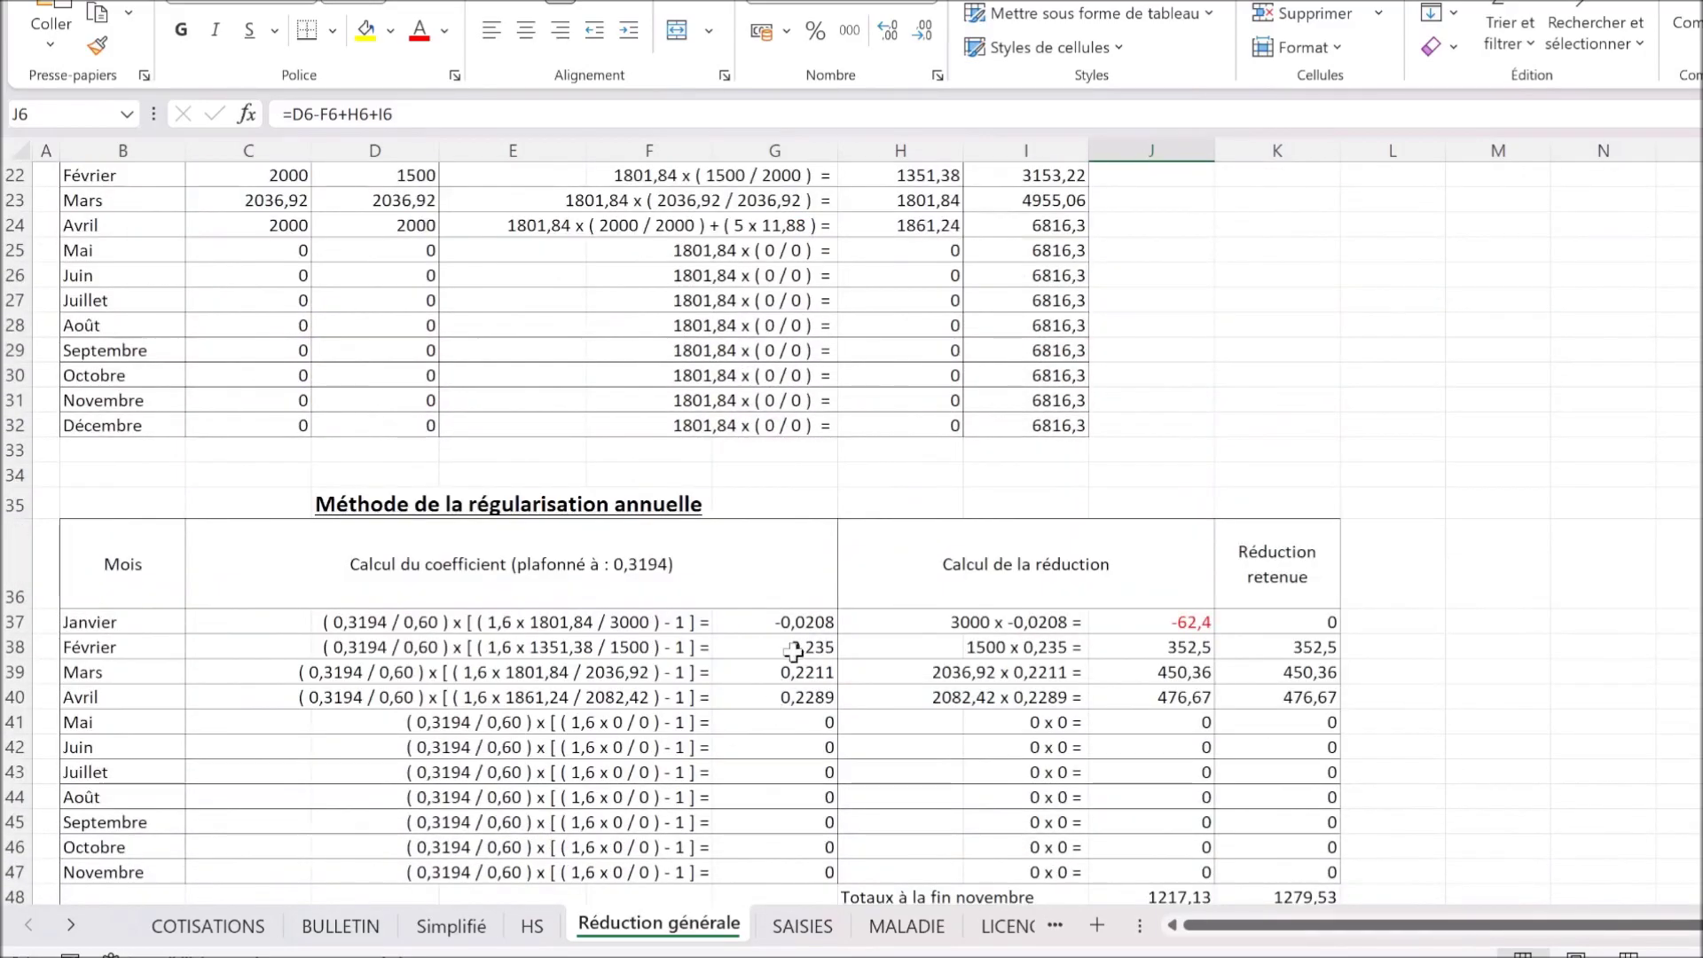
scroll(790, 653, "up", 1)
left_click_drag(500, 378, 785, 377)
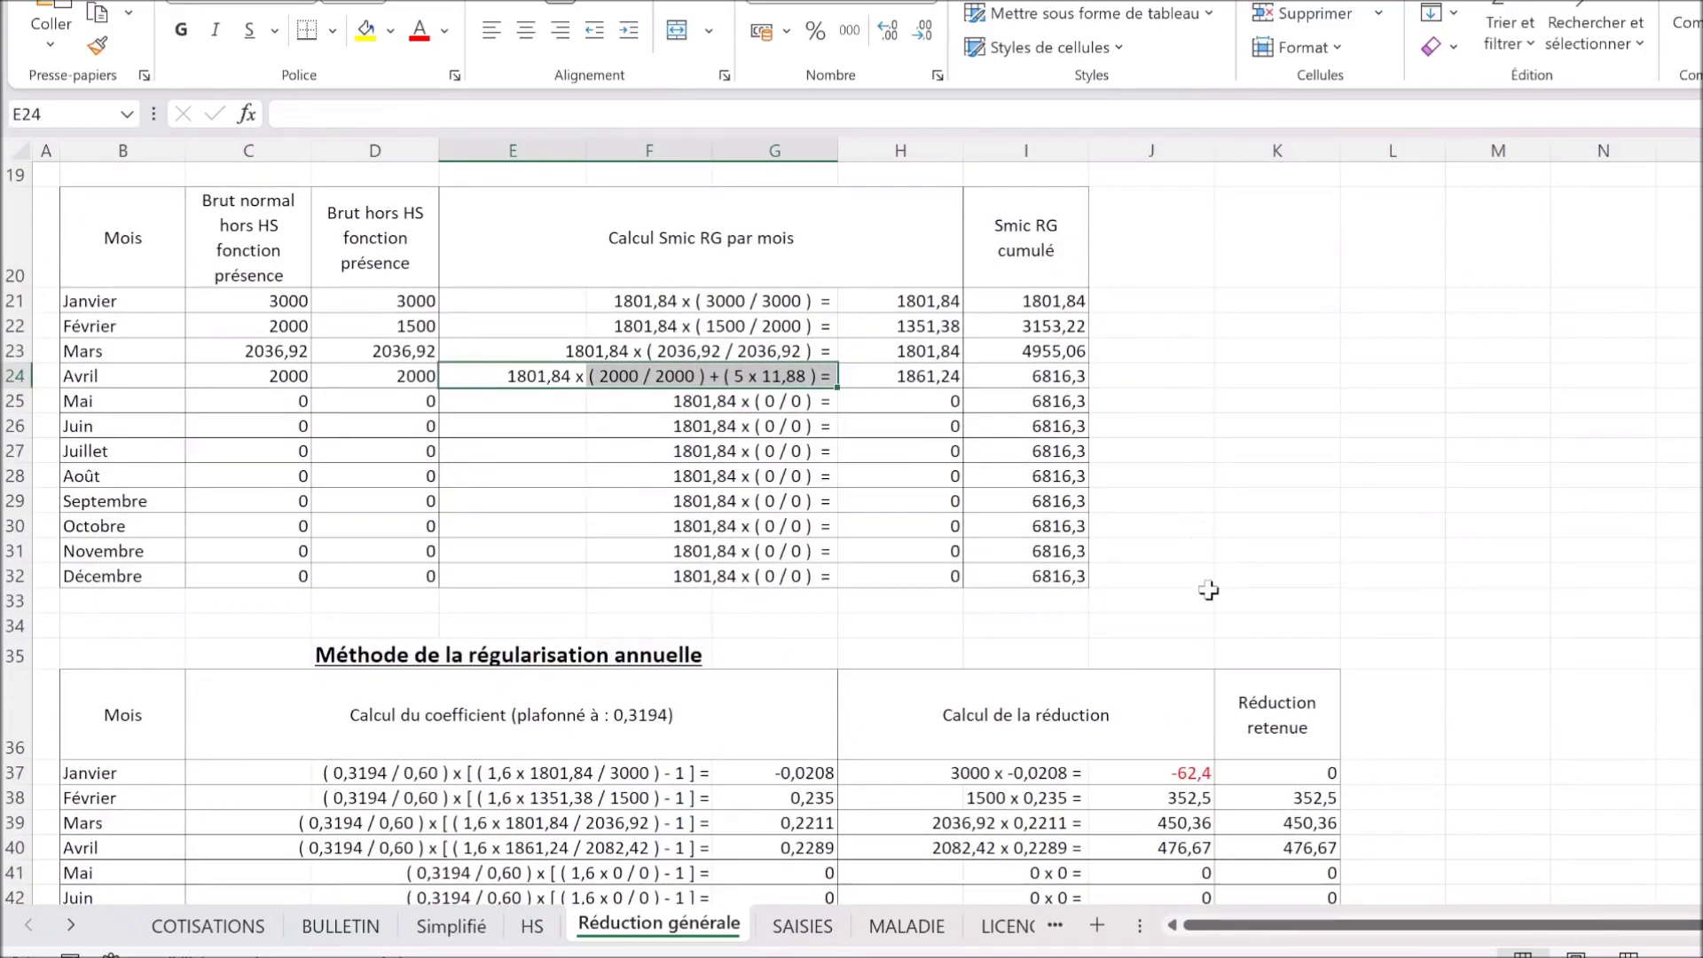
scroll(1201, 595, "down", 11)
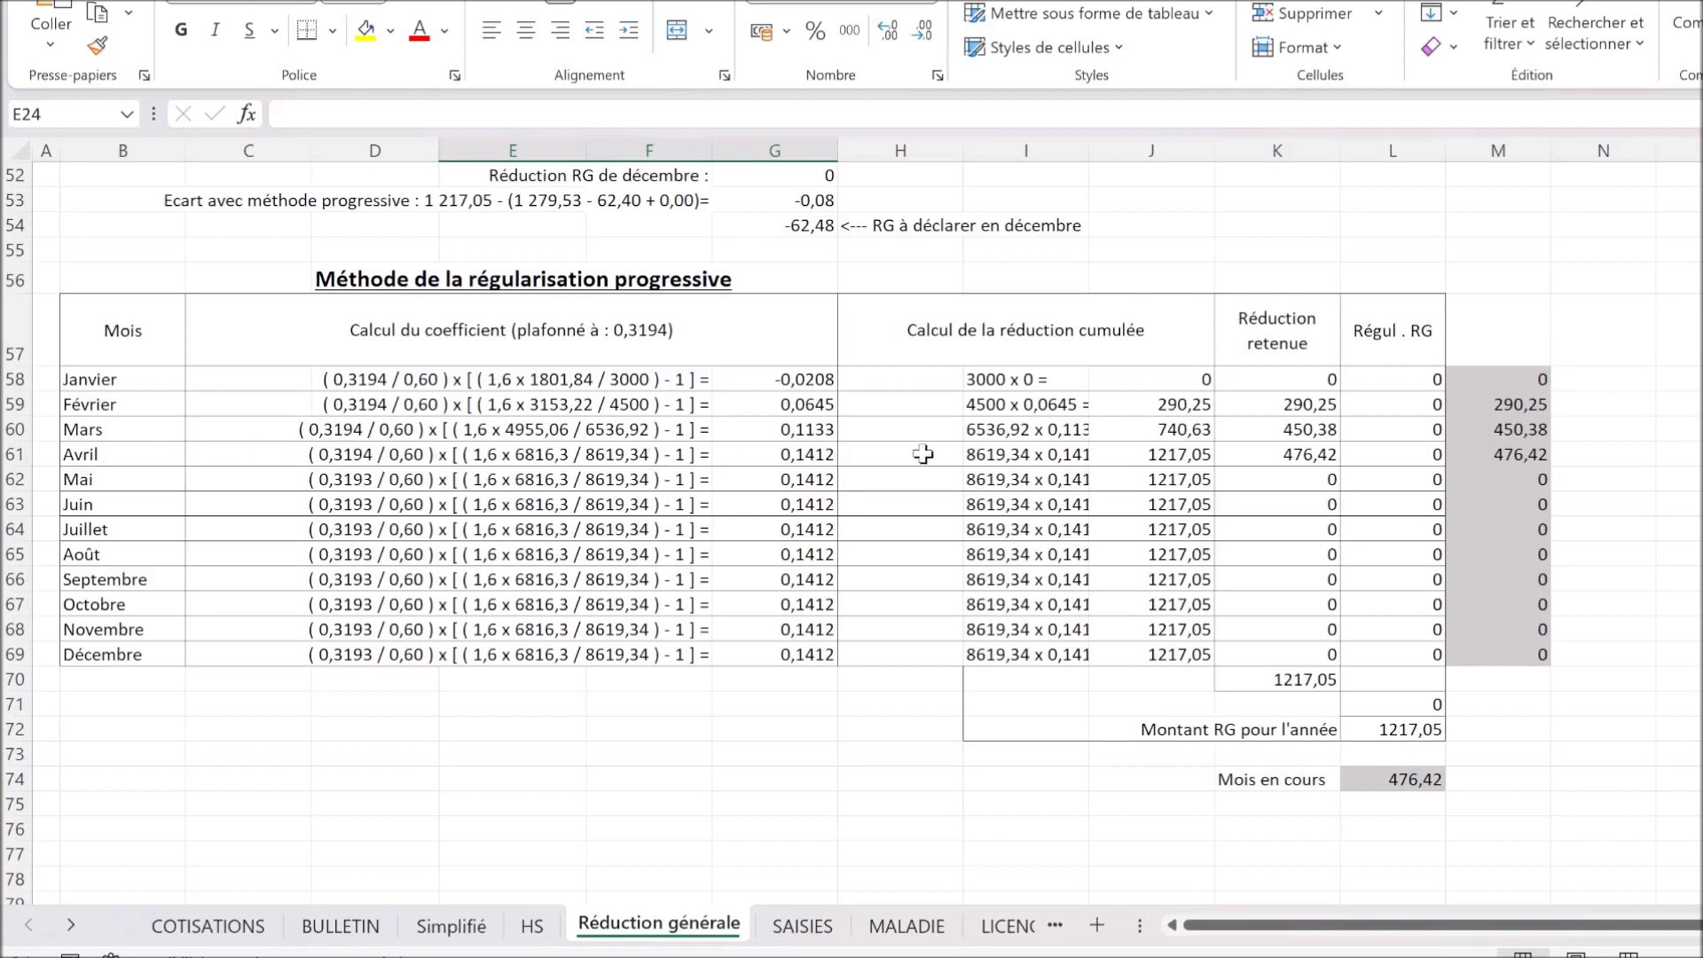
left_click(393, 457)
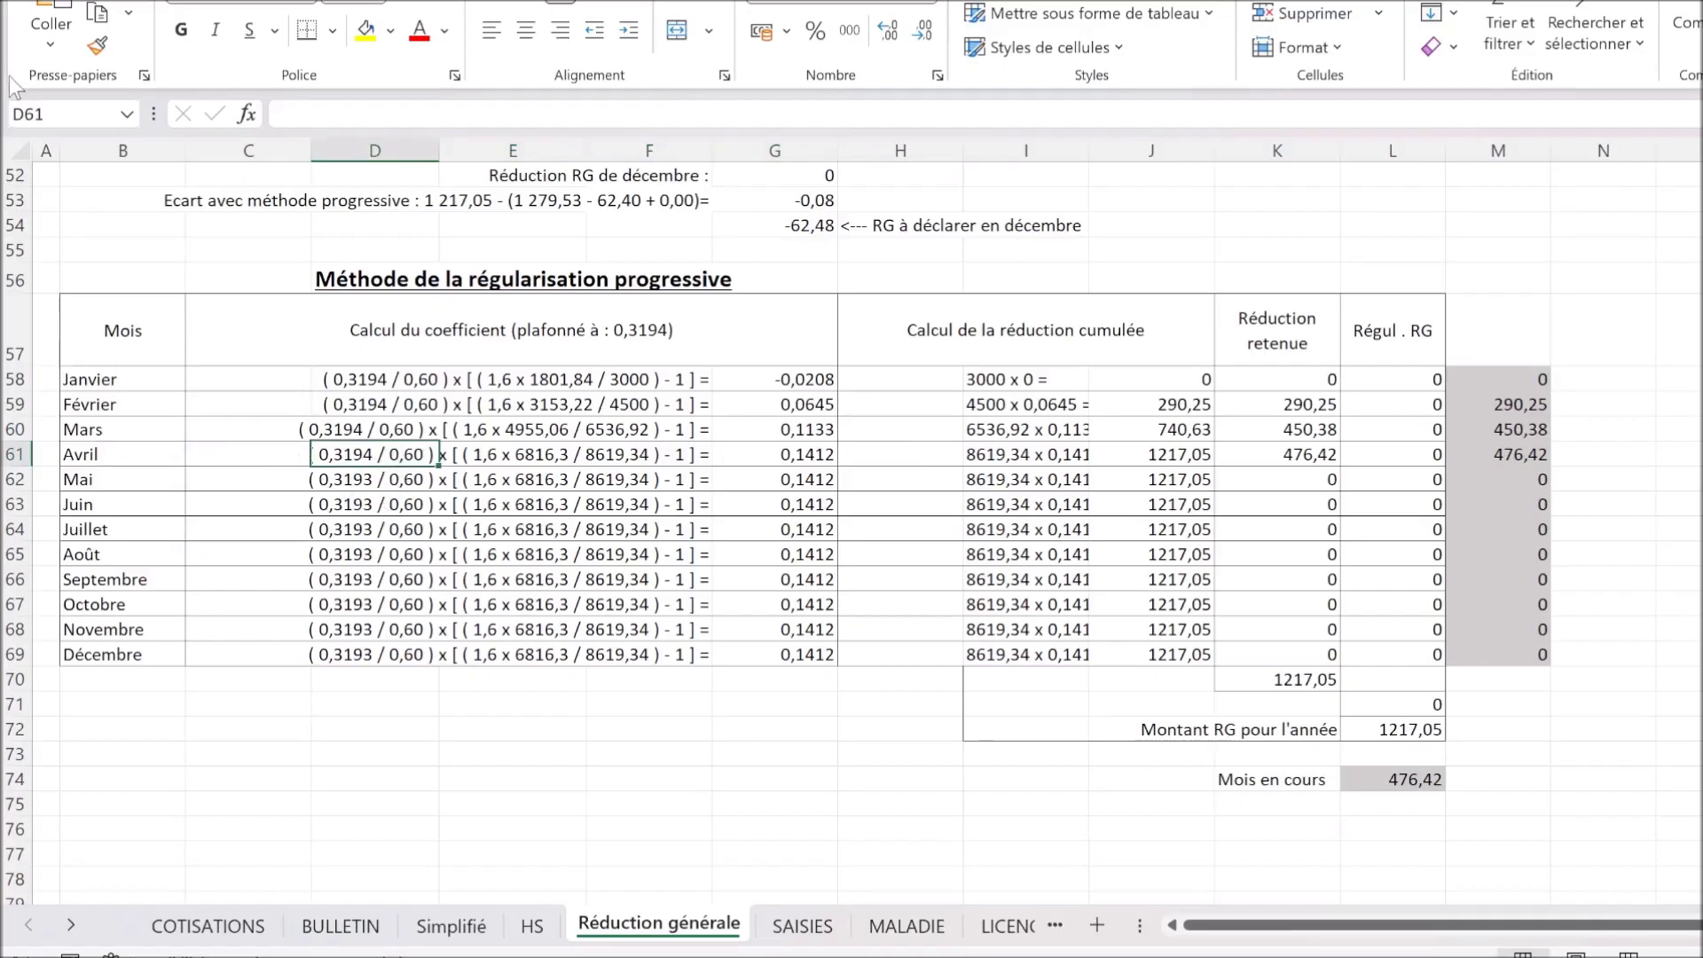
Step: Check the Réduction Générale amount on the BULLETIN sheet and review the rest of the April payslip
left_click(384, 927)
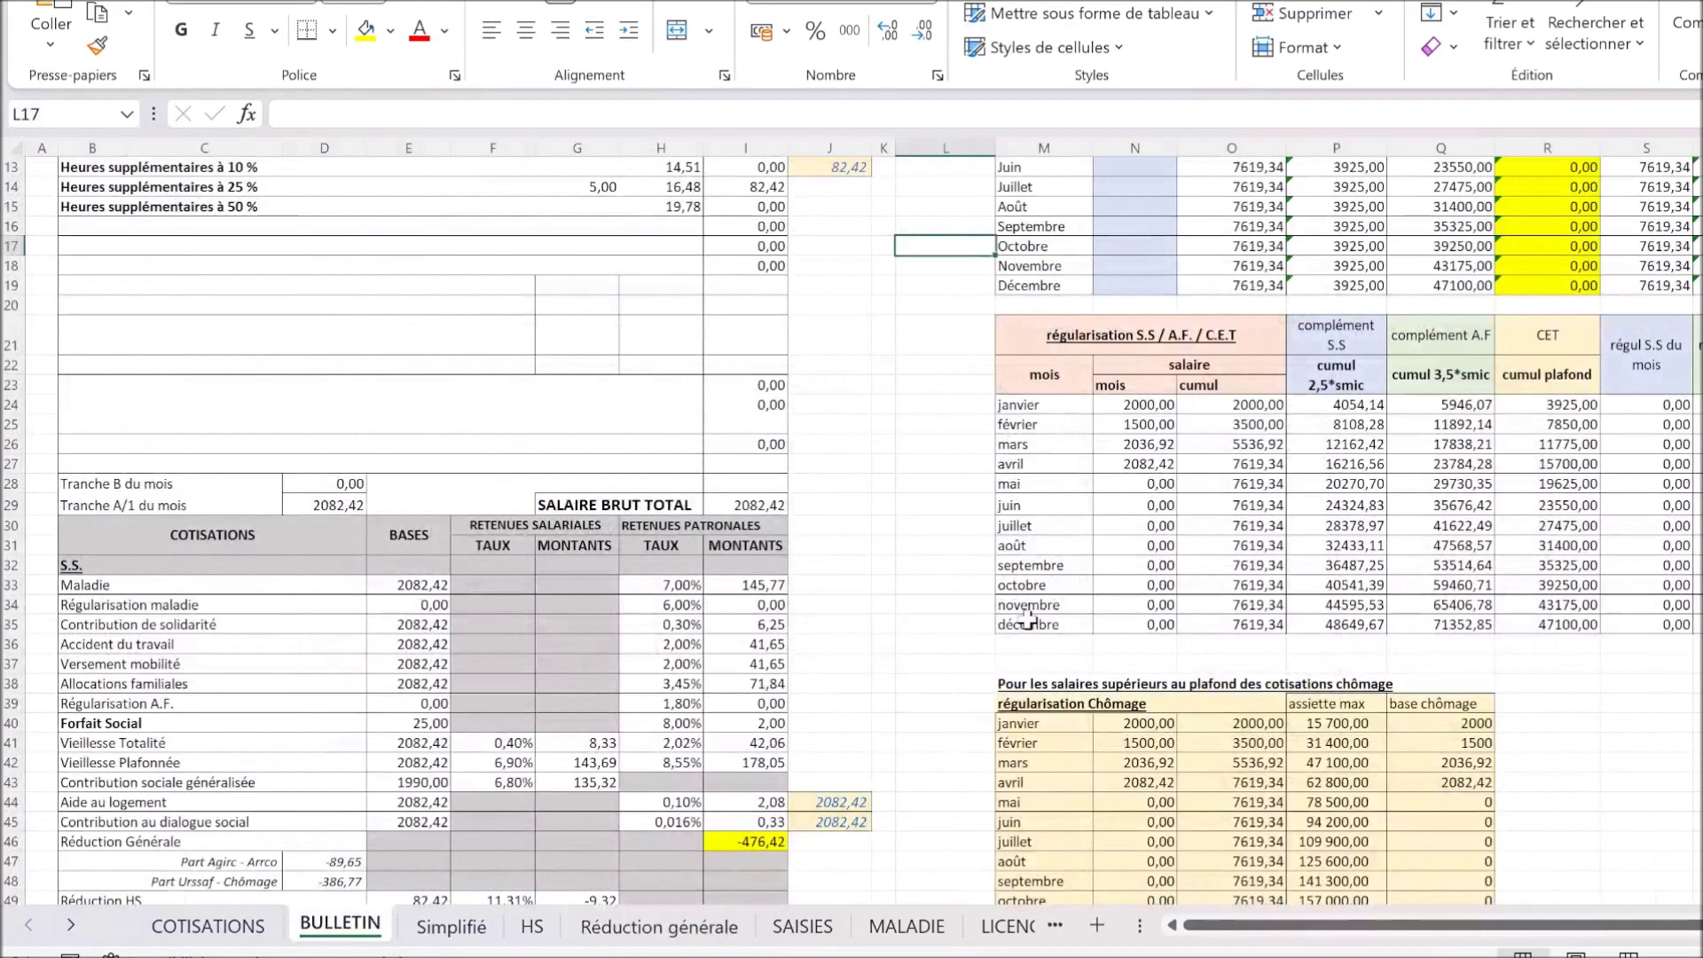
scroll(941, 554, "up", 4)
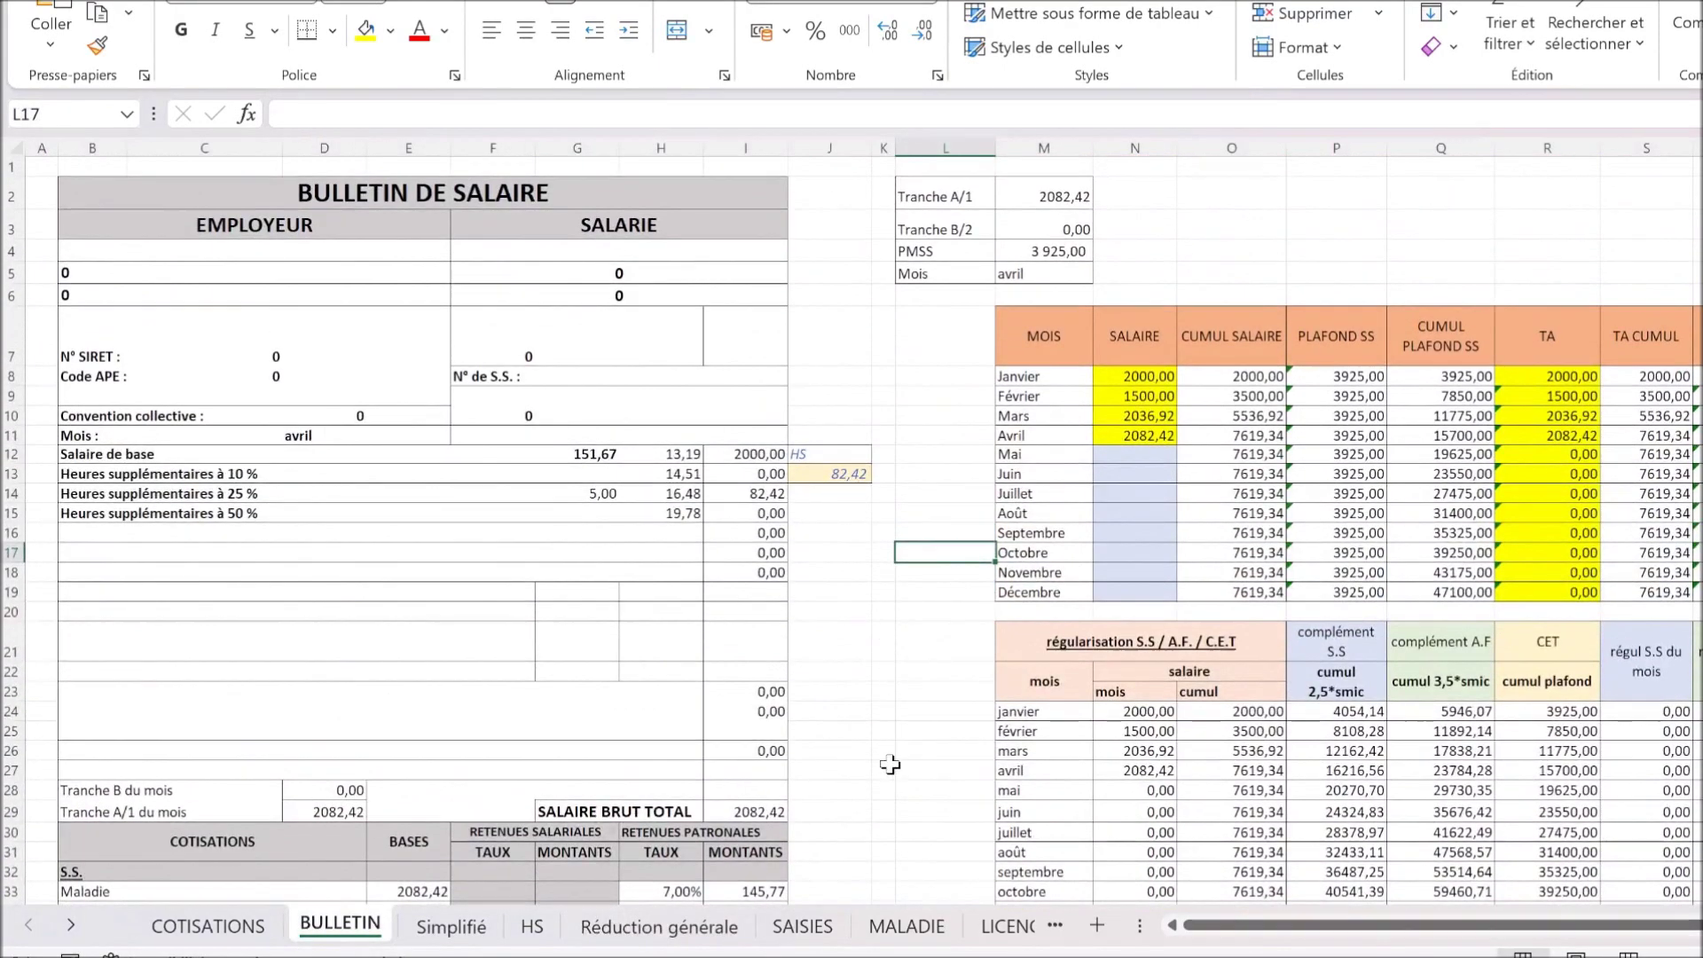
scroll(889, 765, "down", 6)
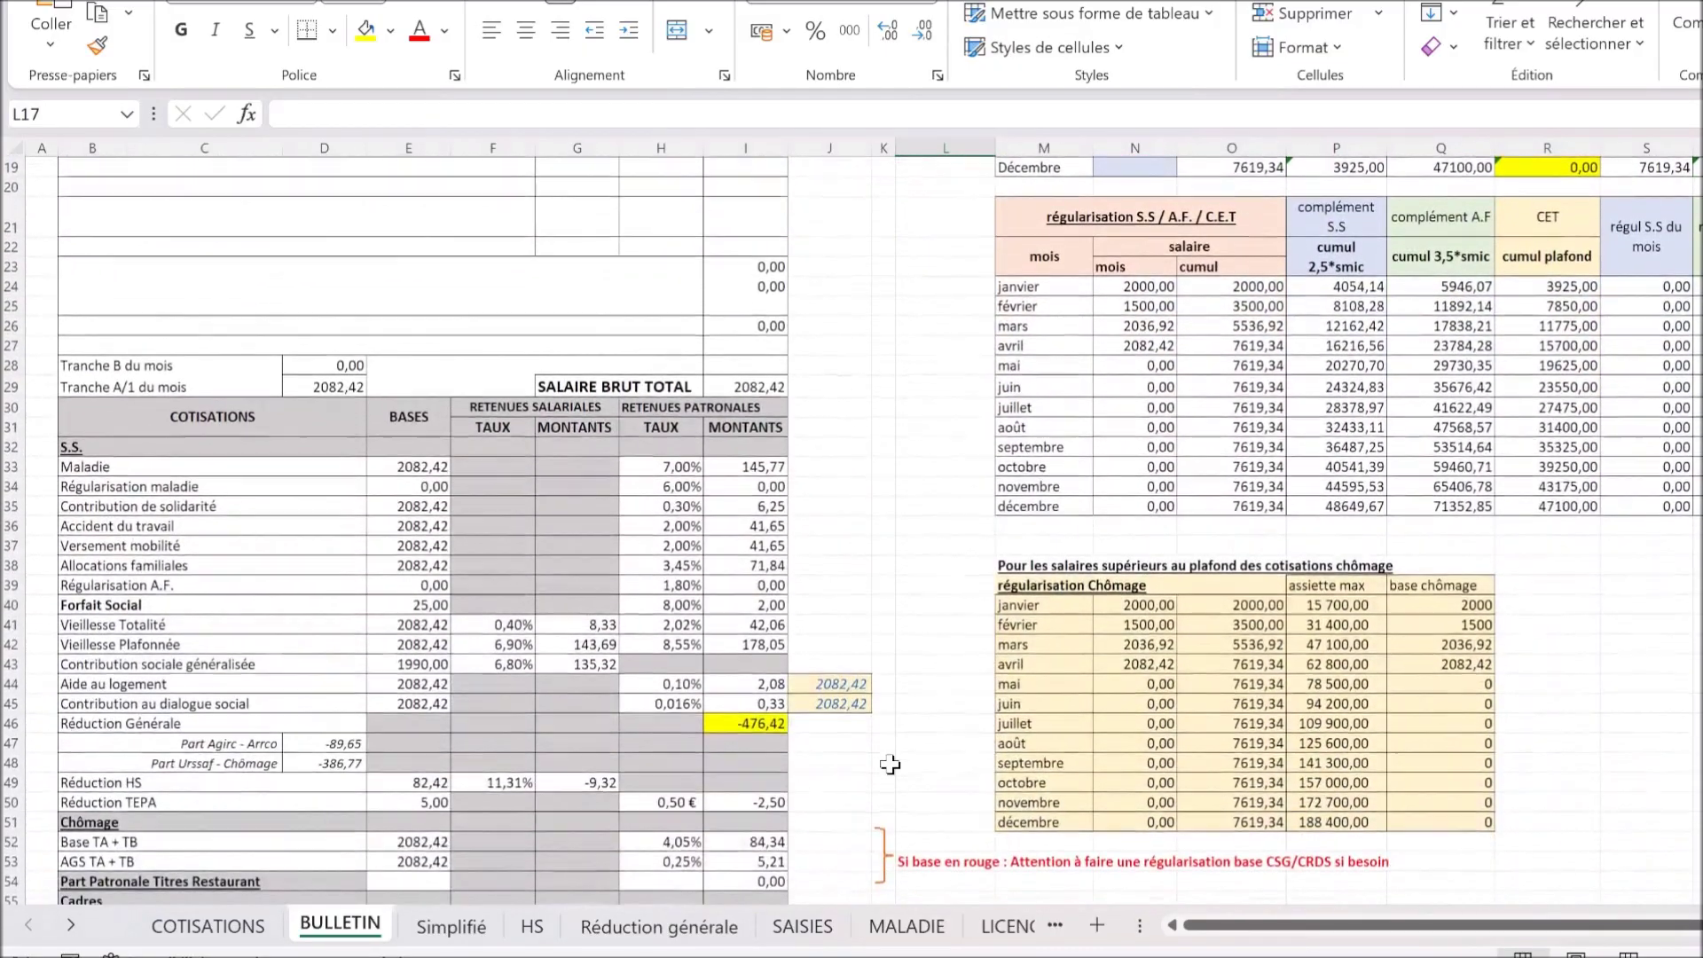
scroll(890, 764, "down", 6)
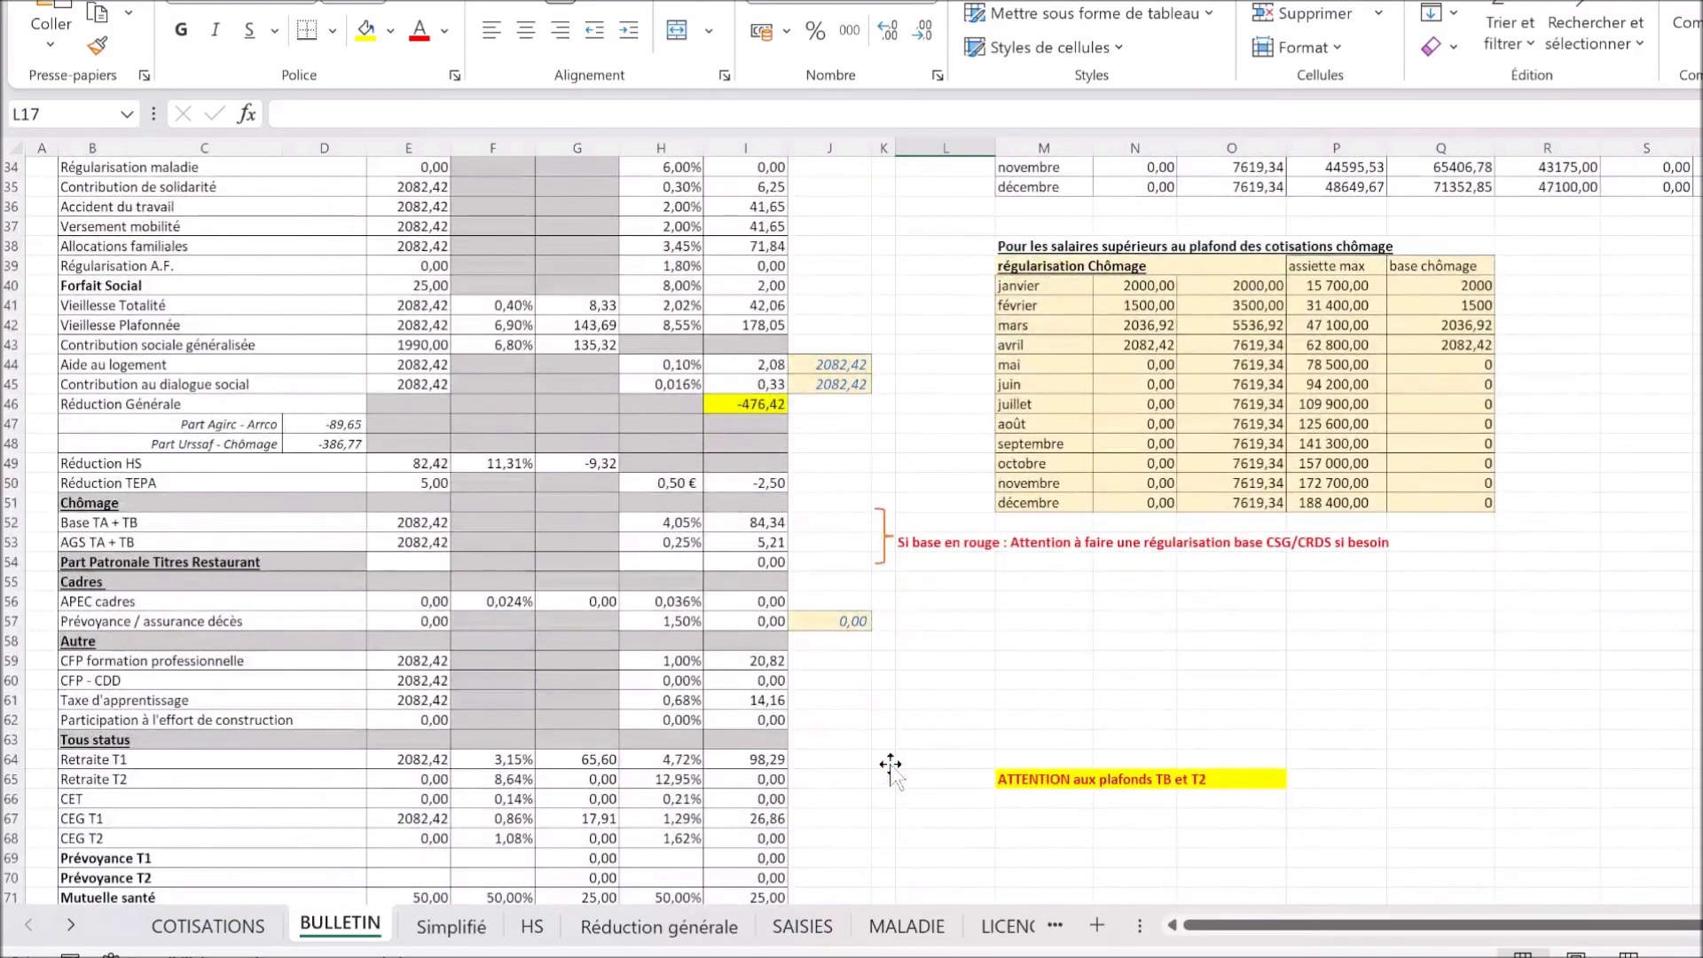
scroll(890, 765, "down", 7)
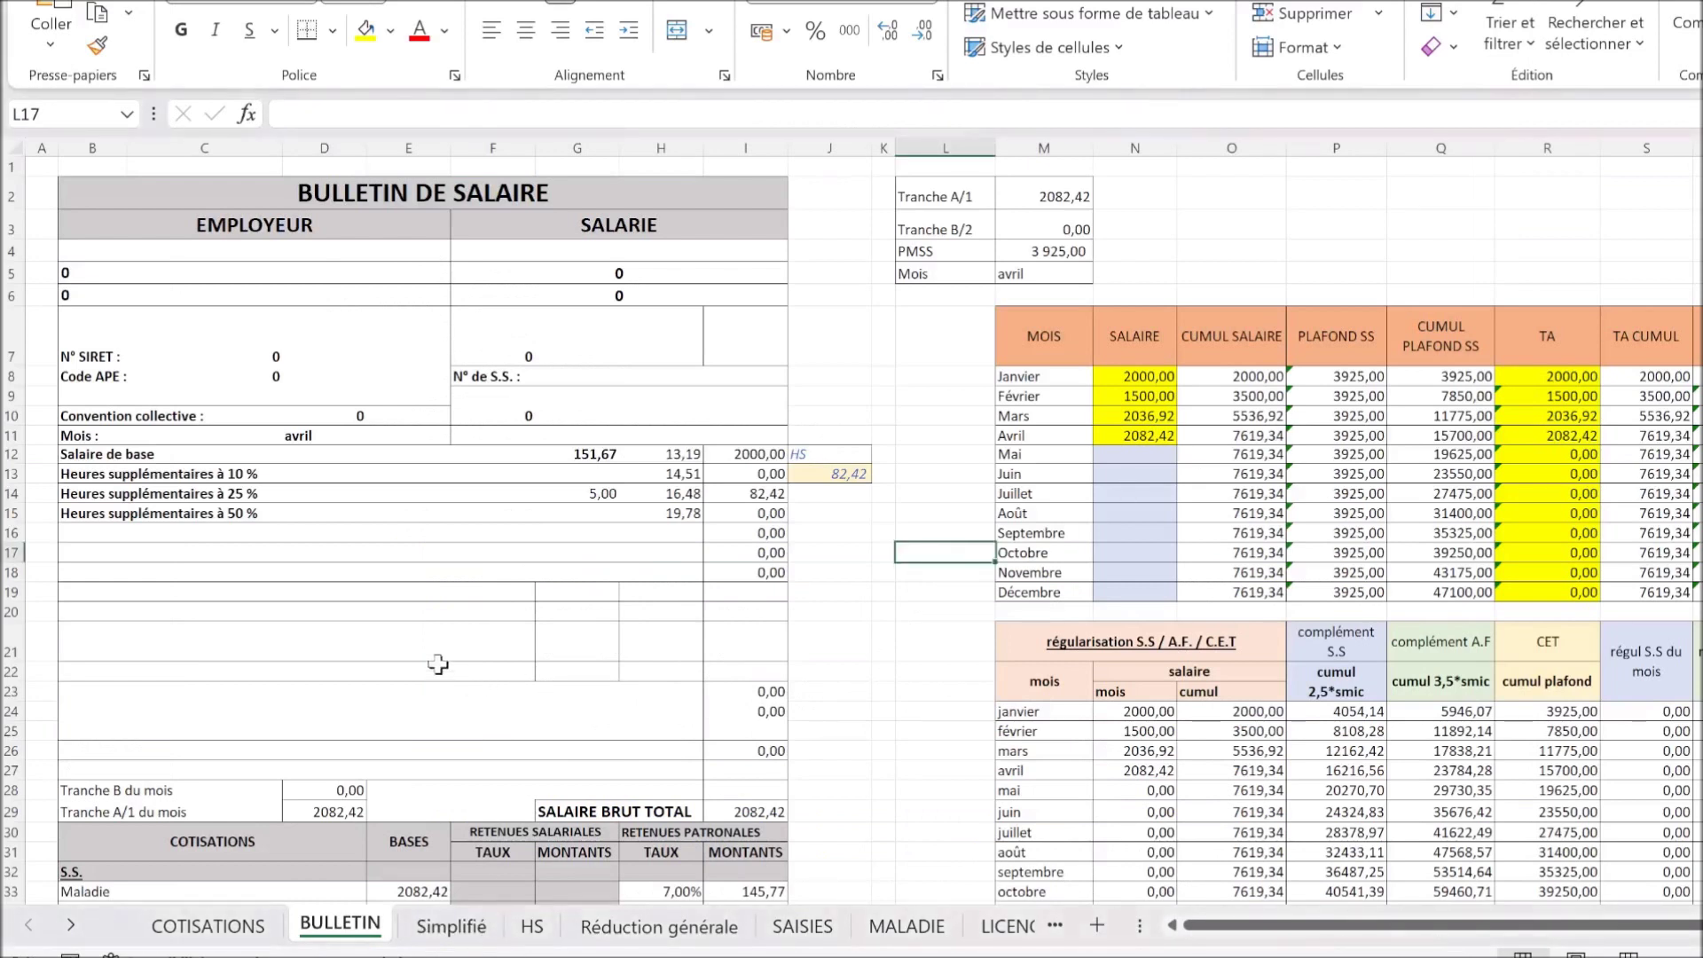
Step: Clear the hours on the Heures supplémentaires à 25 % line
left_click(606, 499)
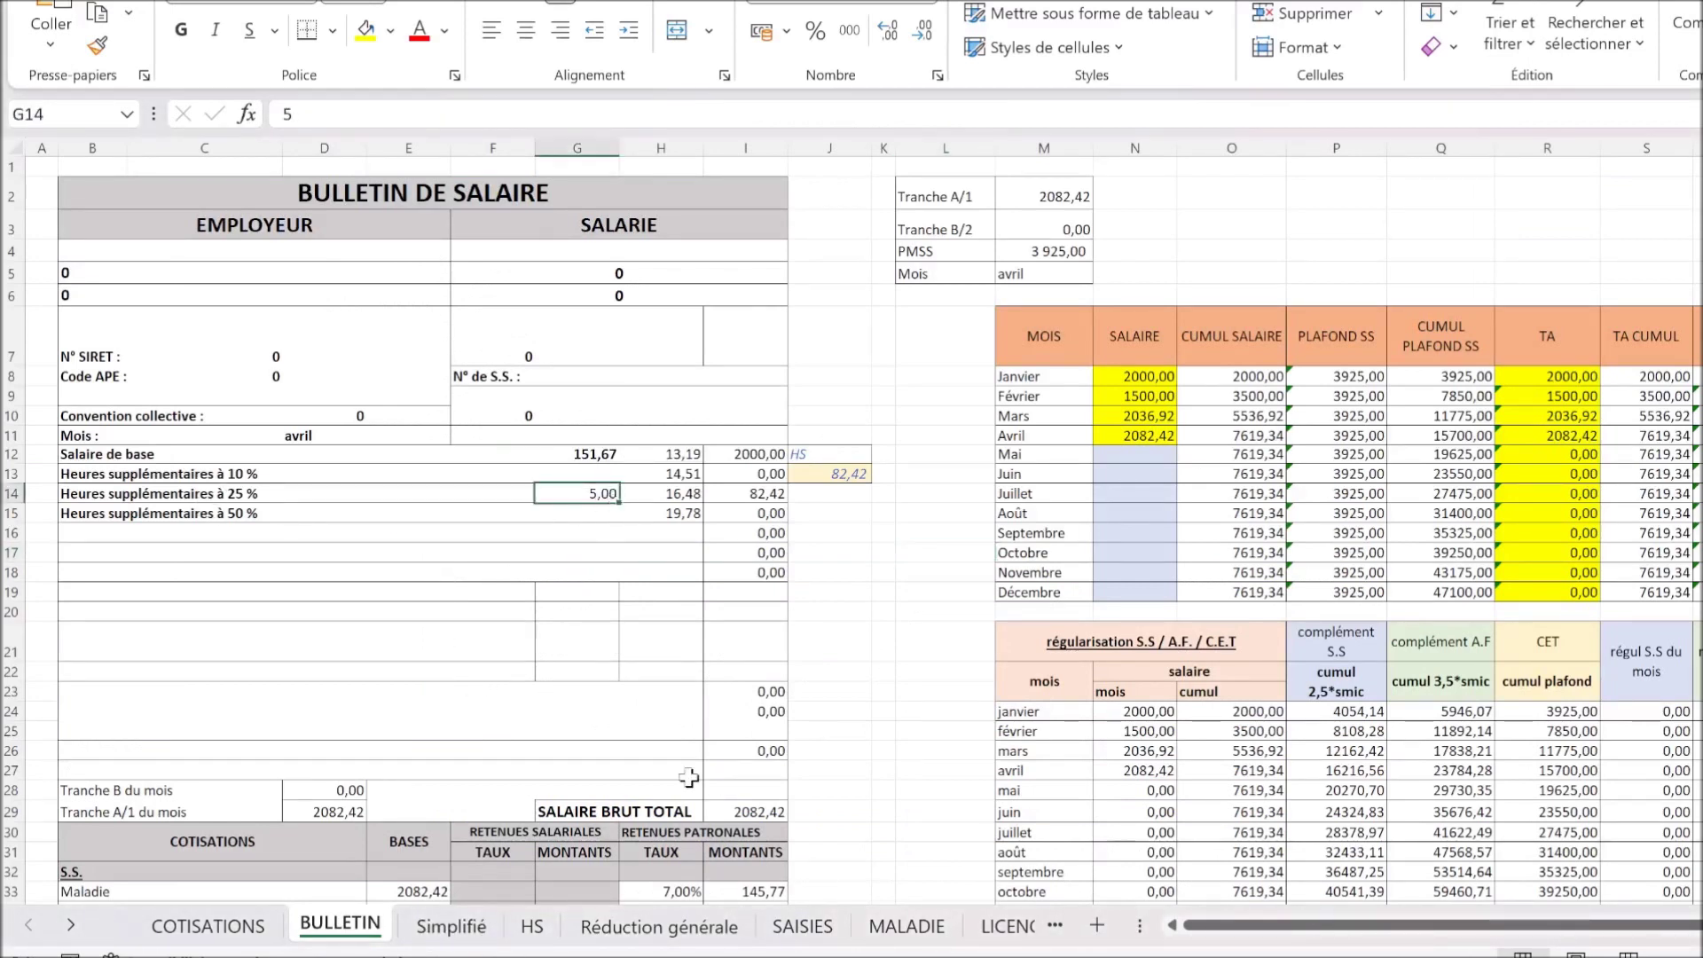
key("Delete")
key("Return")
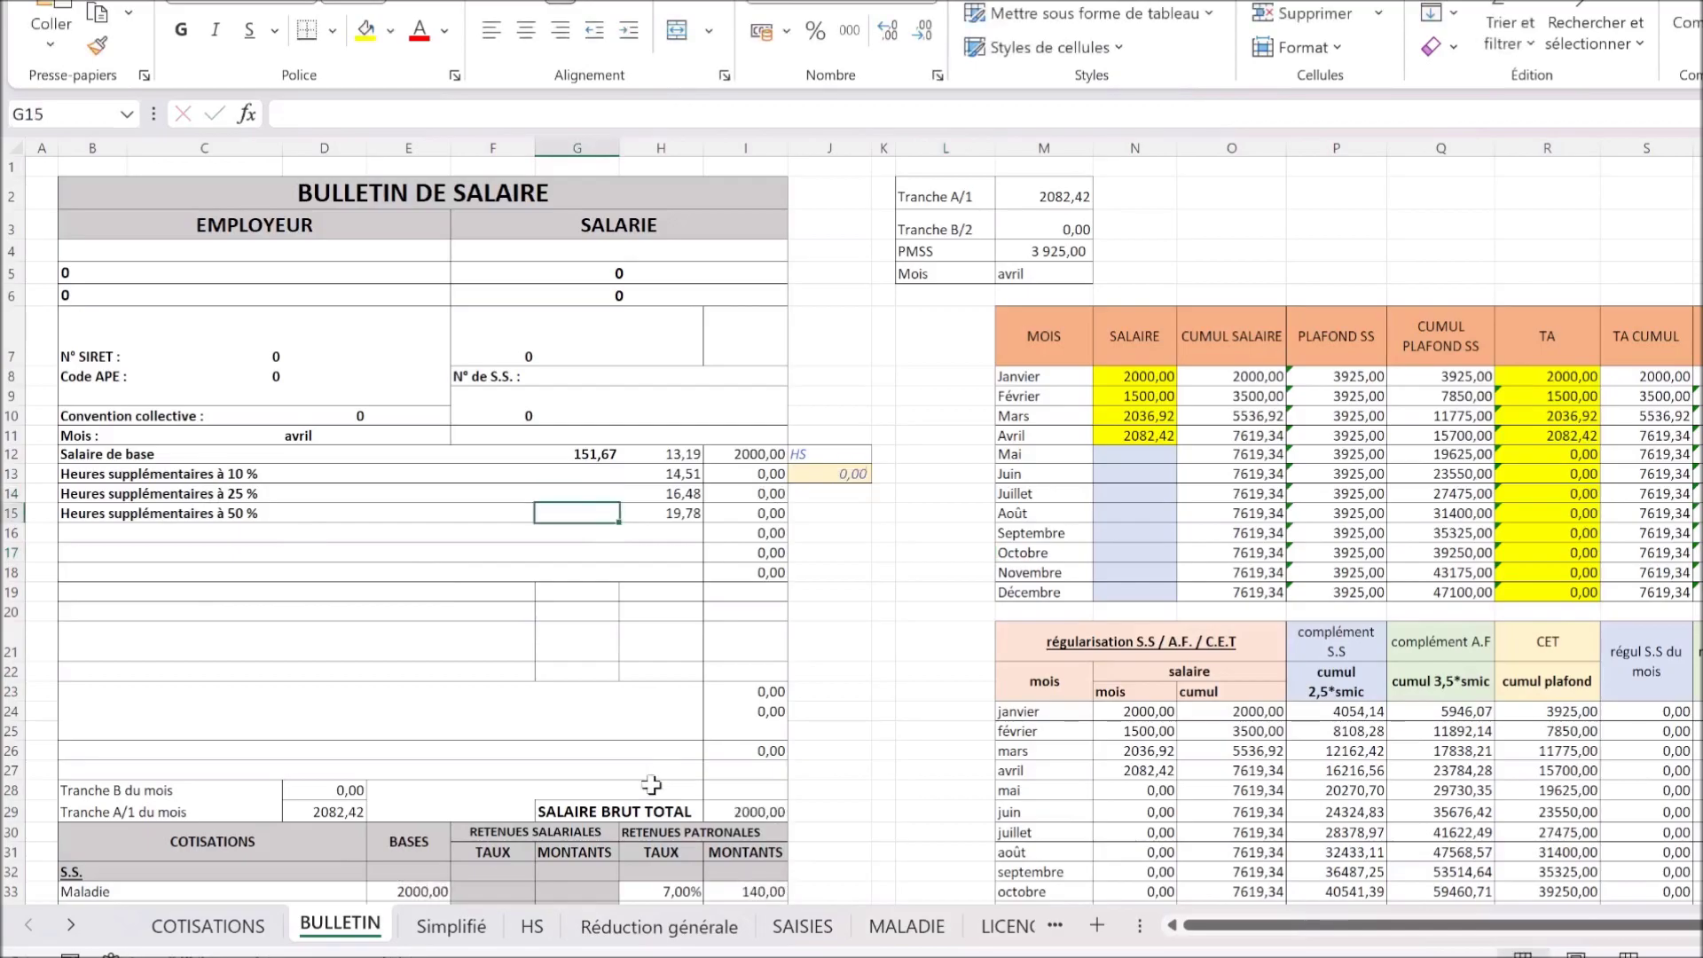
Step: On the COTISATIONS sheet, set Mois to mai
left_click(213, 928)
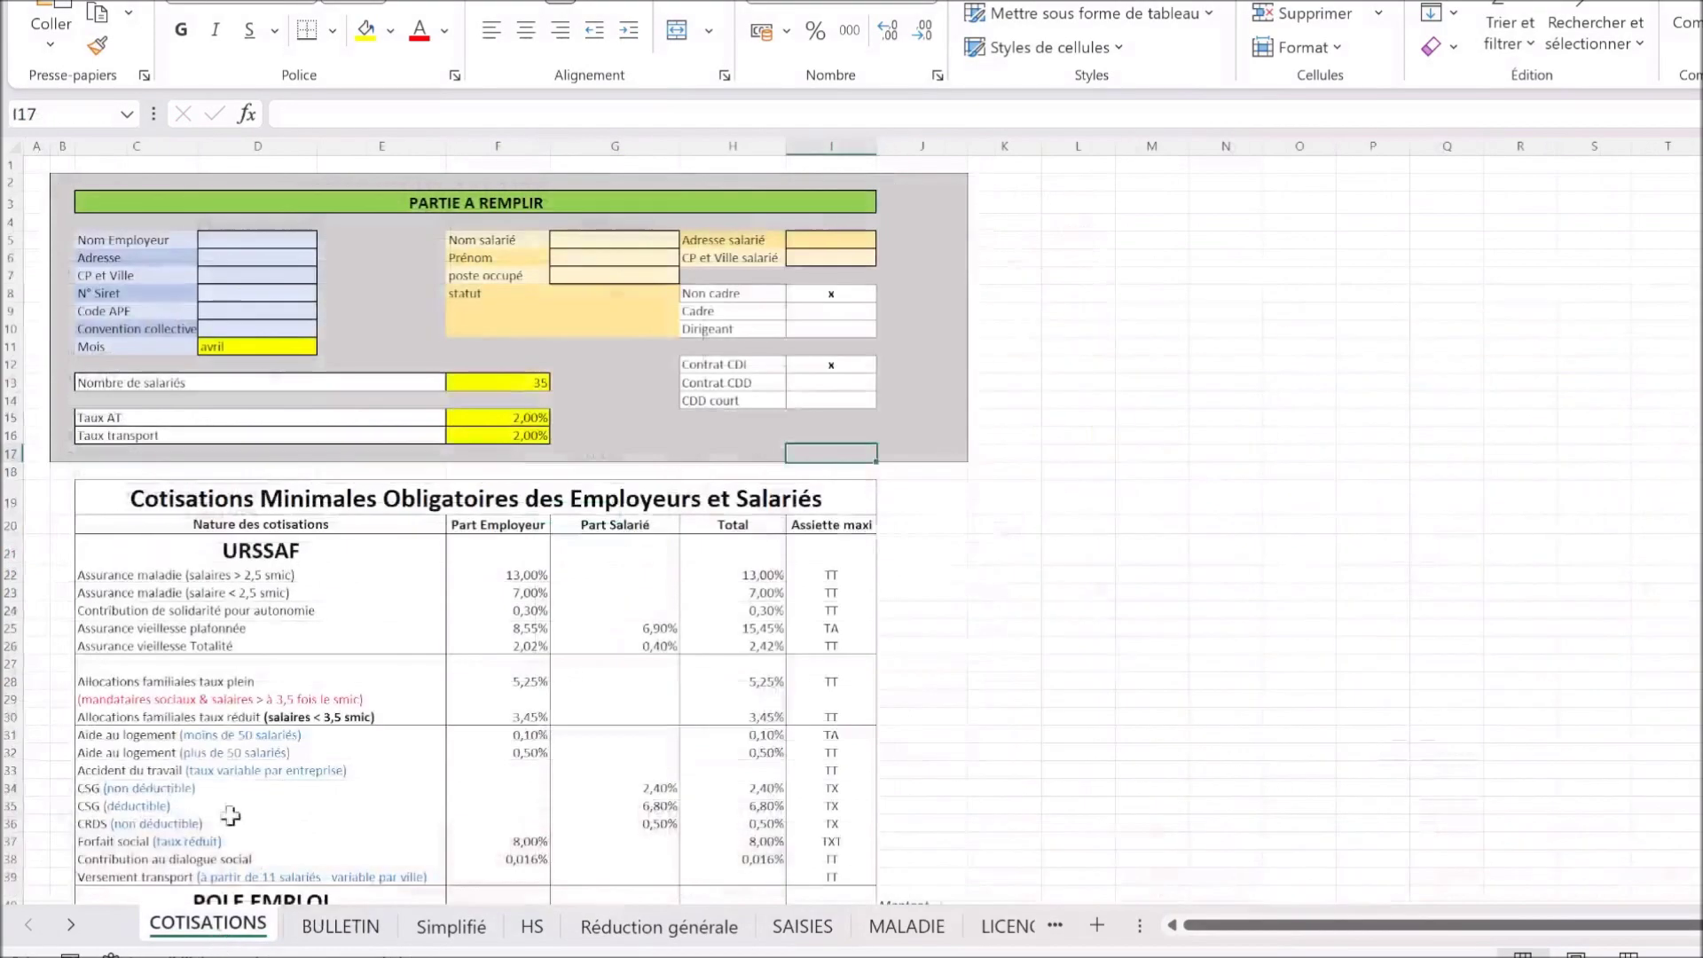
left_click(236, 346)
type("mai")
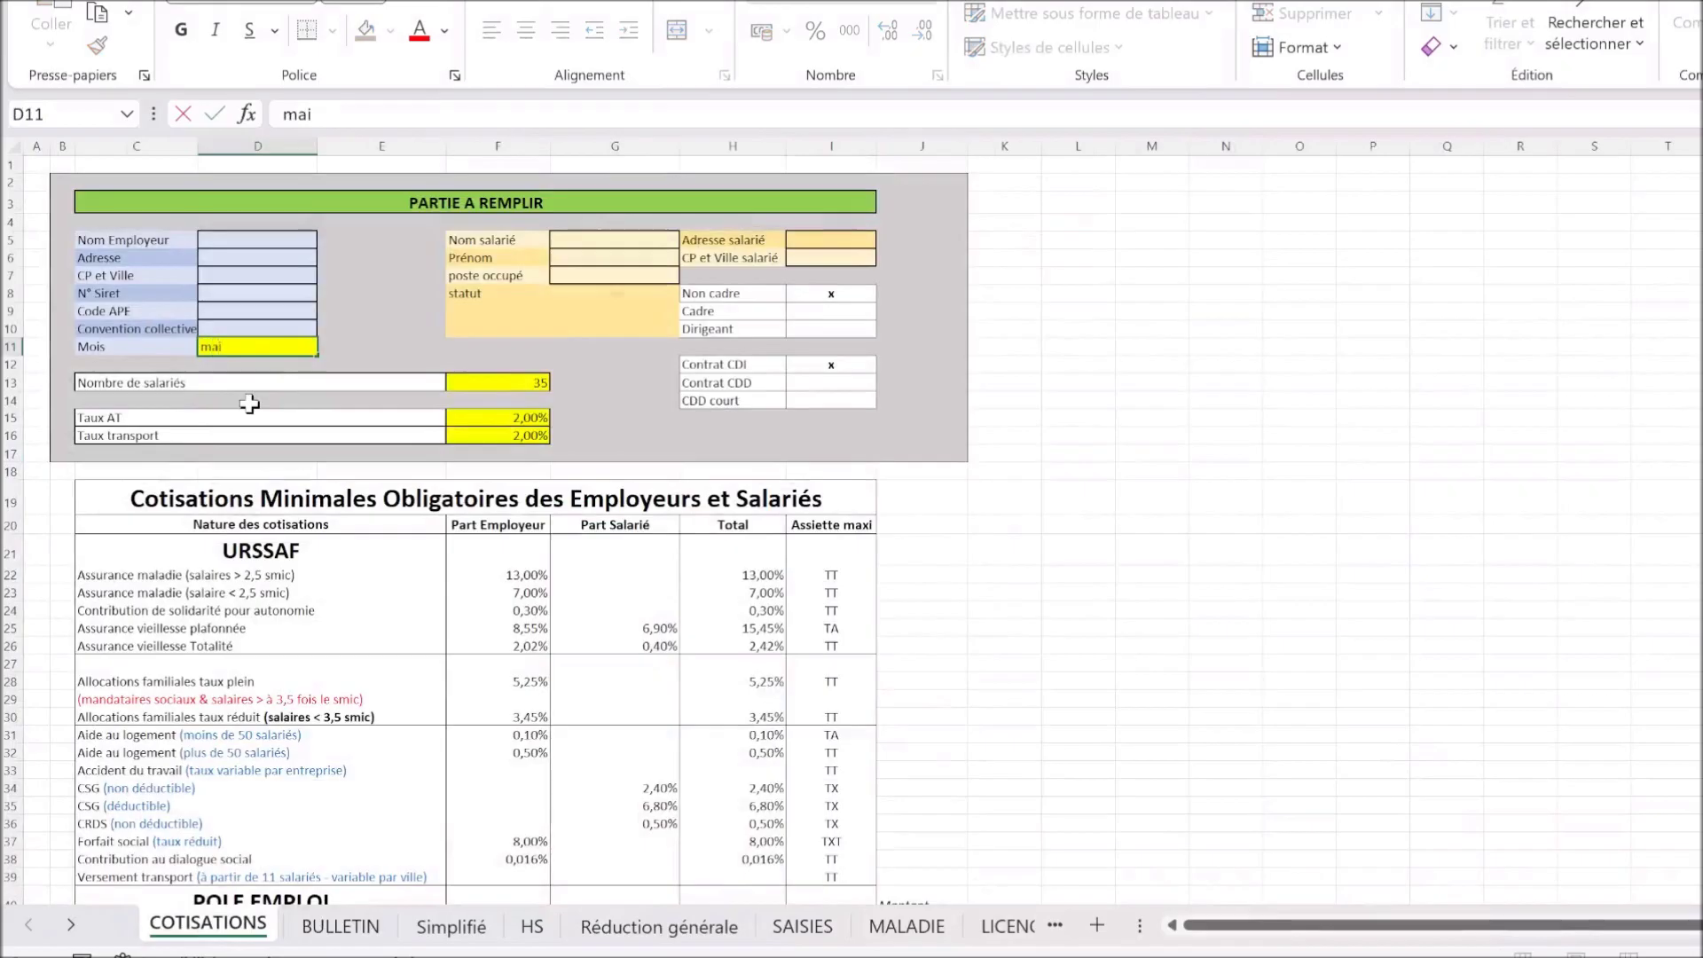
key("Return")
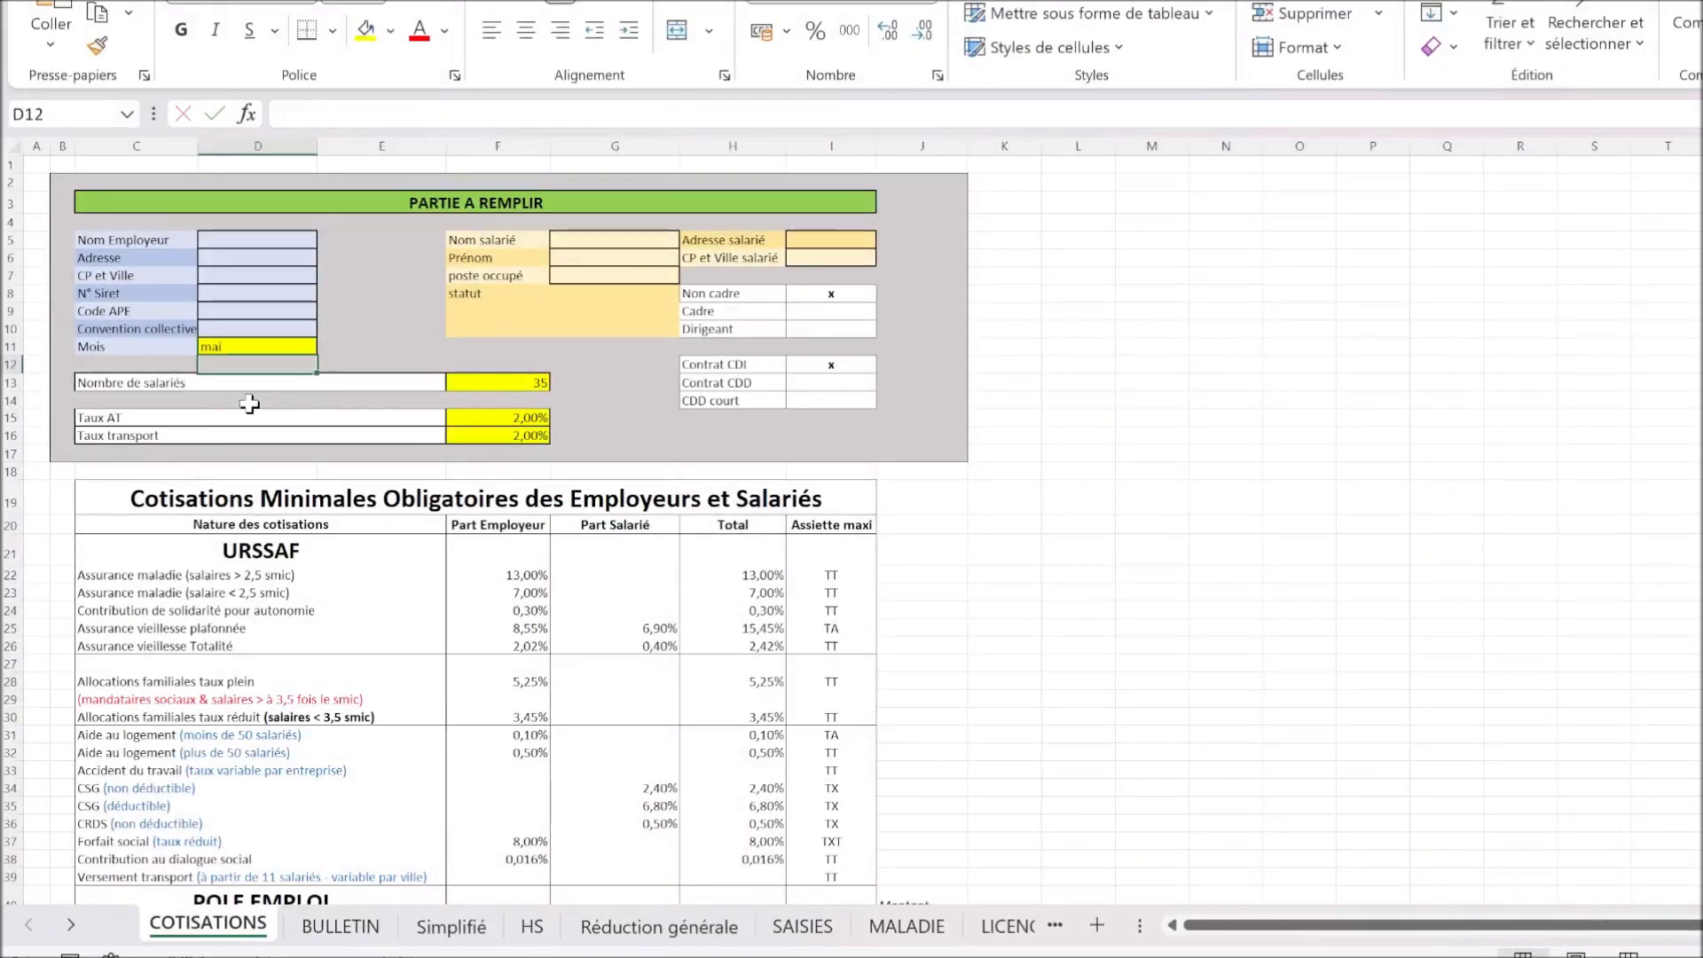
Step: On the BULLETIN sheet, enter -909,09 as the row 18 amount in I18
left_click(348, 927)
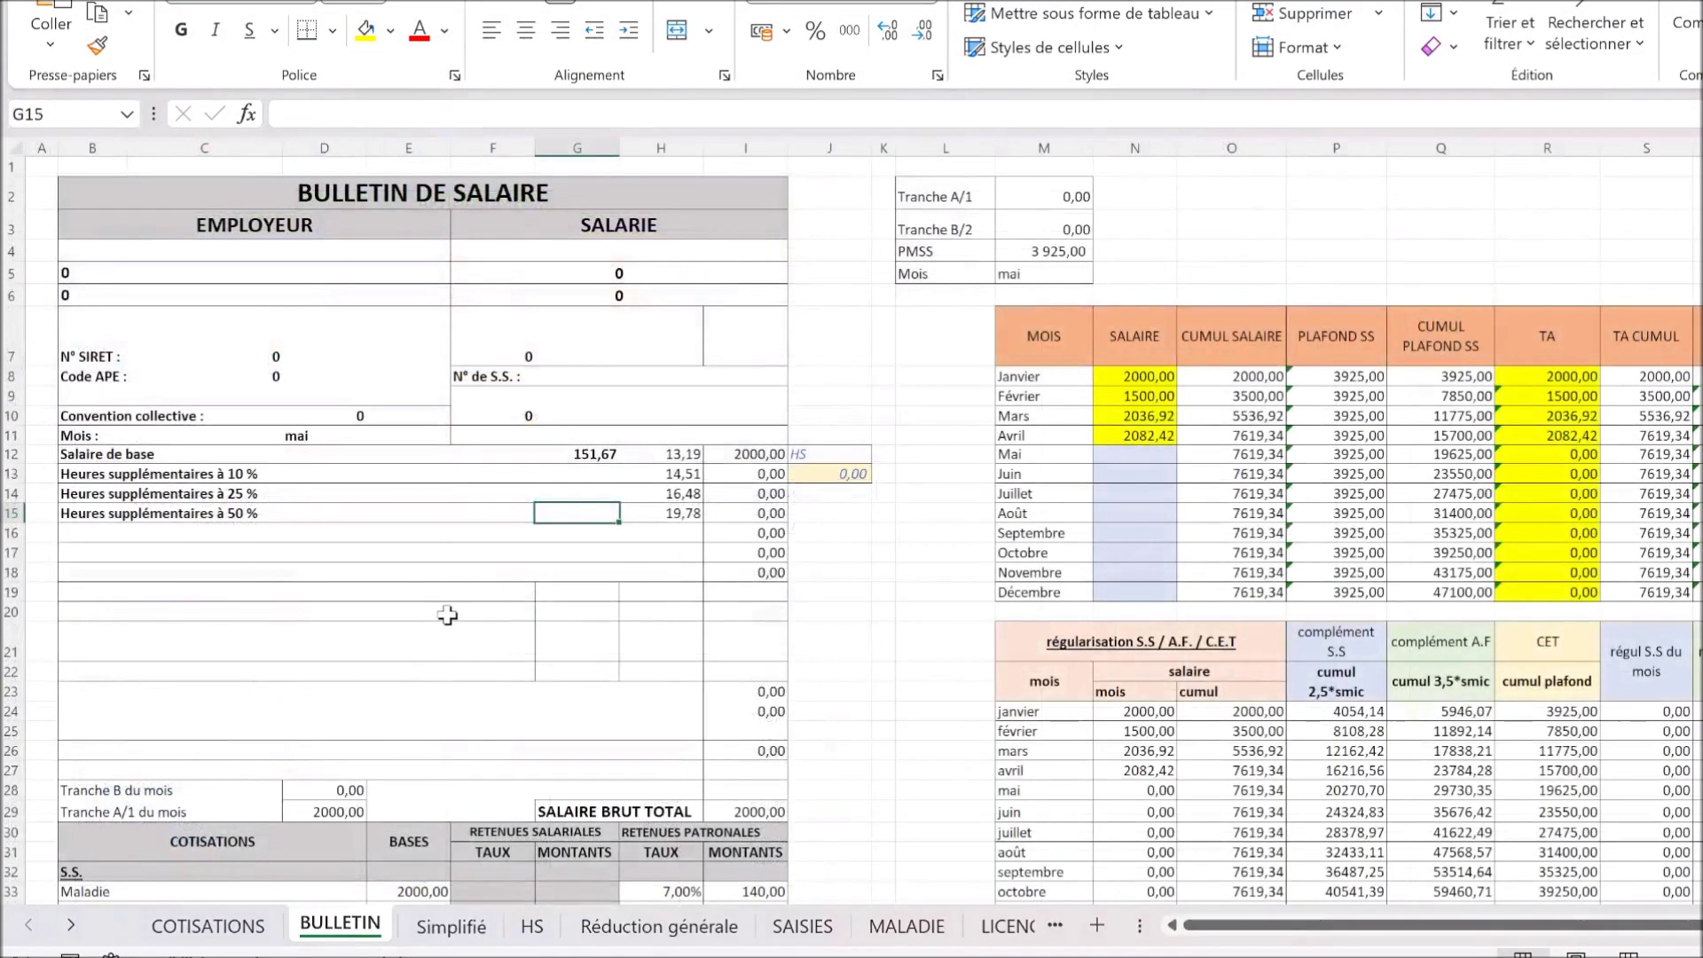
left_click(738, 574)
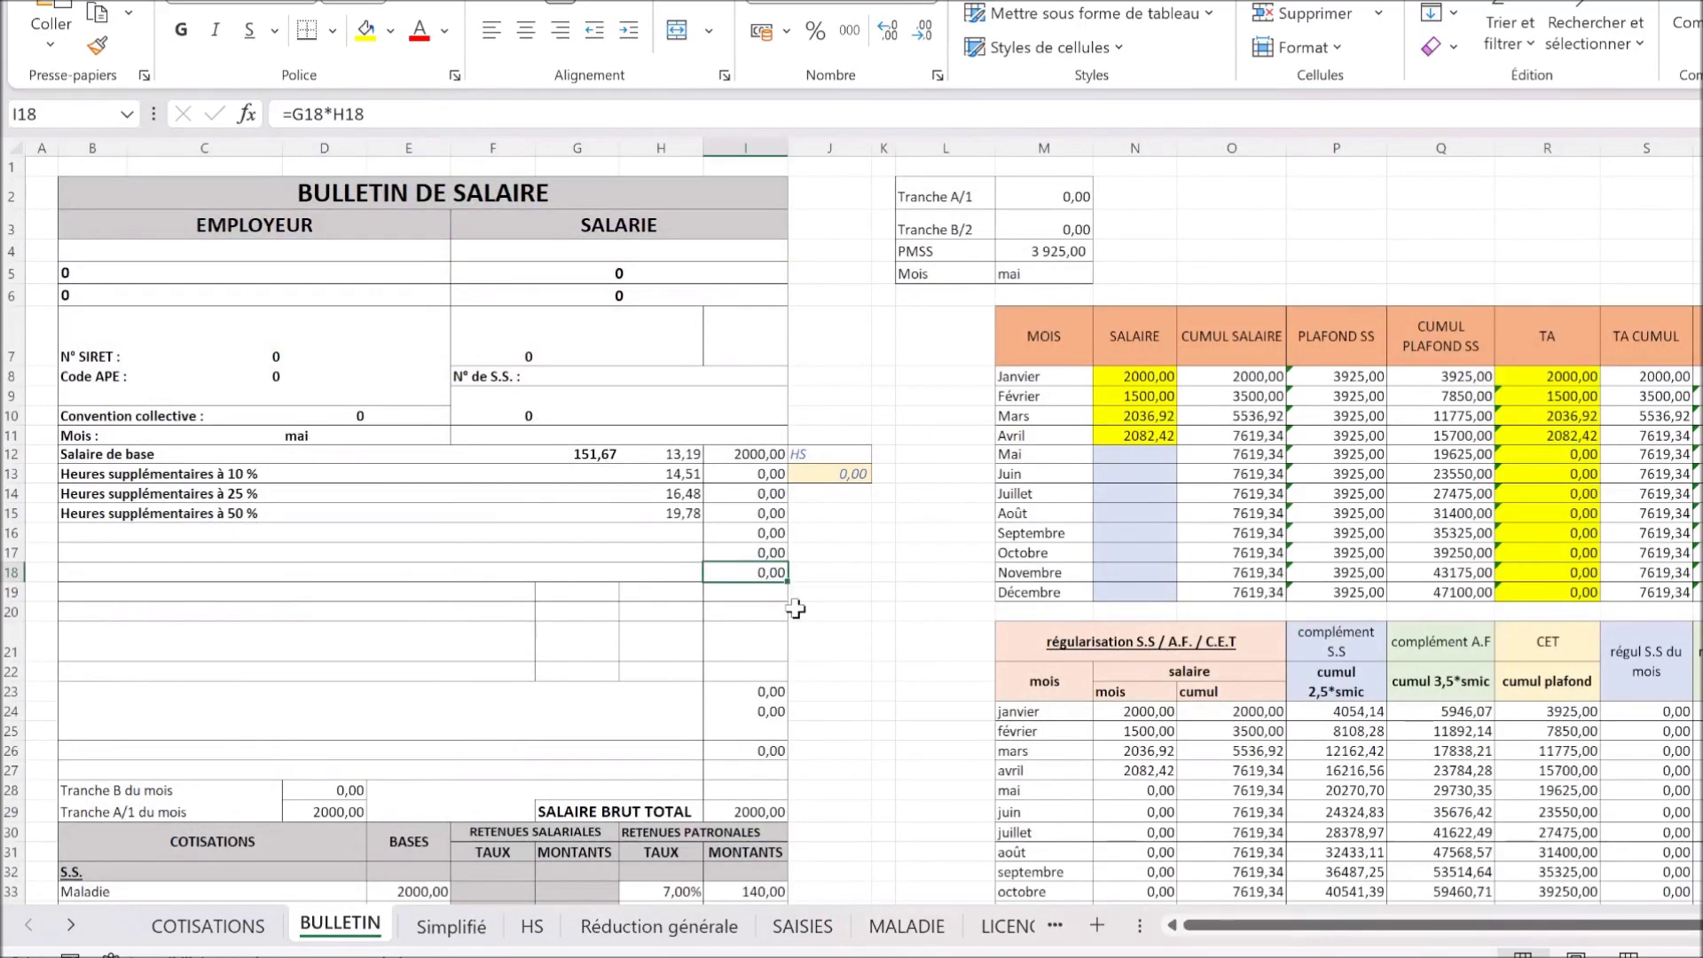
type("-909")
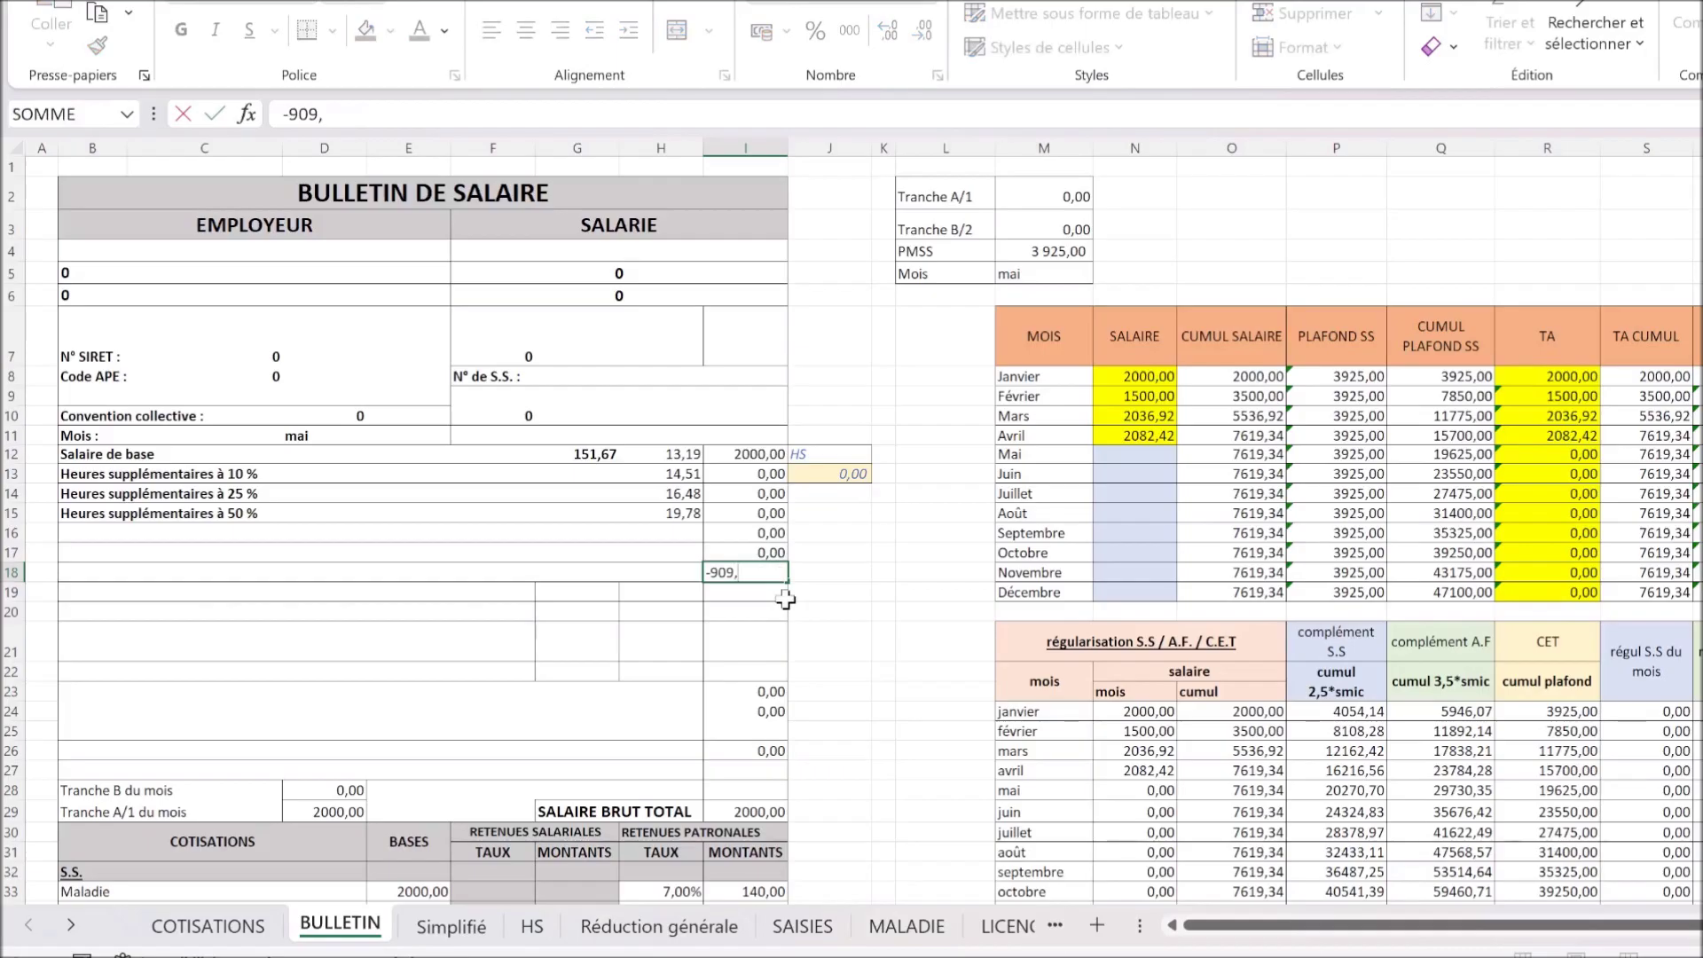
type(",")
key("Return")
left_click(764, 572)
left_click(544, 120)
type(",09")
key("Return")
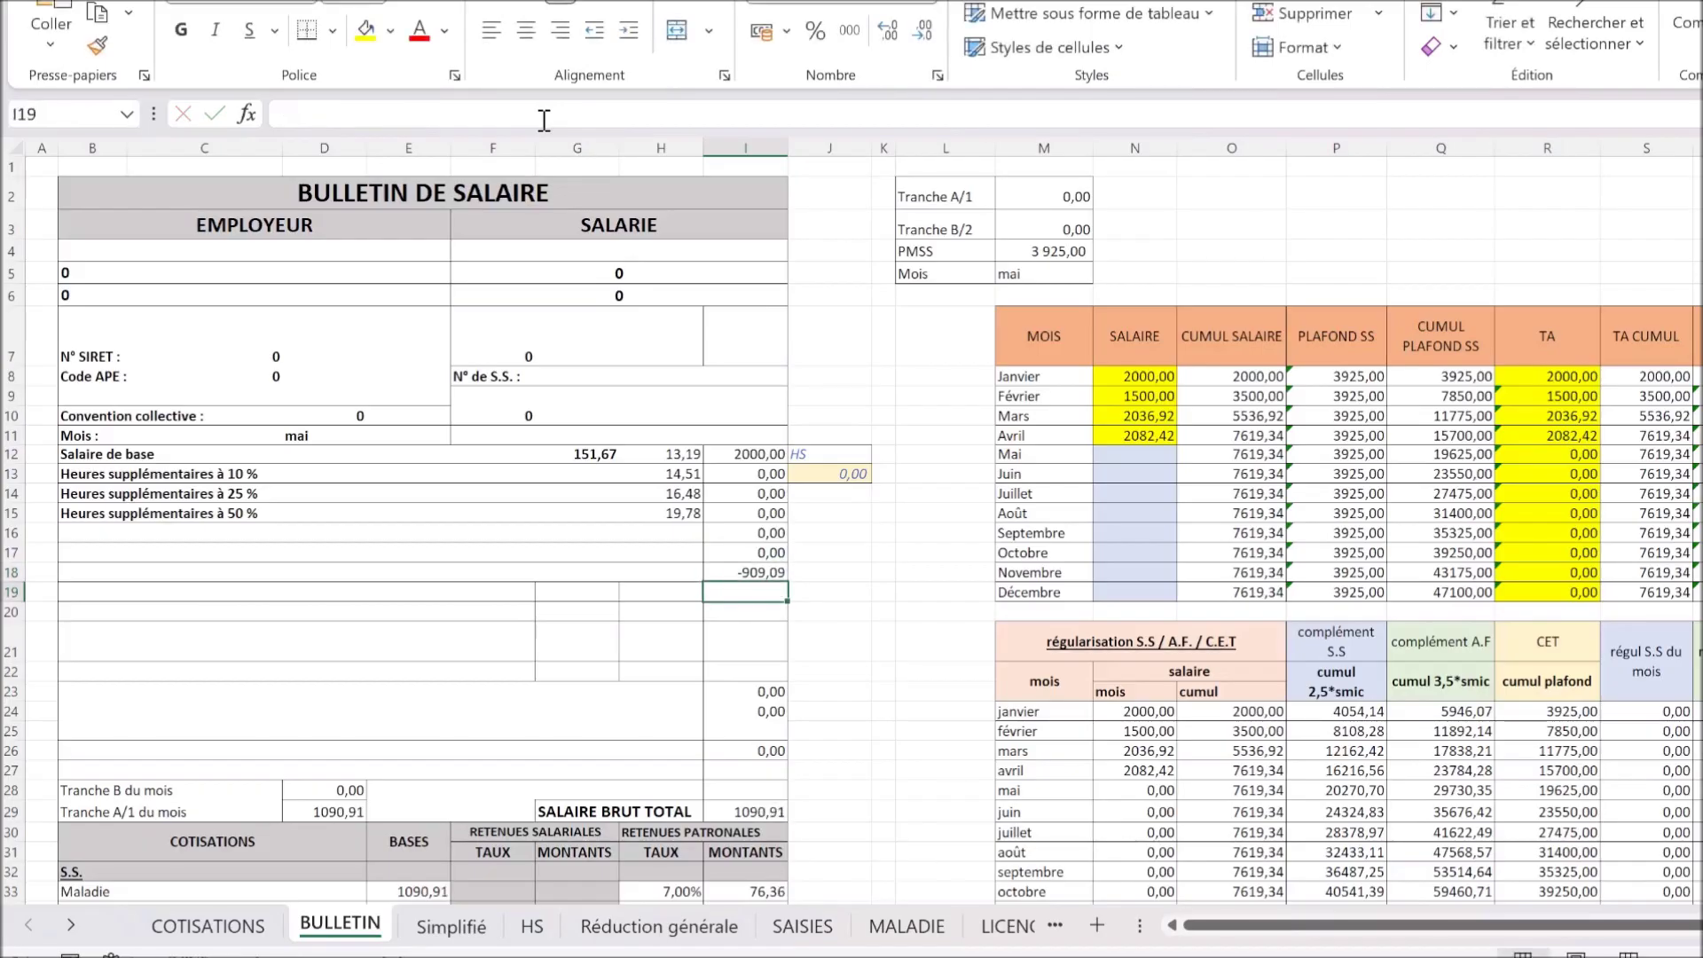
Step: Enter 409,09 in I19 and -215,54 in I20 as the next payslip amounts
type("409,09")
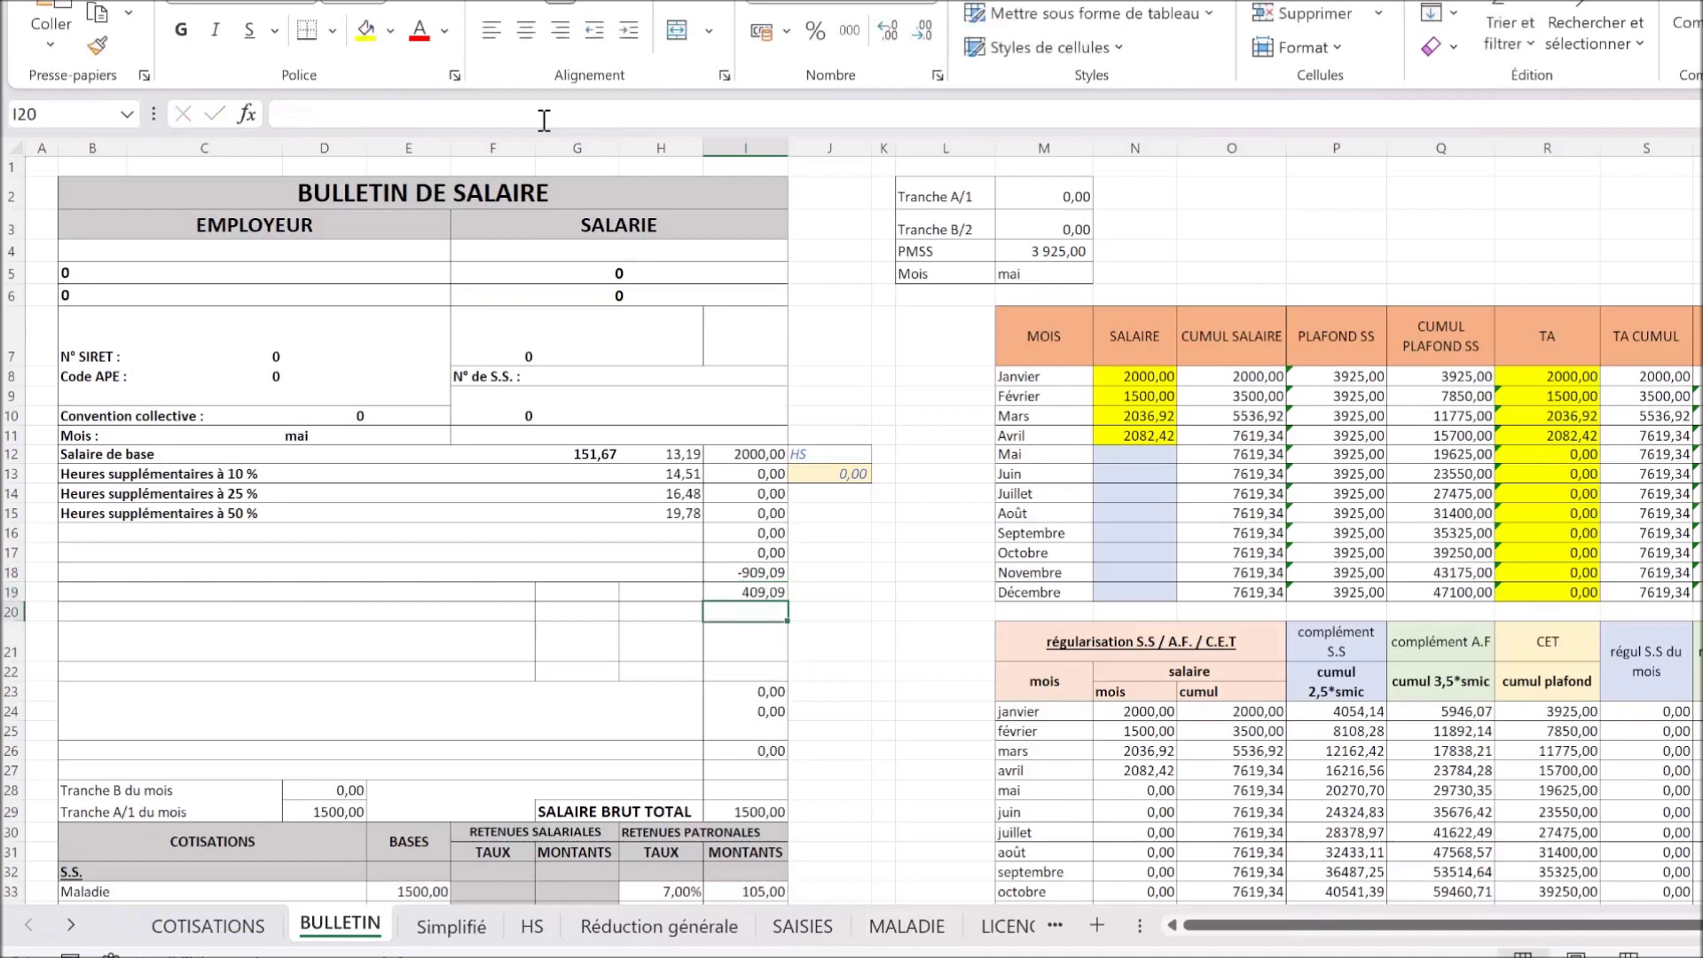
type("-215,54")
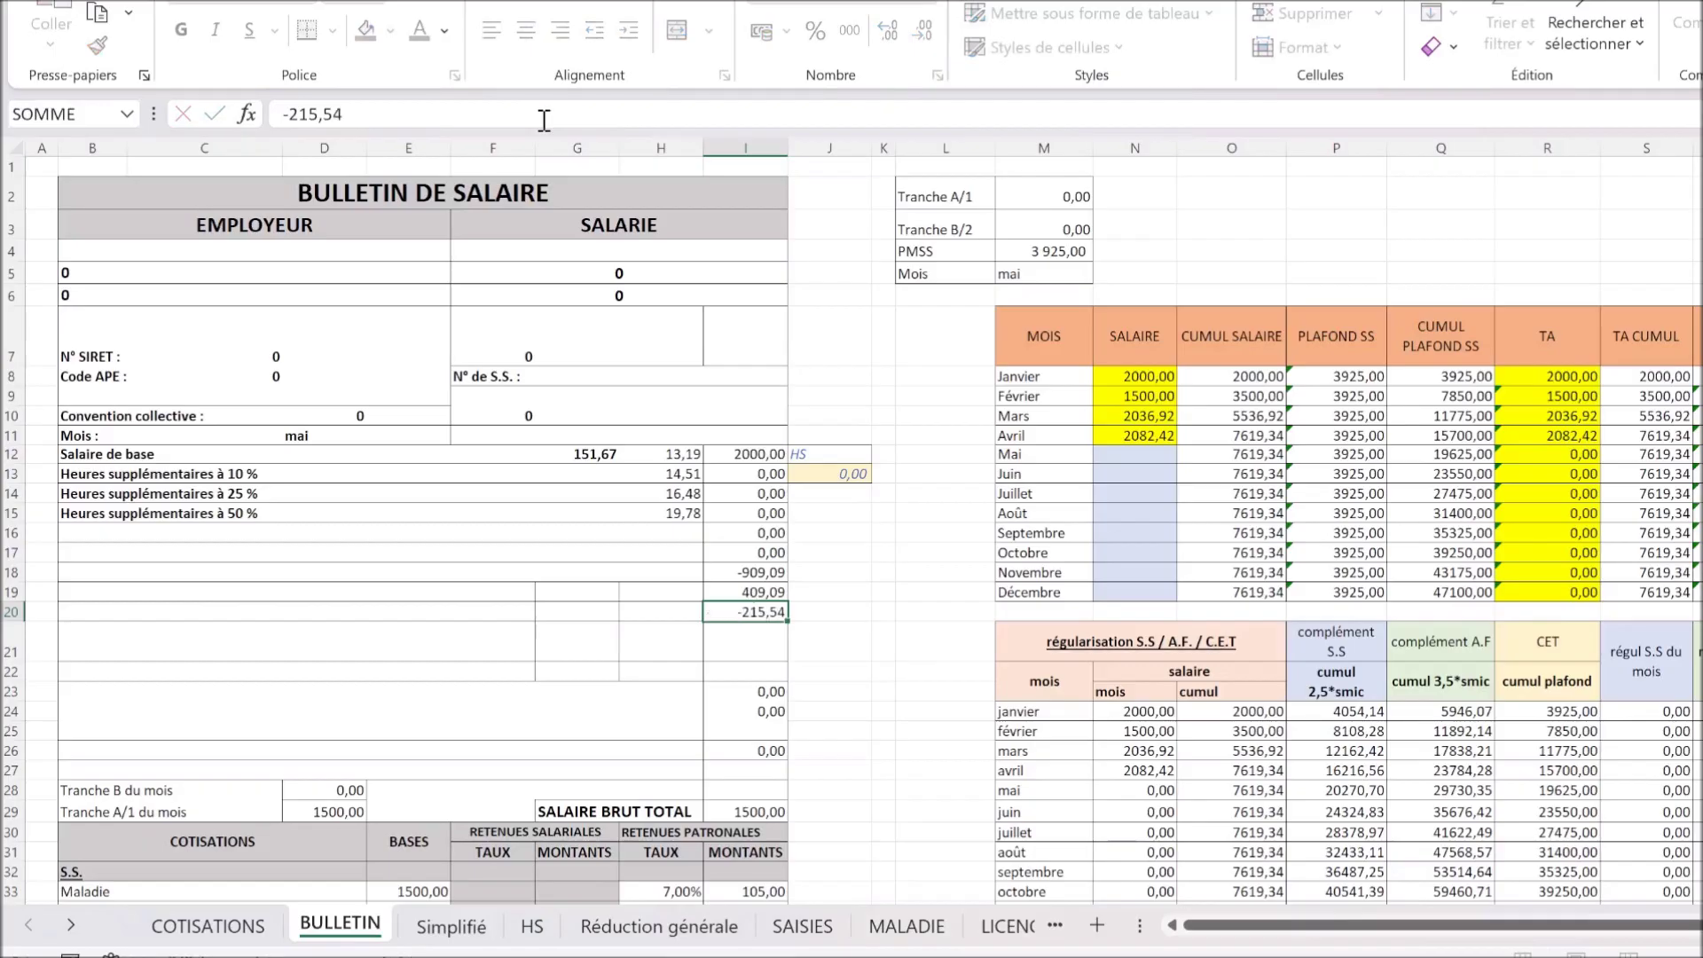
Step: Confirm the row 20 amount and label row 18 of the payslip Absence maladie in B18
key("Return")
left_click(86, 575)
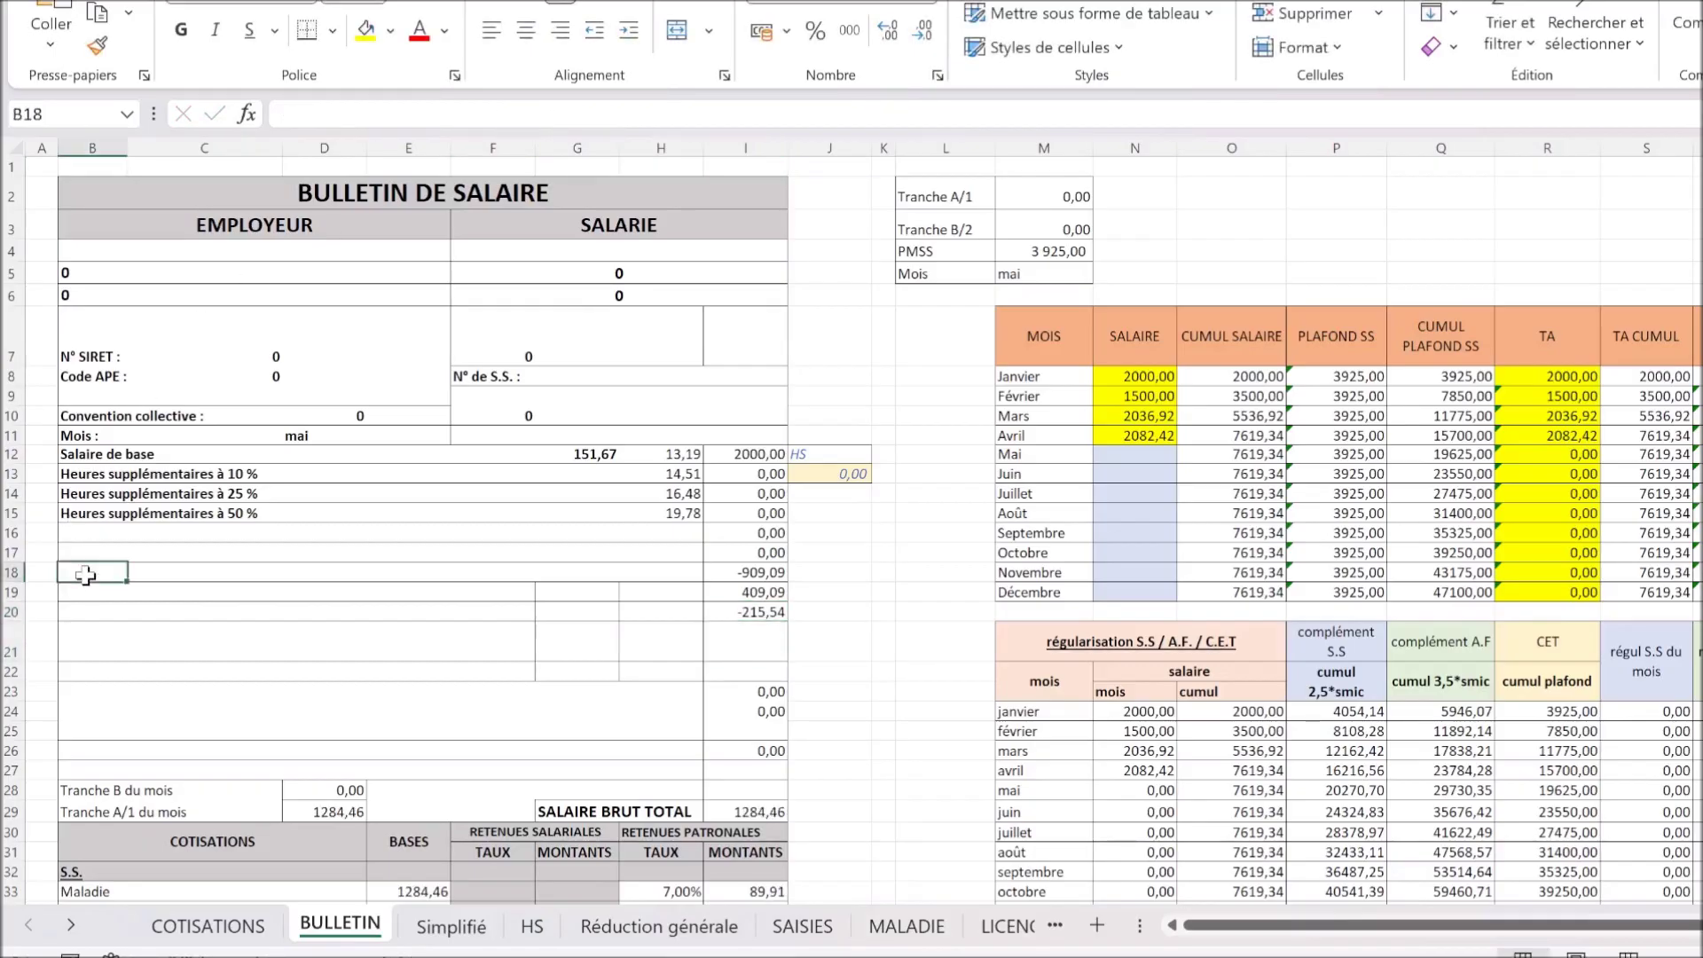
type("Absence maladie")
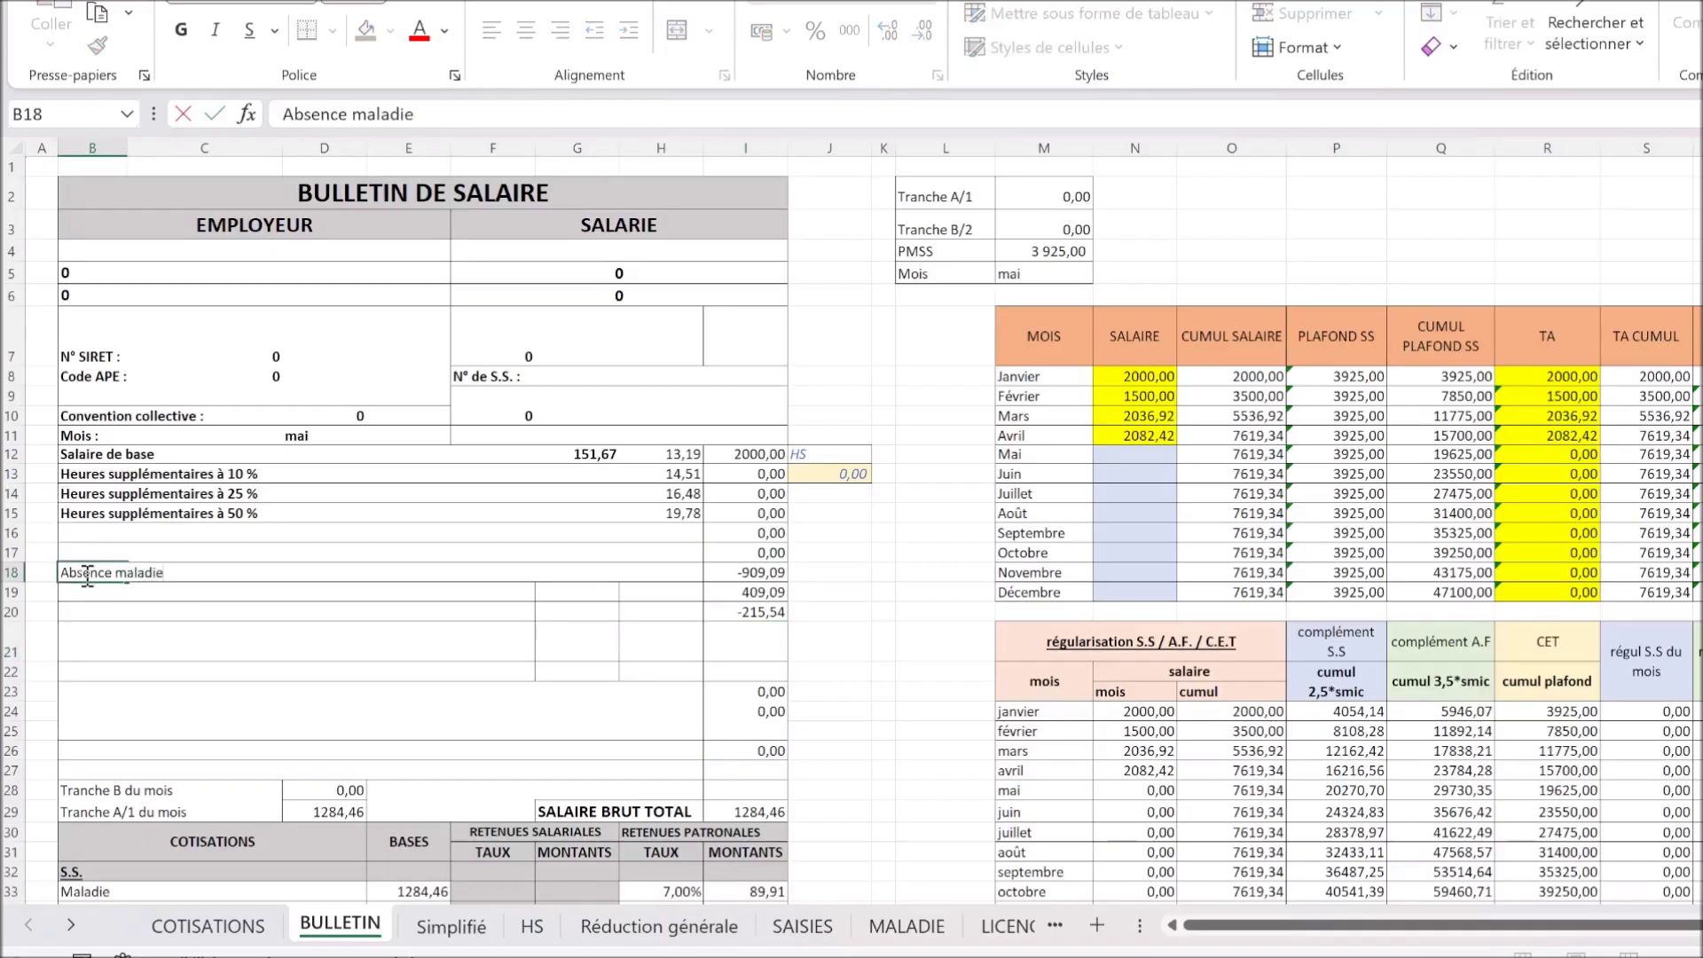
key("Return")
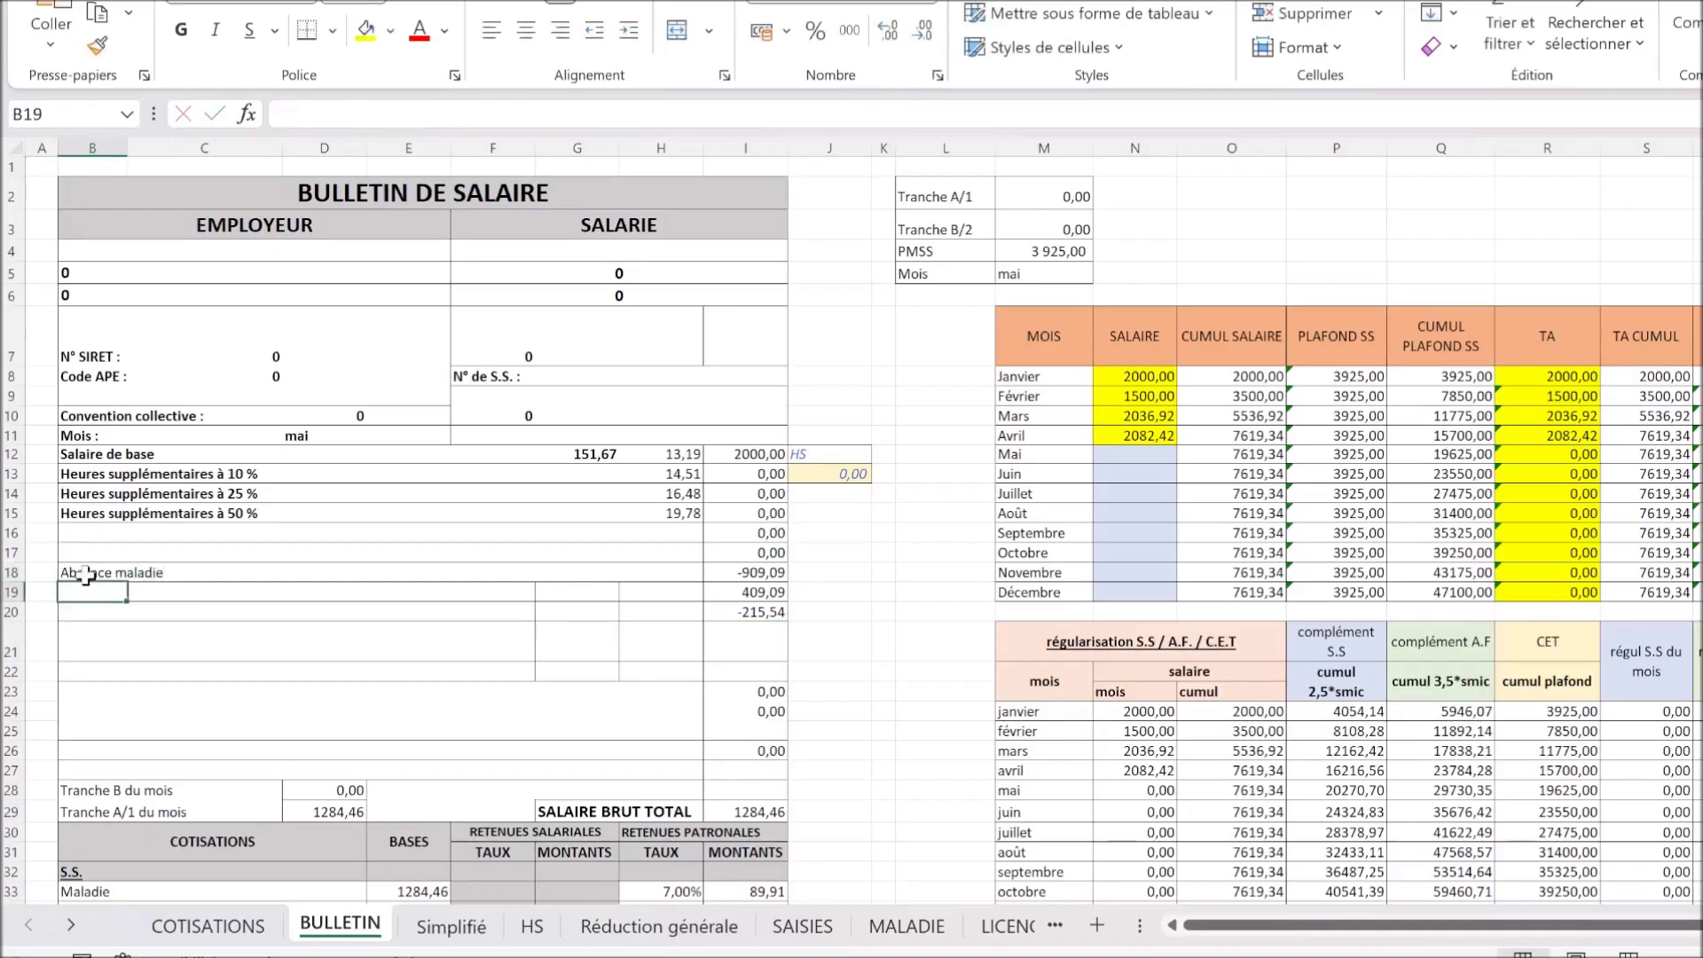
Step: Label payslip row 19 maintien légal and row 20 IJSS in column B
type("maintien létal")
key("Return")
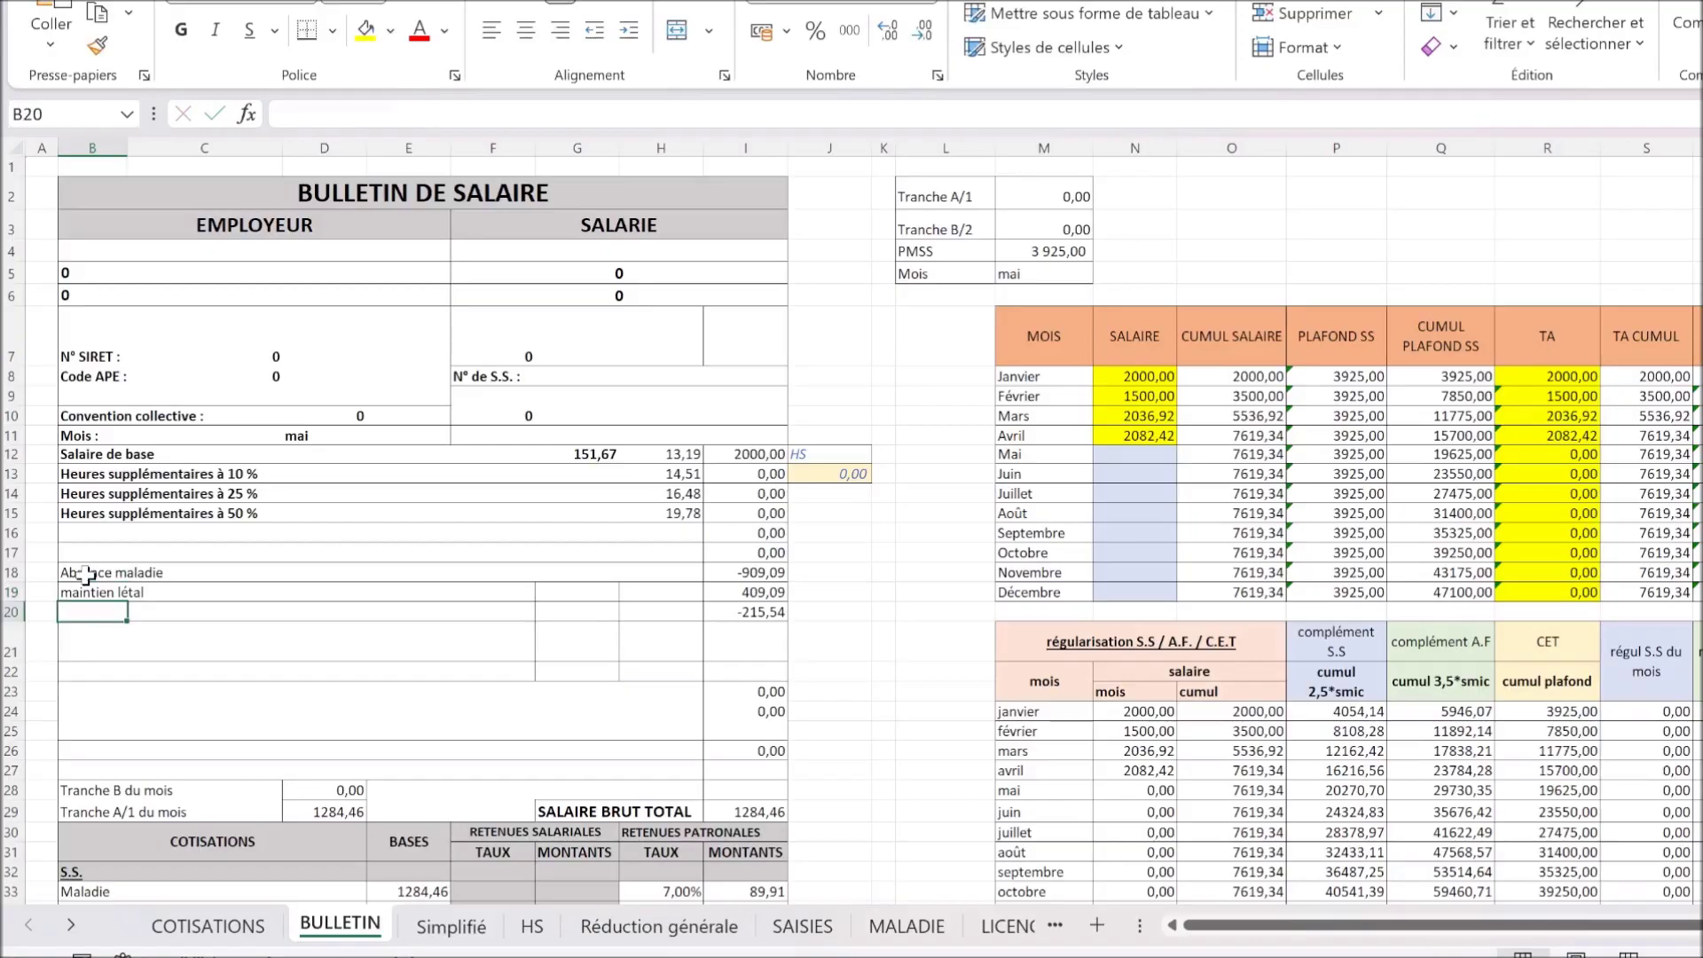
left_click(105, 592)
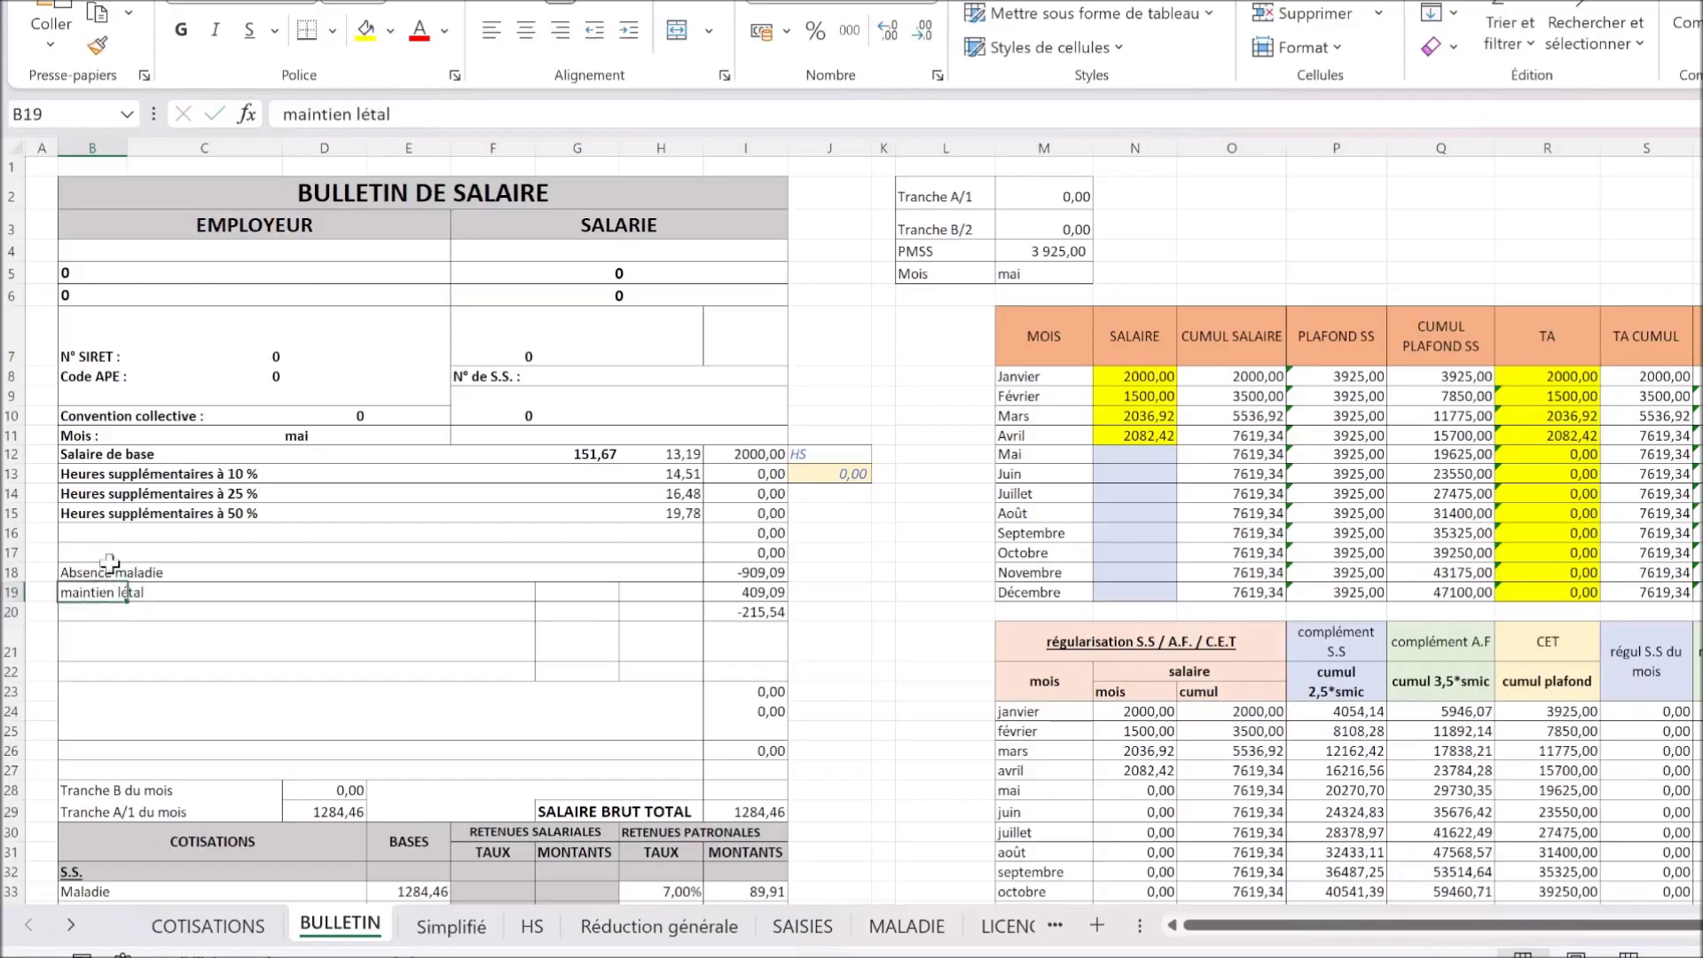
left_click(382, 114)
type("g")
key("Return")
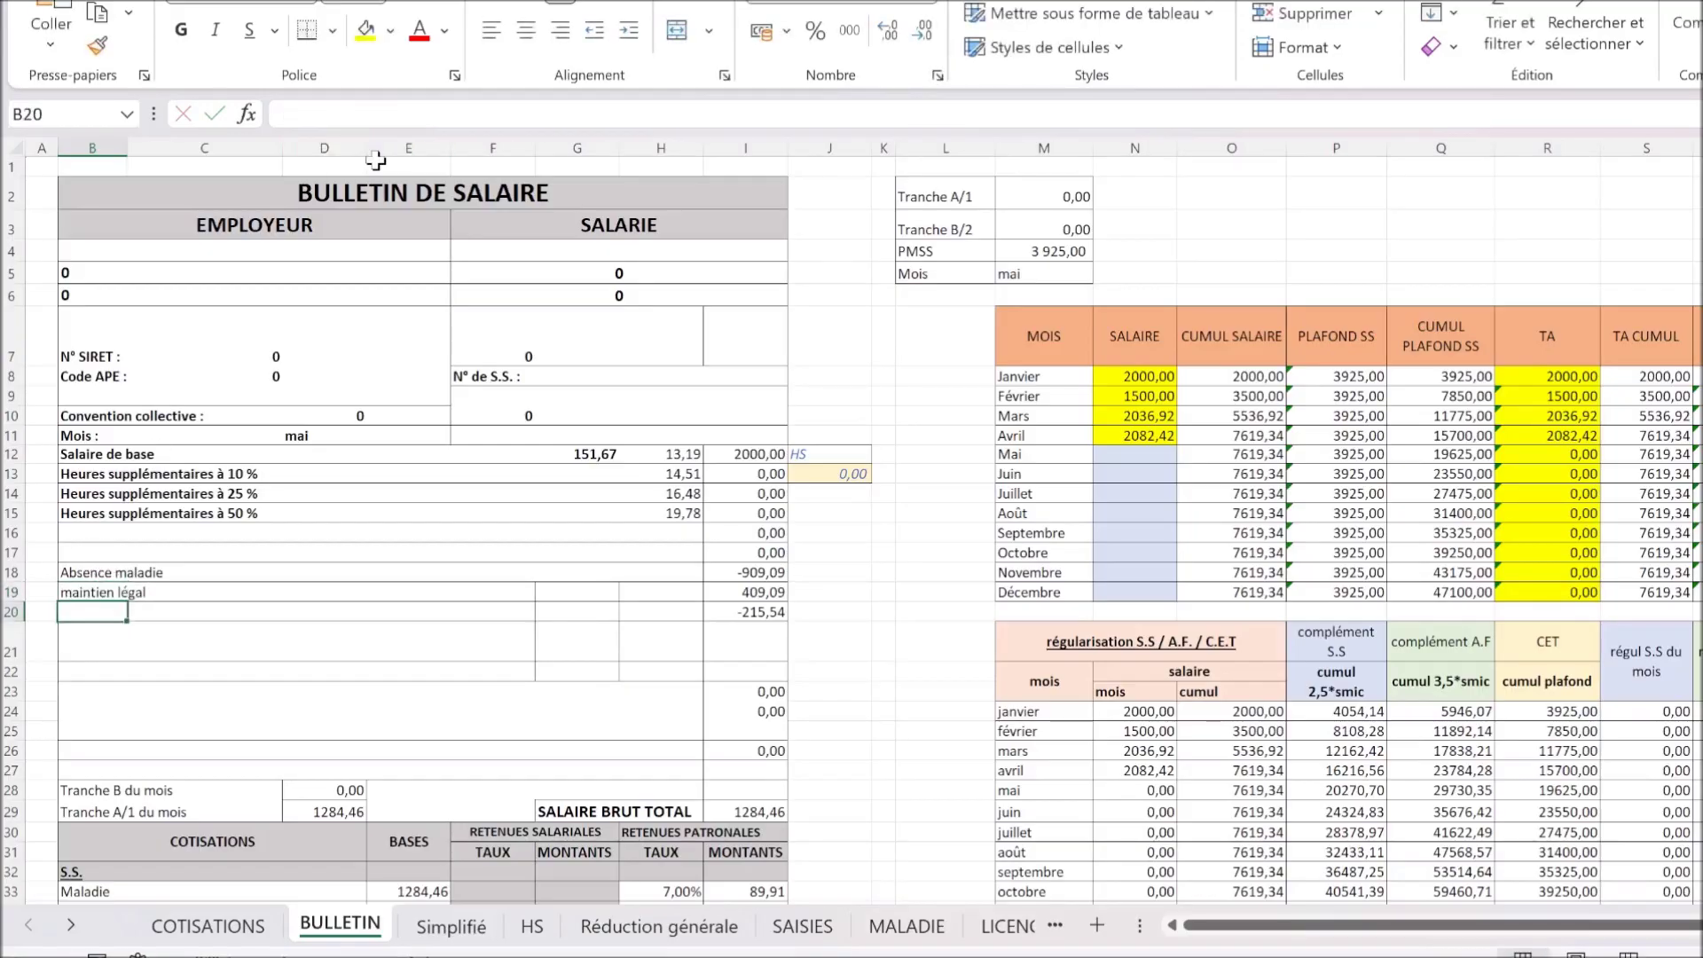
type("IJS")
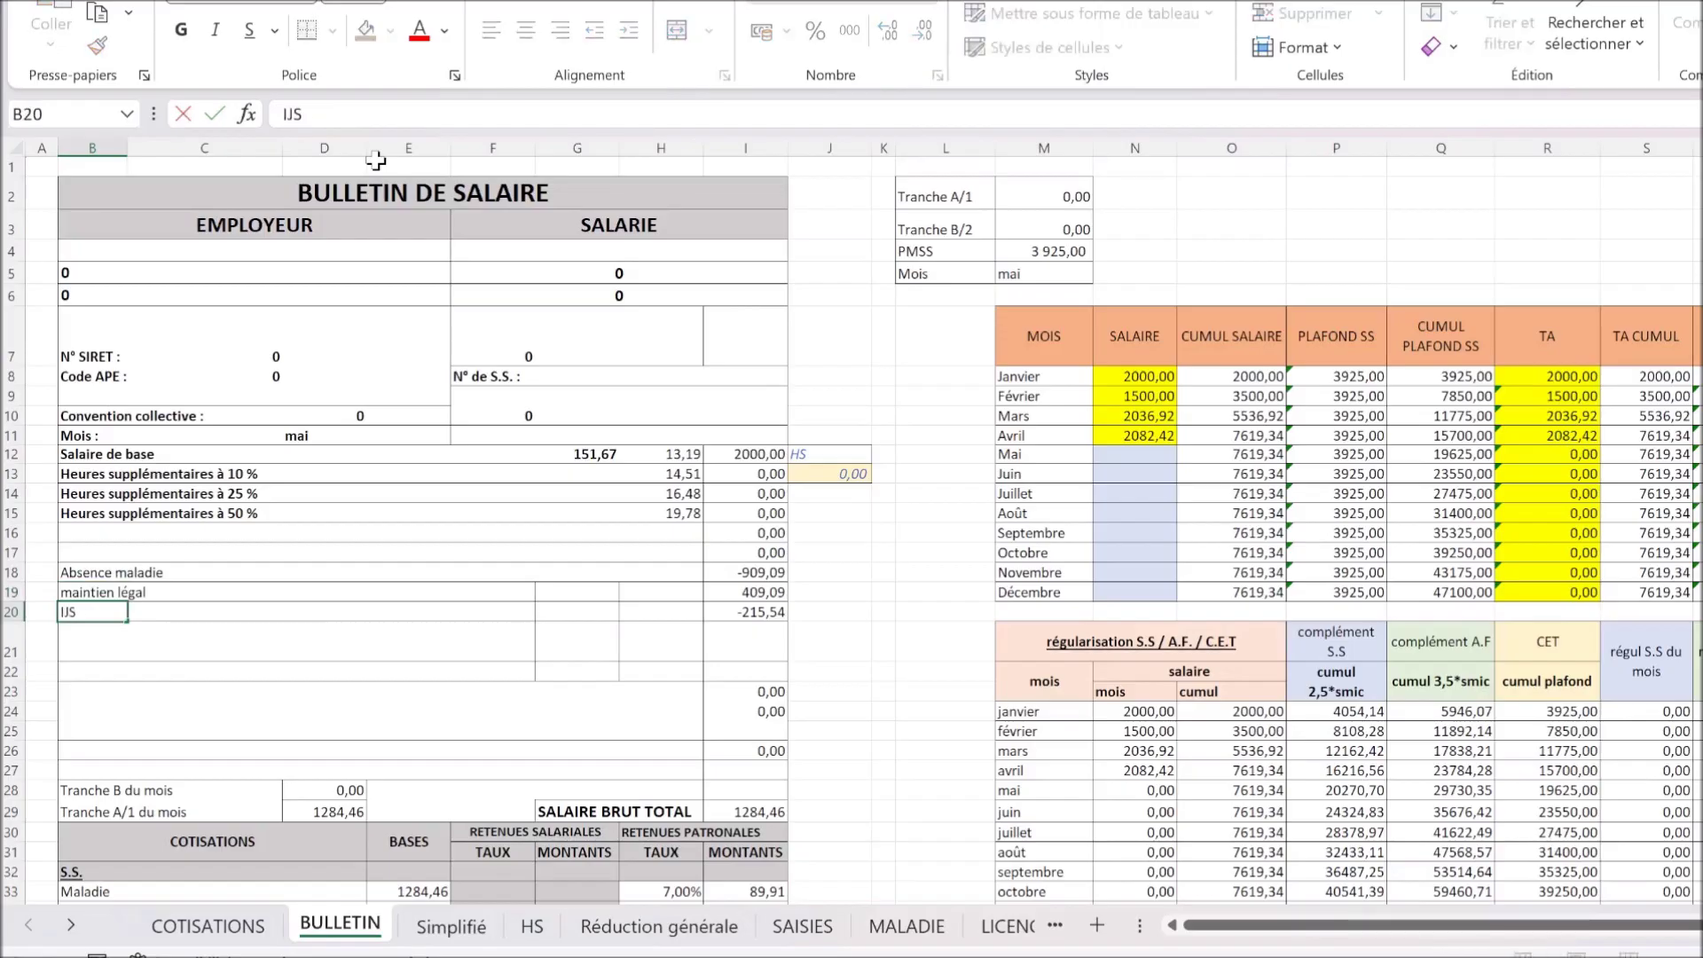
type("S")
key("Return")
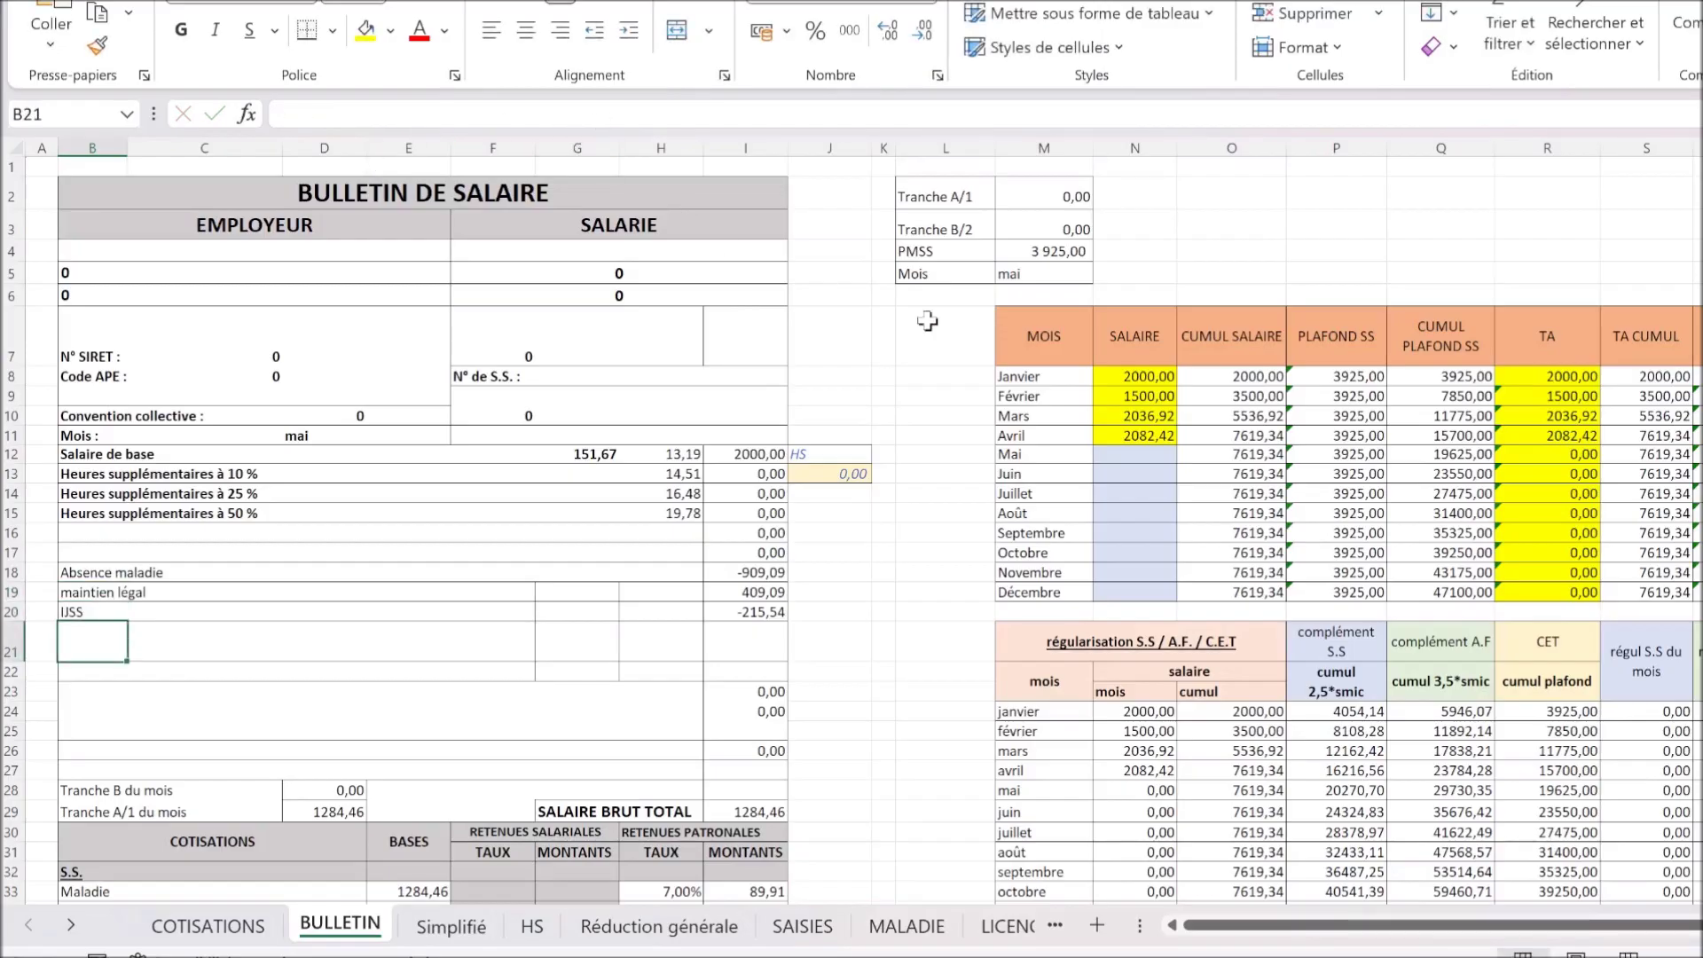
Step: Enter 1284,46 as the Mai salary in N12 and fill that cell yellow
left_click(1127, 455)
type("1284,46")
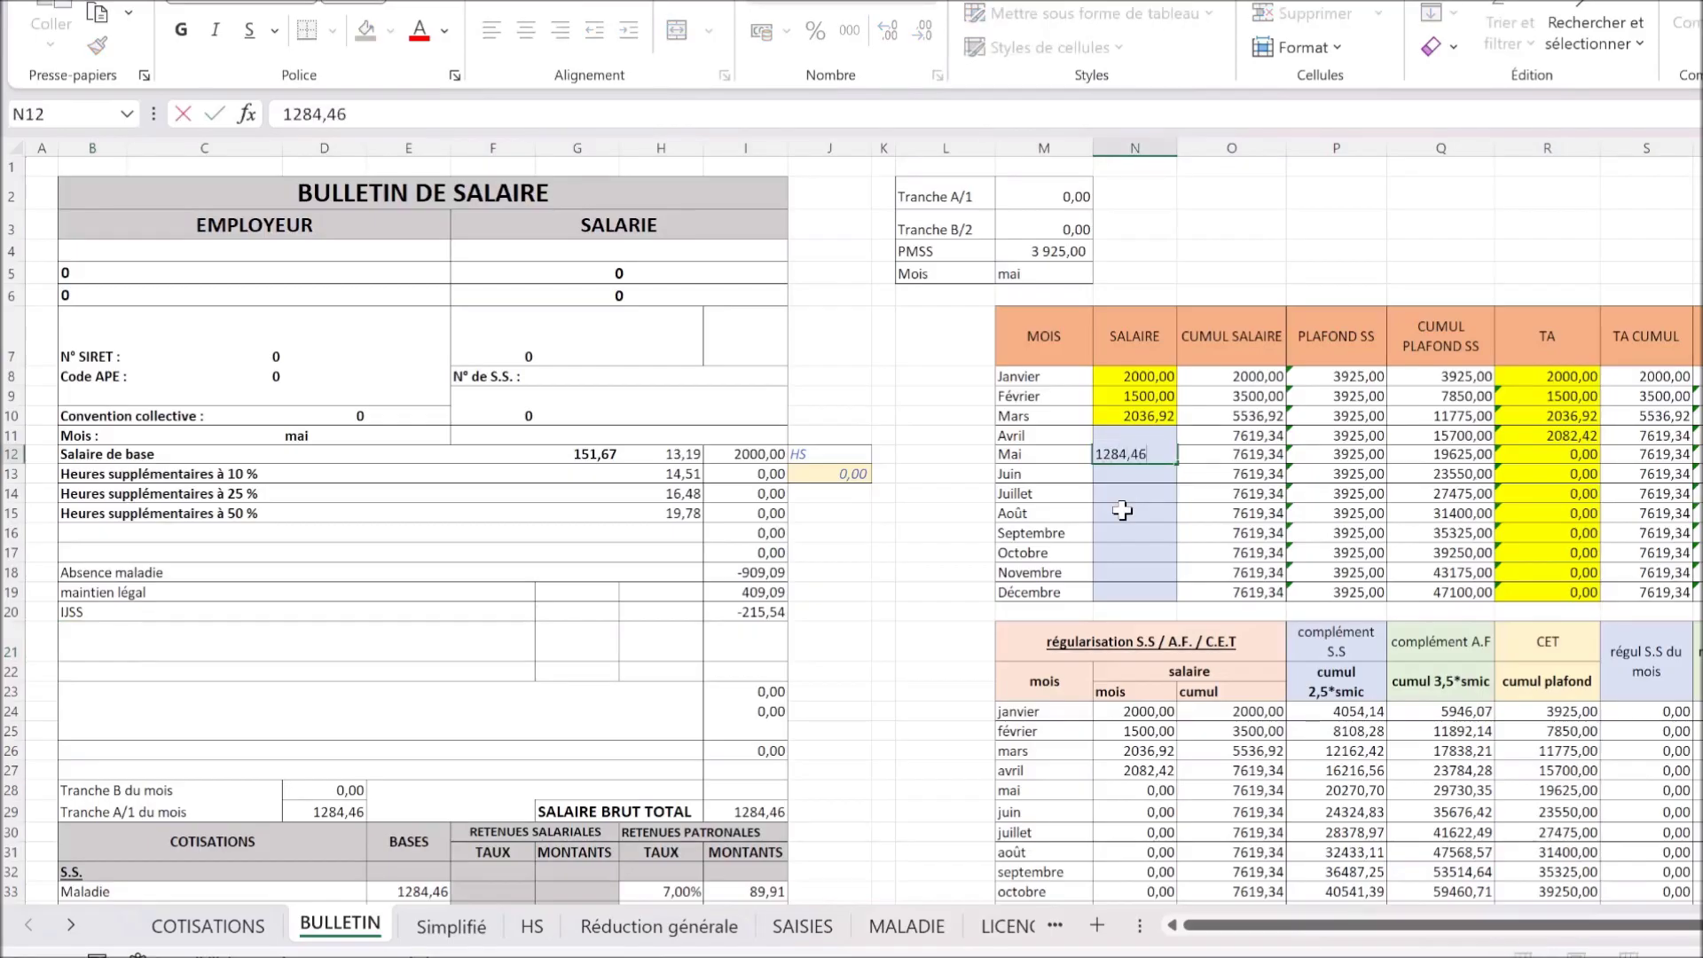
key("Return")
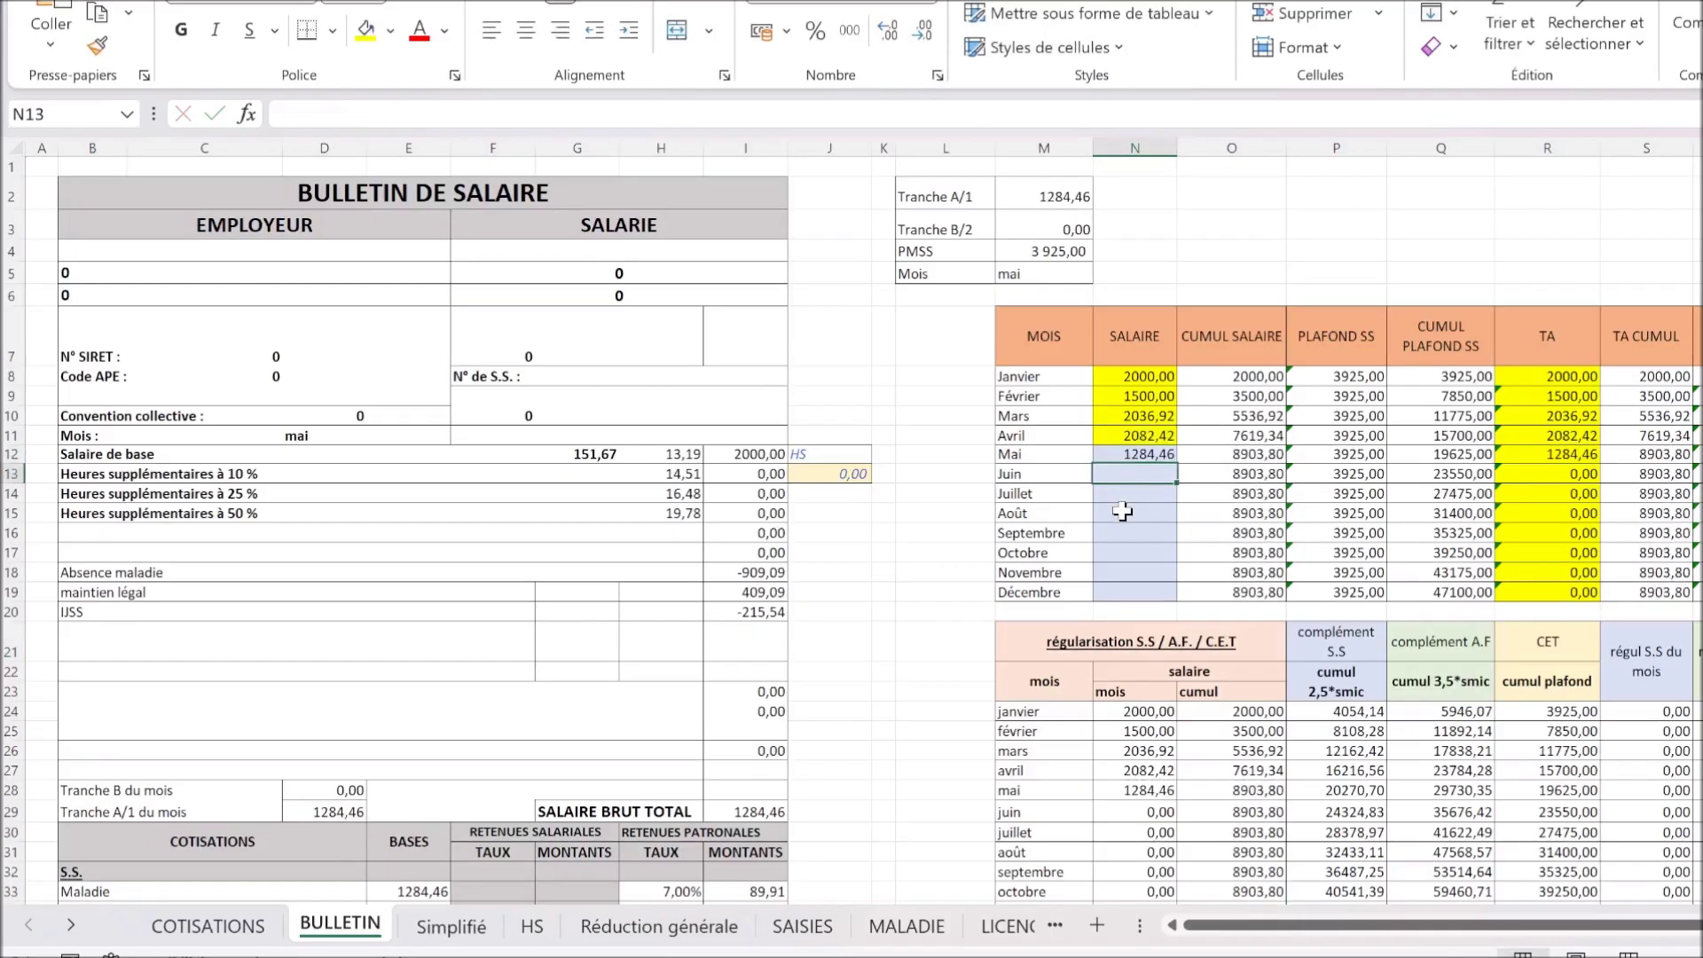
left_click(1121, 453)
left_click(380, 29)
left_click(832, 616)
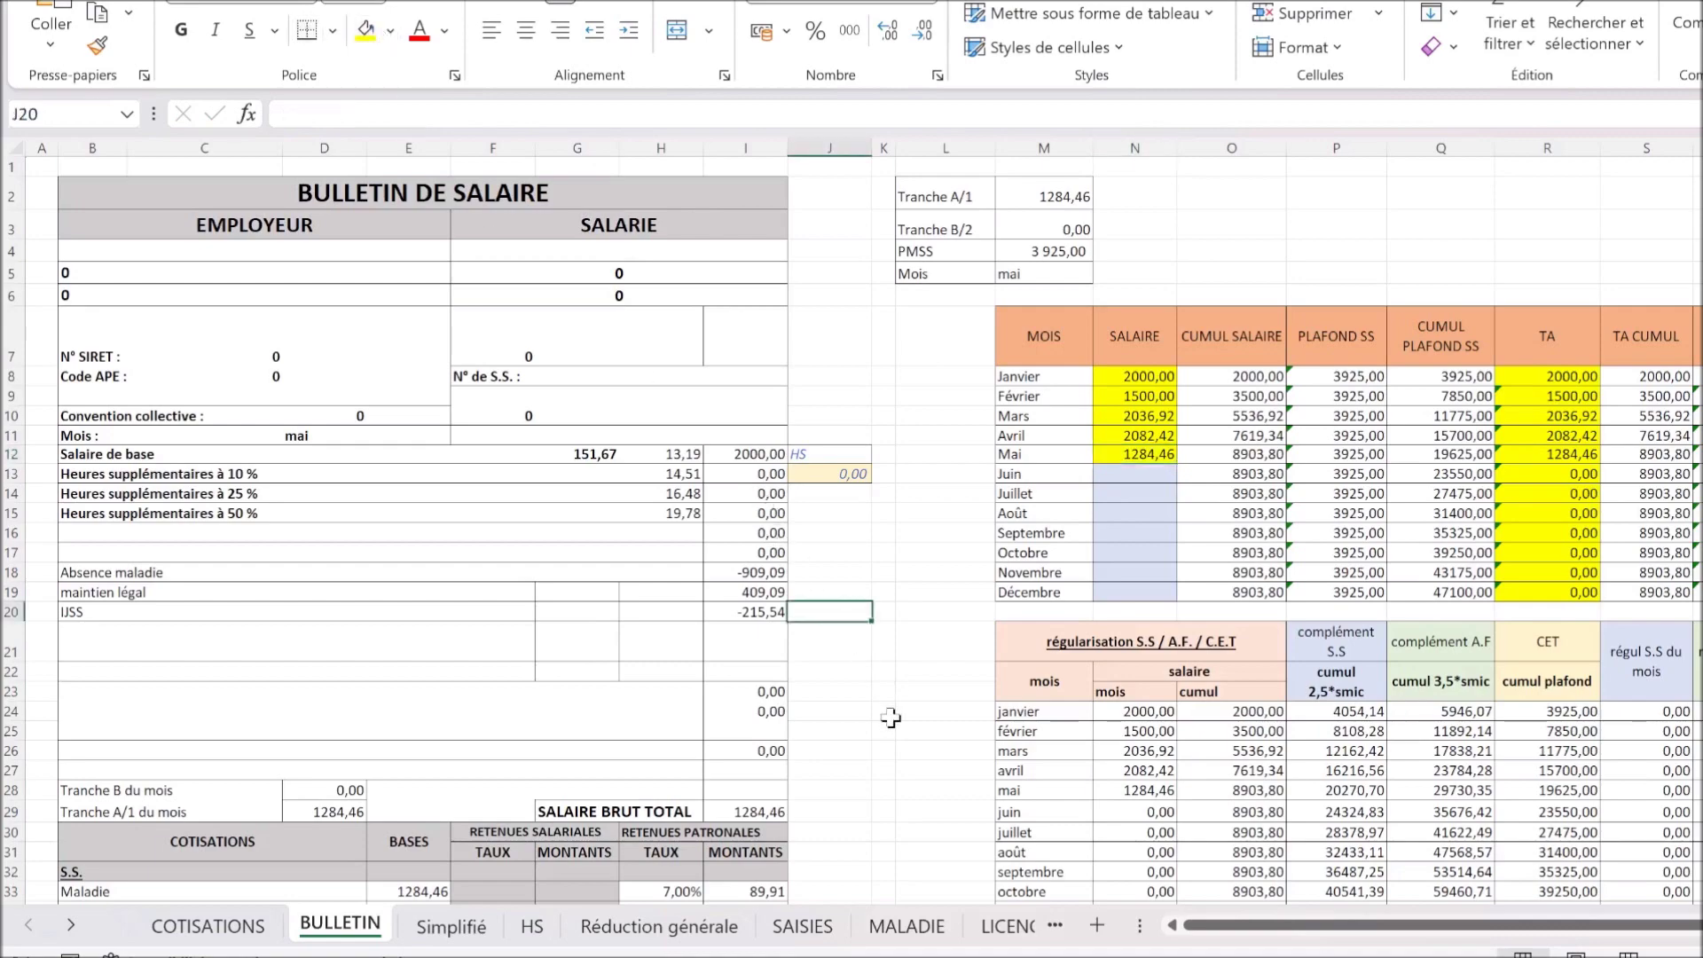
Step: On the Réduction générale sheet, enter for Mai a base salary of 2000, 70 absence hours and an absence amount of 715,54
scroll(891, 717, "down", 8)
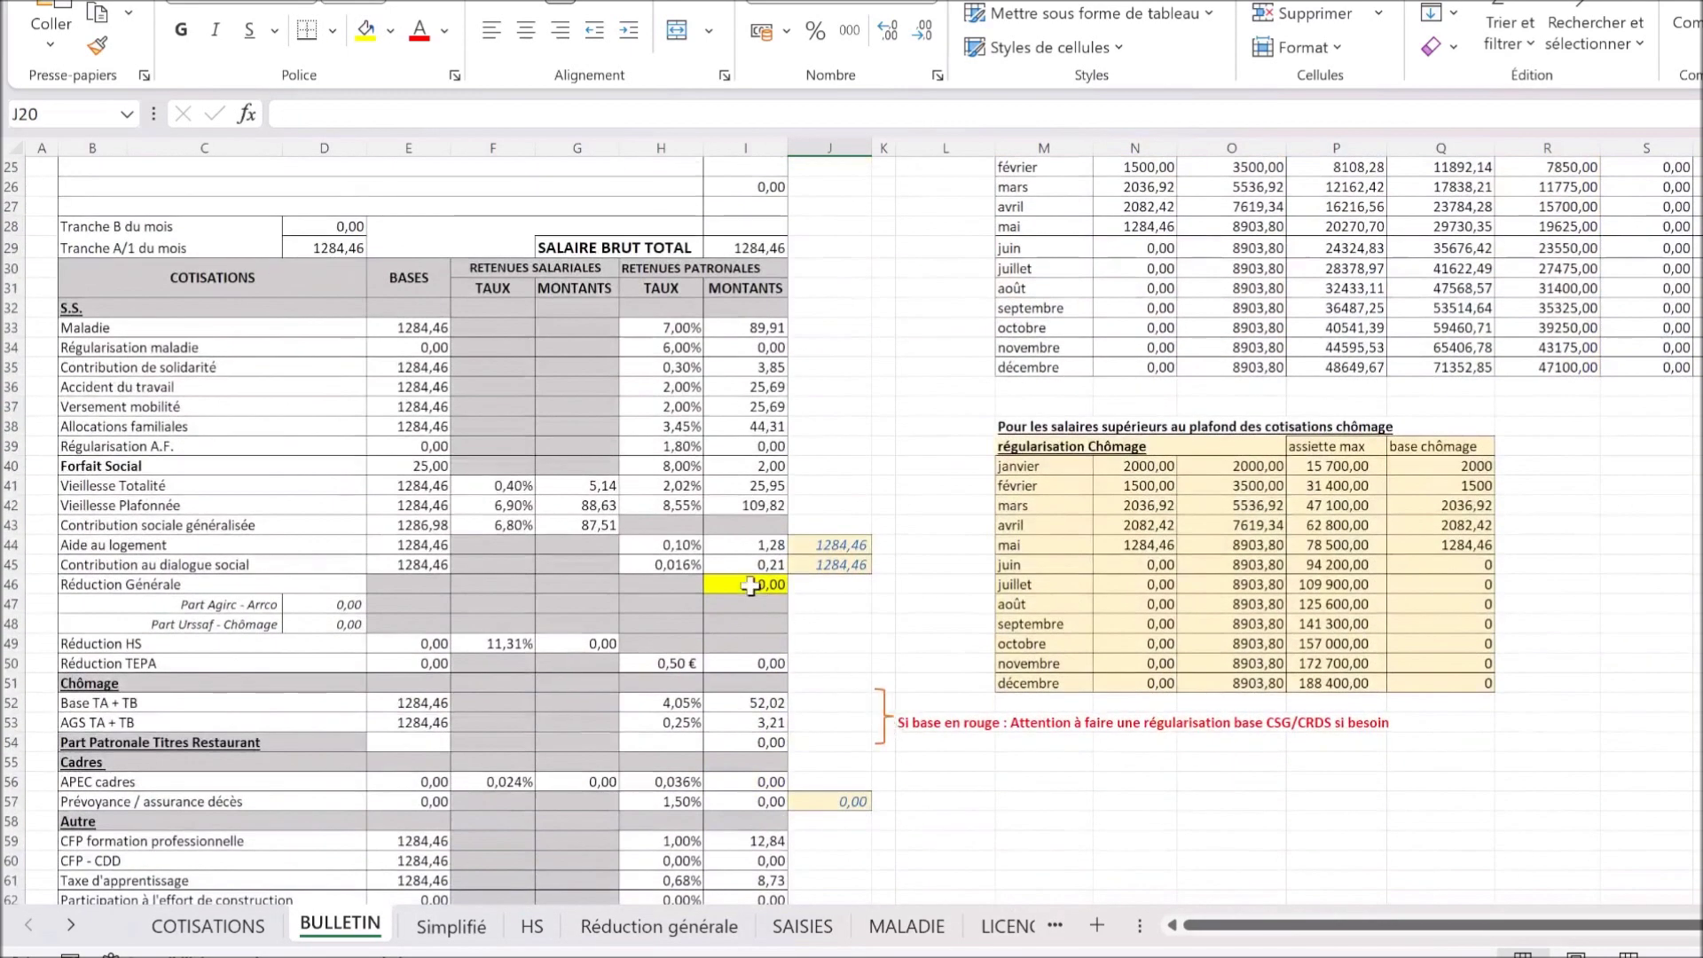
left_click(750, 586)
left_click(659, 926)
scroll(503, 661, "up", 17)
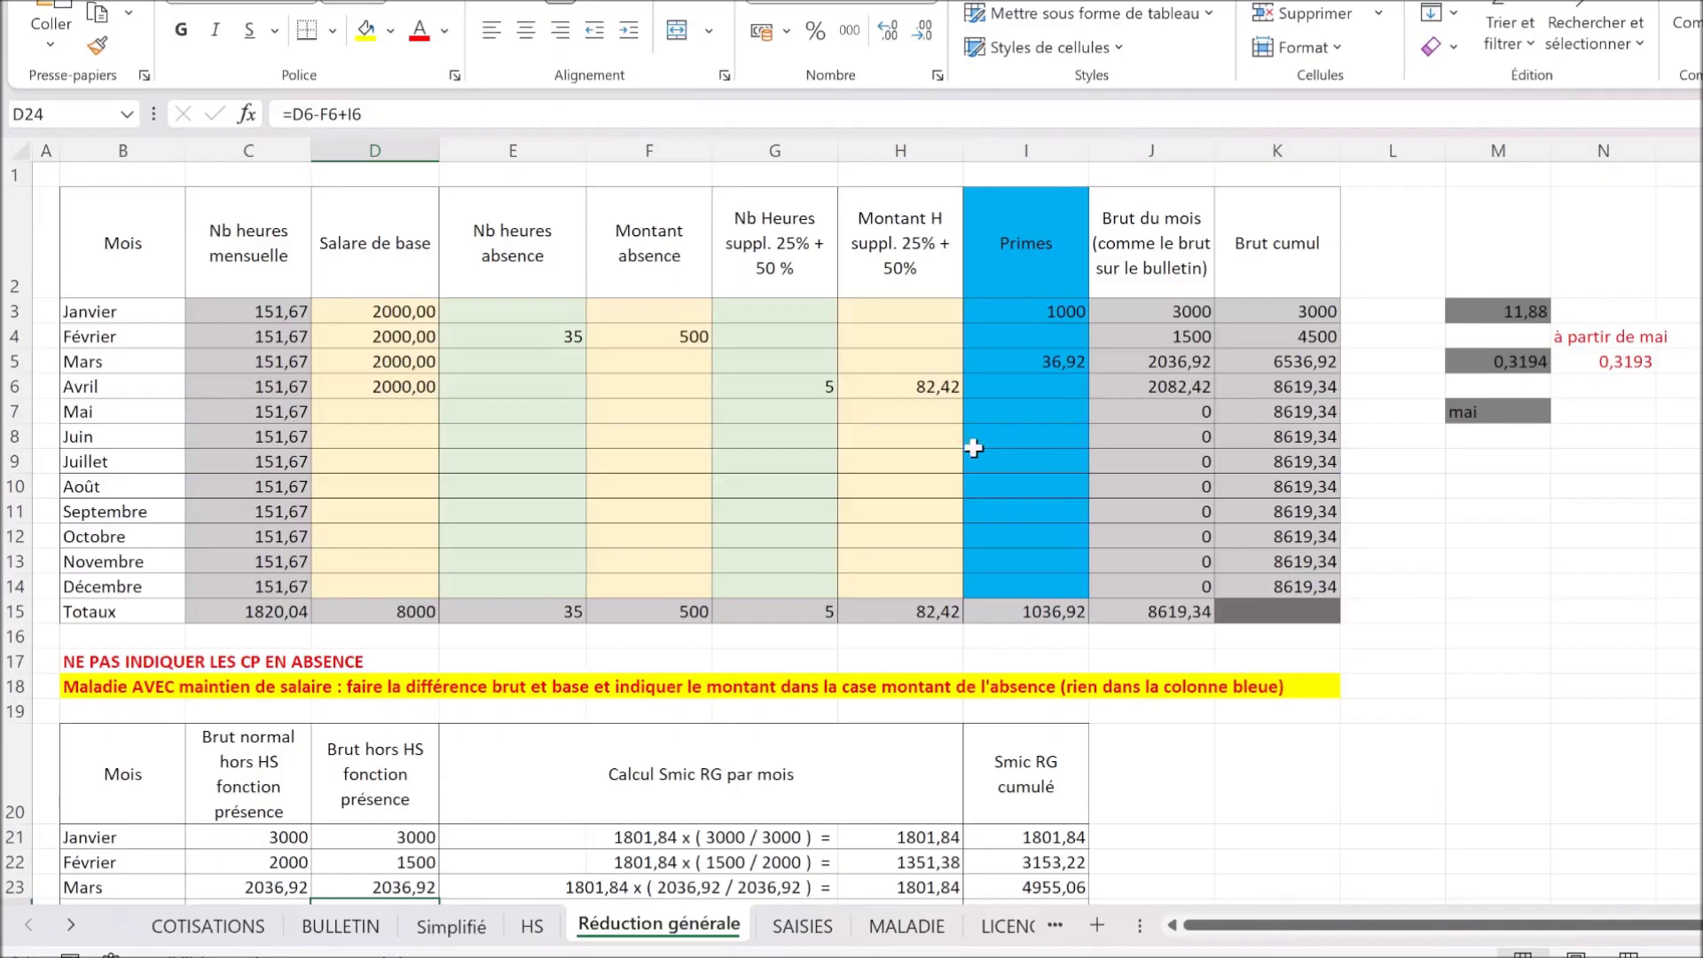
left_click(376, 404)
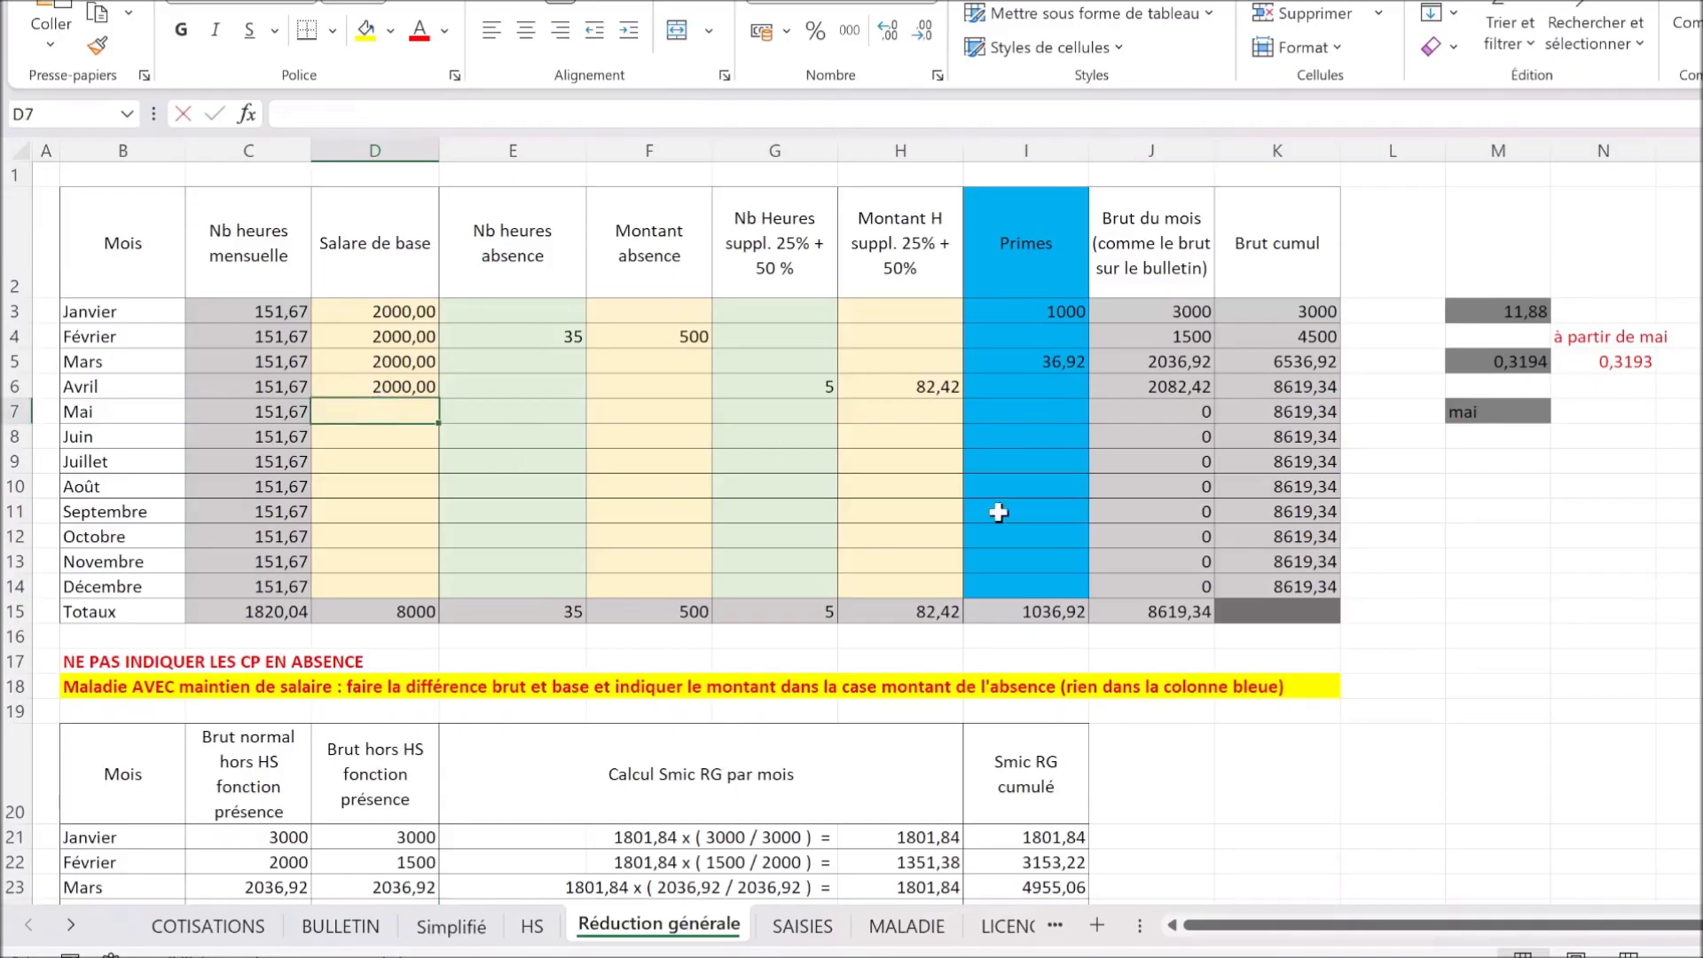
type("2000")
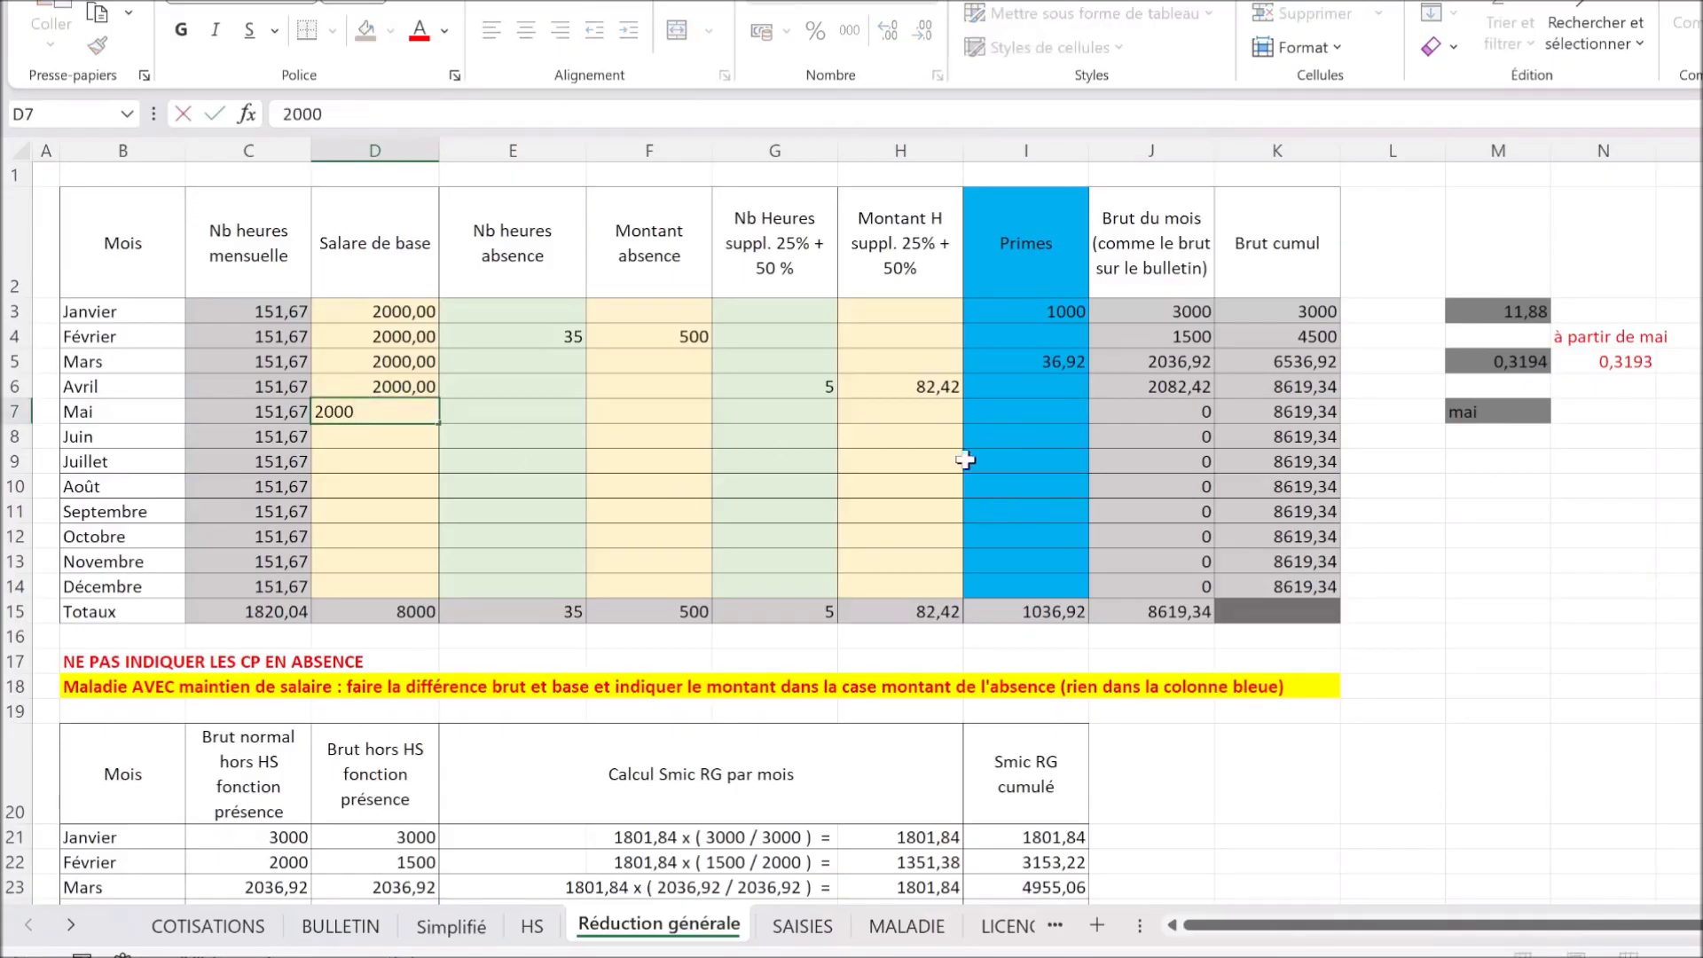
left_click(564, 406)
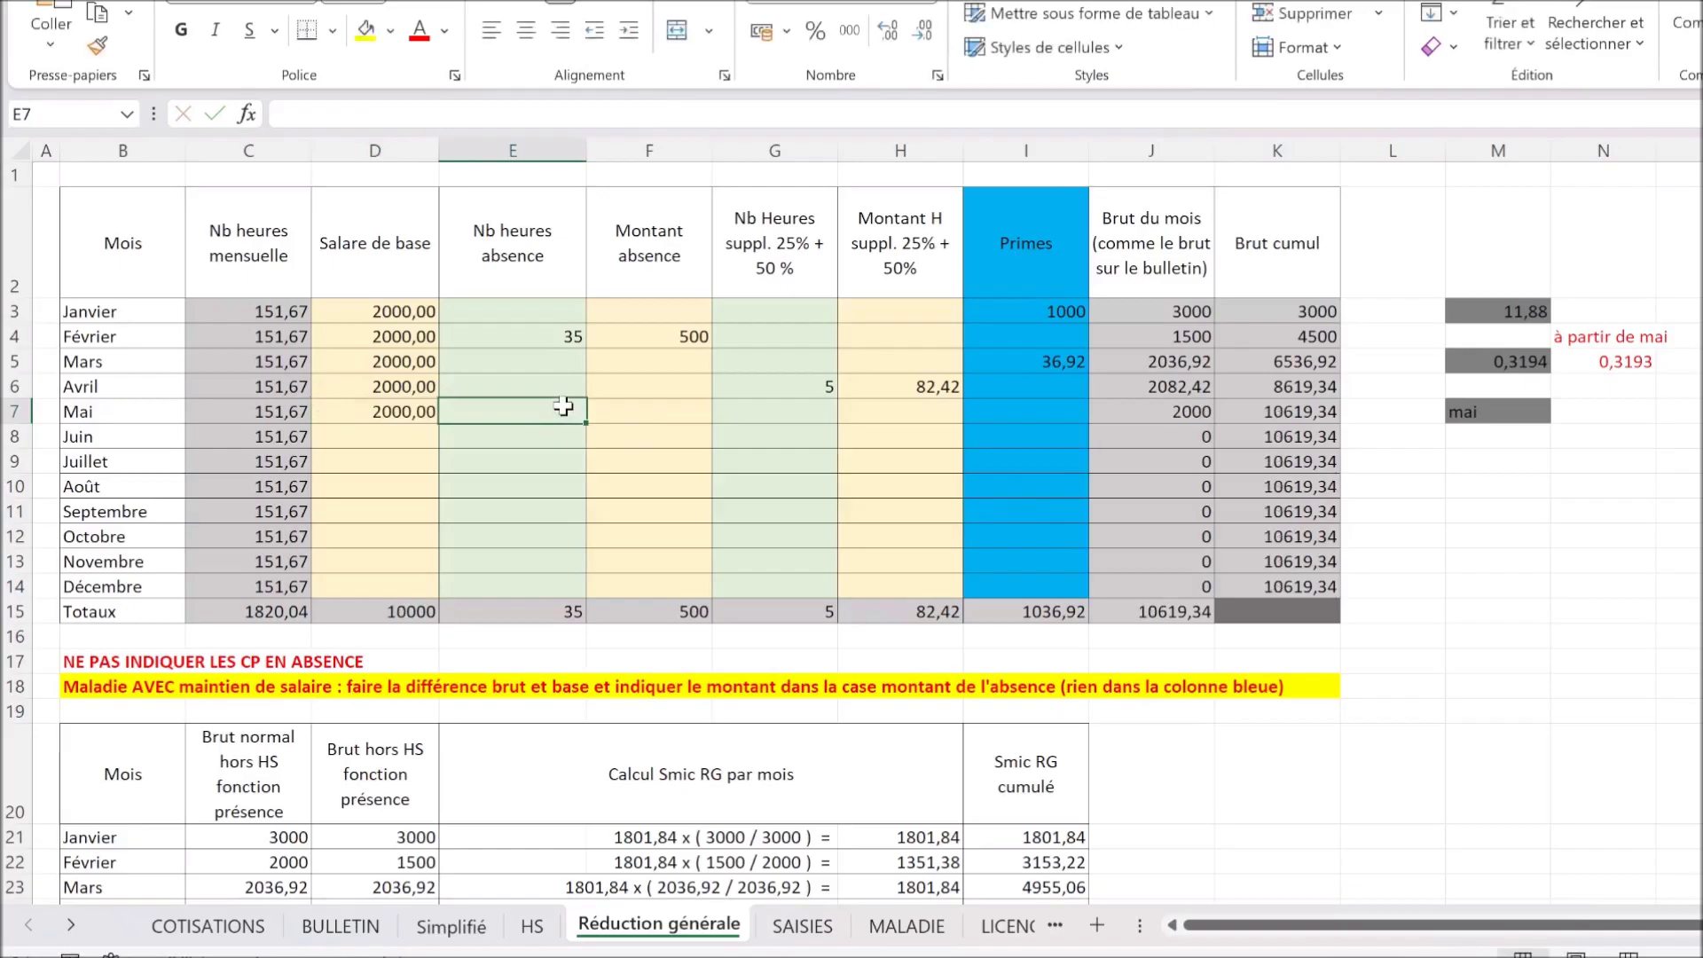
type("70")
key("Tab")
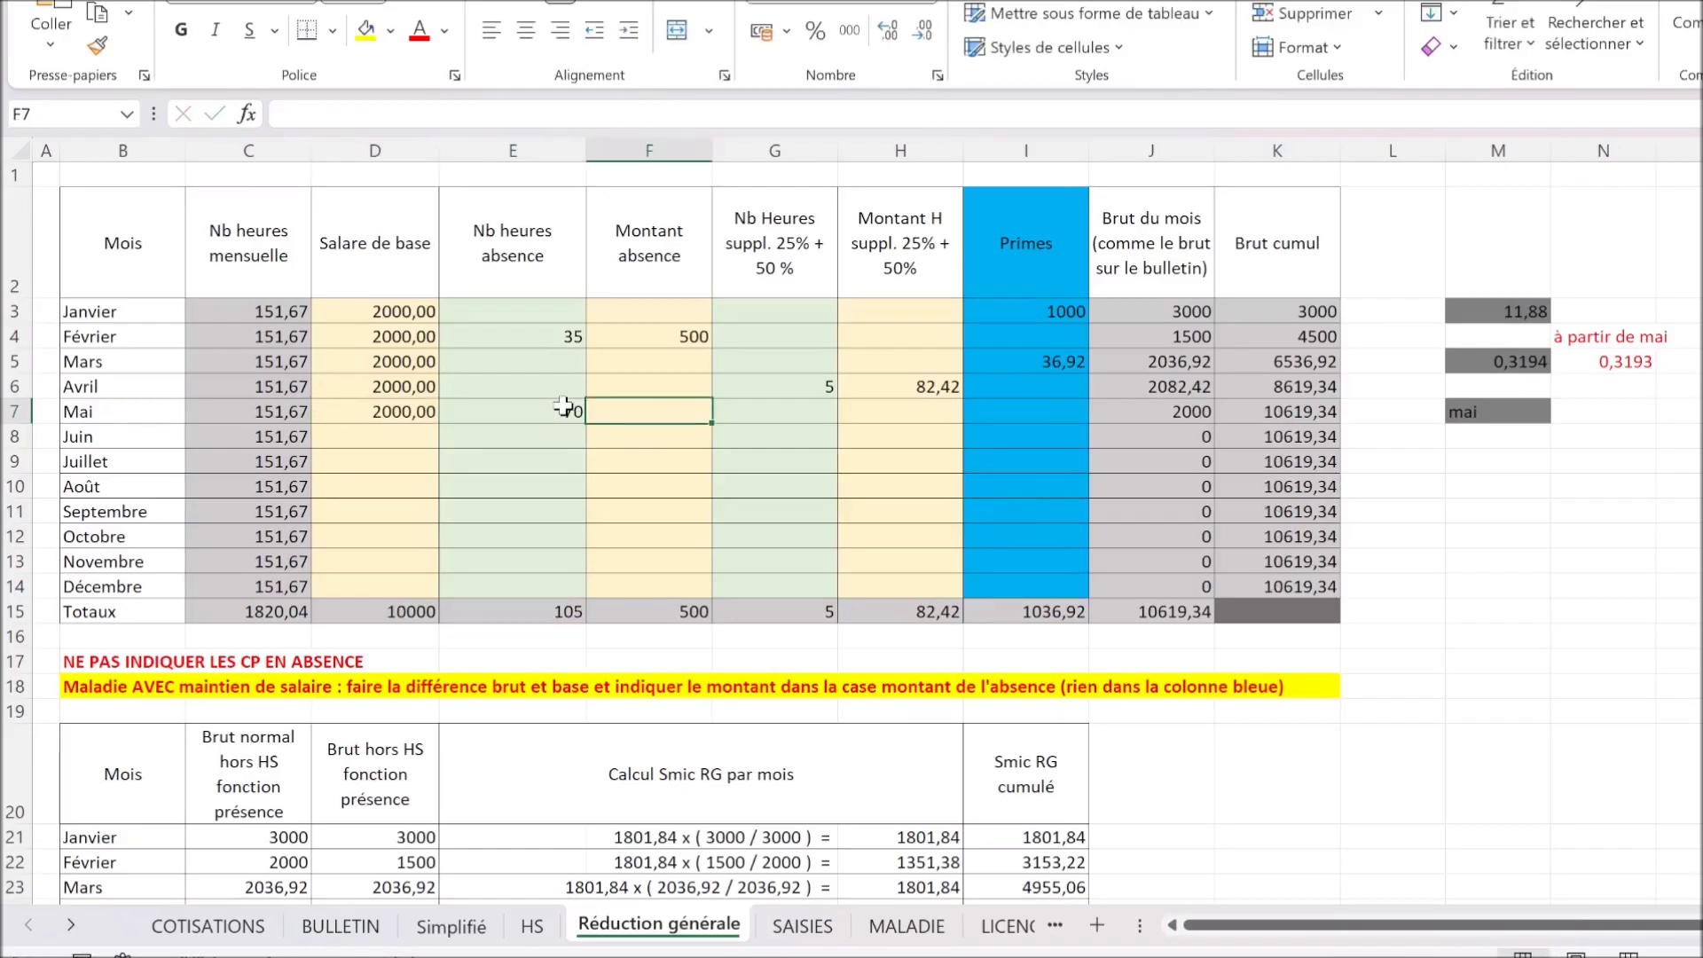
type("715,54")
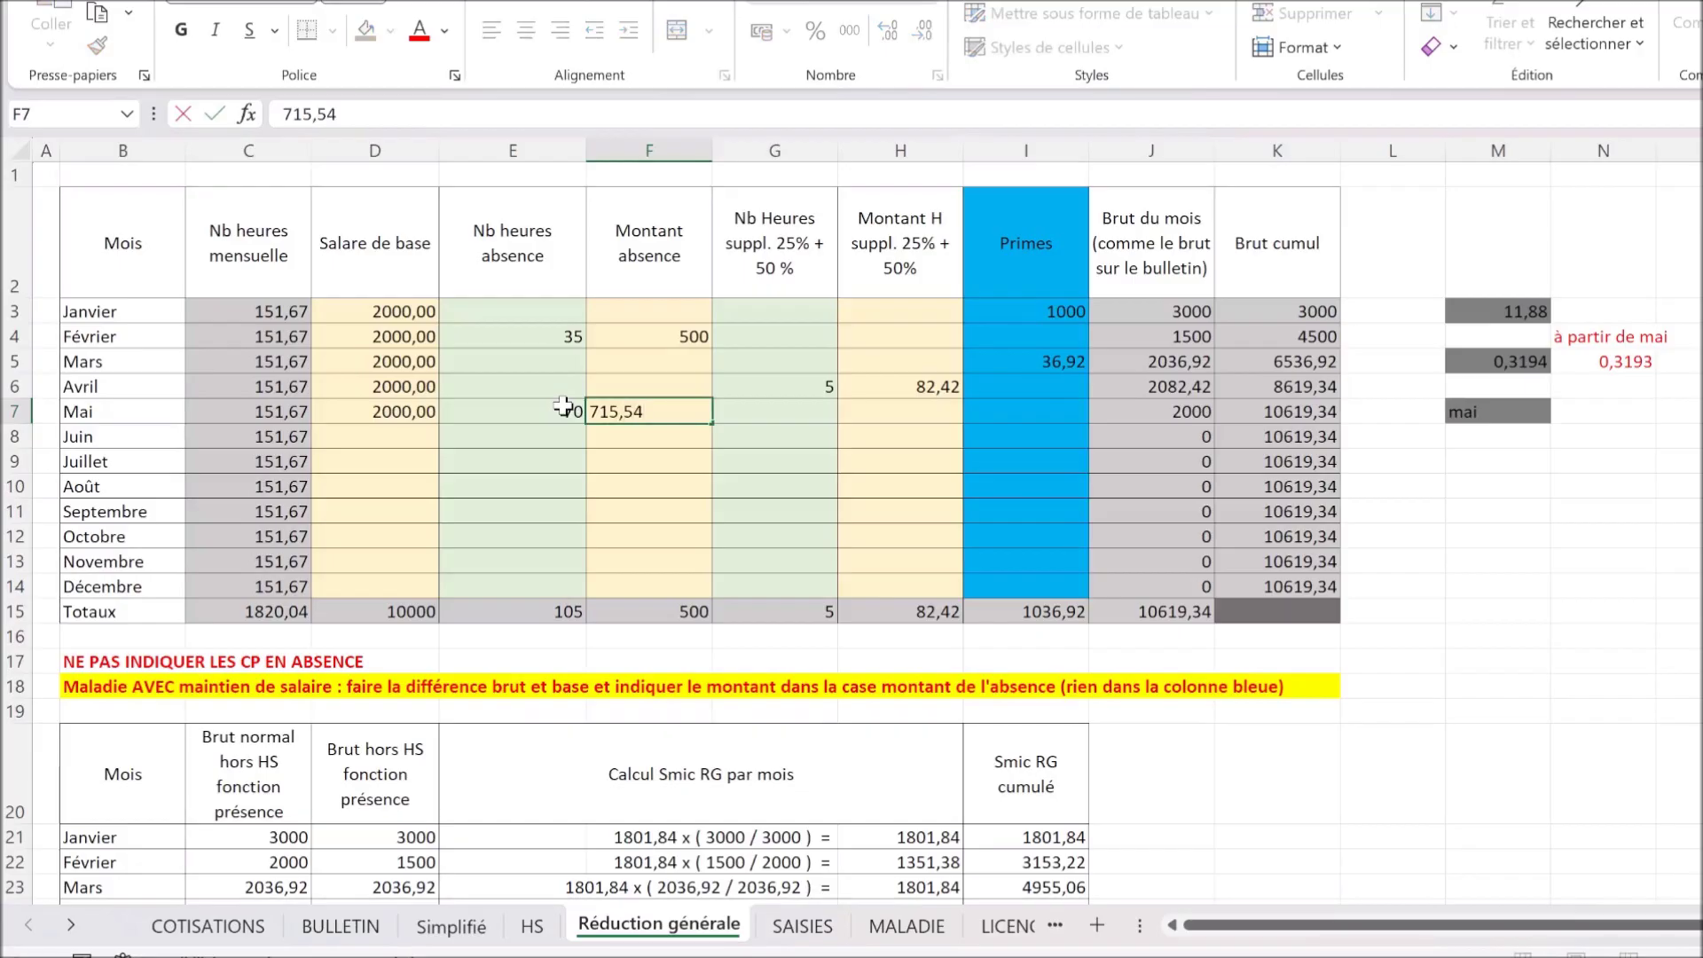
key("Return")
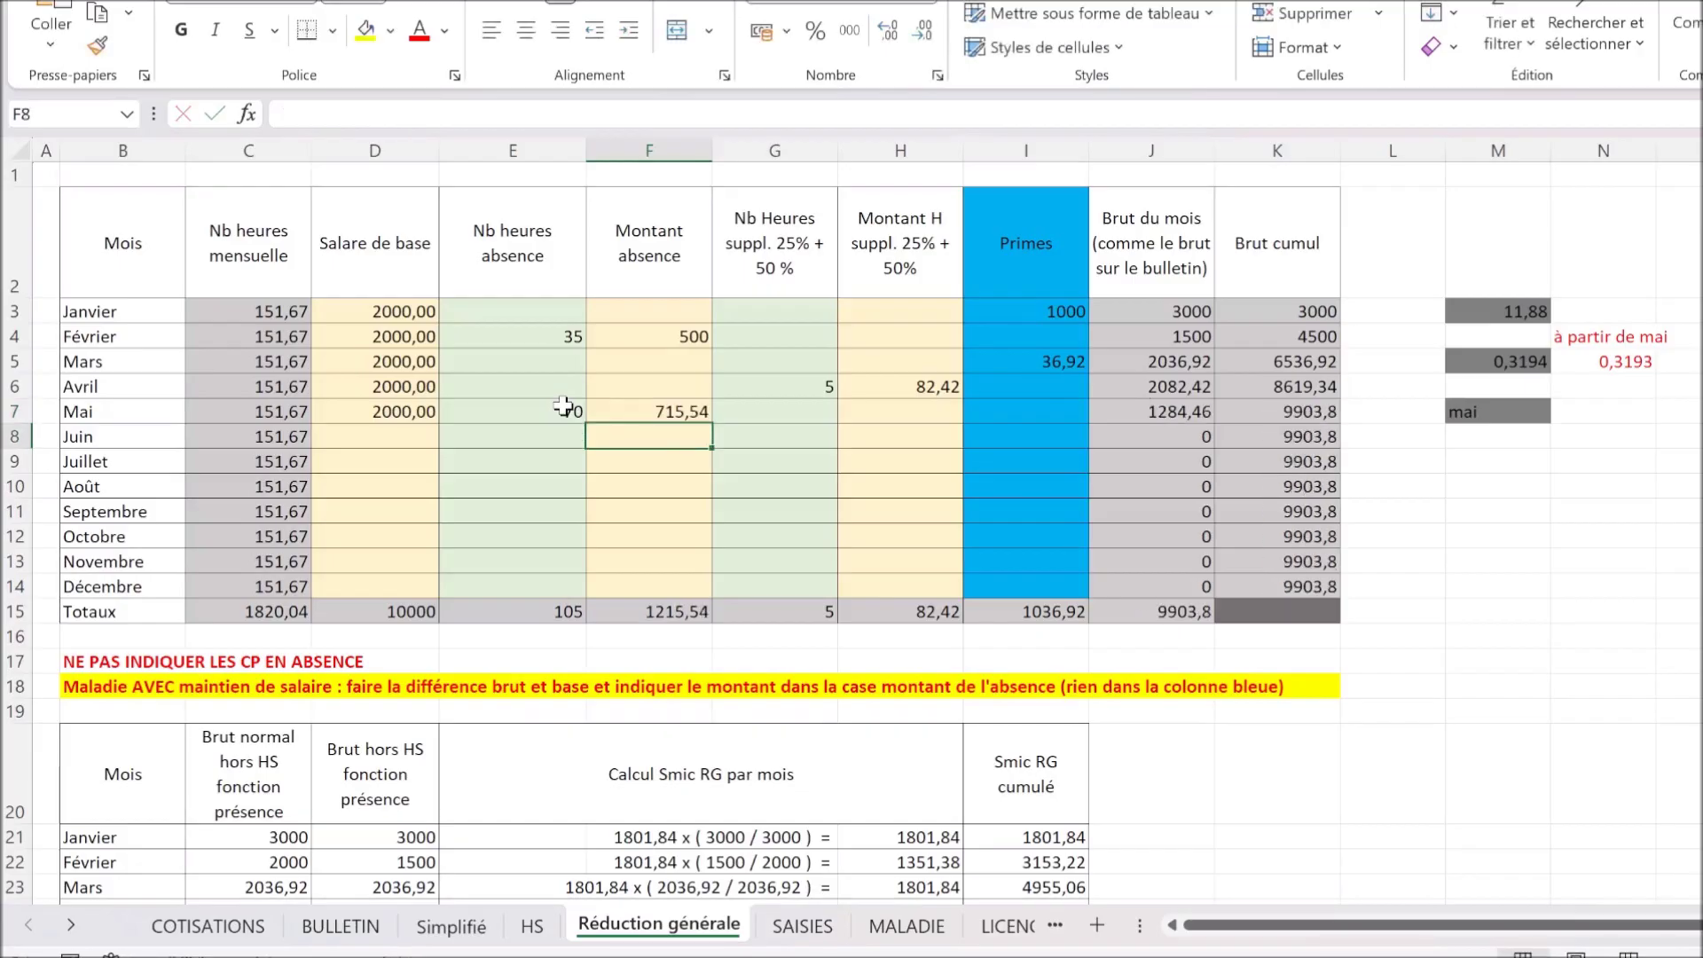
Step: Examine Mai's gross and its progressive regularisation row, and the Réduction générale line on the BULLETIN sheet
left_click(1135, 414)
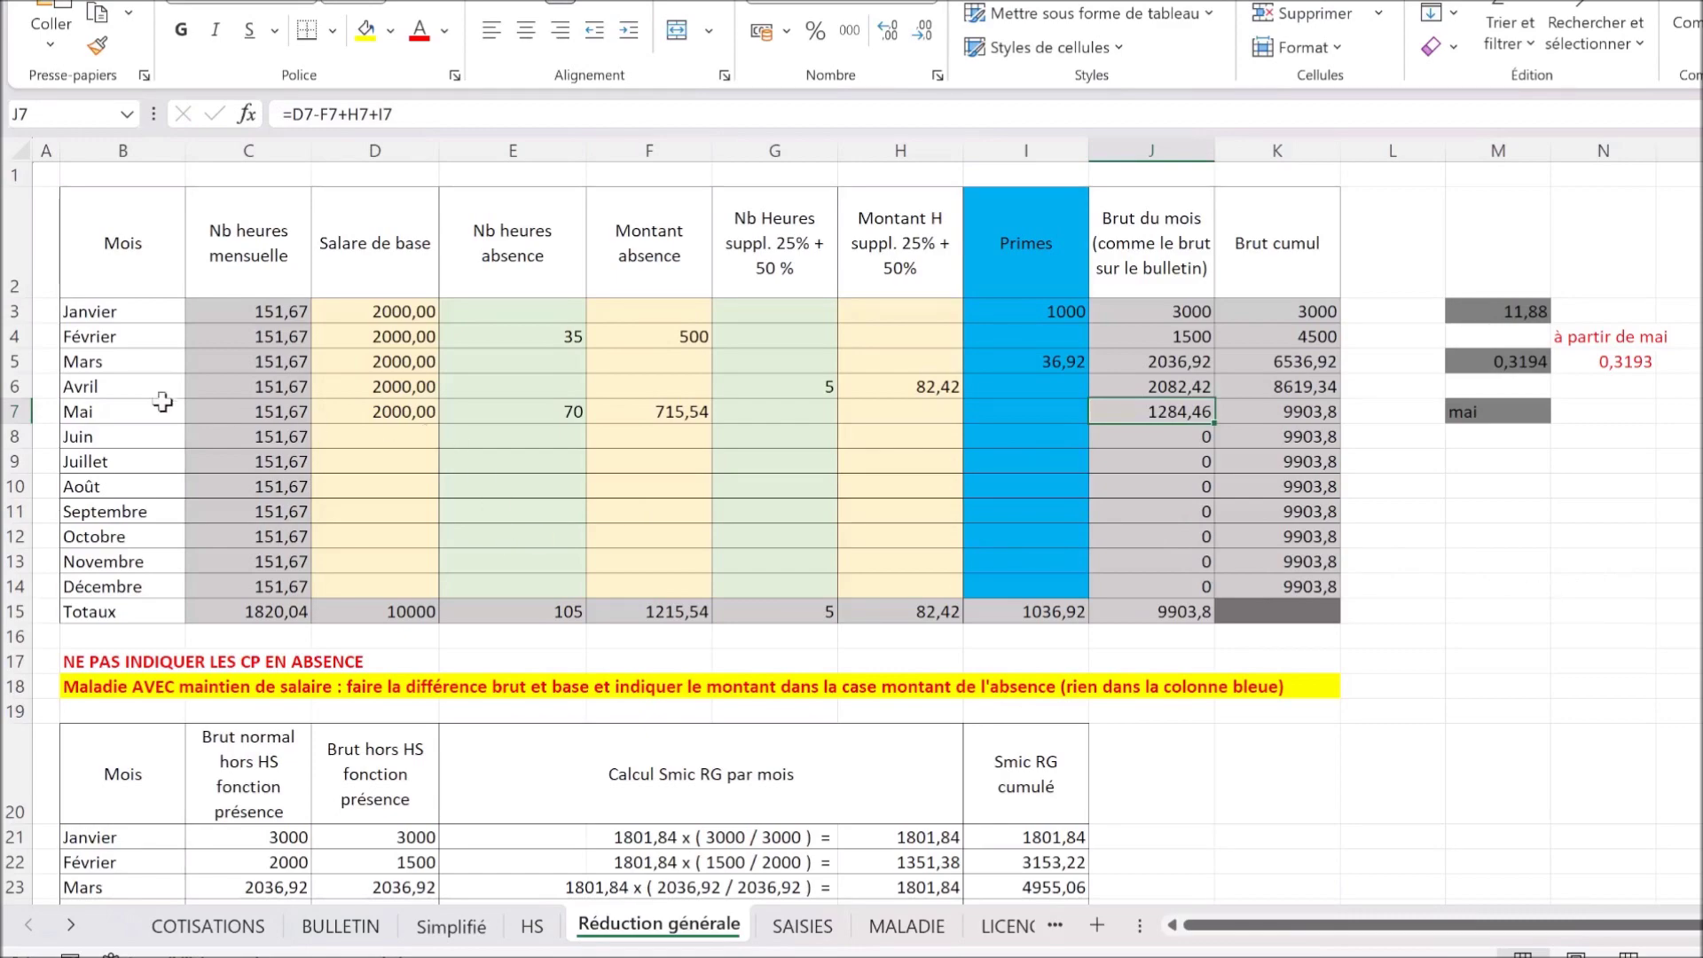
scroll(974, 690, "down", 1)
scroll(974, 689, "down", 17)
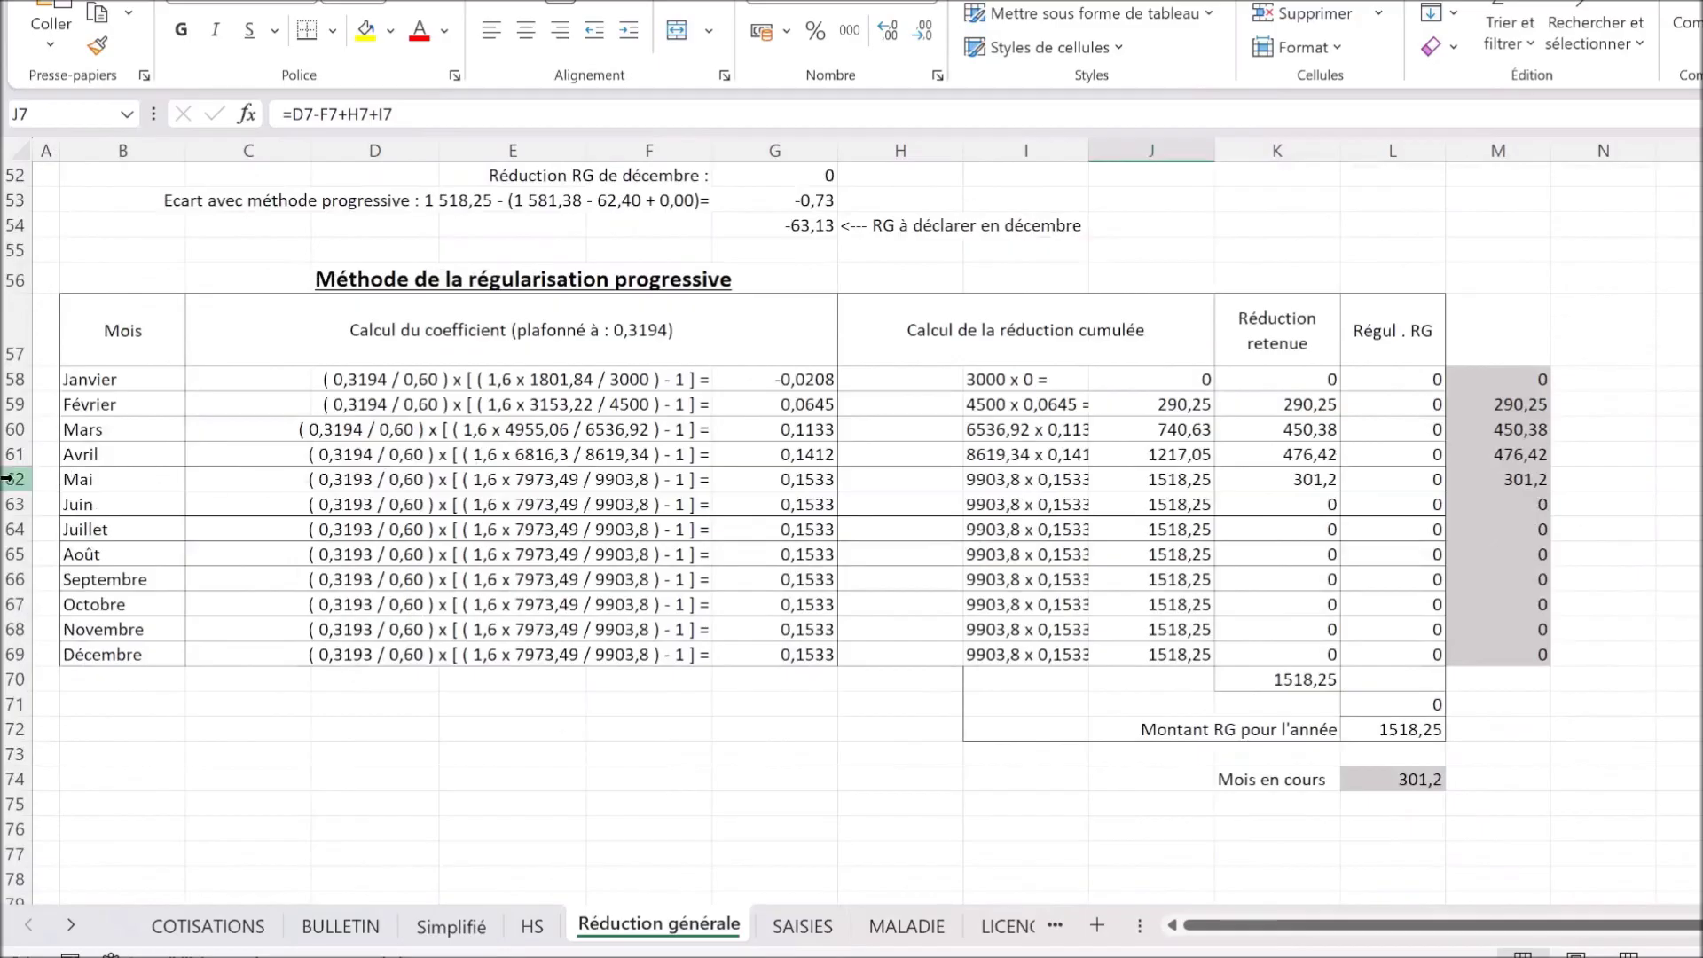
left_click(7, 478)
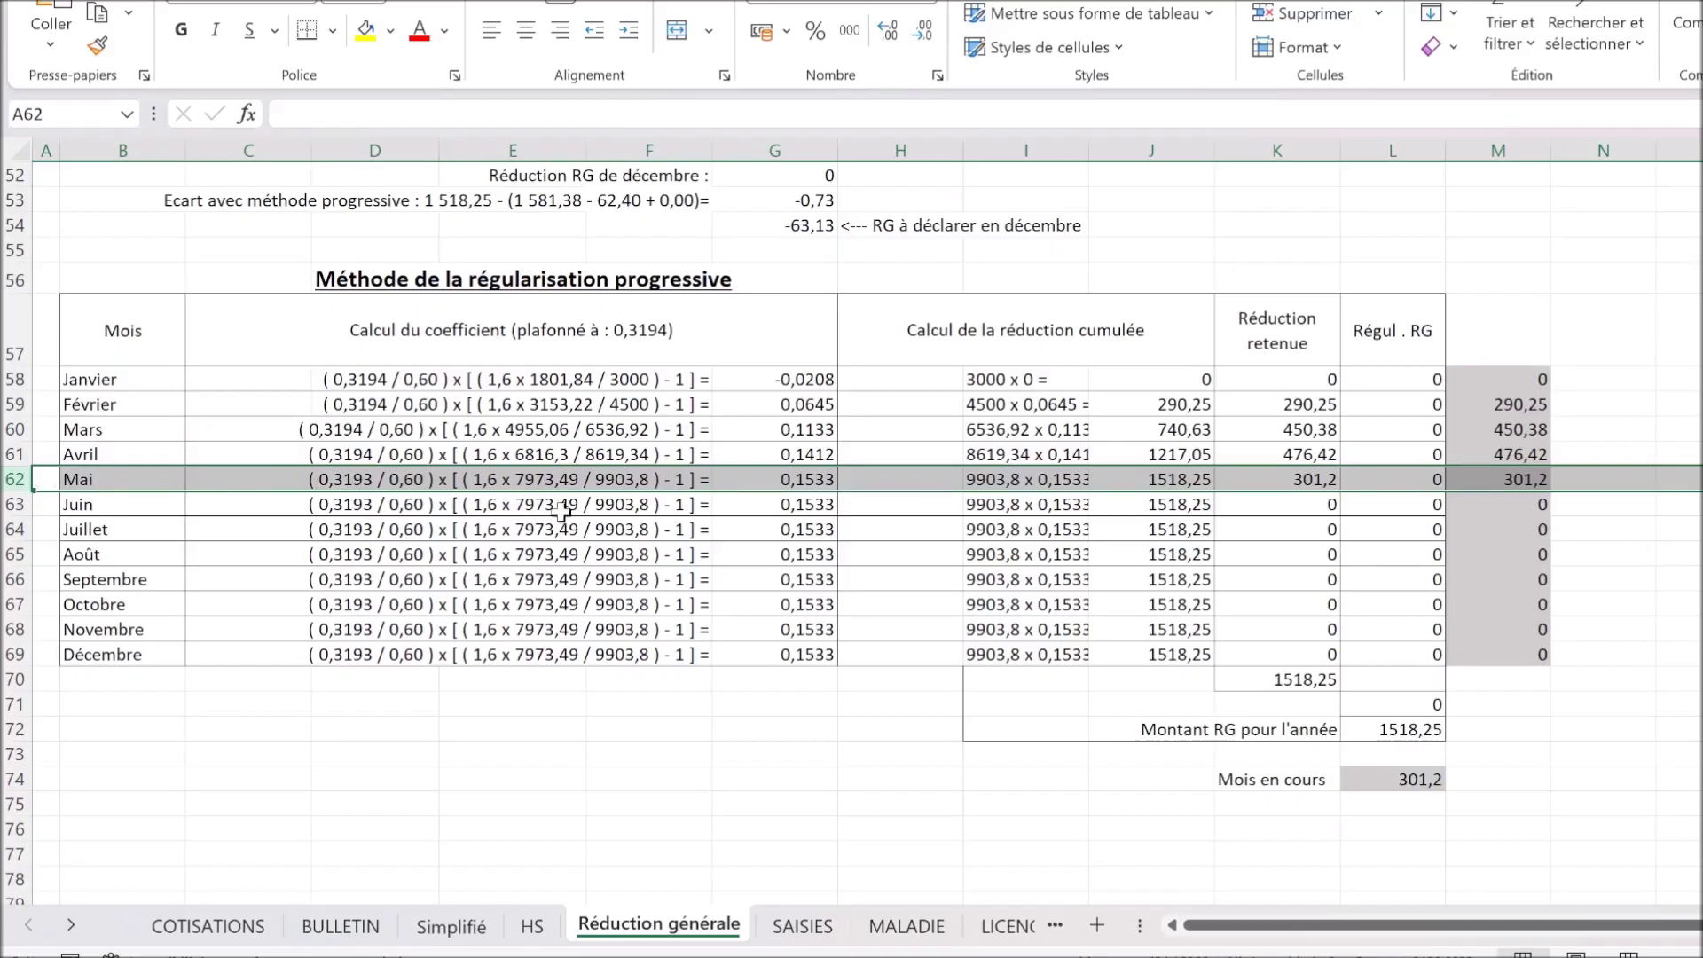
left_click(337, 927)
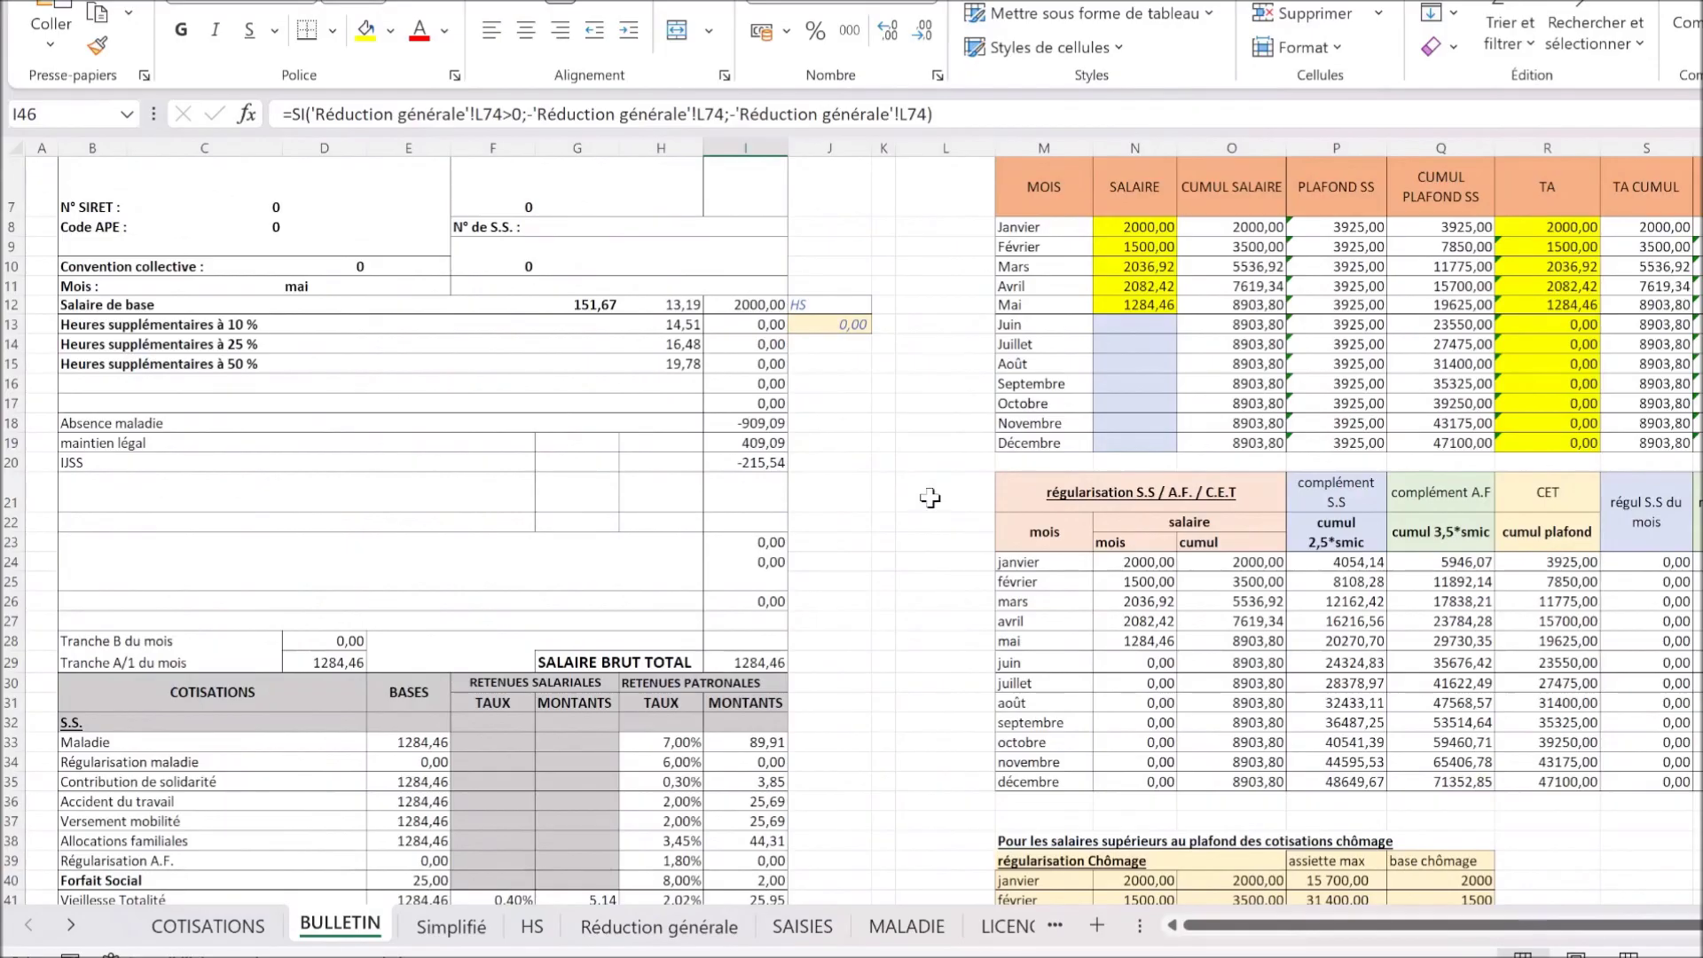
scroll(930, 498, "up", 1)
scroll(914, 550, "down", 6)
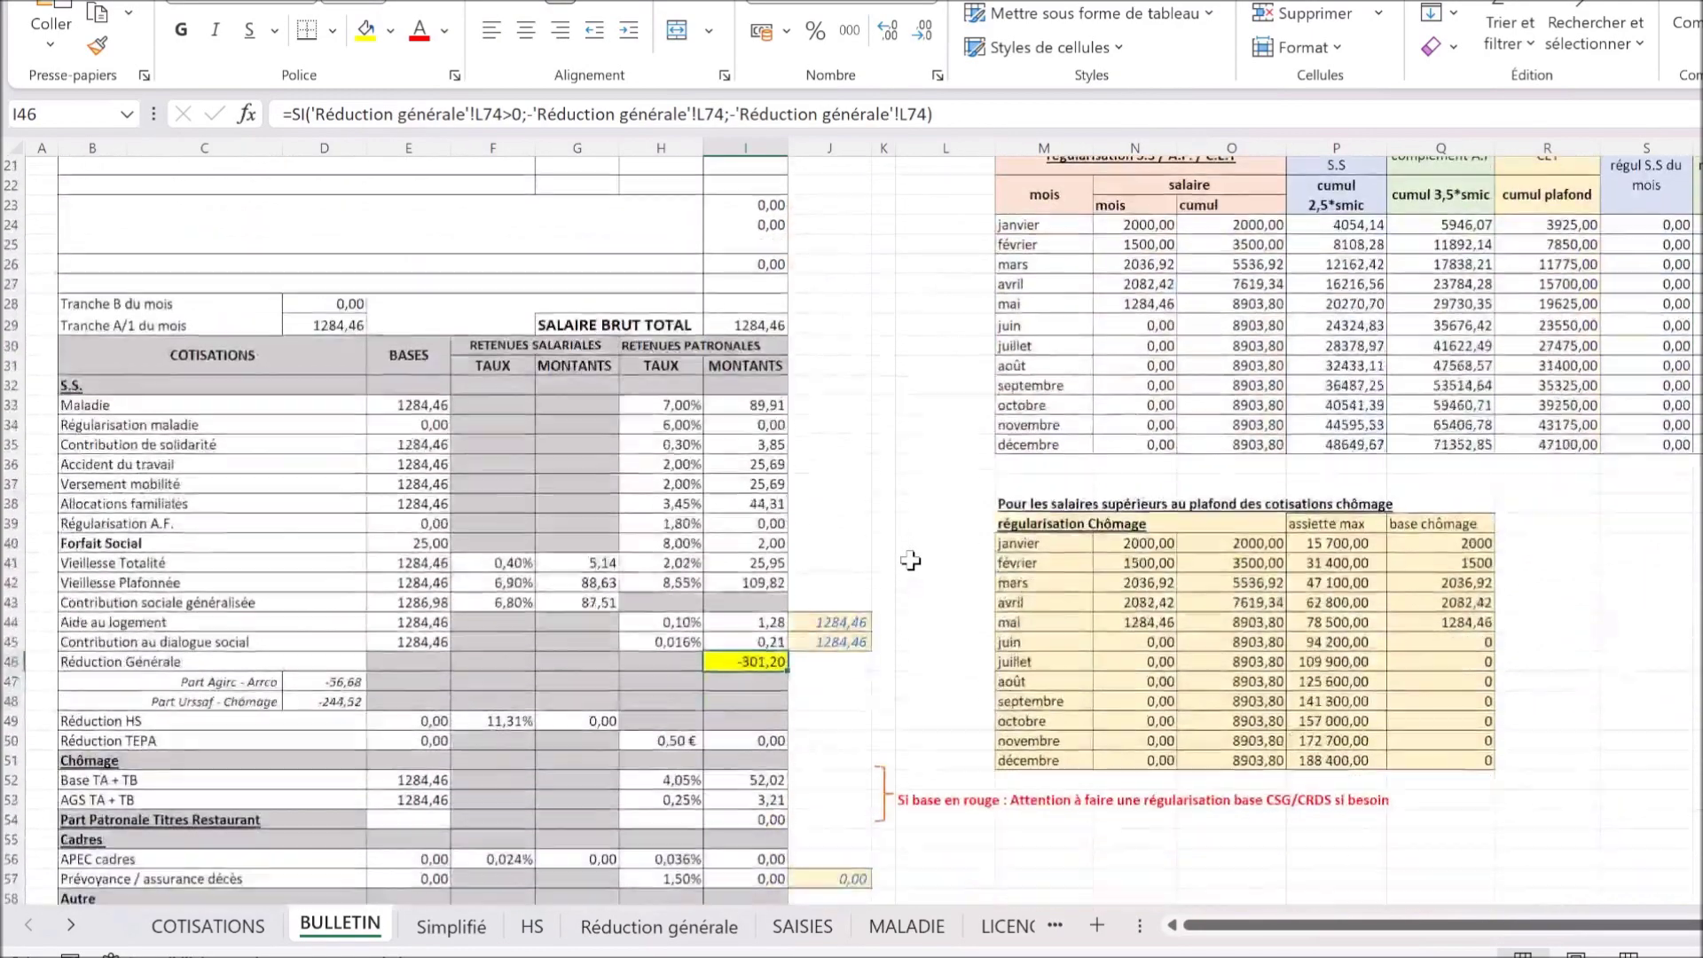
scroll(911, 560, "down", 2)
Step: In the Part Agirc - Arrco formula in D47, change the divisors to 0,3193 and 0,3233
left_click(324, 546)
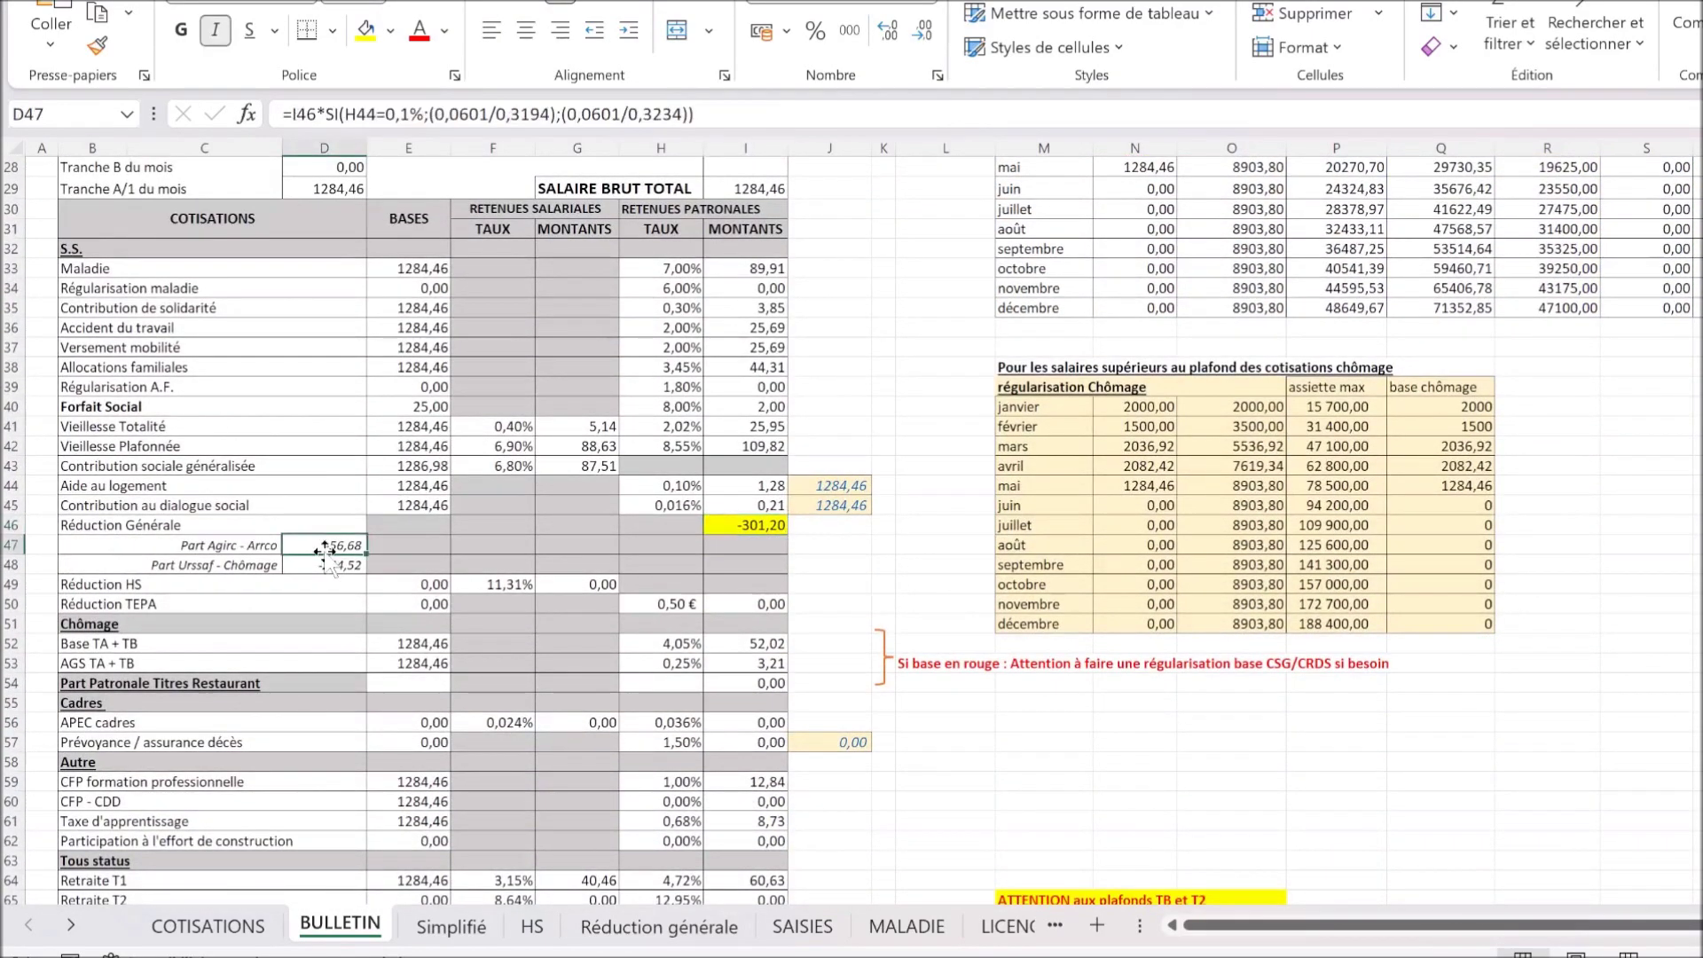
left_click(549, 115)
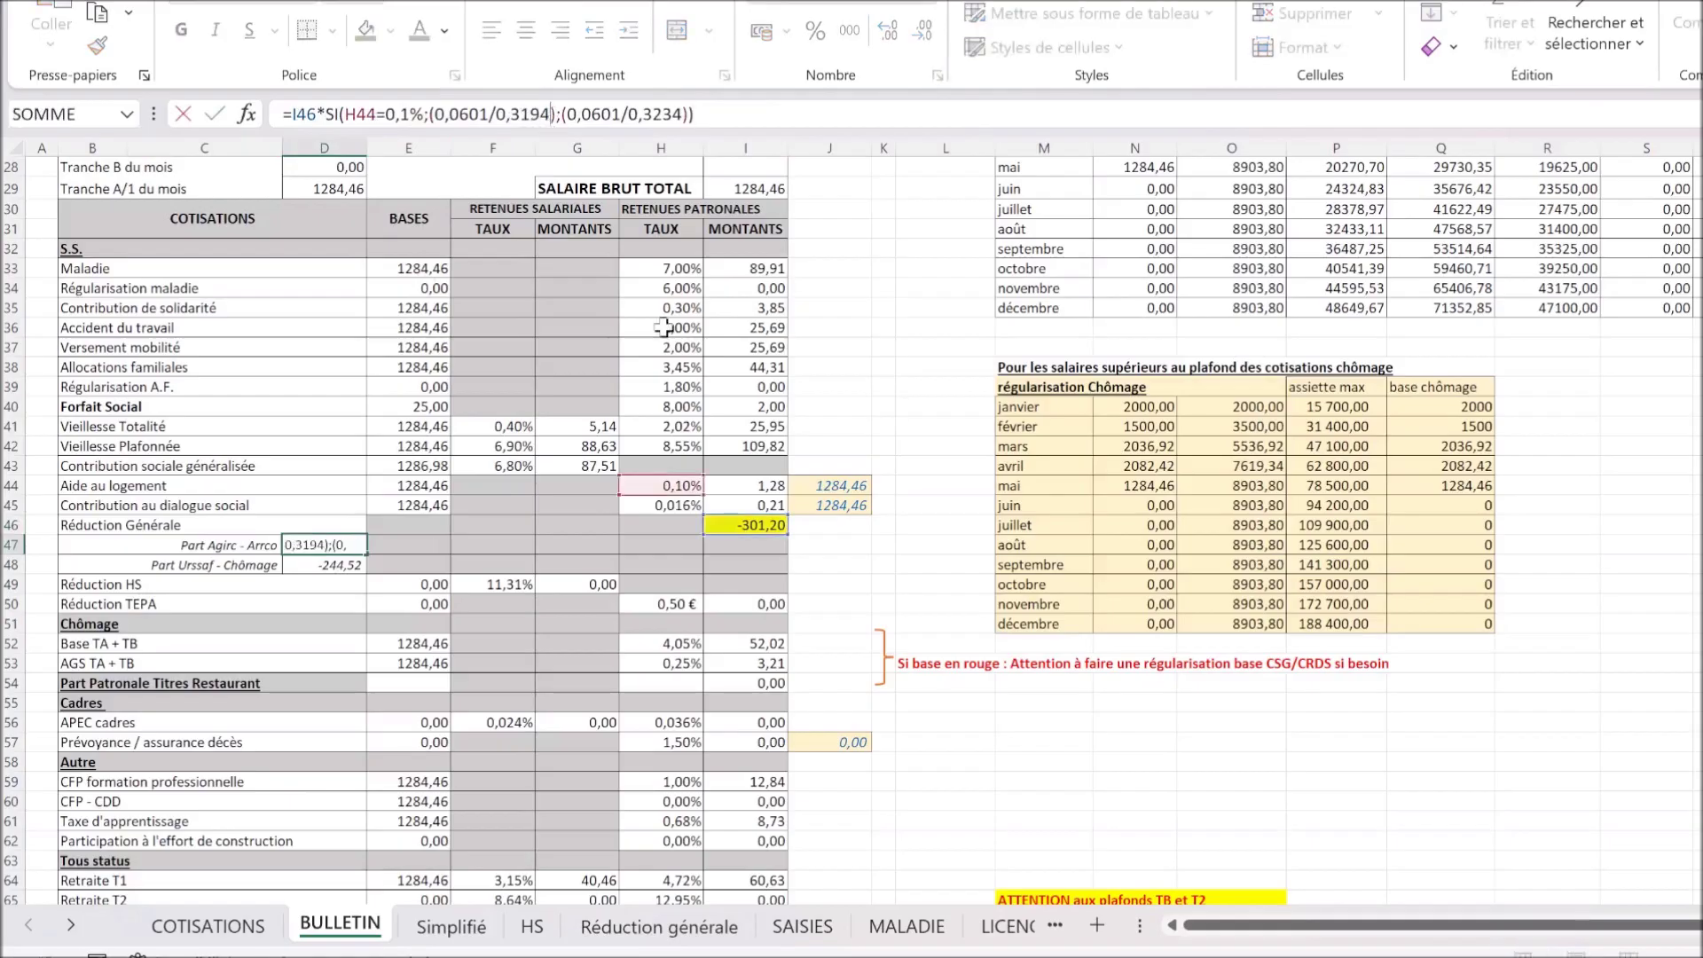
key("BackSpace")
type("3")
left_click(688, 116)
type(")")
key("BackSpace")
type("3")
key("Return")
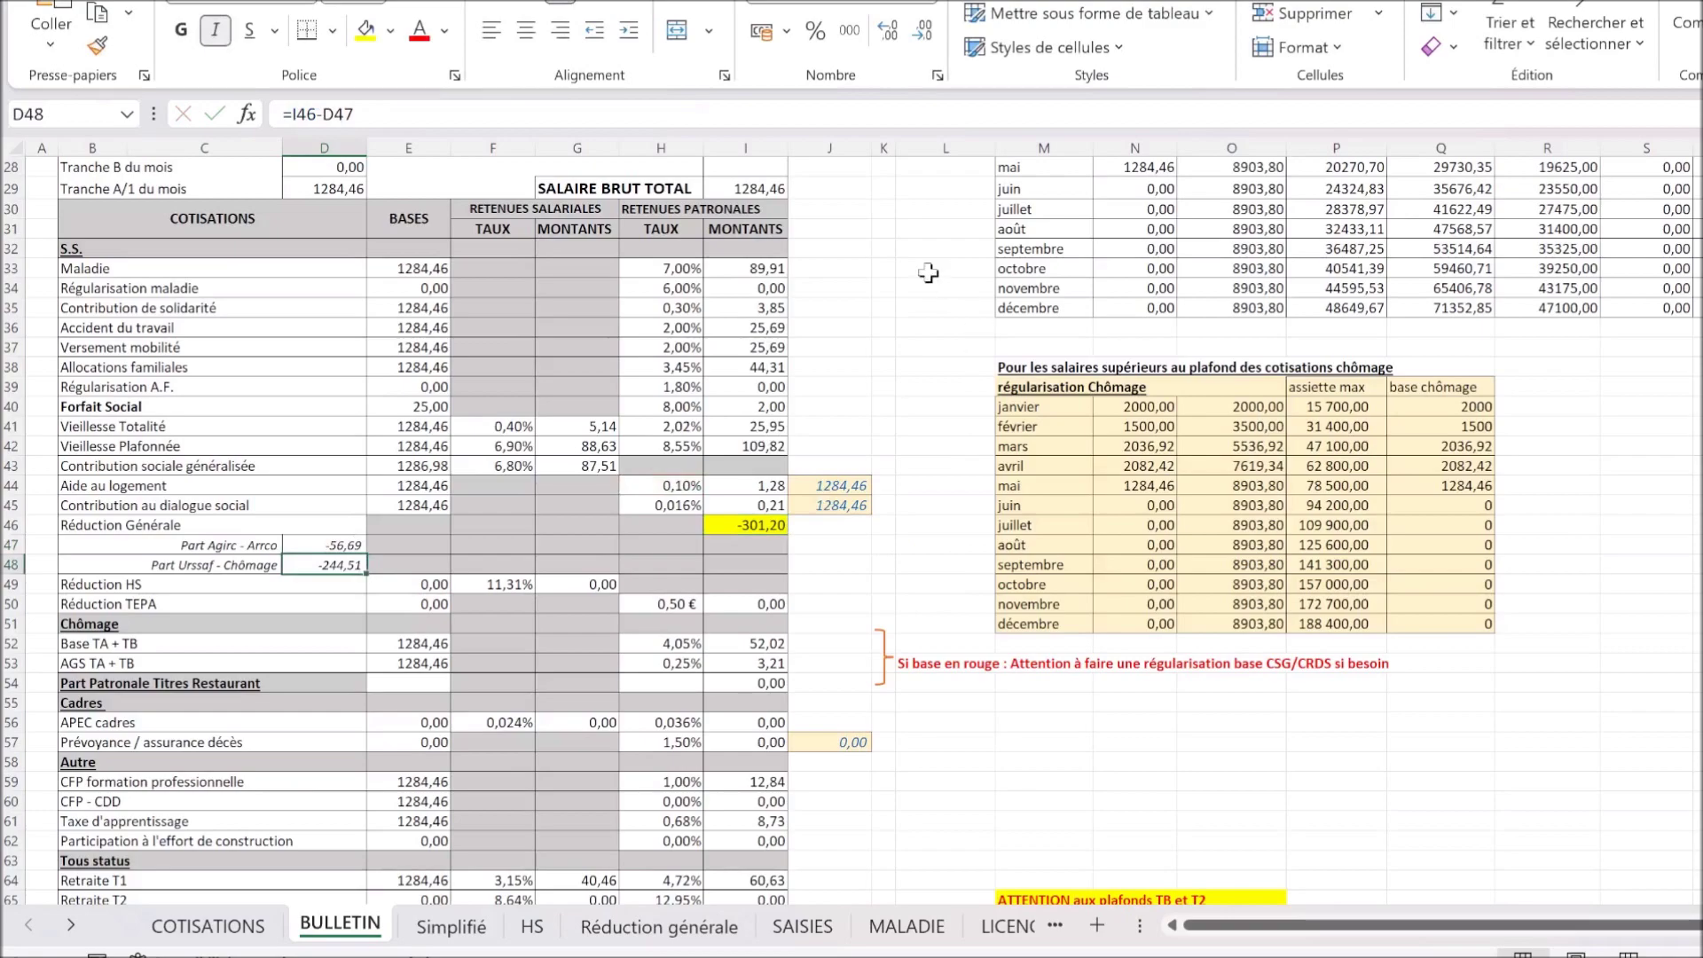
Step: Clear the labels in B18:B20 and reset the amounts in I18:I20 by filling down from row 17
scroll(928, 274, "up", 8)
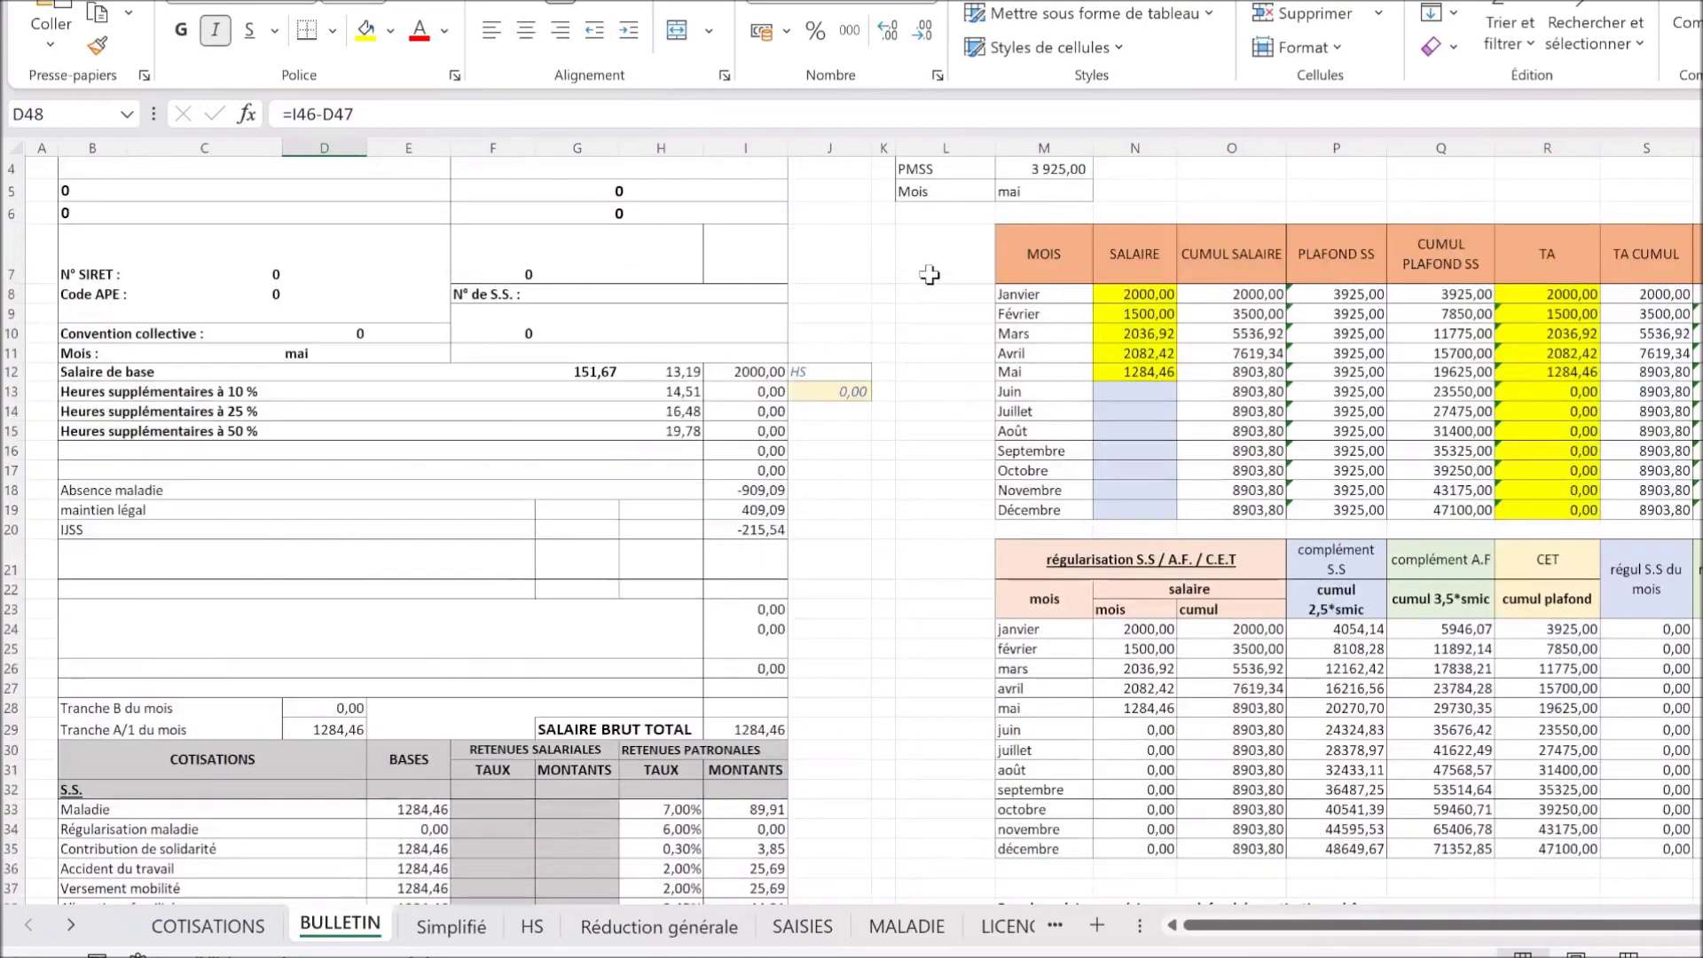
scroll(914, 441, "down", 6)
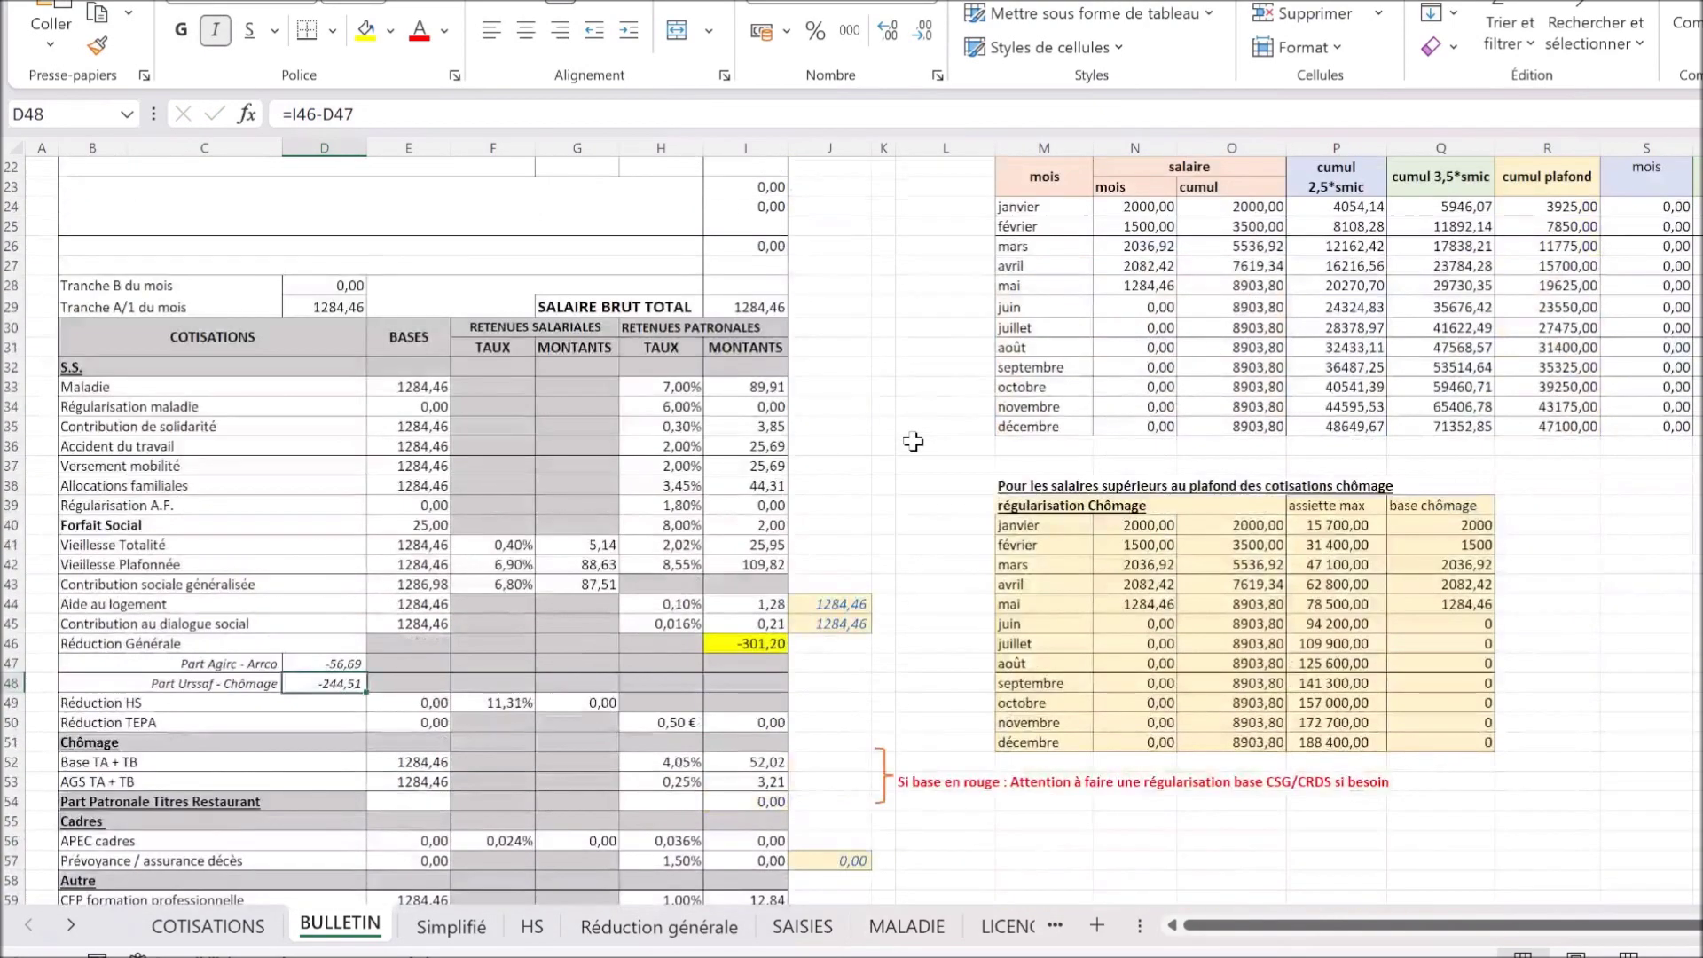
scroll(913, 441, "down", 14)
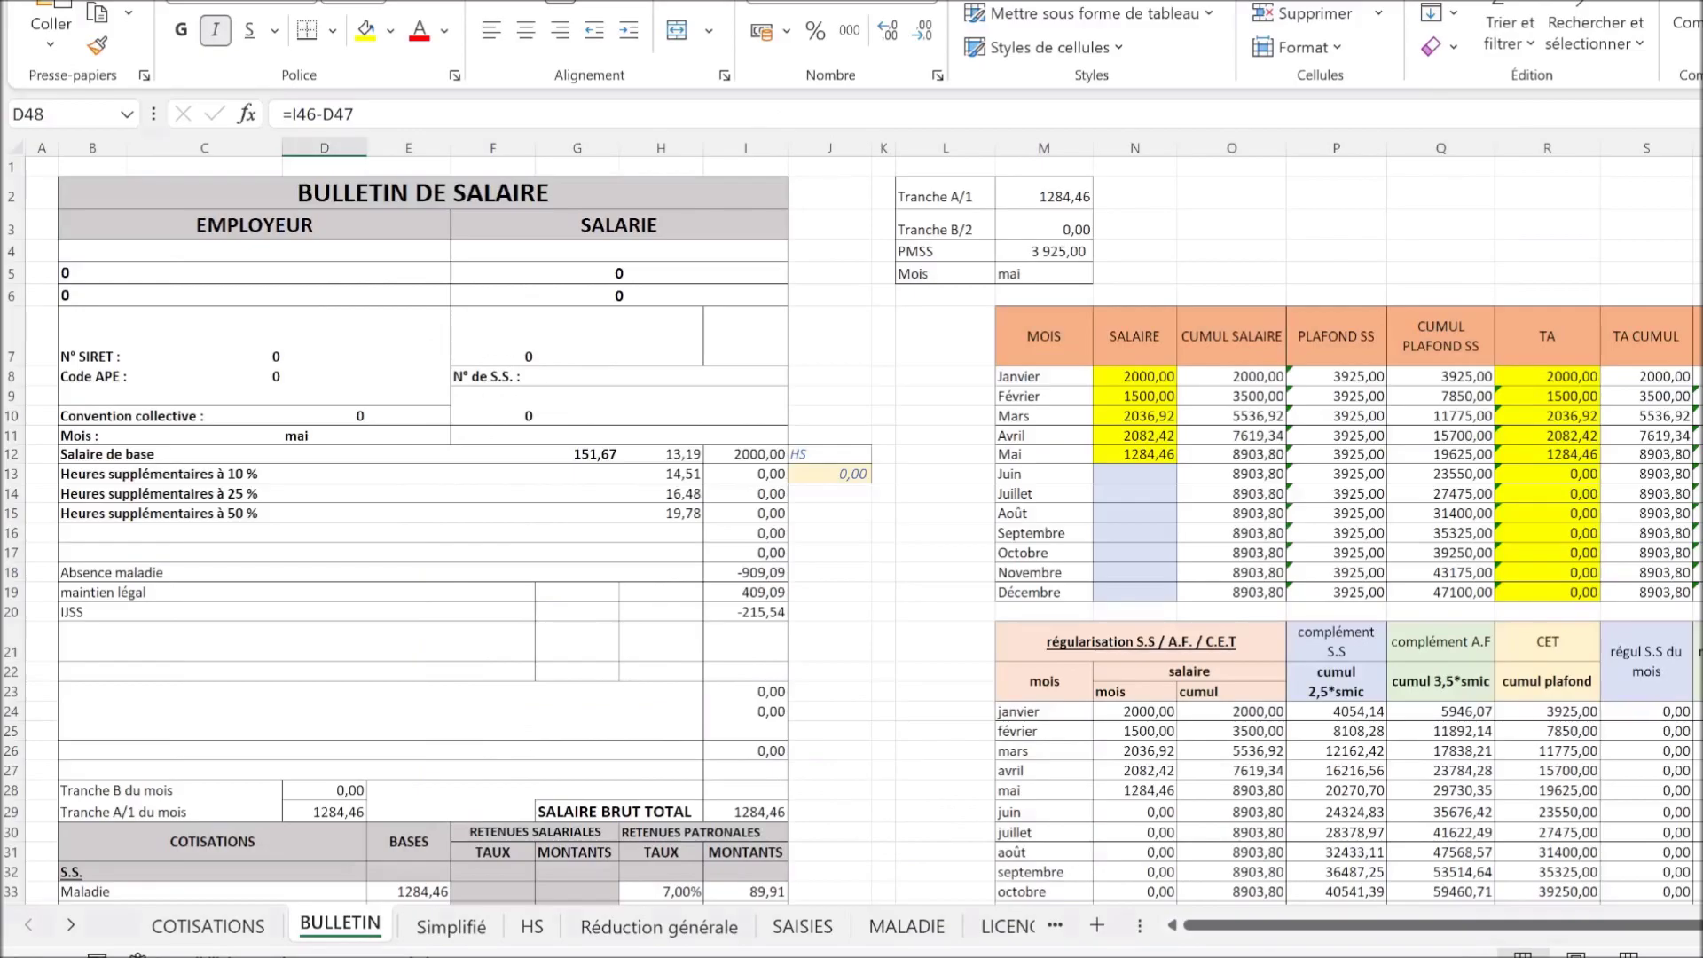
left_click(65, 553)
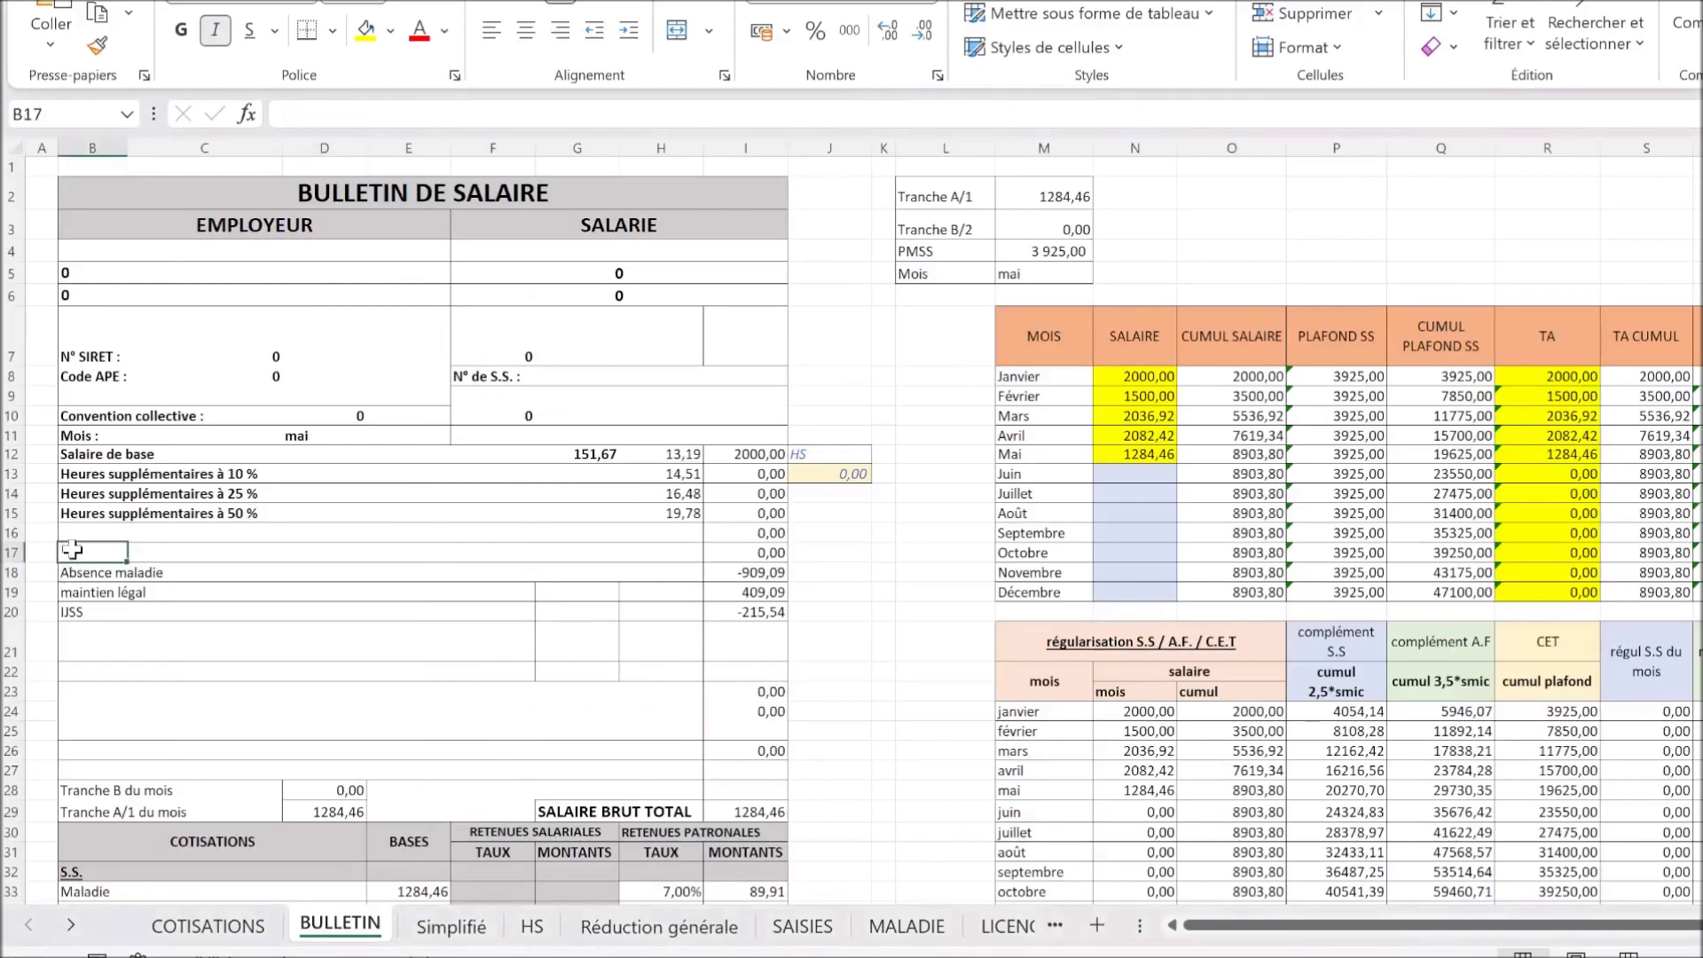
left_click_drag(128, 562, 129, 620)
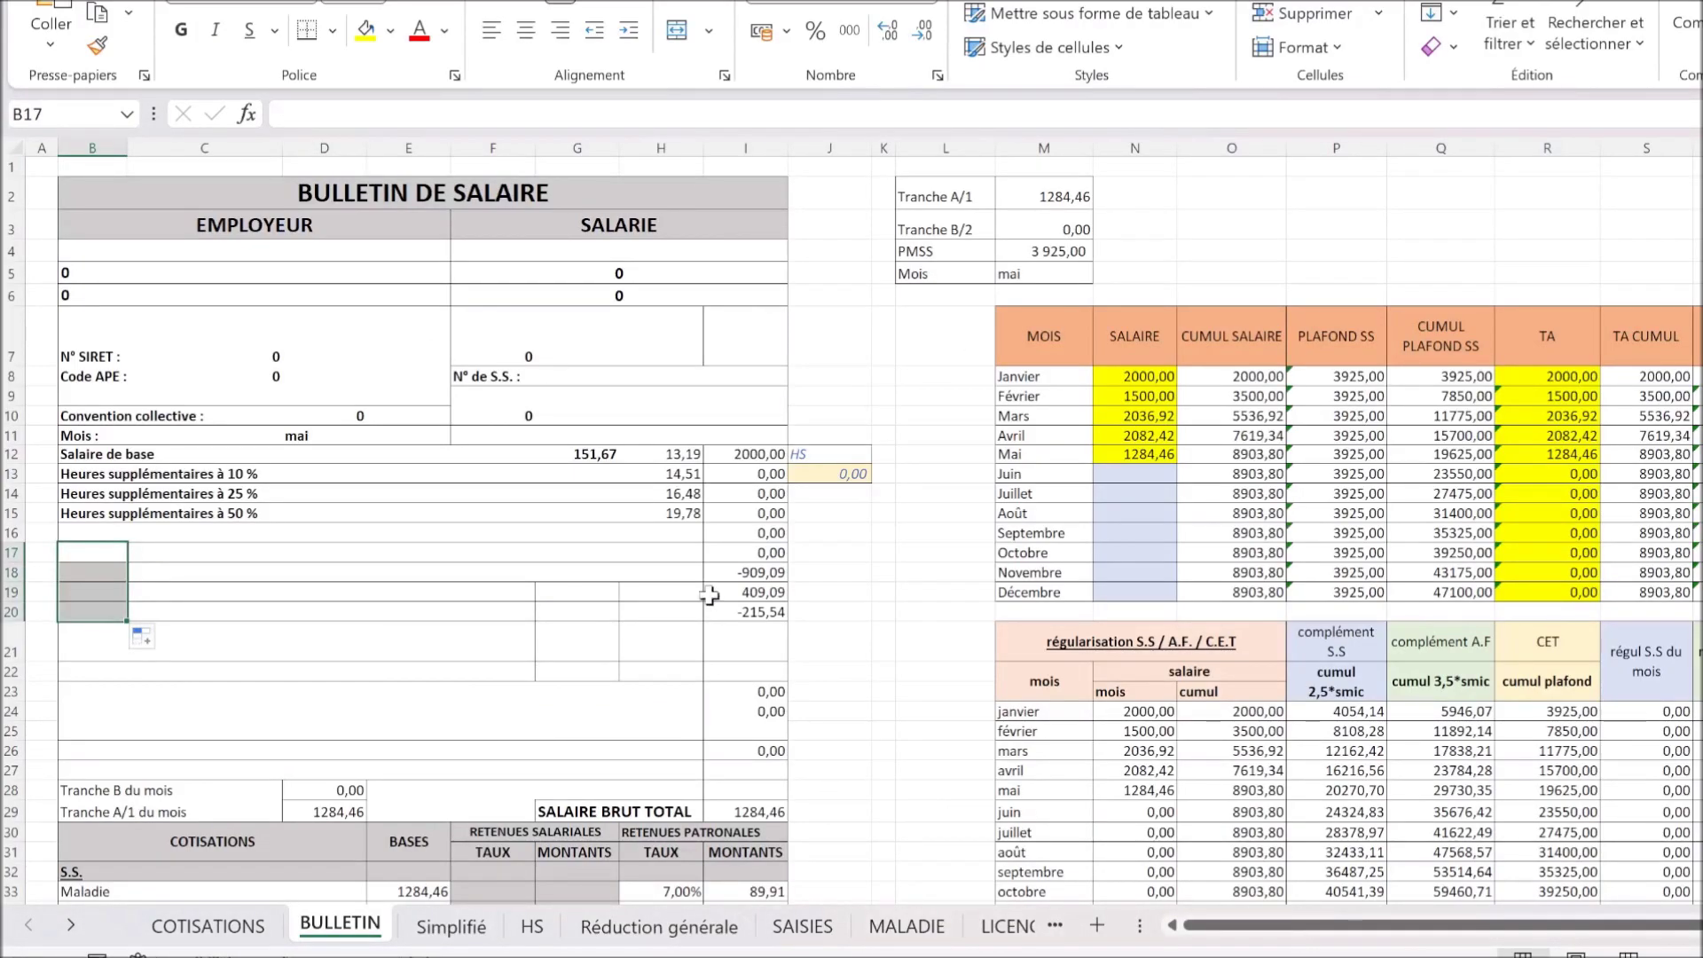
left_click(768, 553)
left_click_drag(790, 565, 791, 622)
left_click(829, 572)
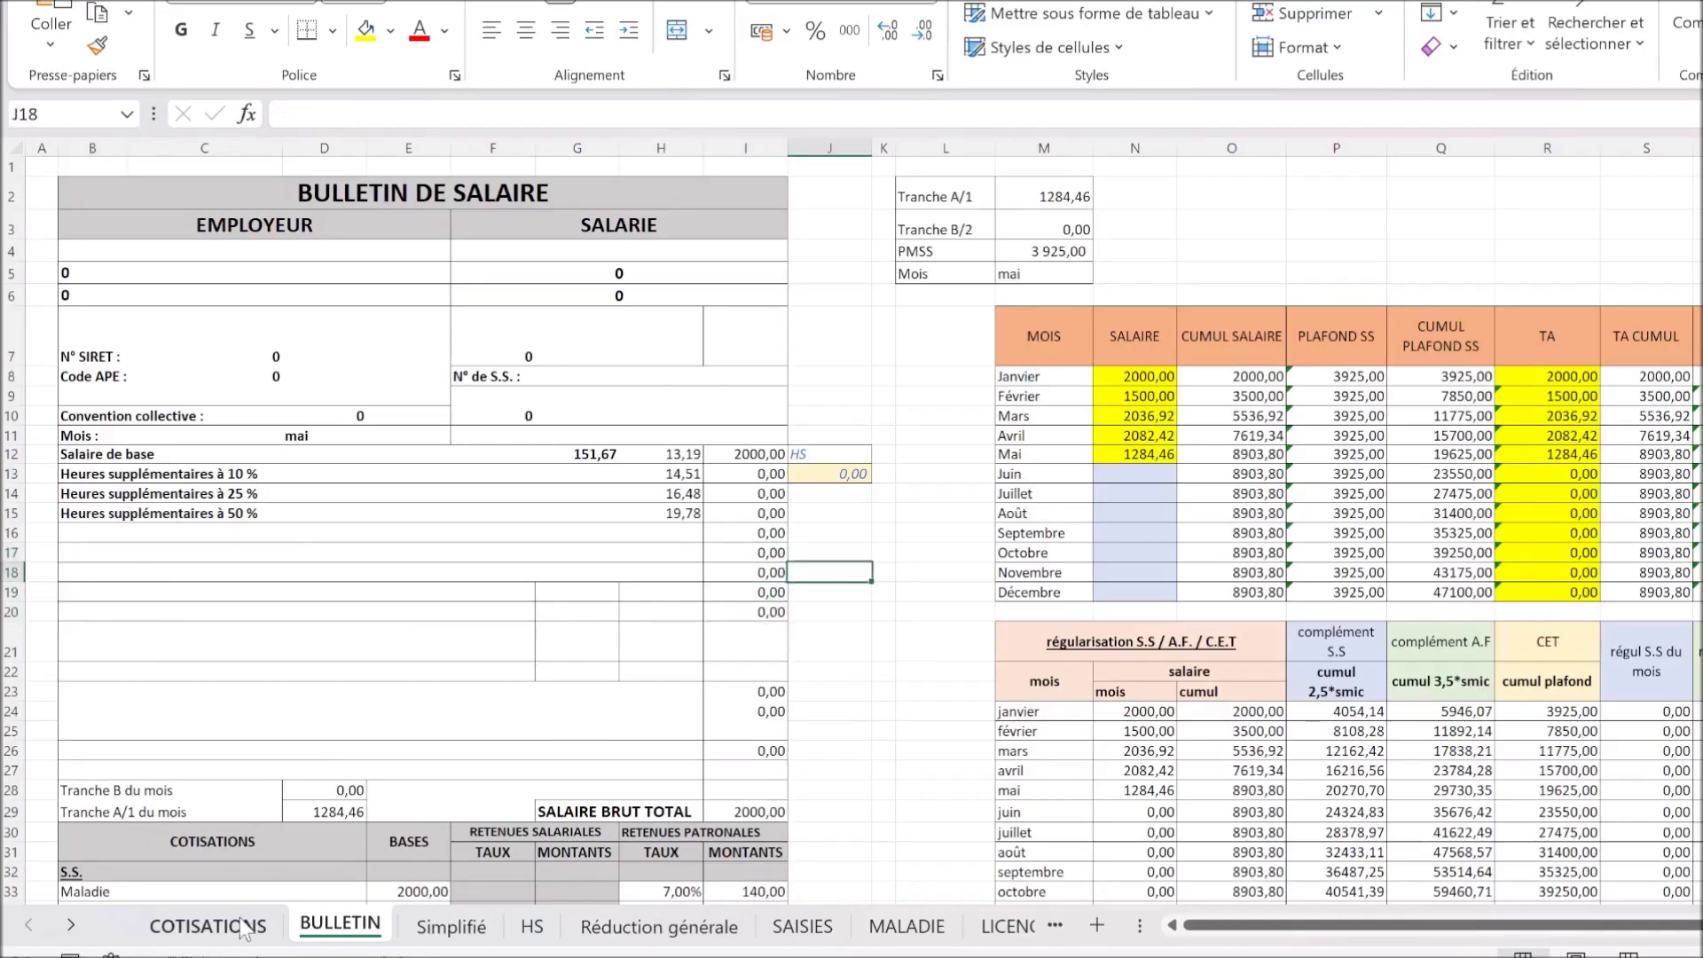
Step: On the COTISATIONS sheet, set Mois to juin
left_click(239, 925)
left_click(226, 346)
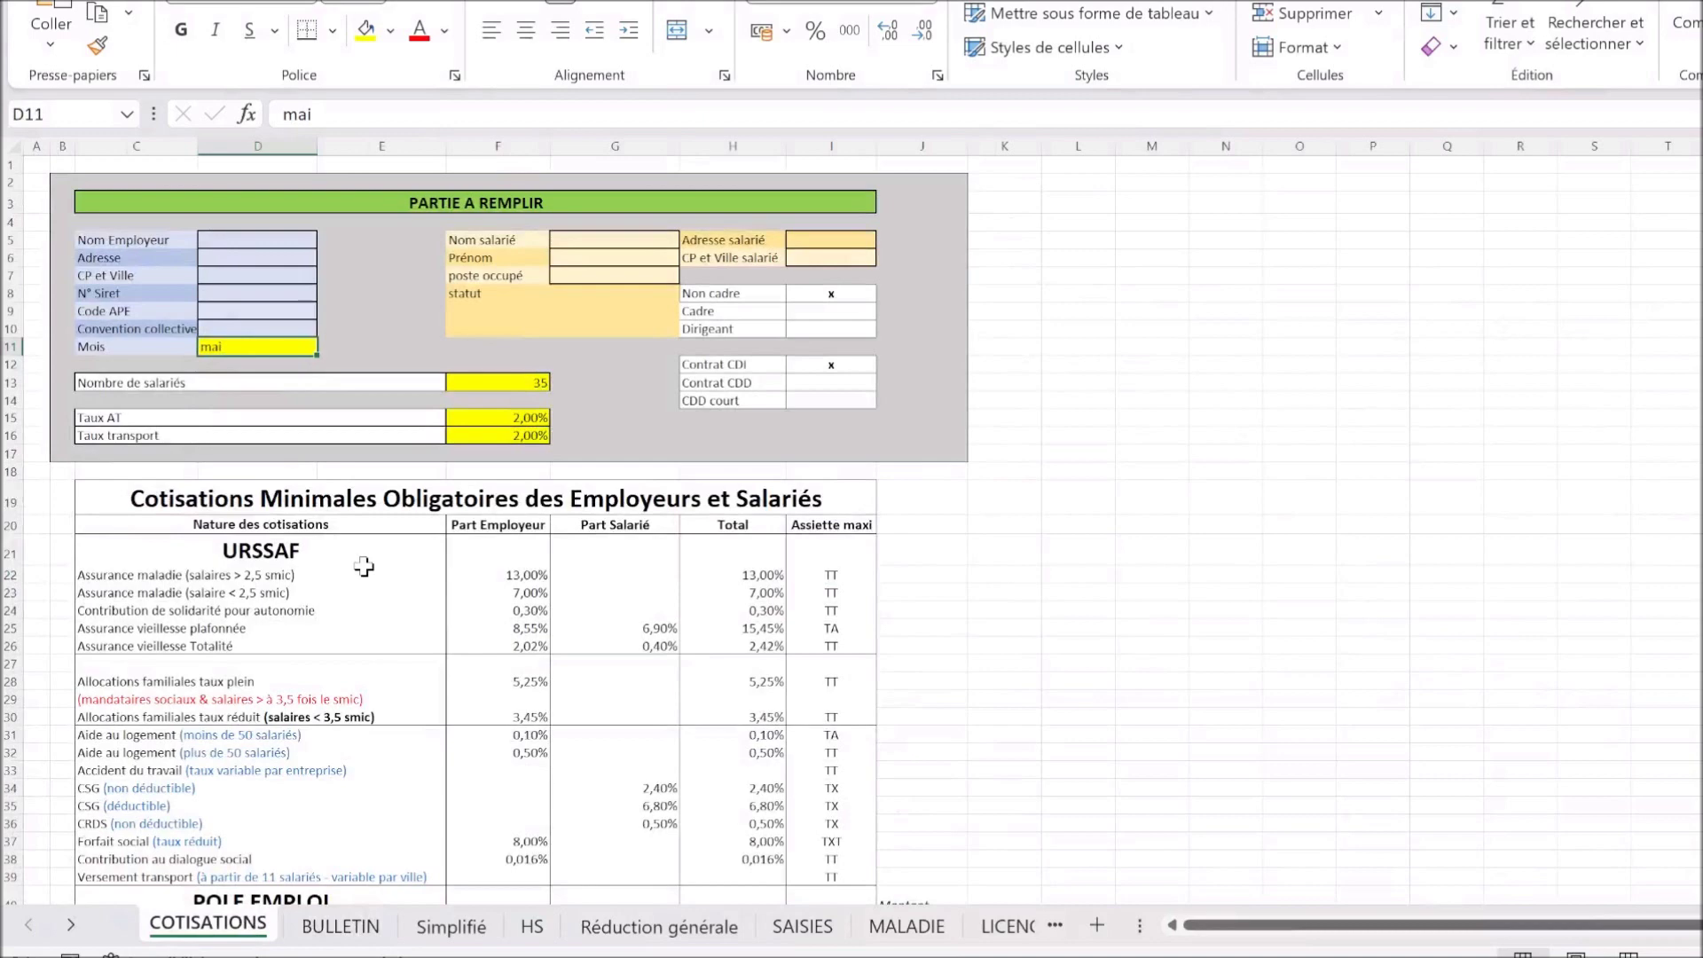
type("juin")
key("Return")
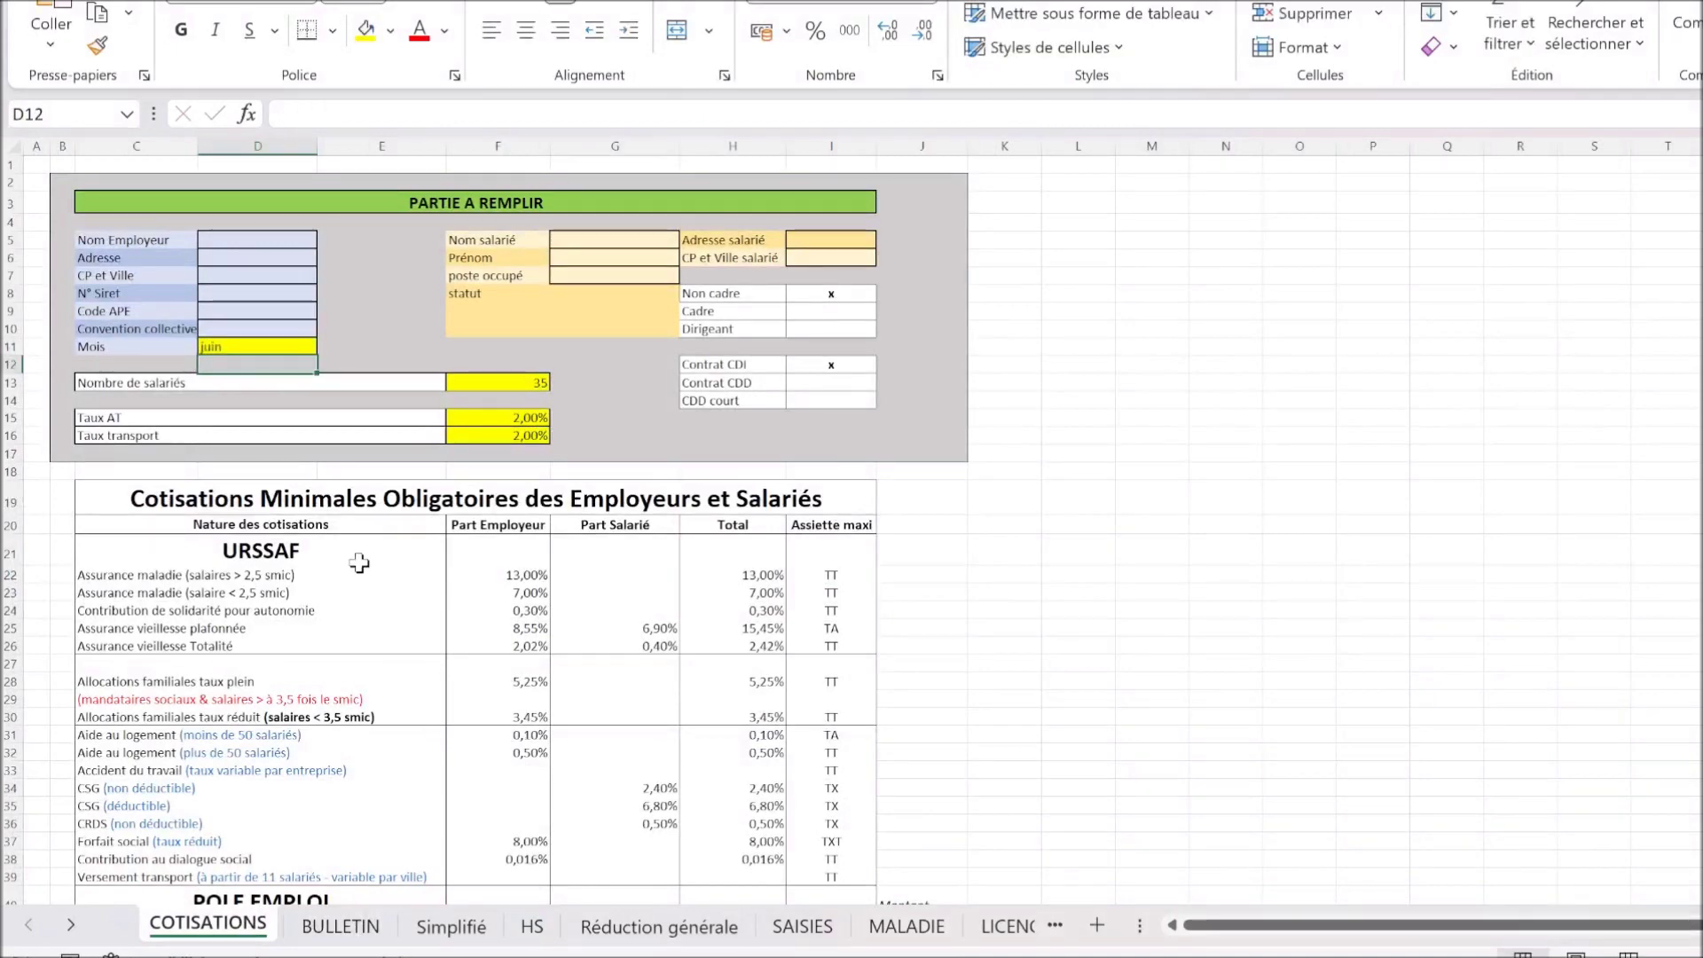
Step: On the BULLETIN sheet, add a Primes line in row 19 with an amount of 2500
left_click(340, 925)
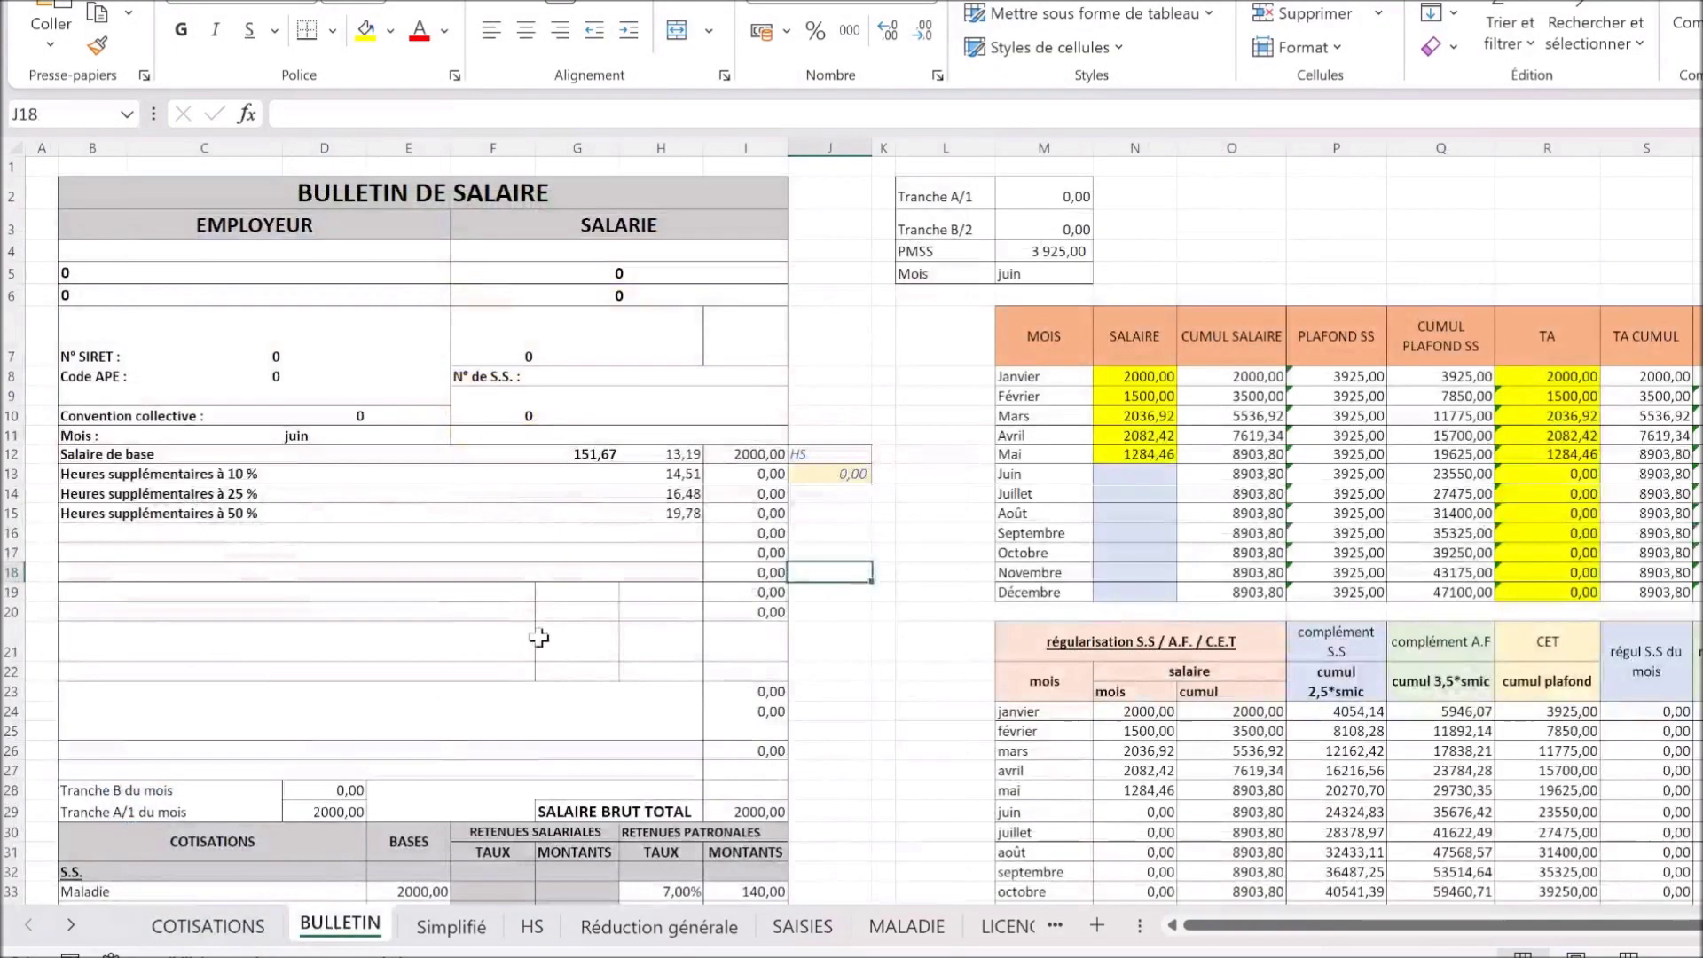
left_click(763, 593)
type("25")
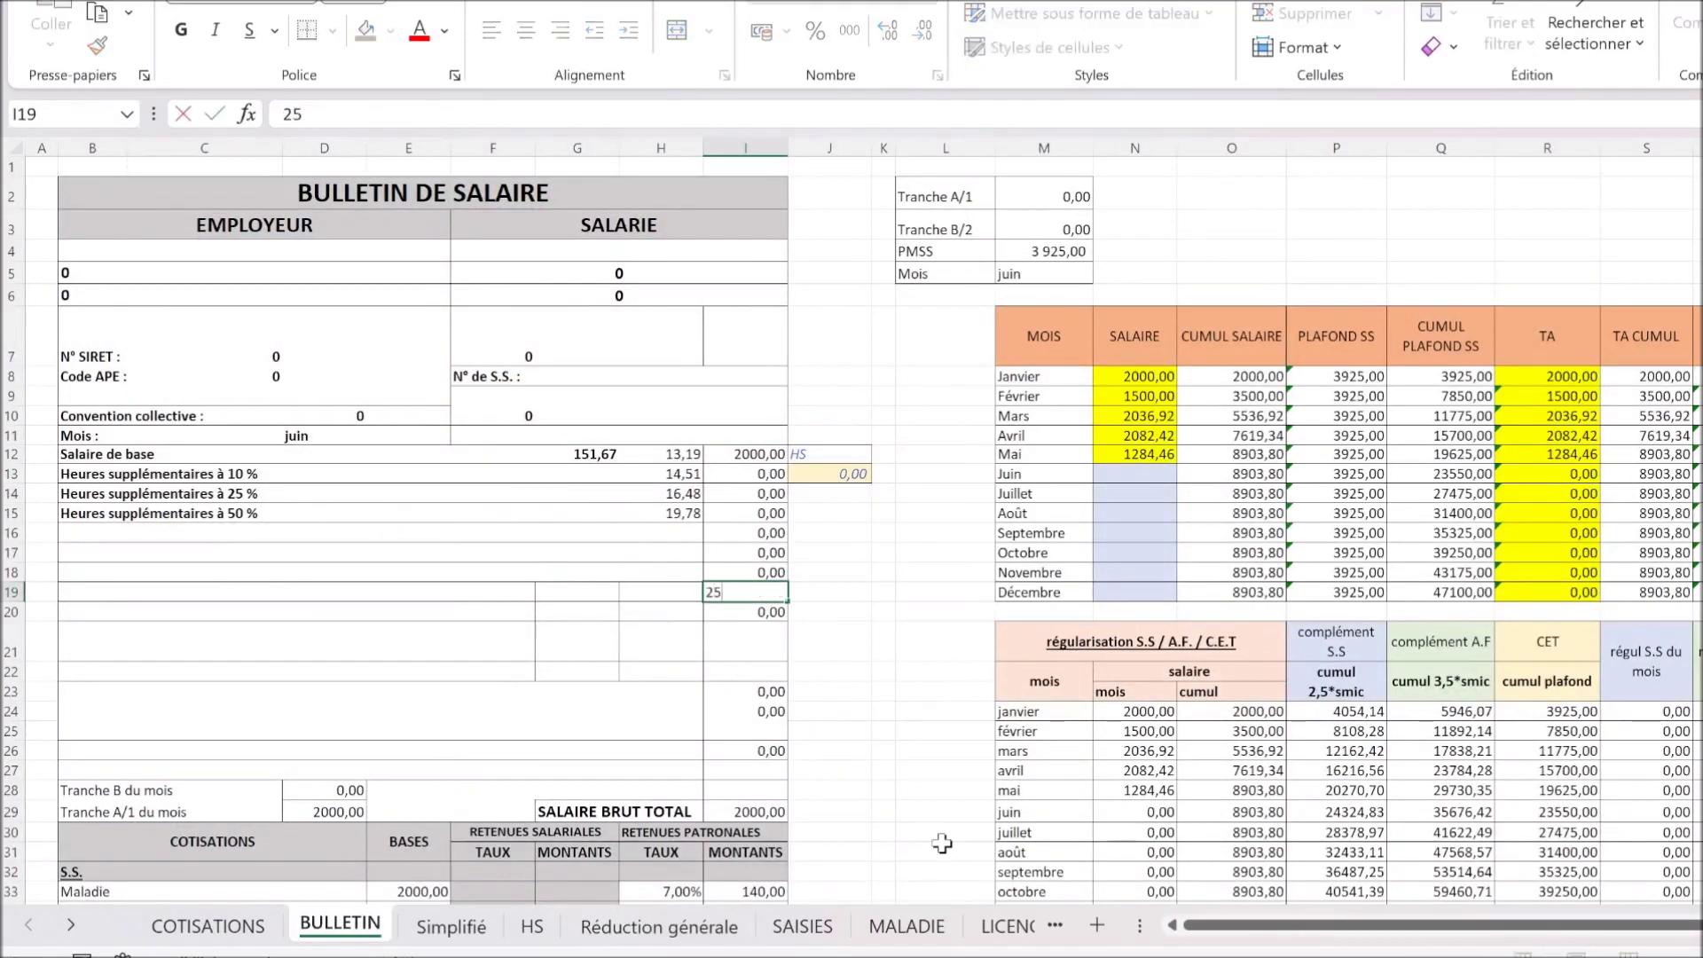
type("00")
key("Return")
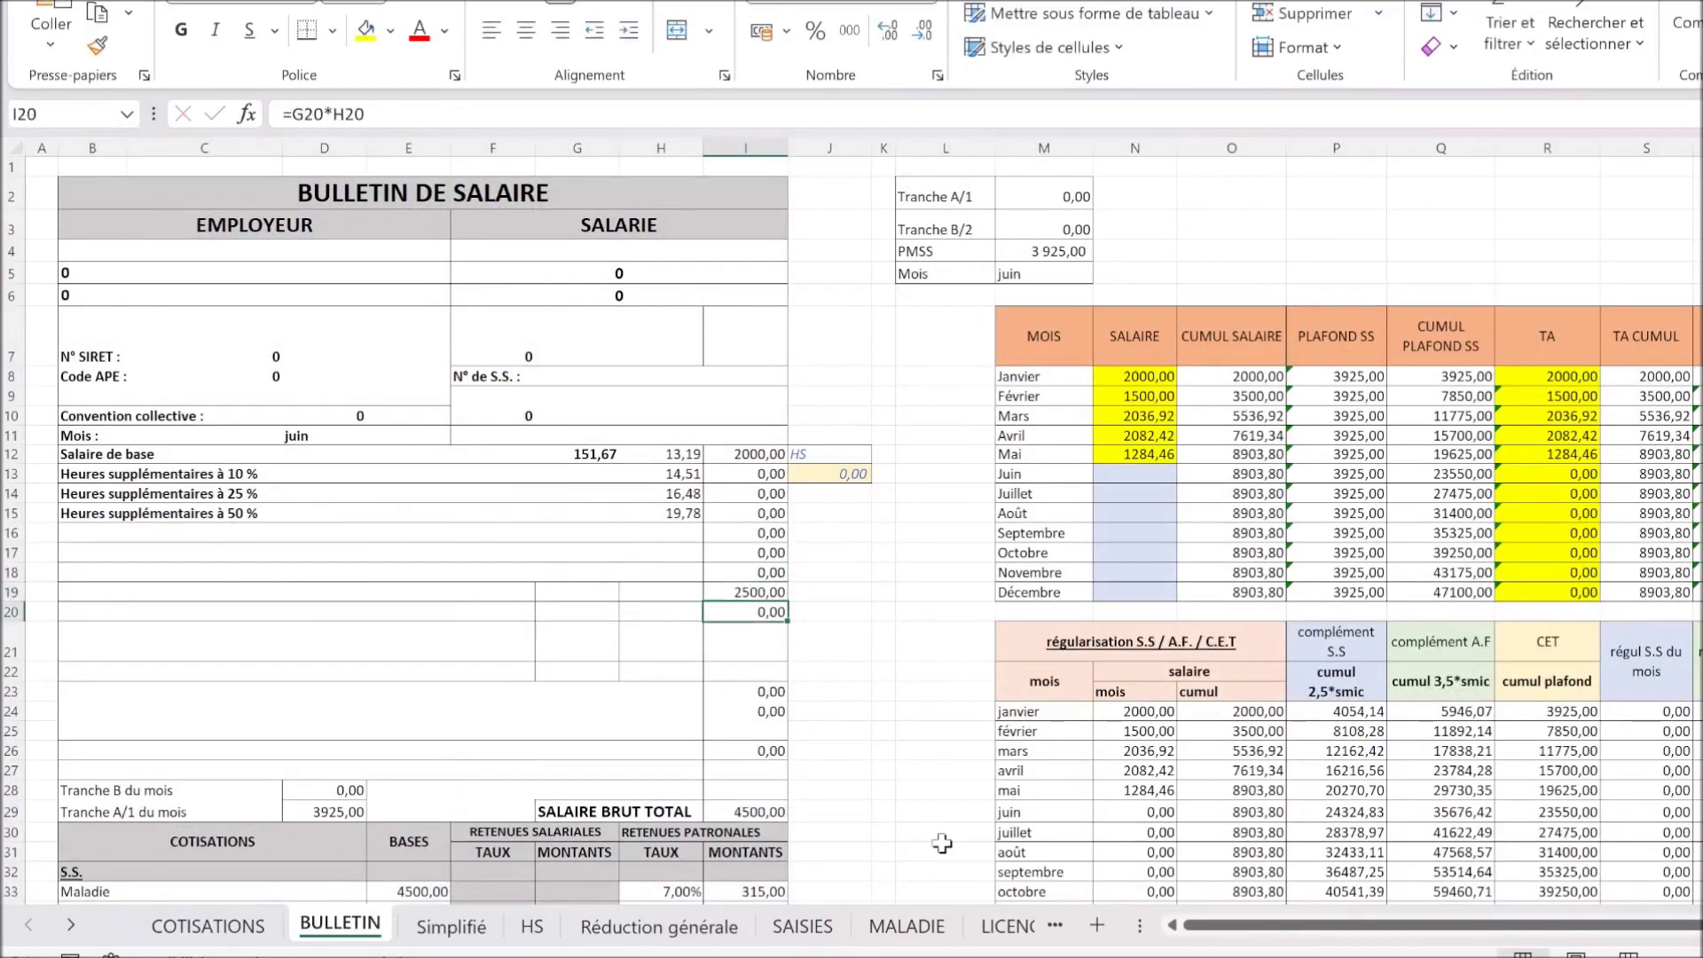
left_click(87, 589)
type("Primes")
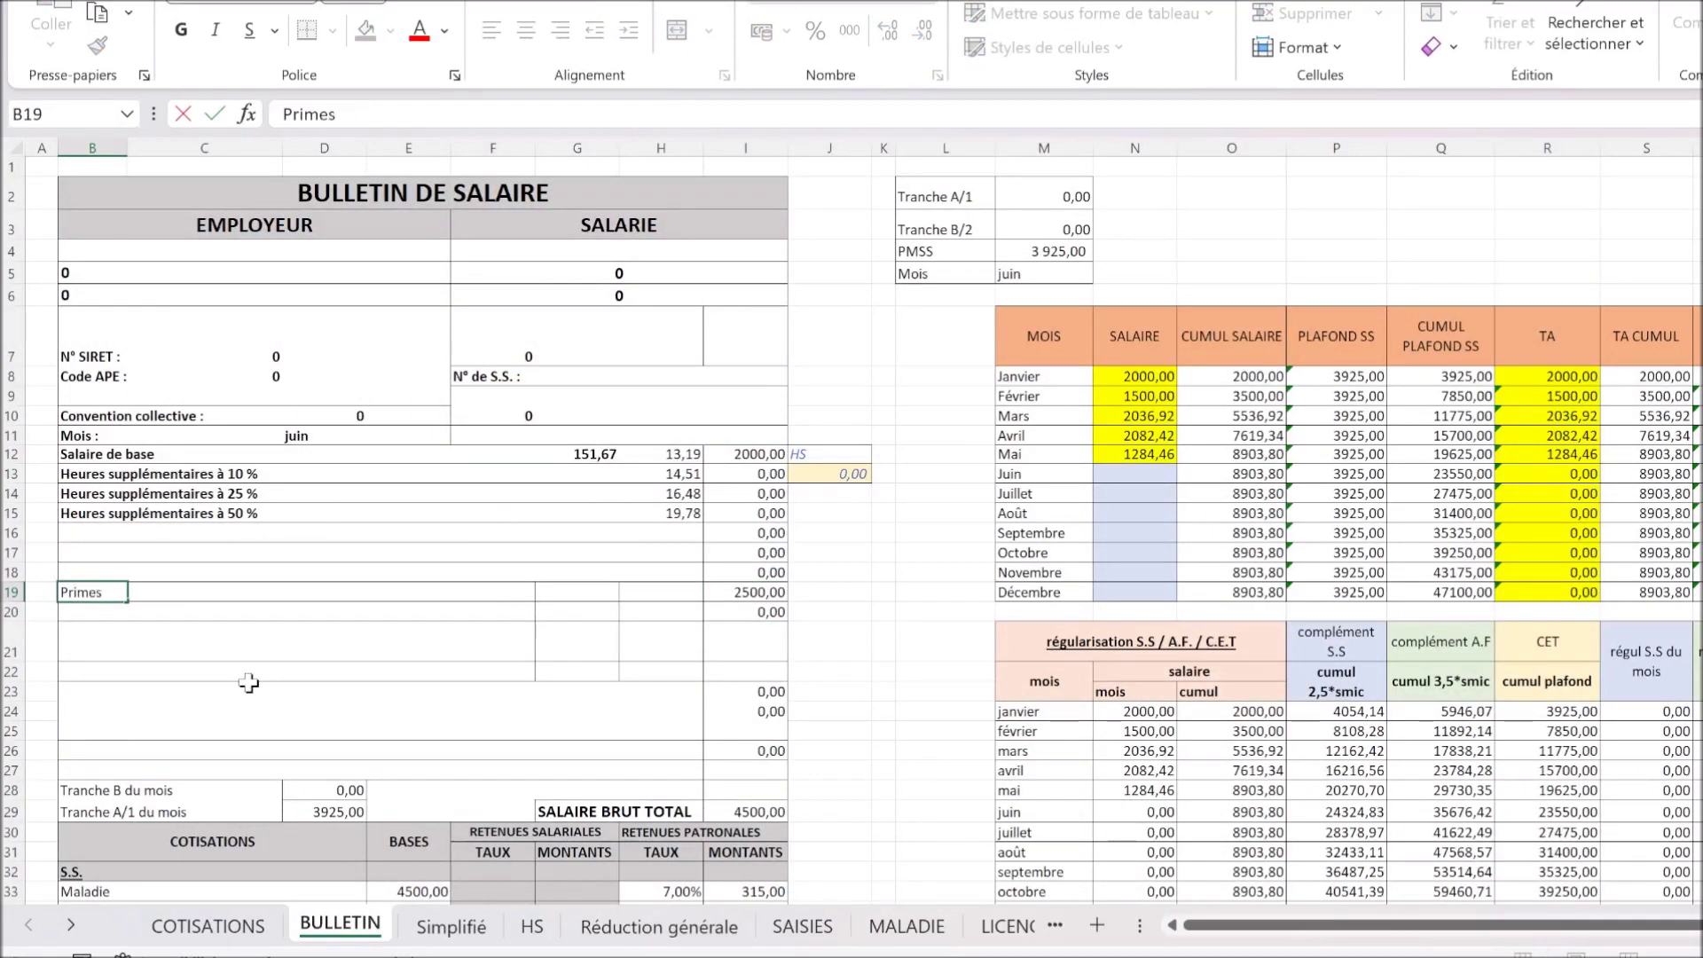
key("Return")
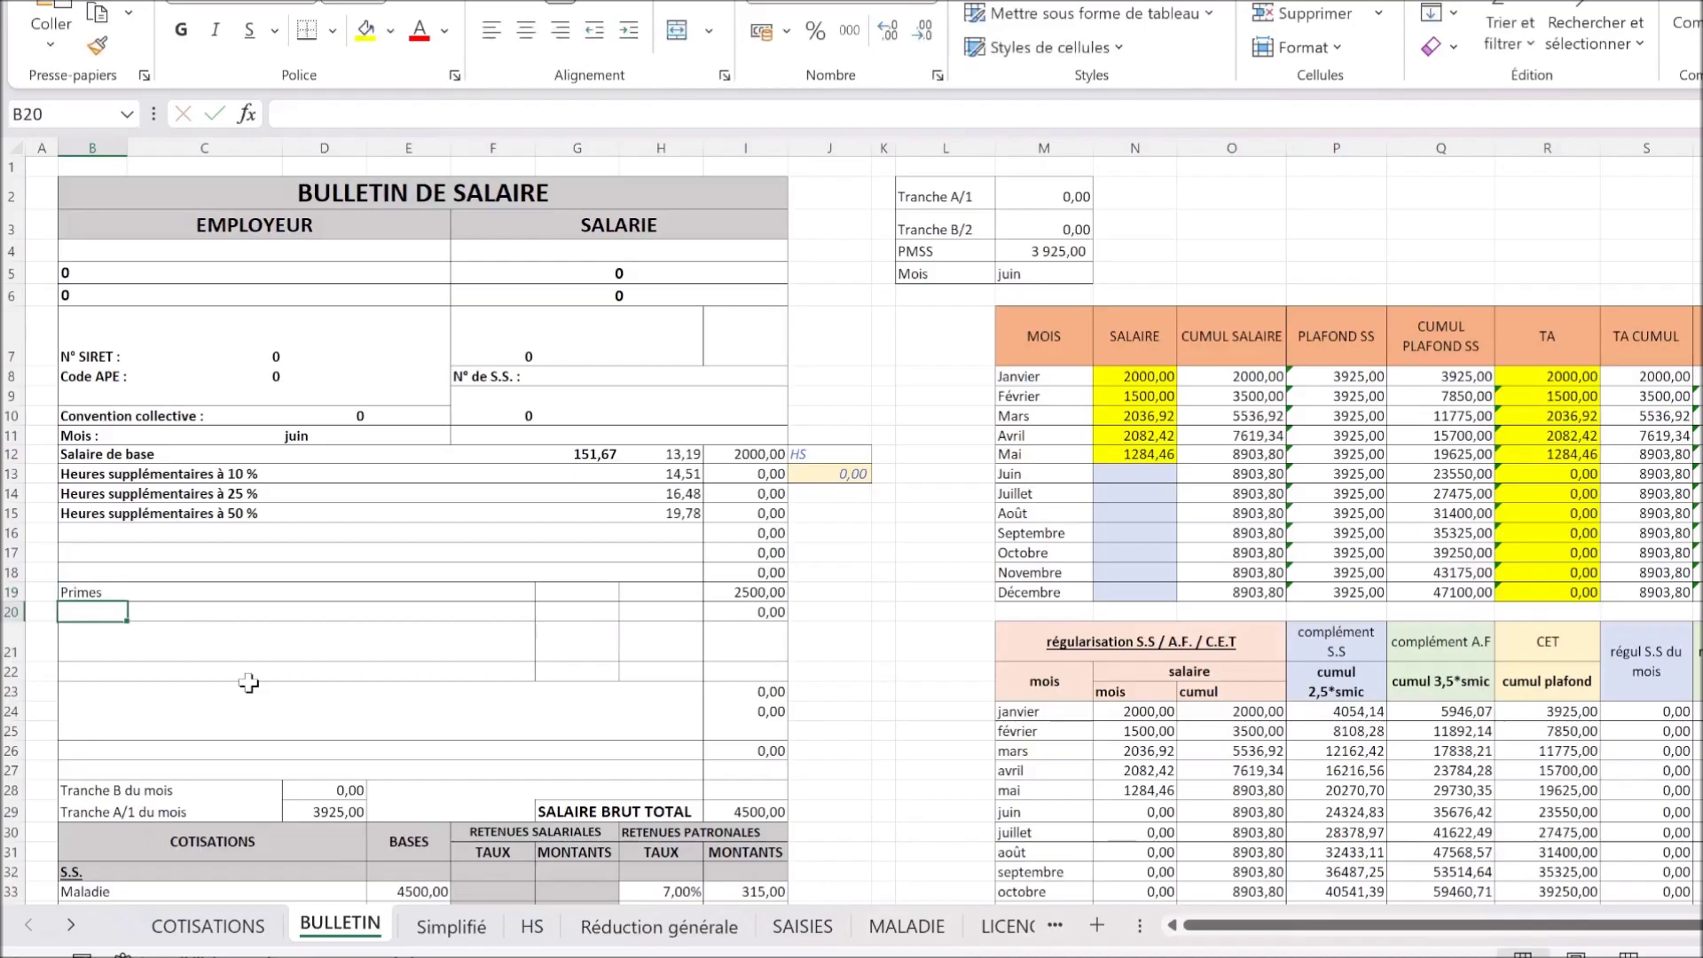
Step: Enter 4500 as the Juin salary in the monthly SALAIRE column and highlight that cell in yellow
left_click(1143, 472)
type("4500")
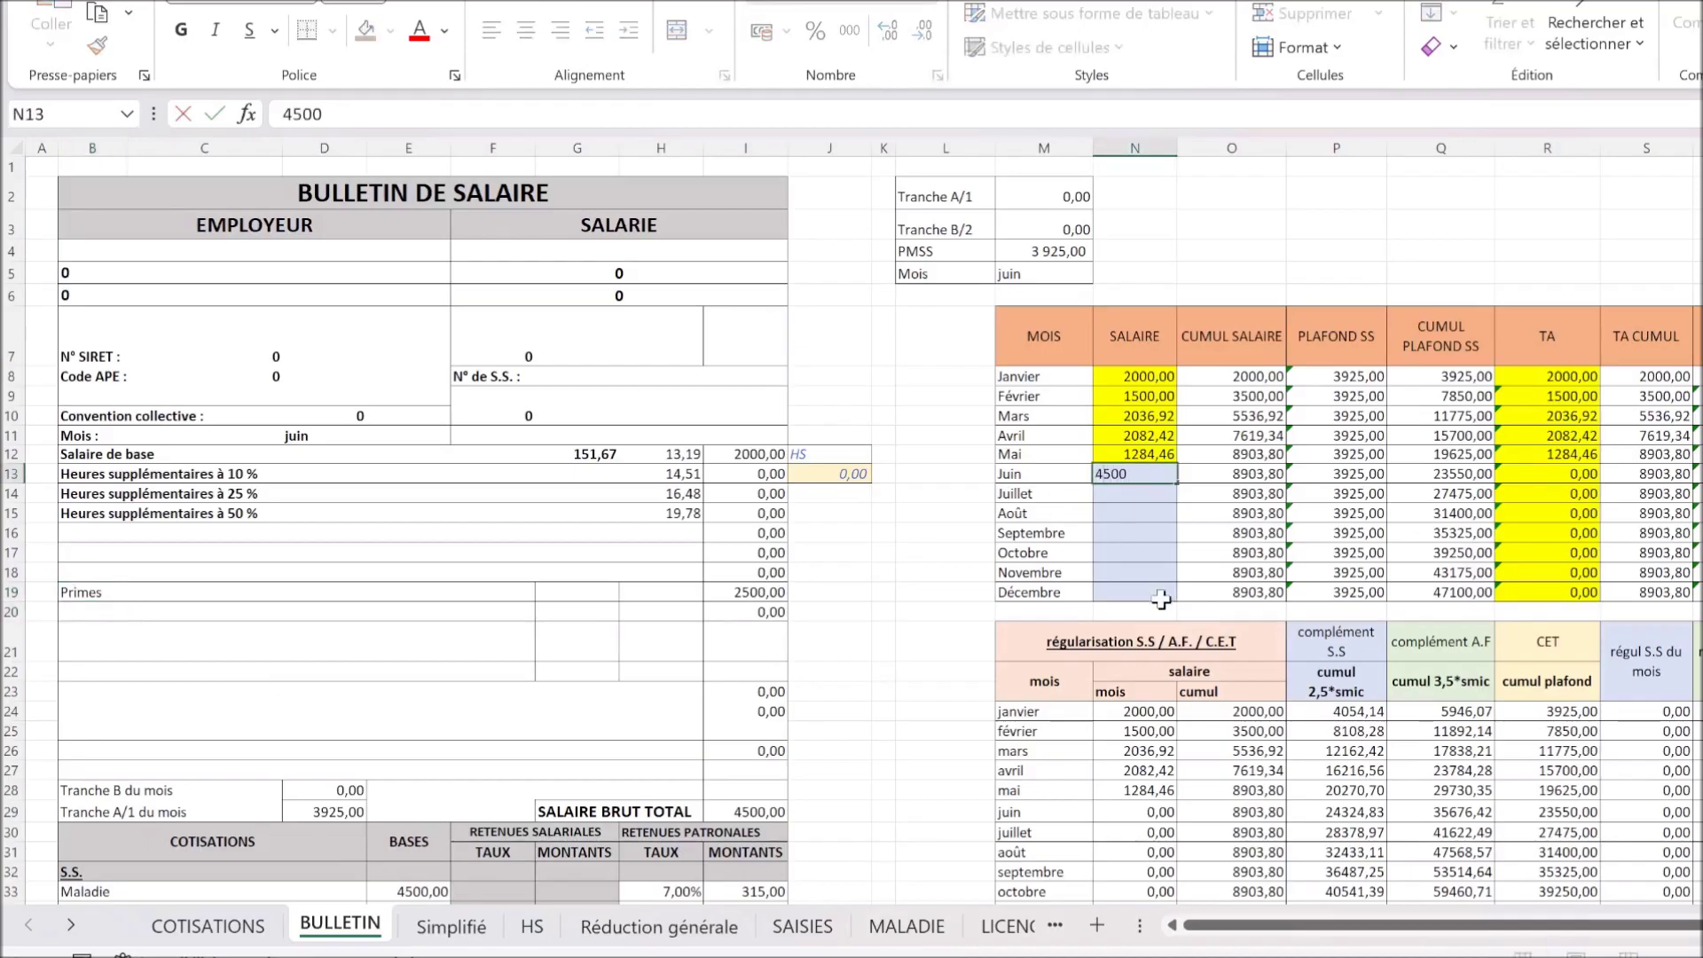
key("Return")
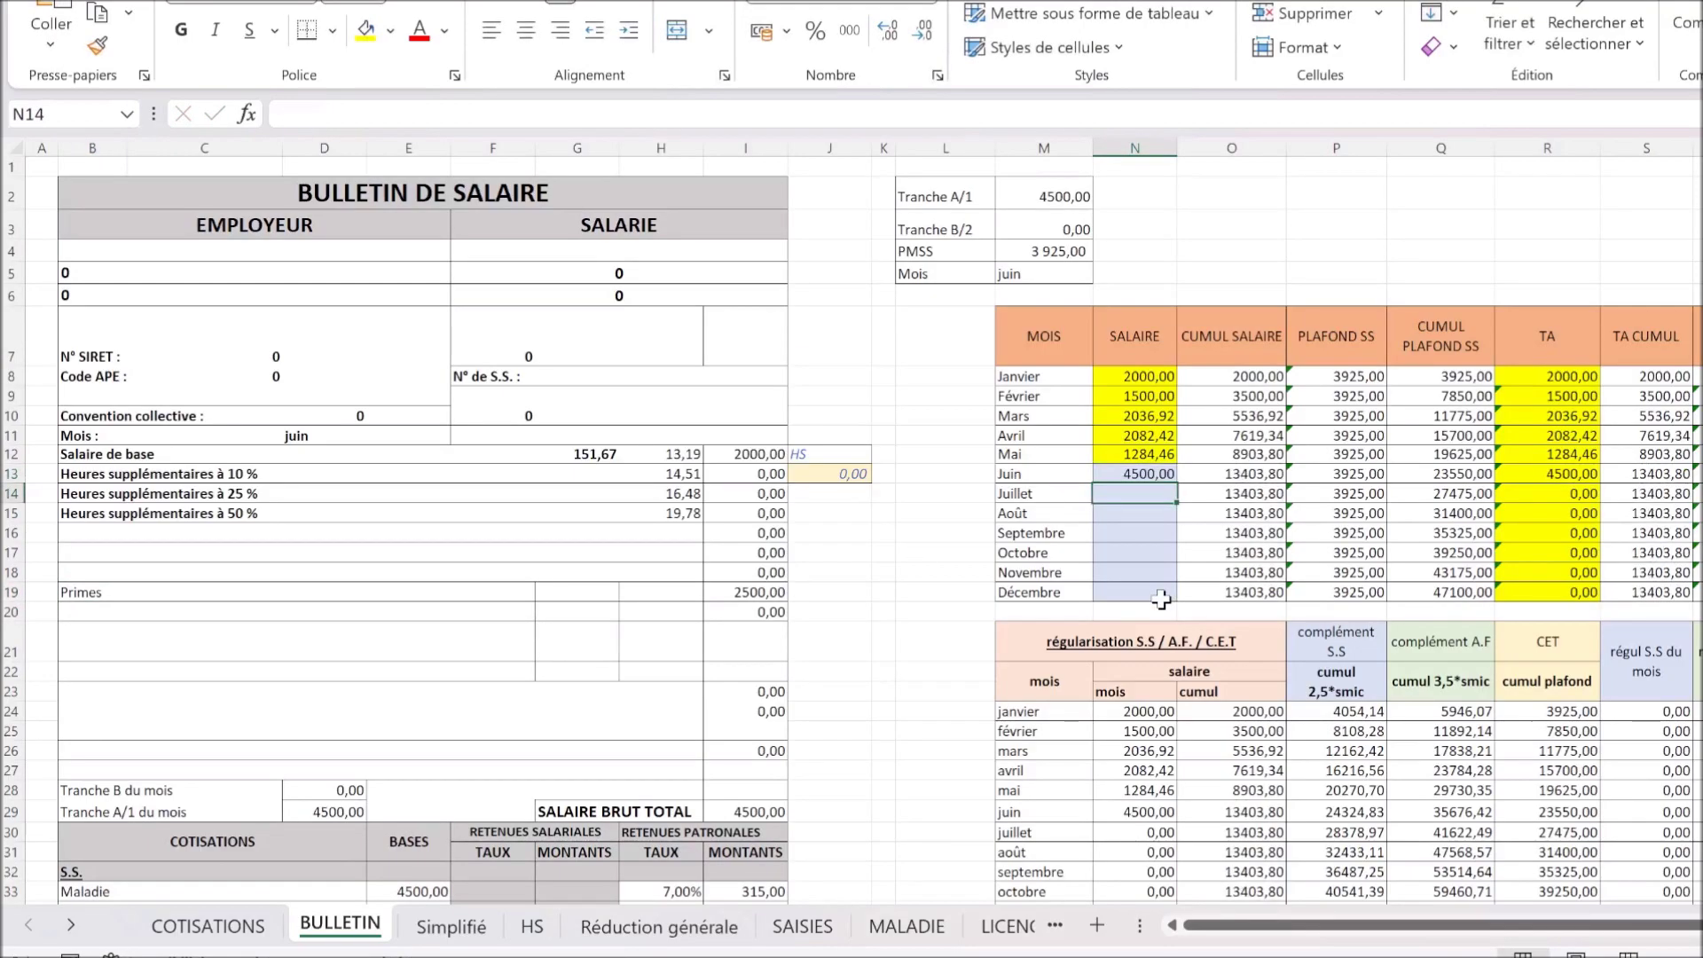
left_click(1125, 475)
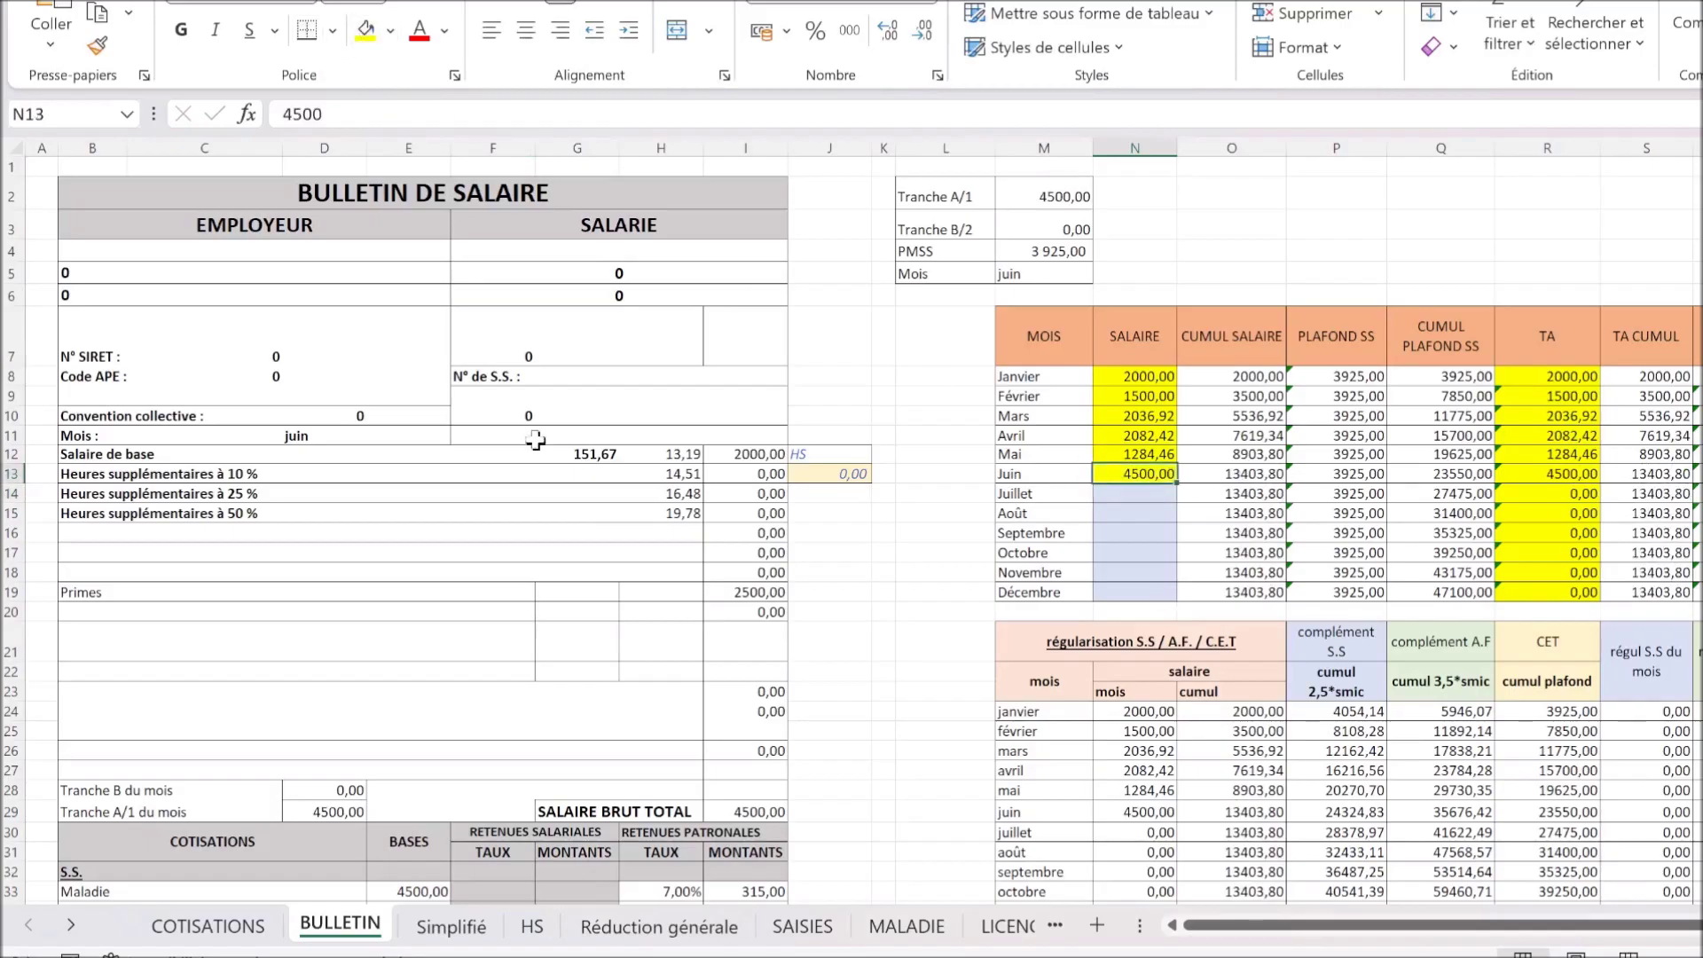
Step: Check the Réduction Générale amount and its formula in the June payslip's contributions section
left_click(628, 593)
scroll(631, 613, "down", 7)
scroll(631, 613, "down", 1)
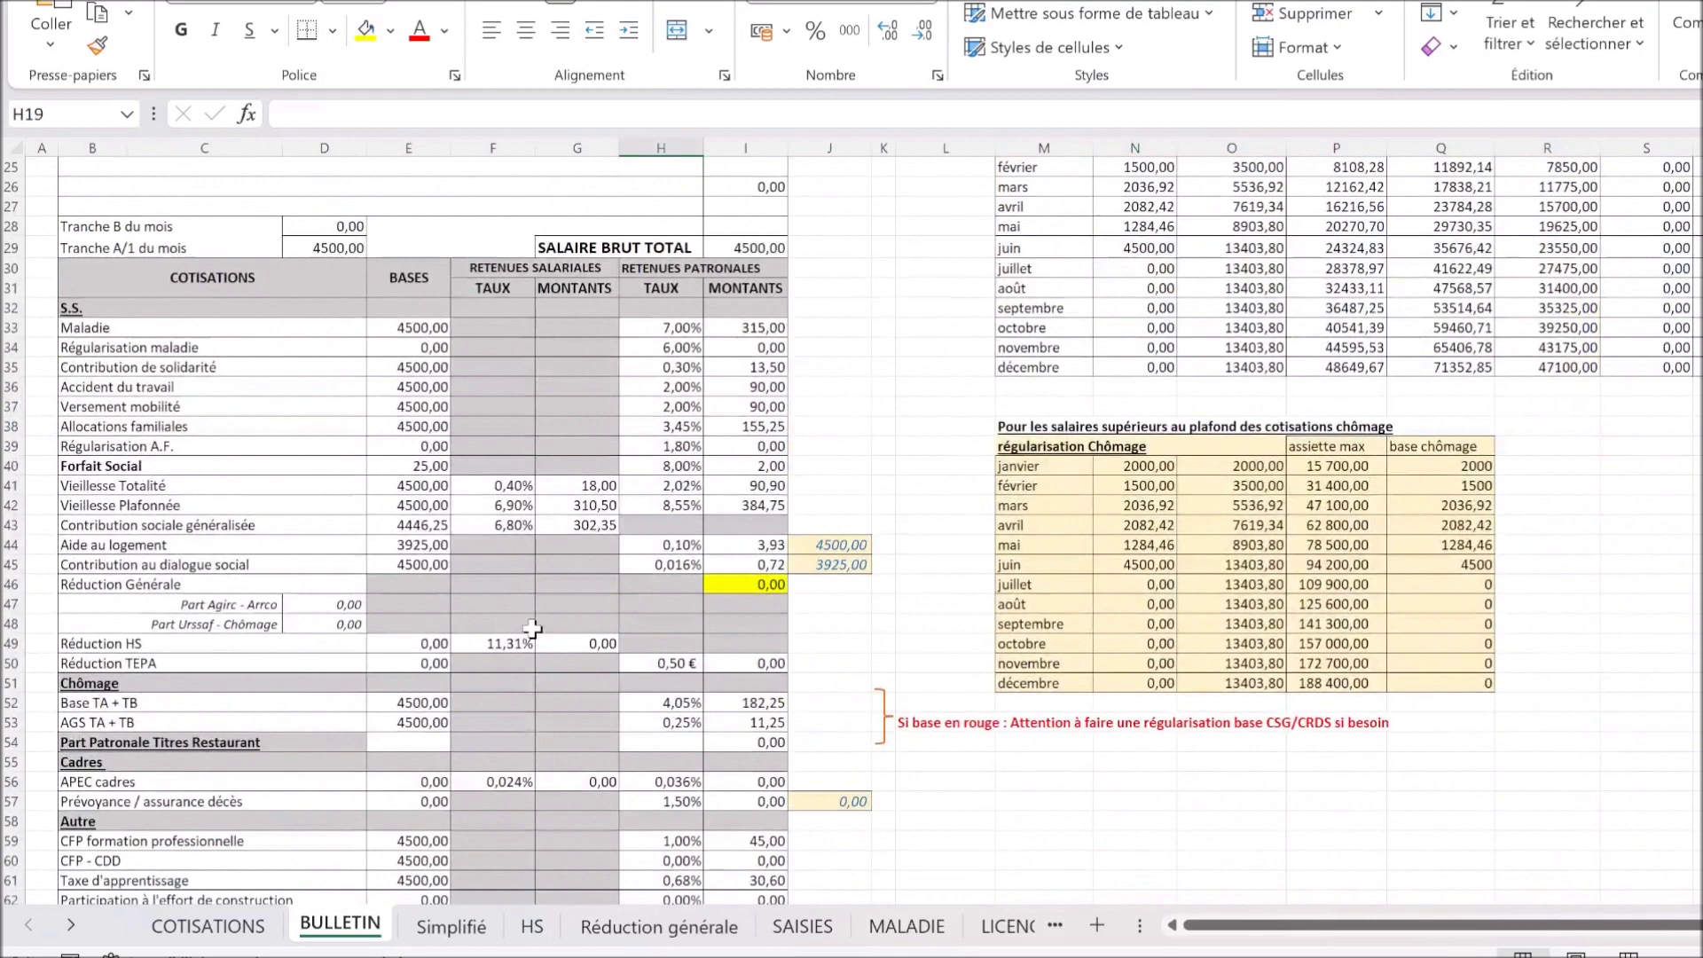
left_click(763, 592)
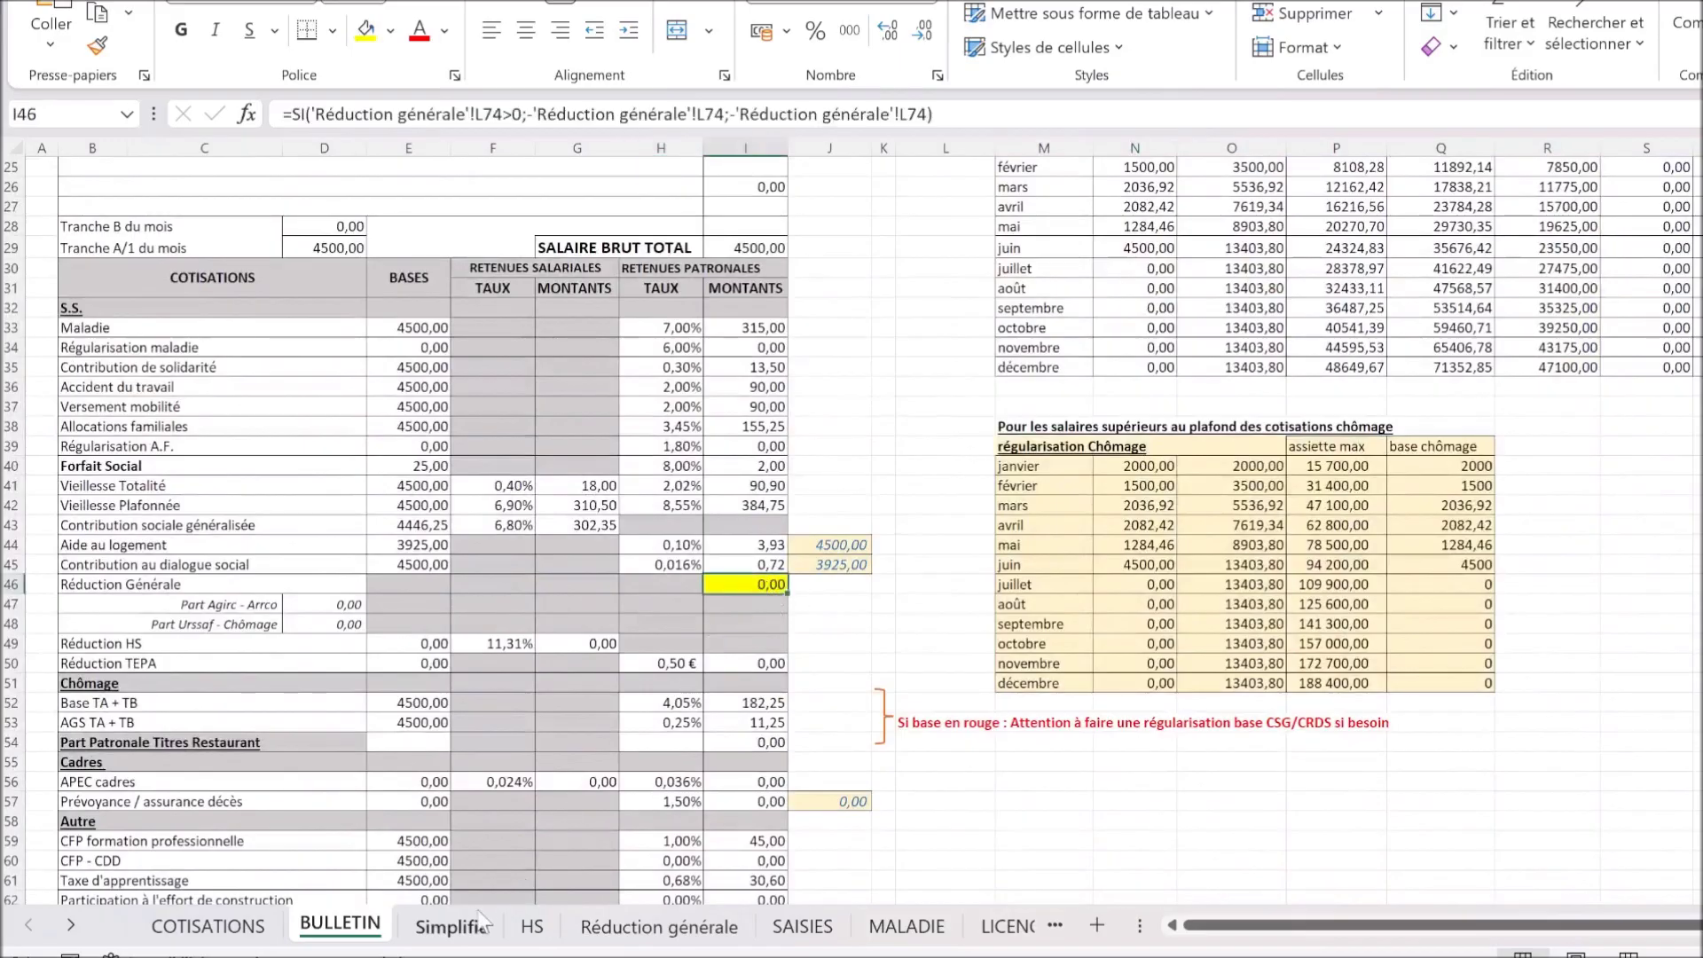
Step: On the Réduction générale sheet, enter a base salary of 2000 and Primes of 2500 for Juin, and check the month's gross
left_click(659, 926)
left_click(526, 672)
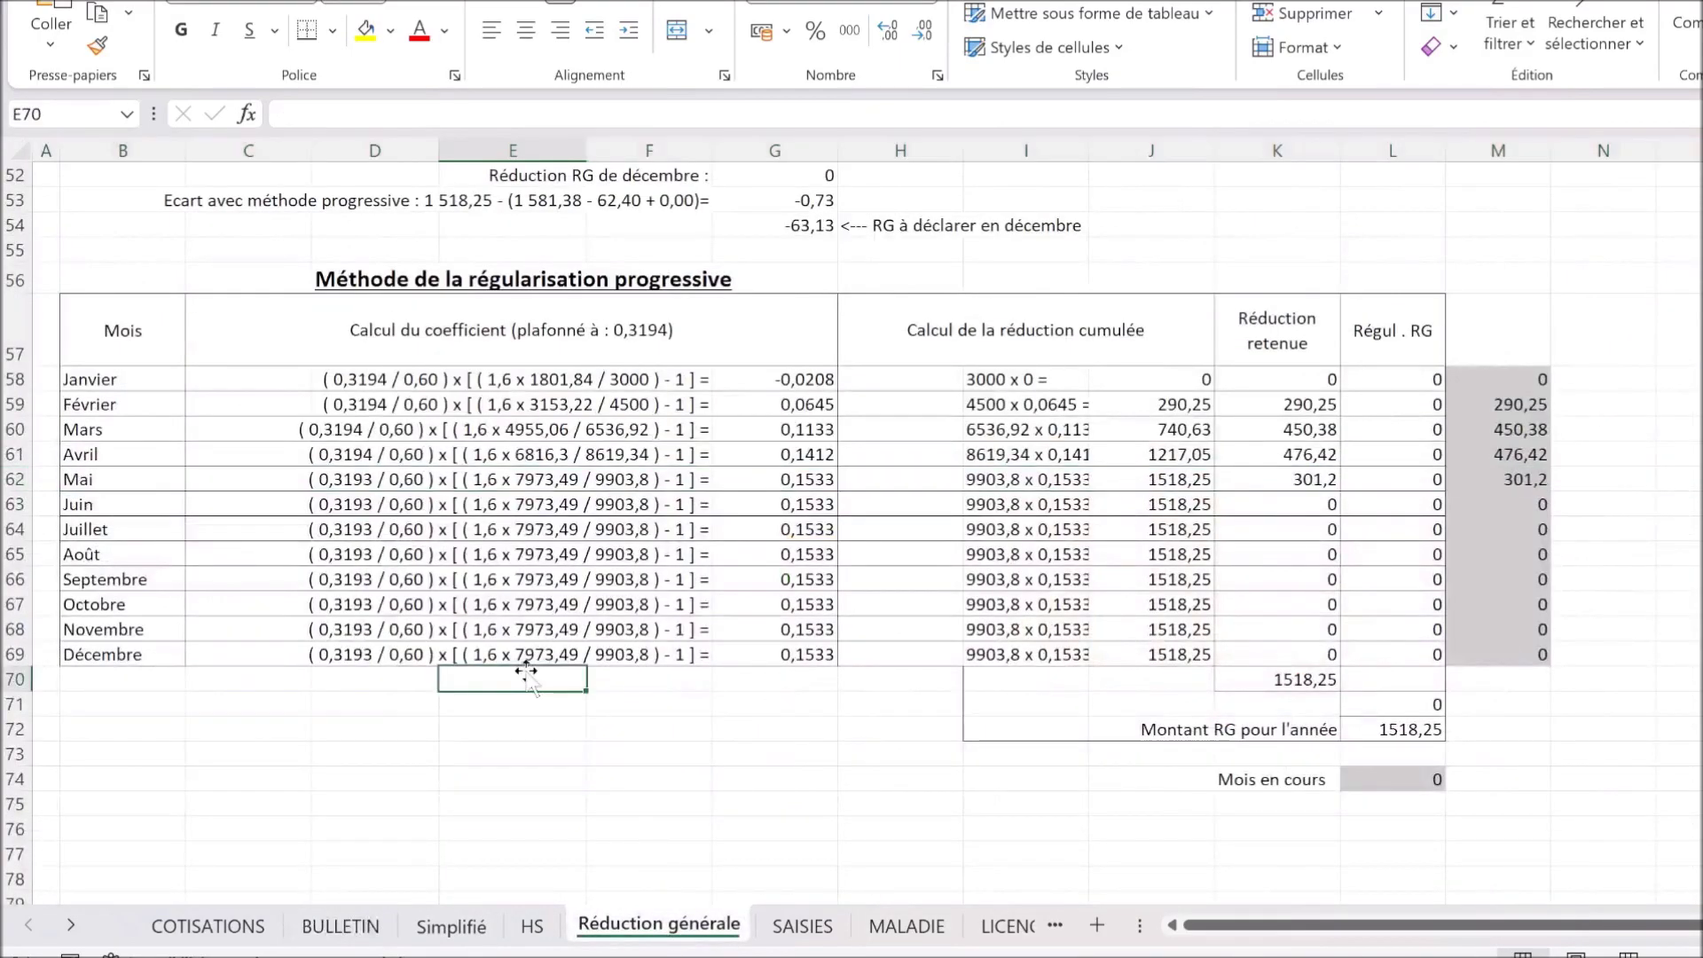
scroll(399, 502, "up", 13)
scroll(399, 502, "up", 3)
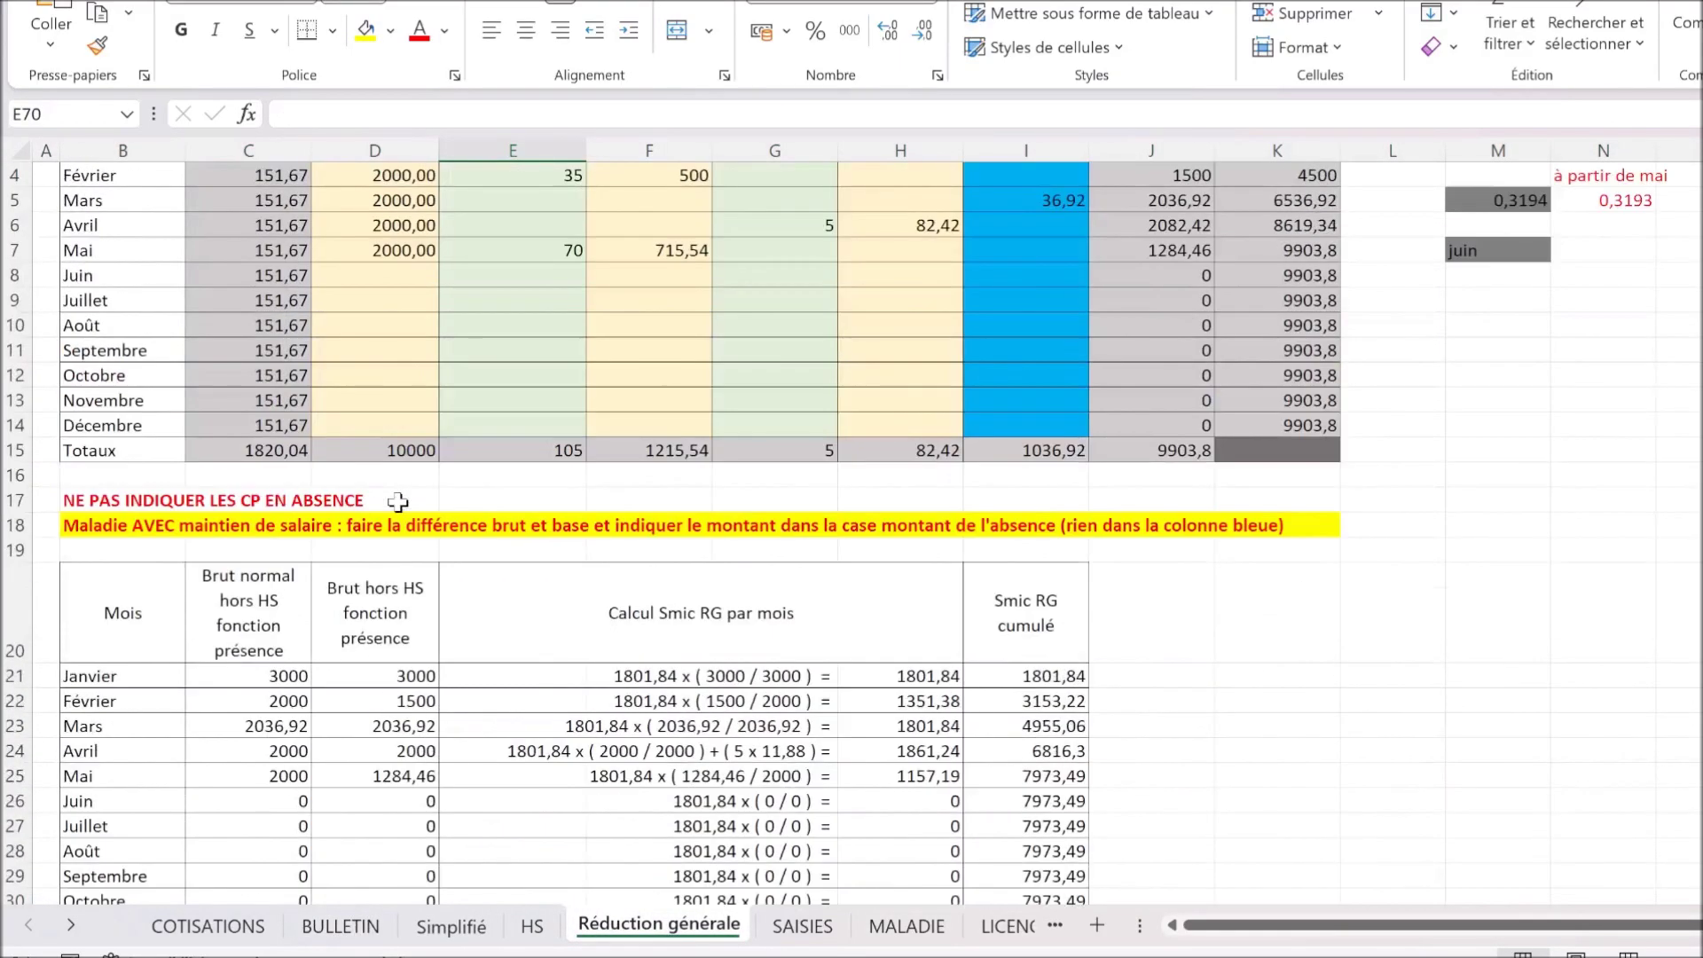
scroll(404, 515, "up", 1)
left_click(390, 443)
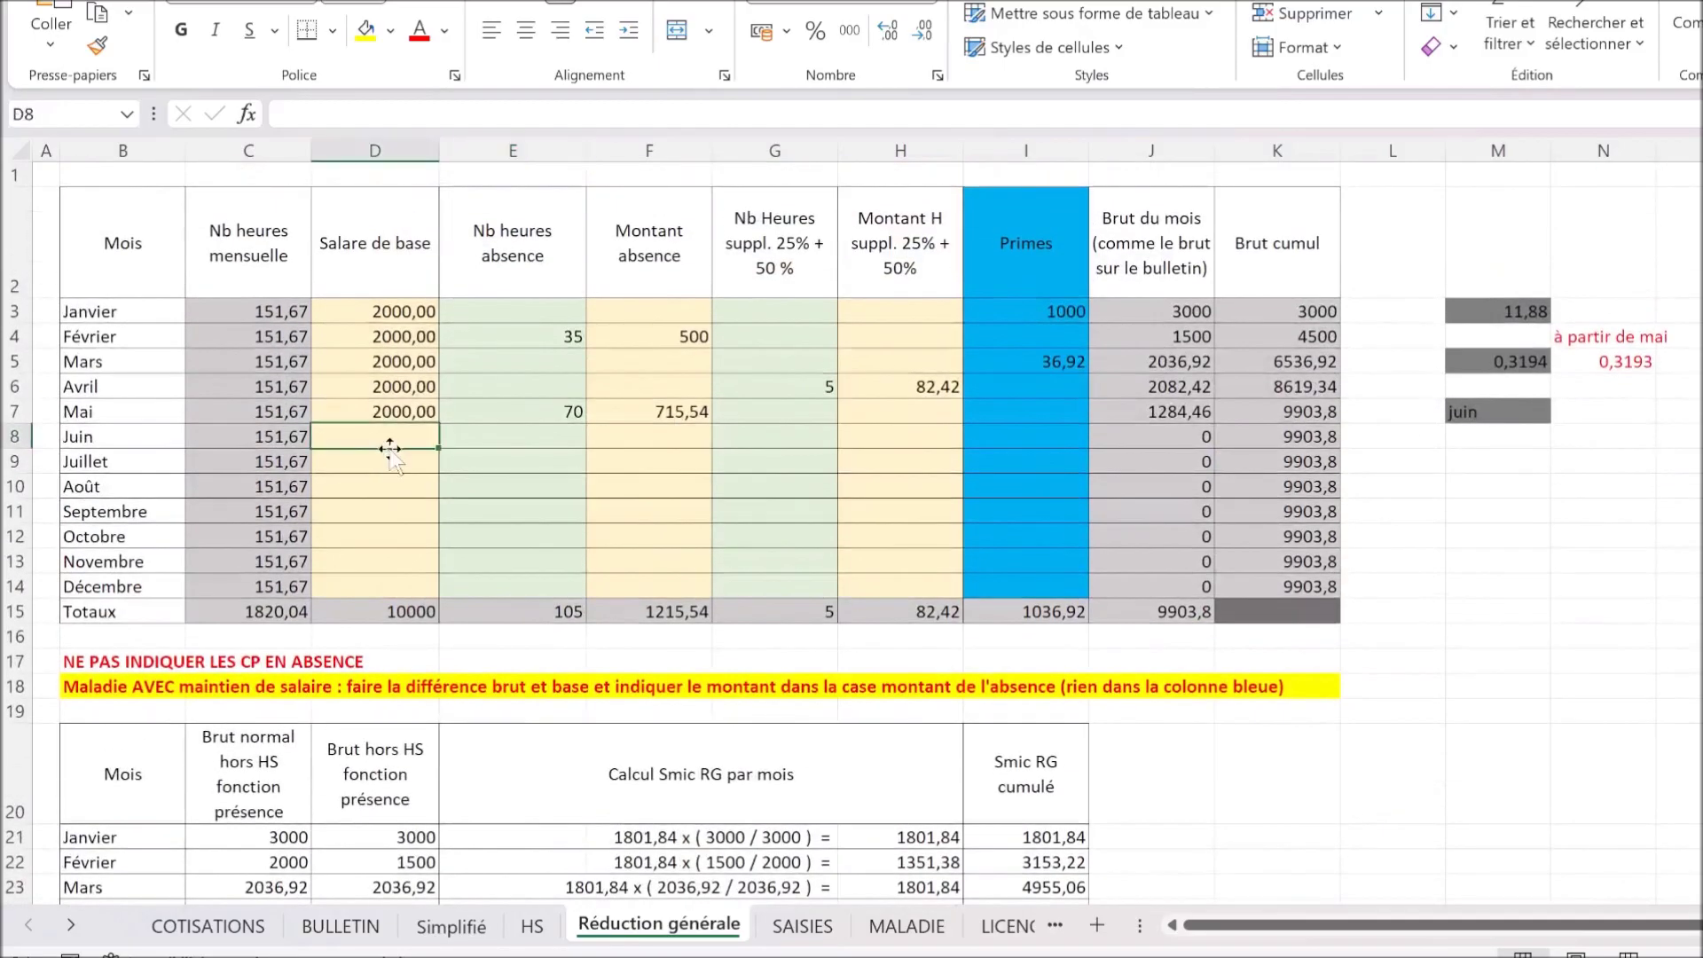
type("2000")
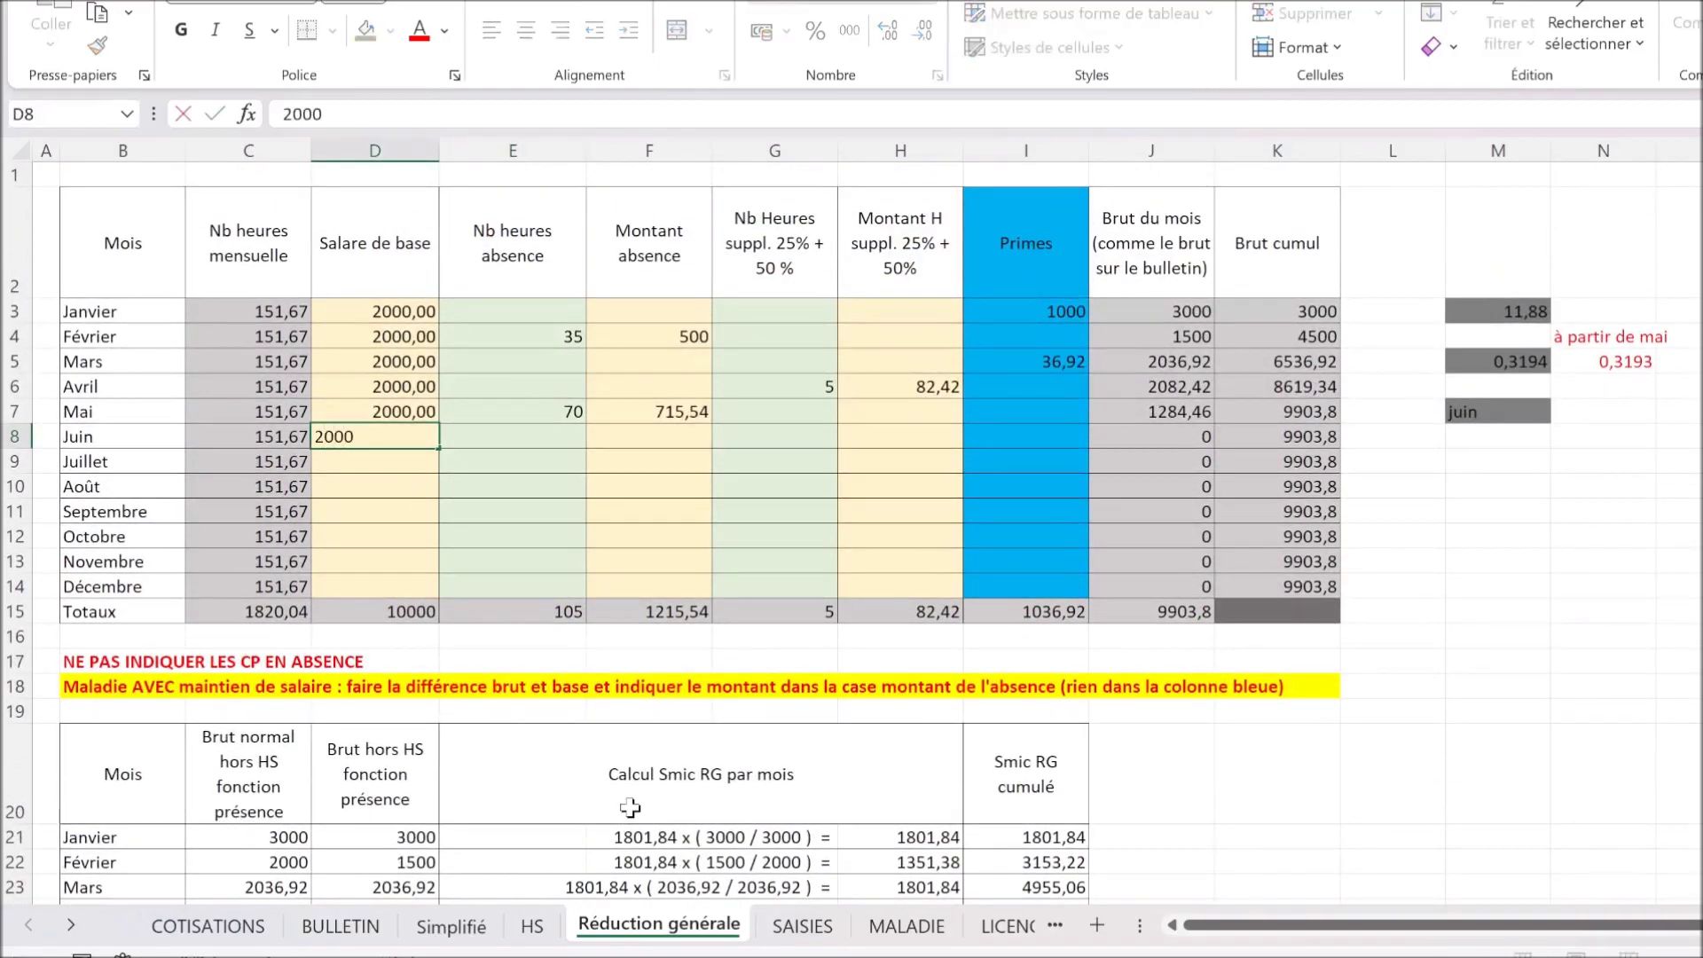
left_click(1025, 435)
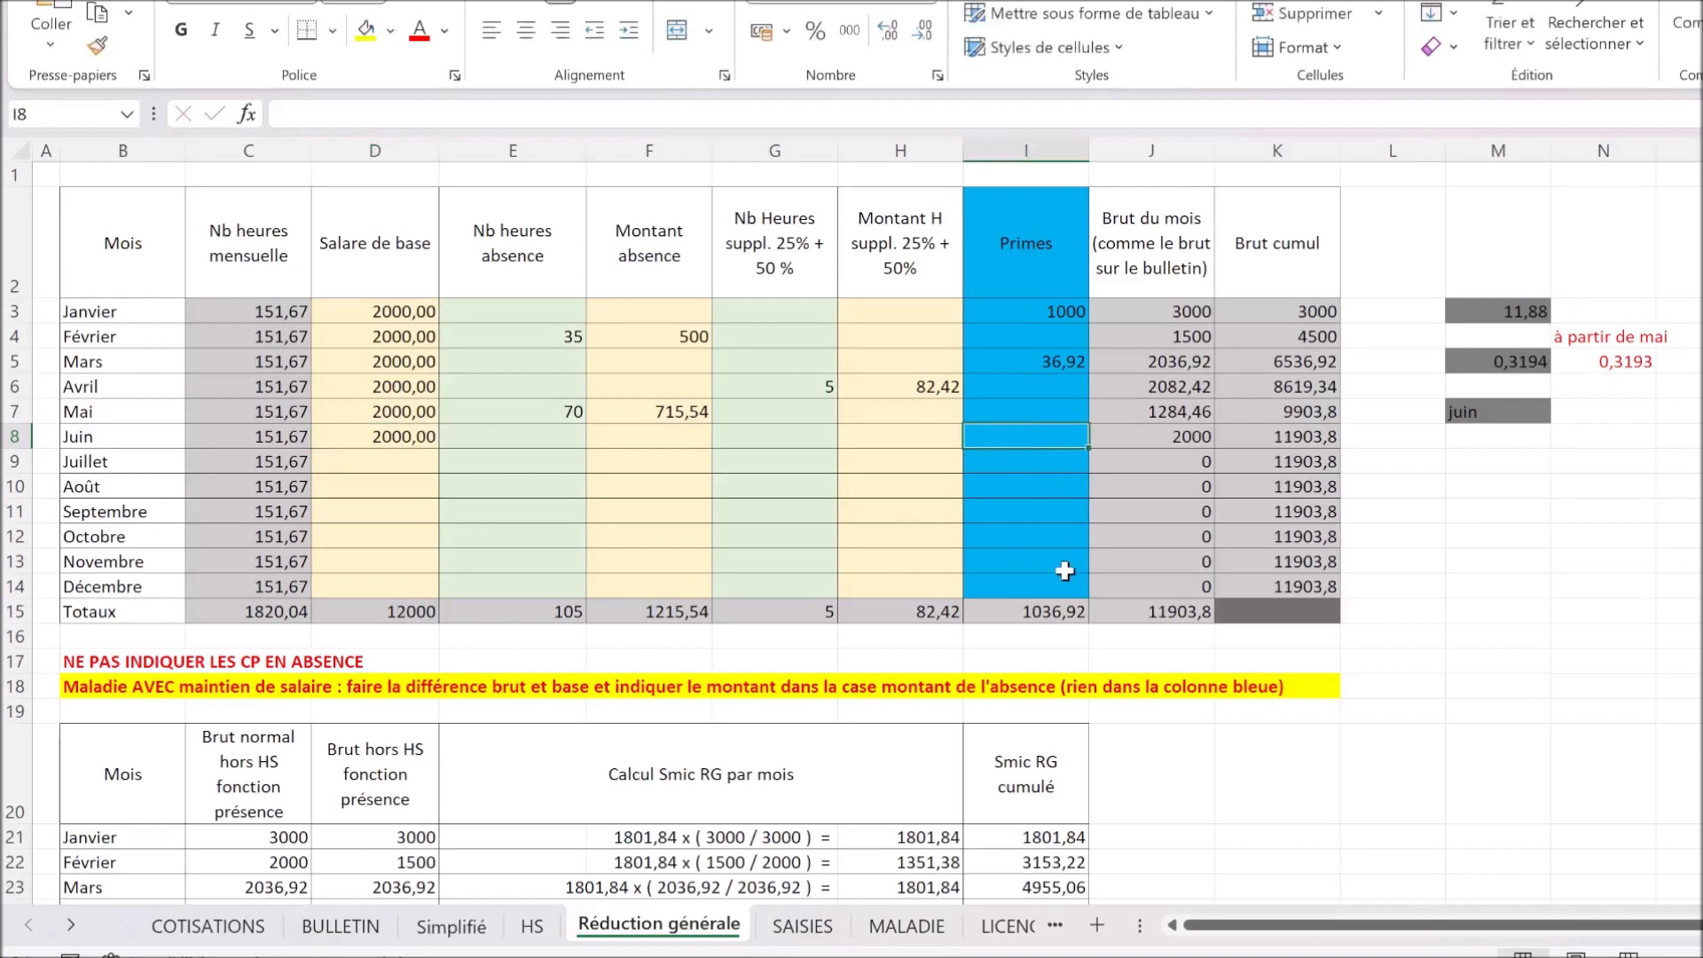
type("2500")
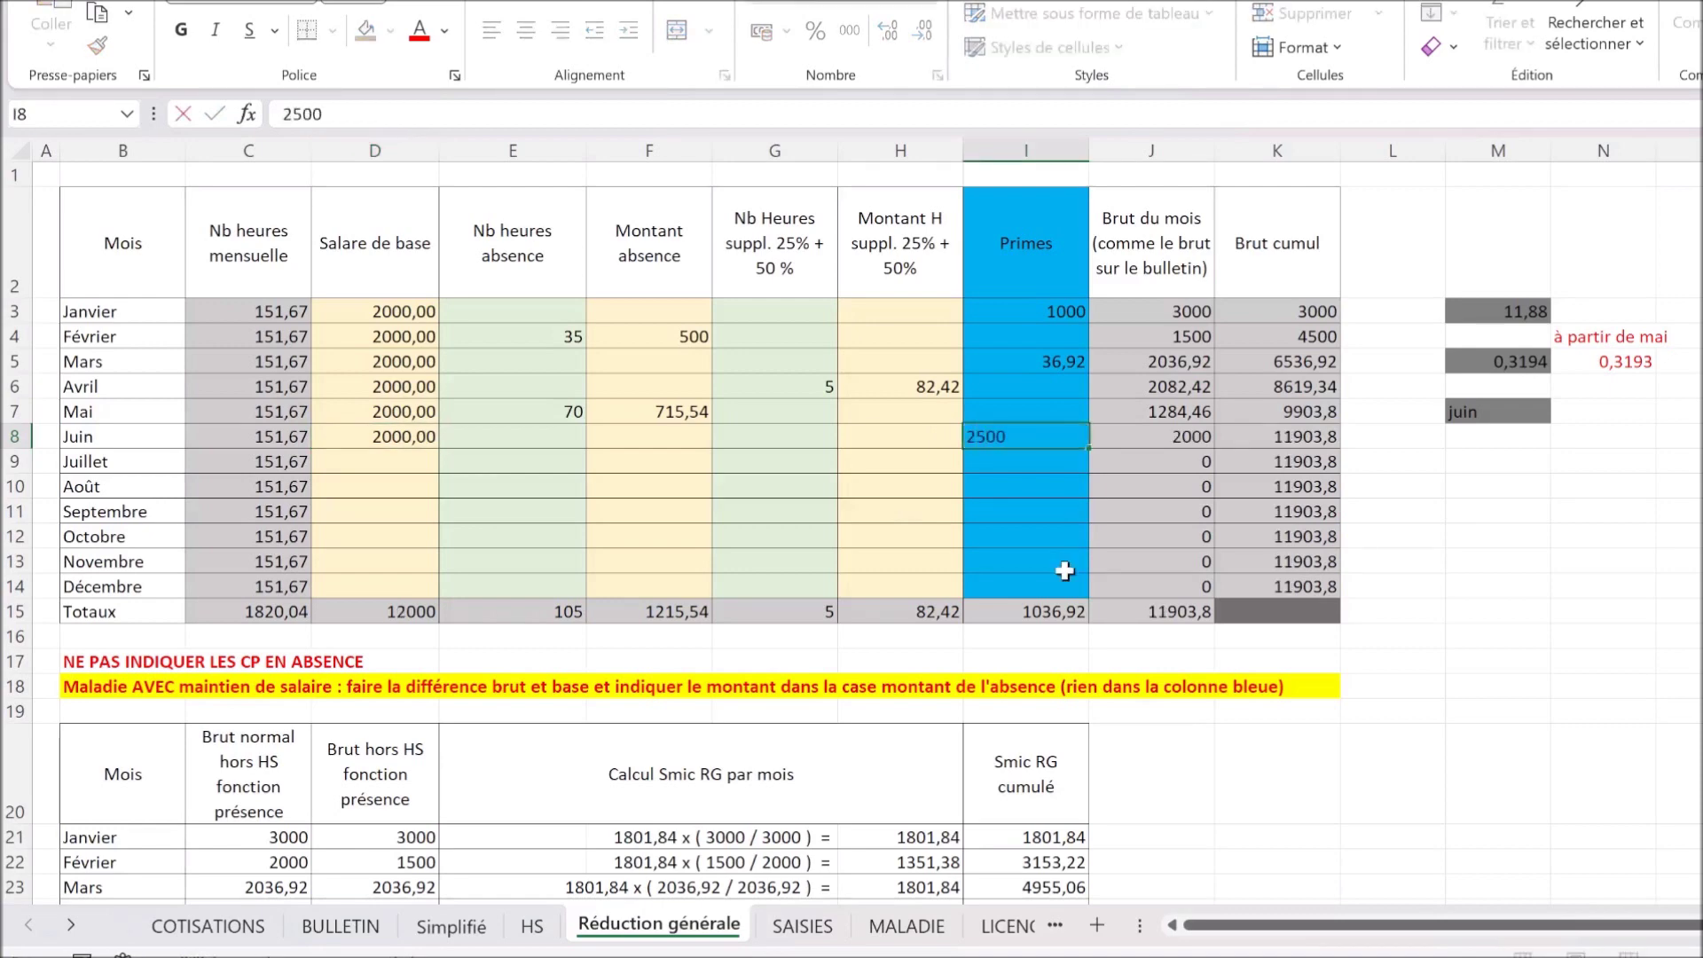
key("Return")
left_click(1153, 437)
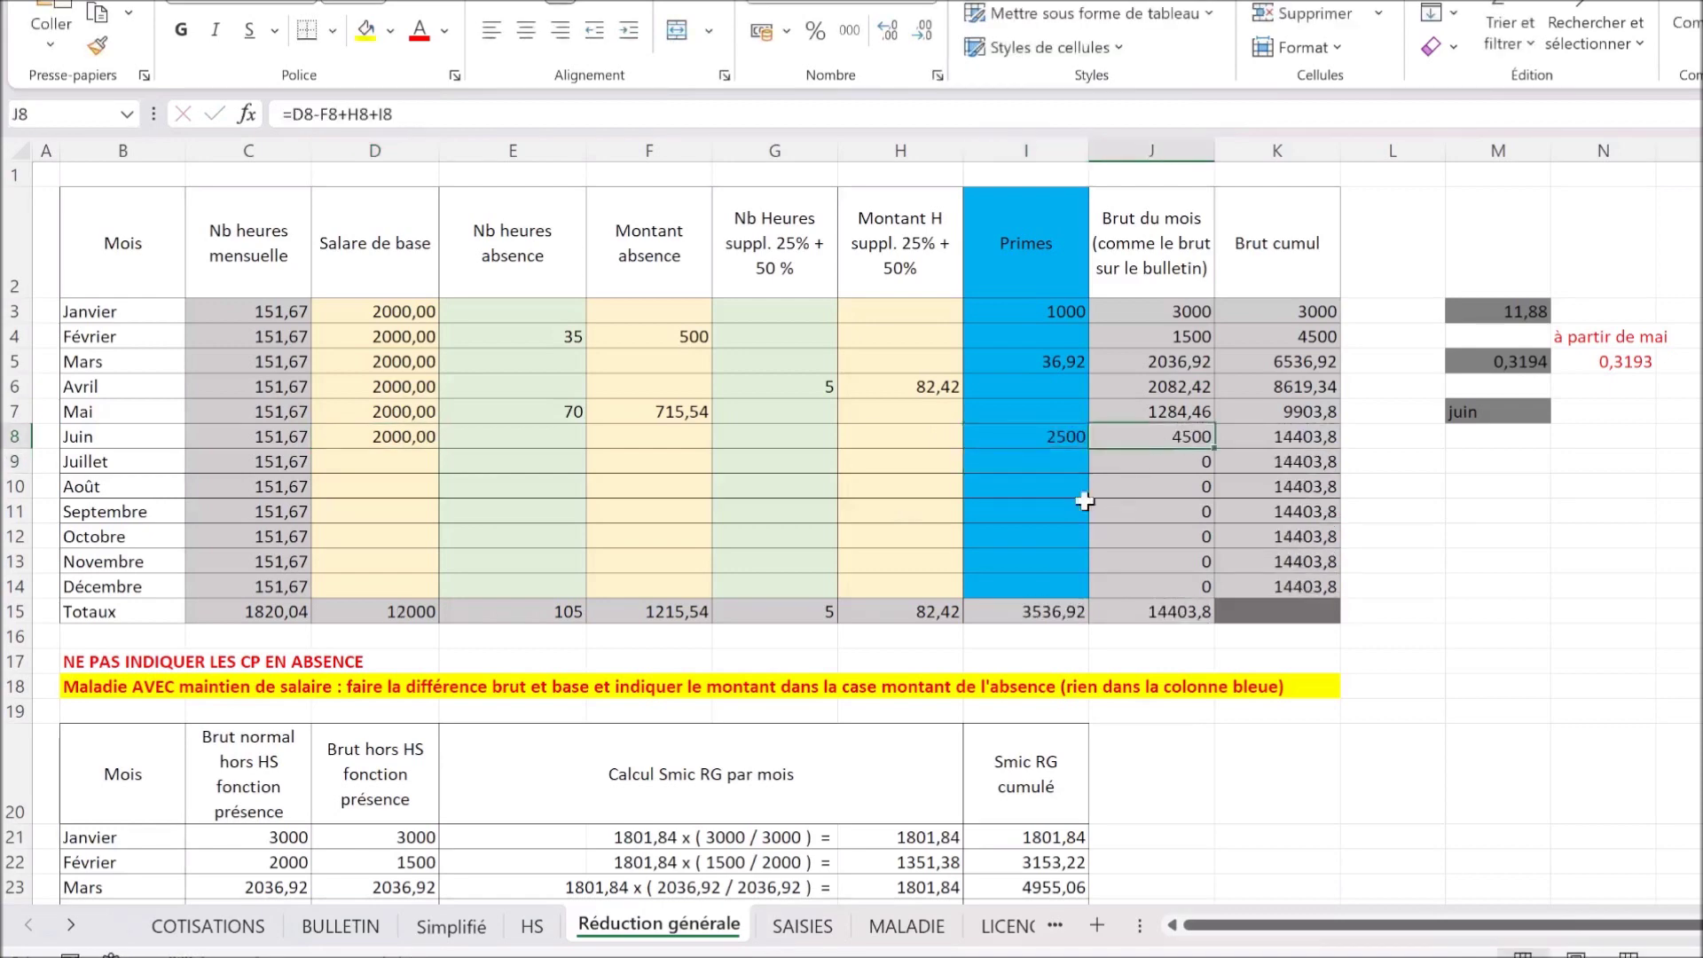
Step: Highlight the whole Juin row of the progressive regularisation table in yellow
scroll(1415, 650, "down", 5)
scroll(1415, 649, "down", 10)
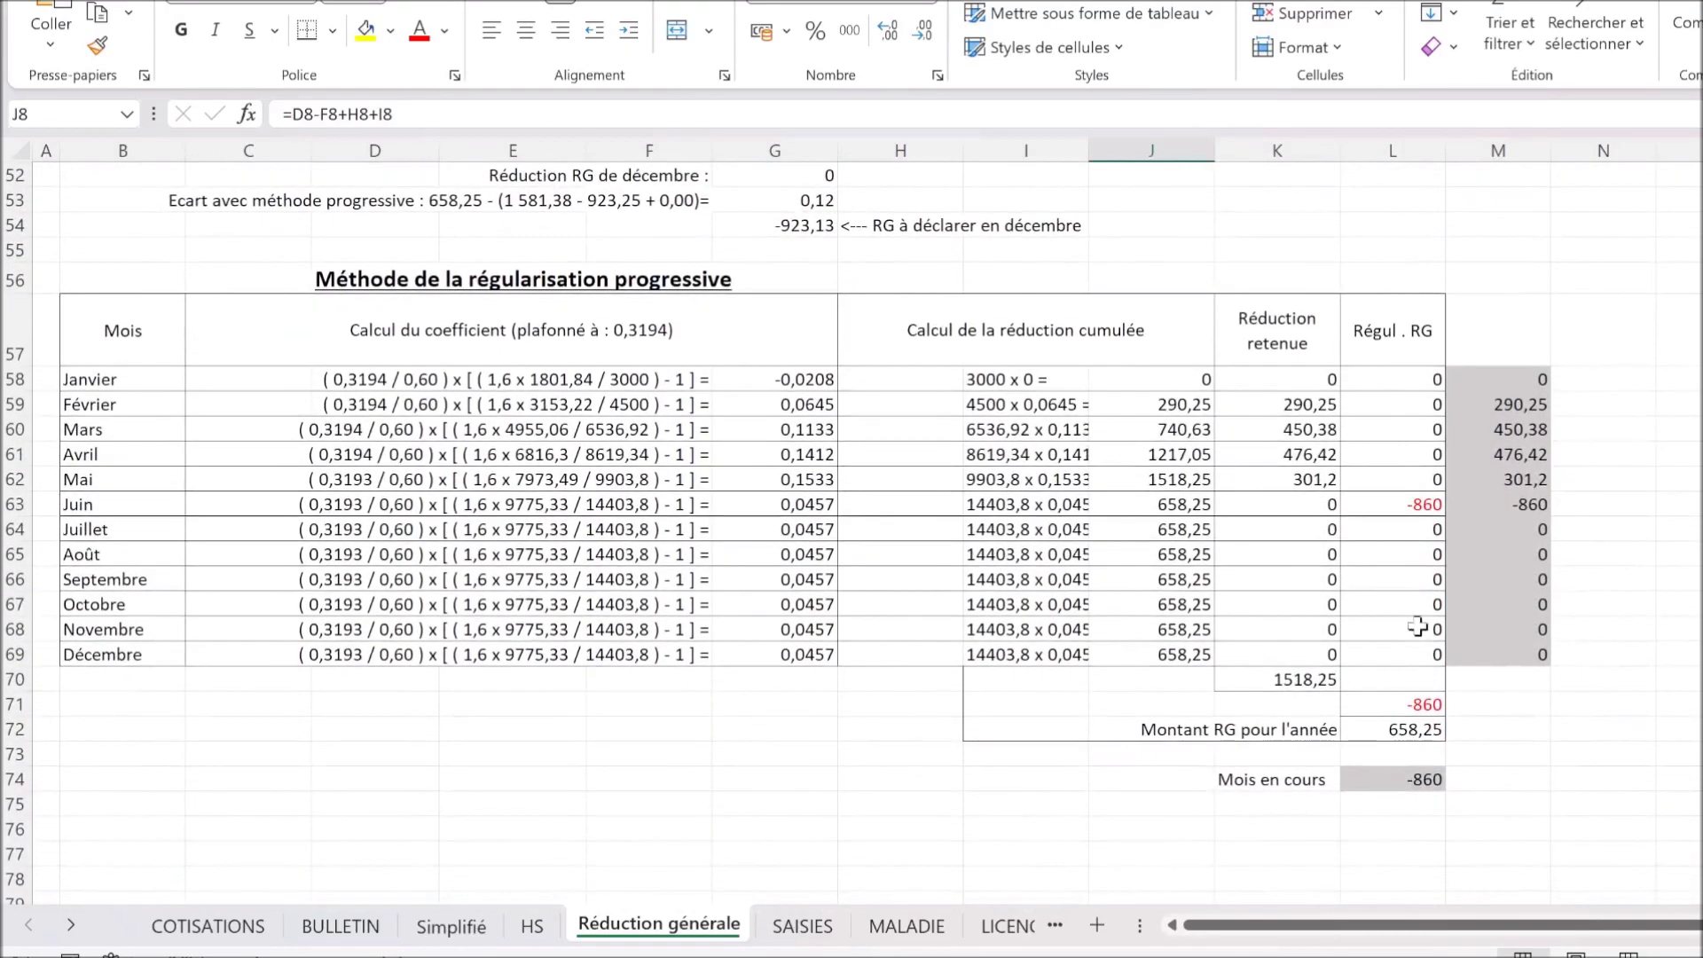
left_click(15, 504)
left_click(363, 36)
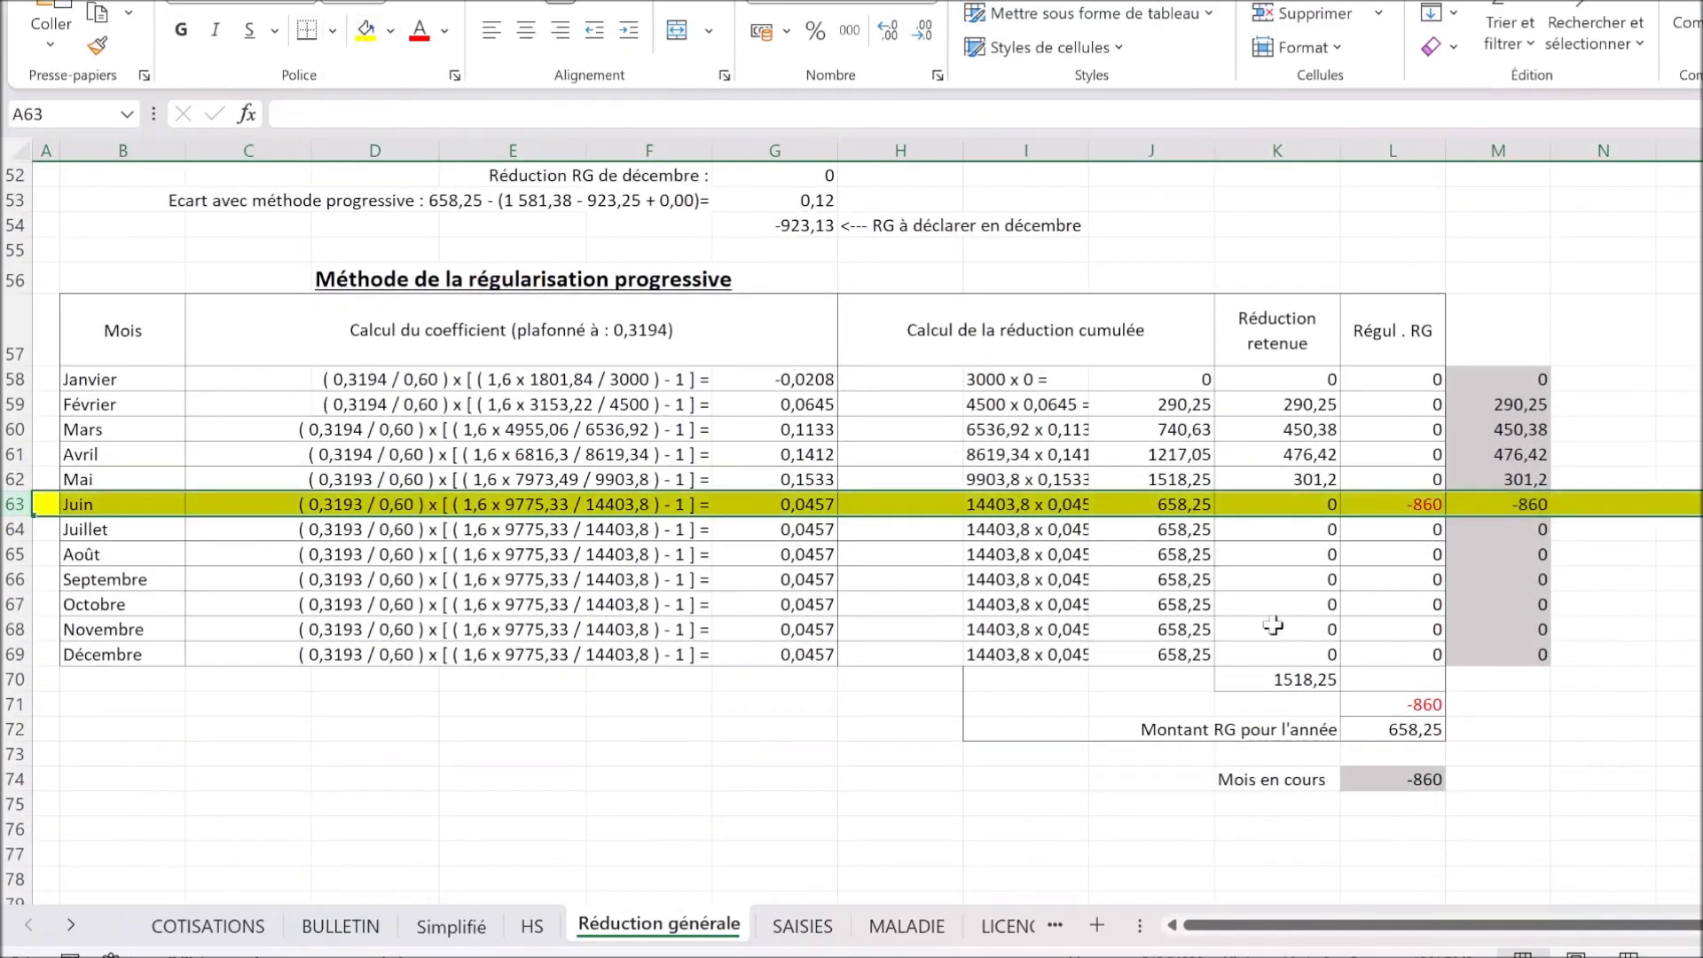
Step: Examine Juin's Régul. RG formula, and on the BULLETIN sheet the Réduction Générale line, its breakdown and the payslip down to the net pay
left_click(1397, 507)
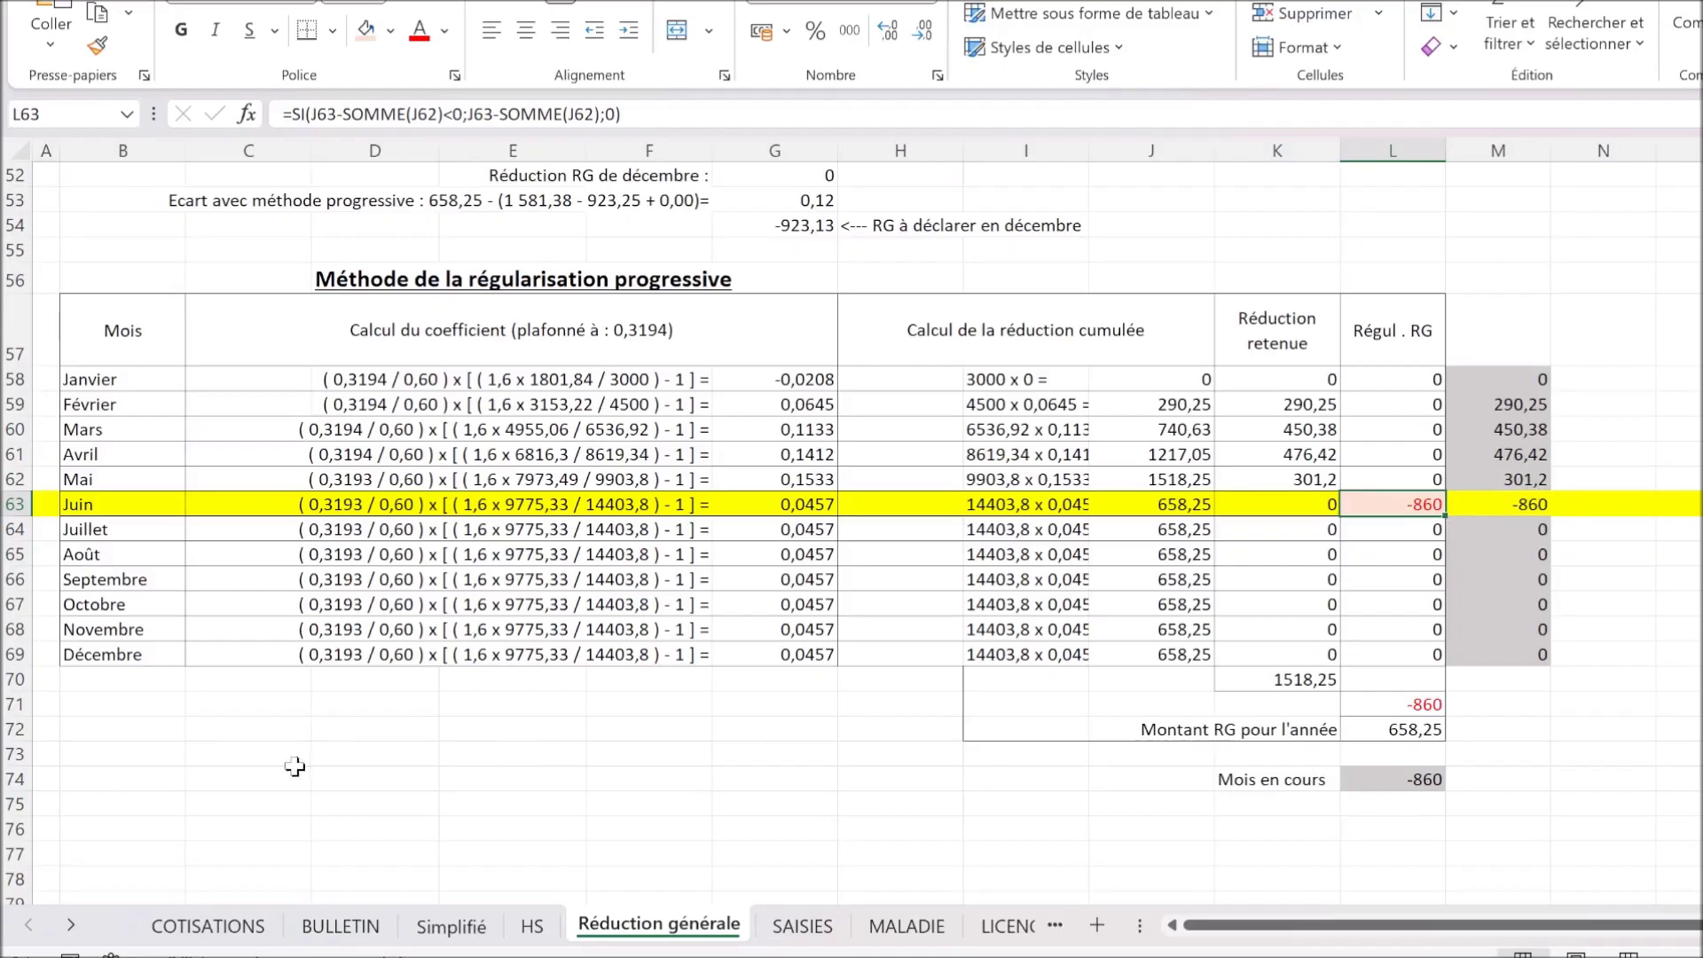
left_click(341, 926)
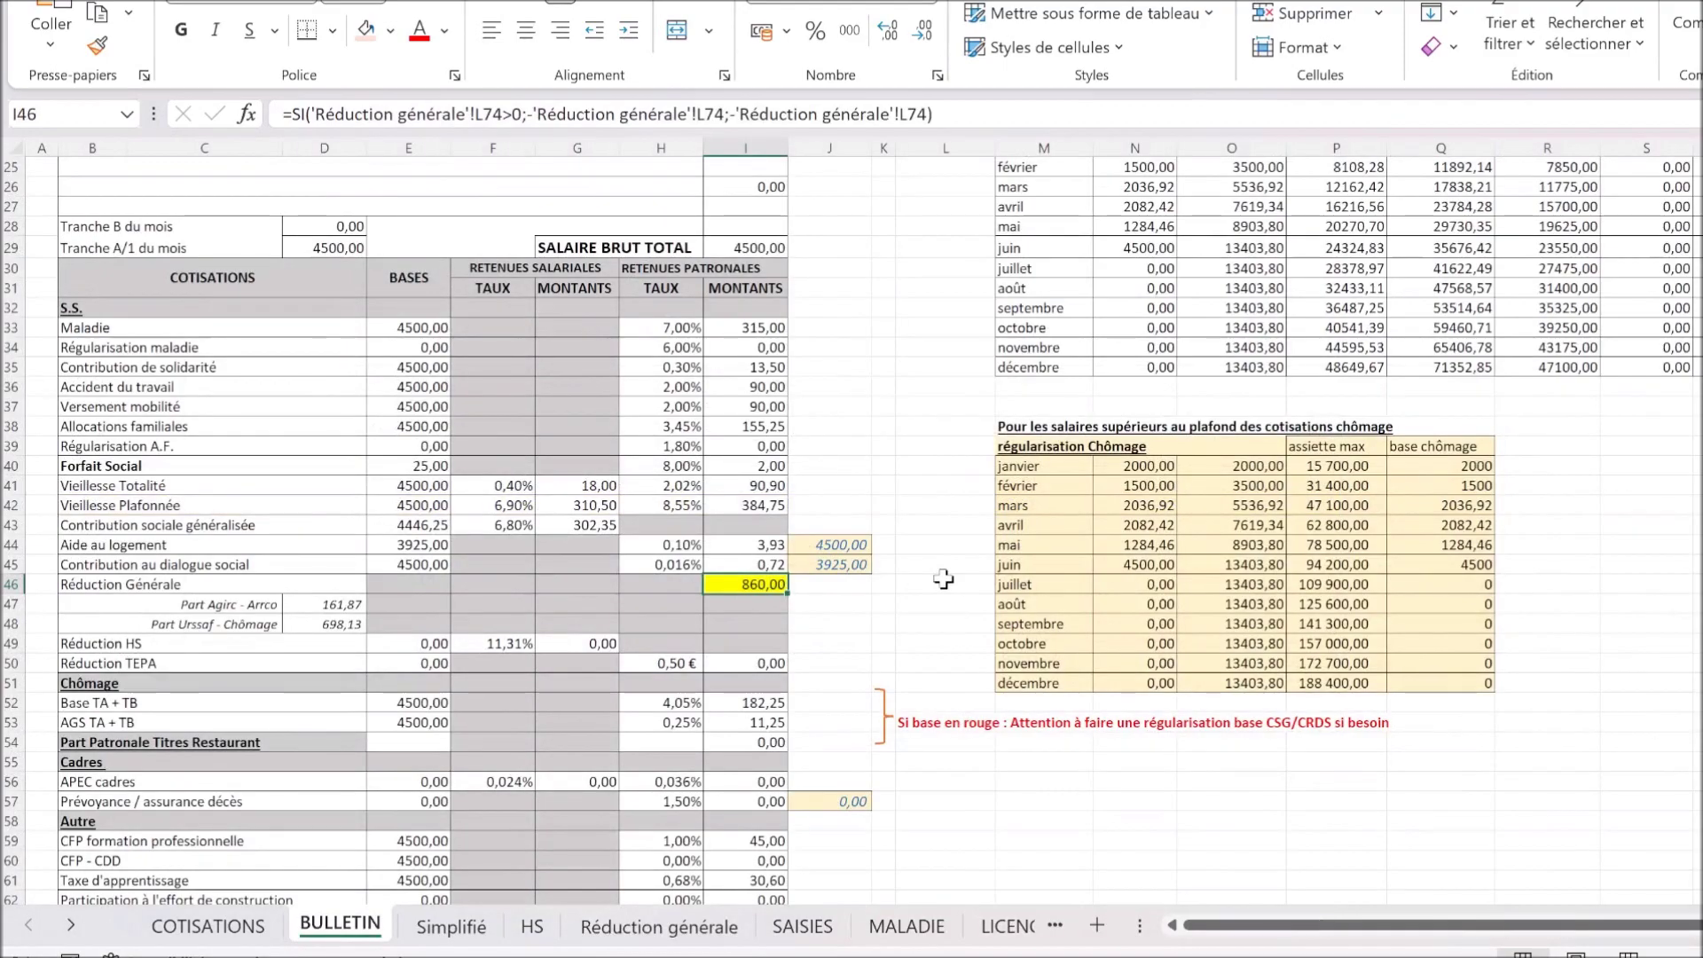
scroll(943, 579, "down", 1)
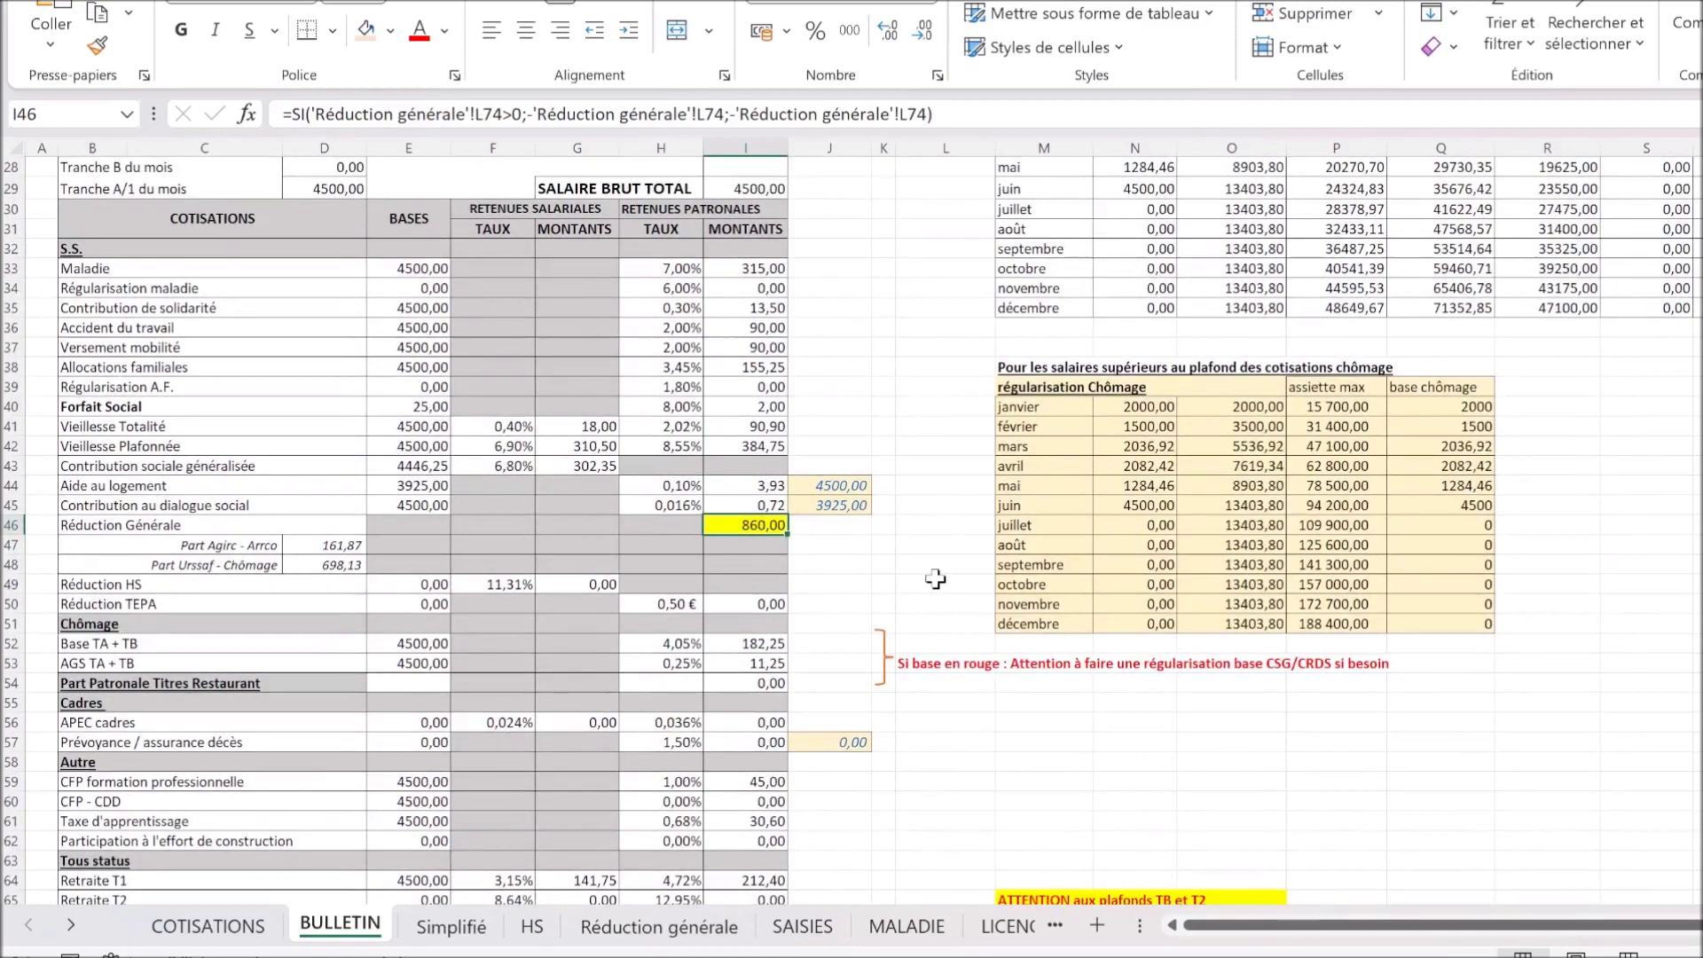
scroll(943, 578, "up", 8)
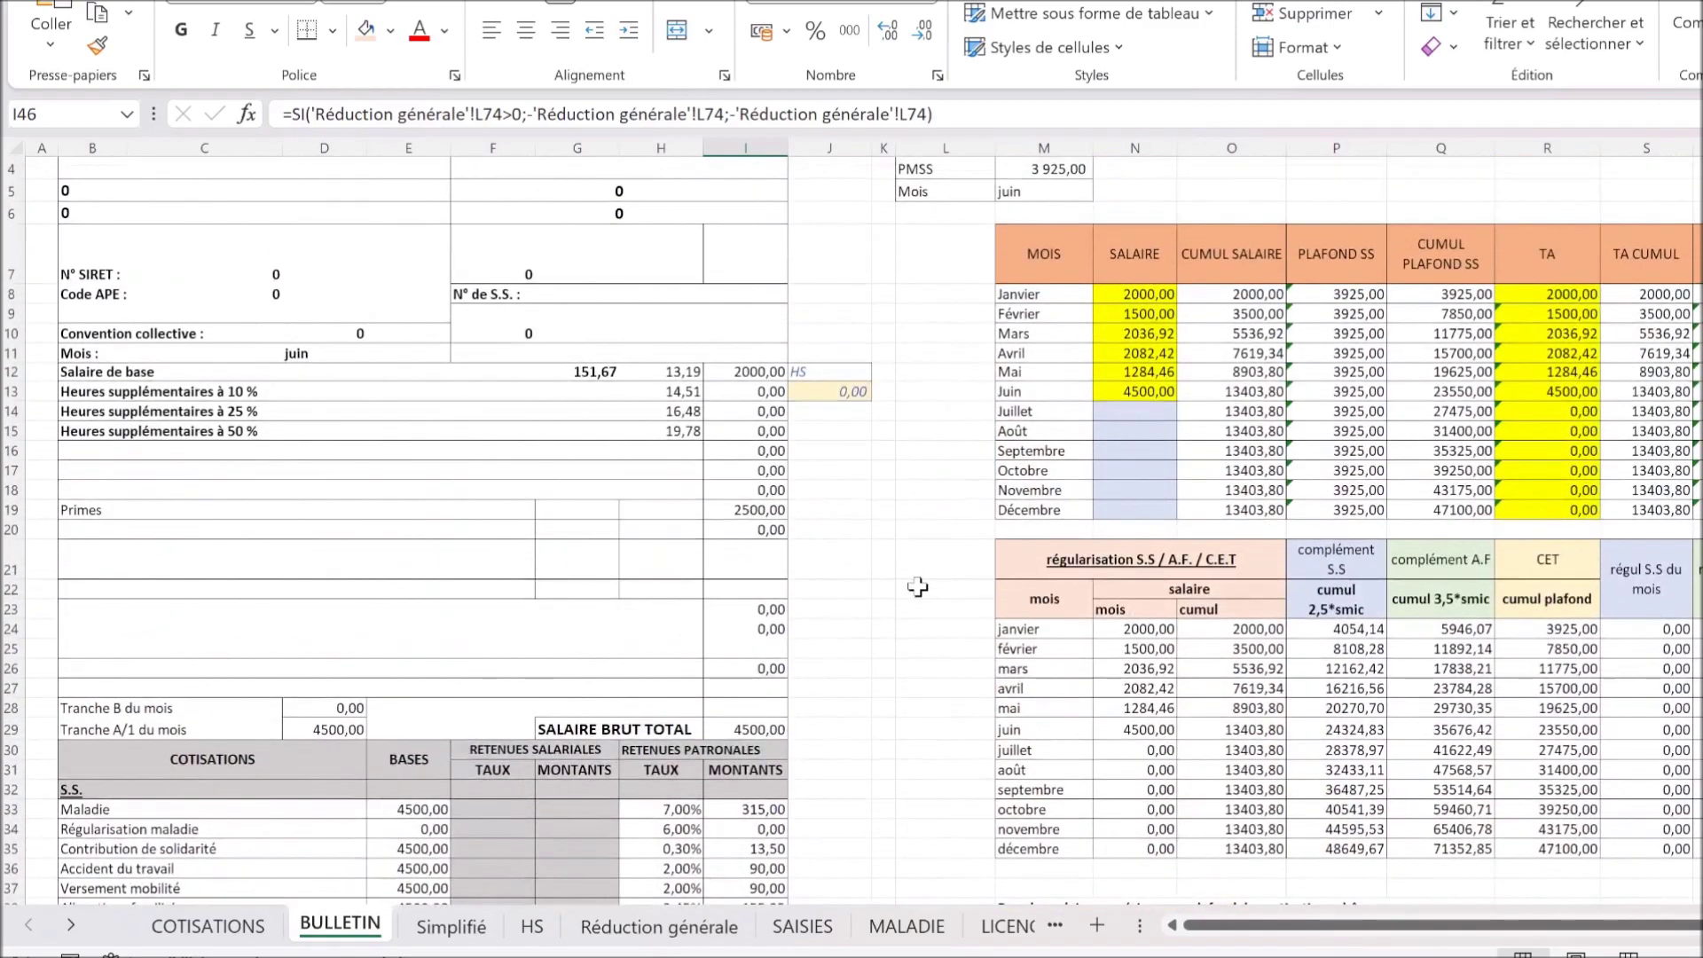
scroll(917, 586, "down", 6)
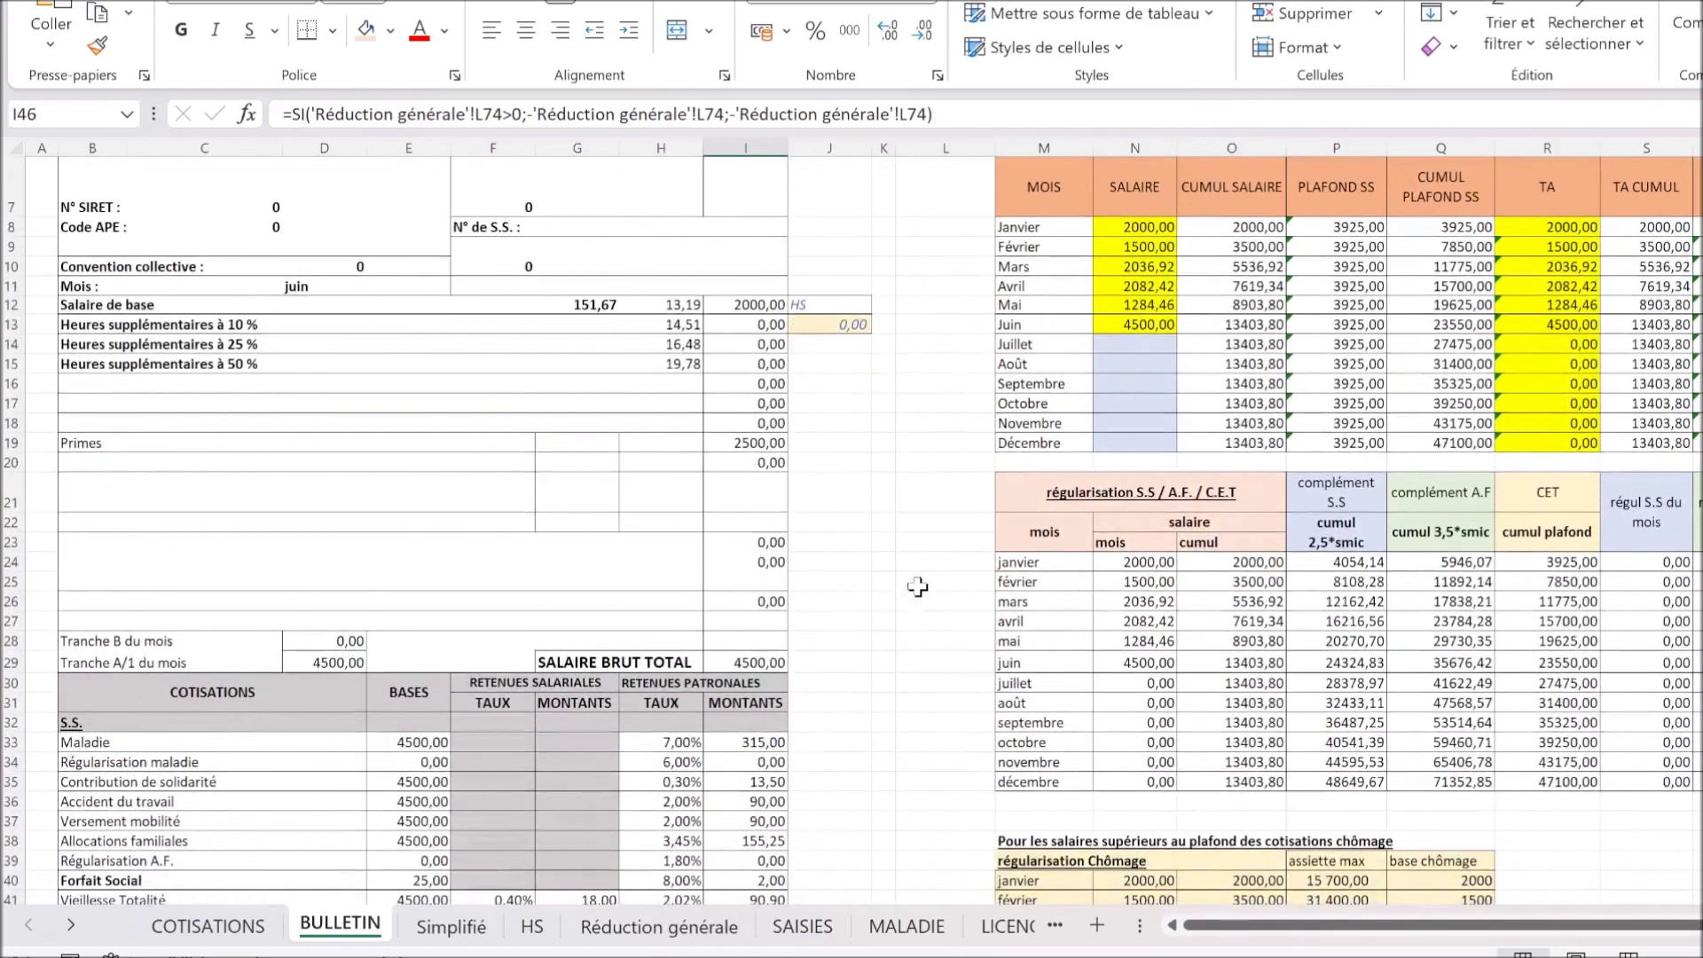
scroll(918, 586, "down", 8)
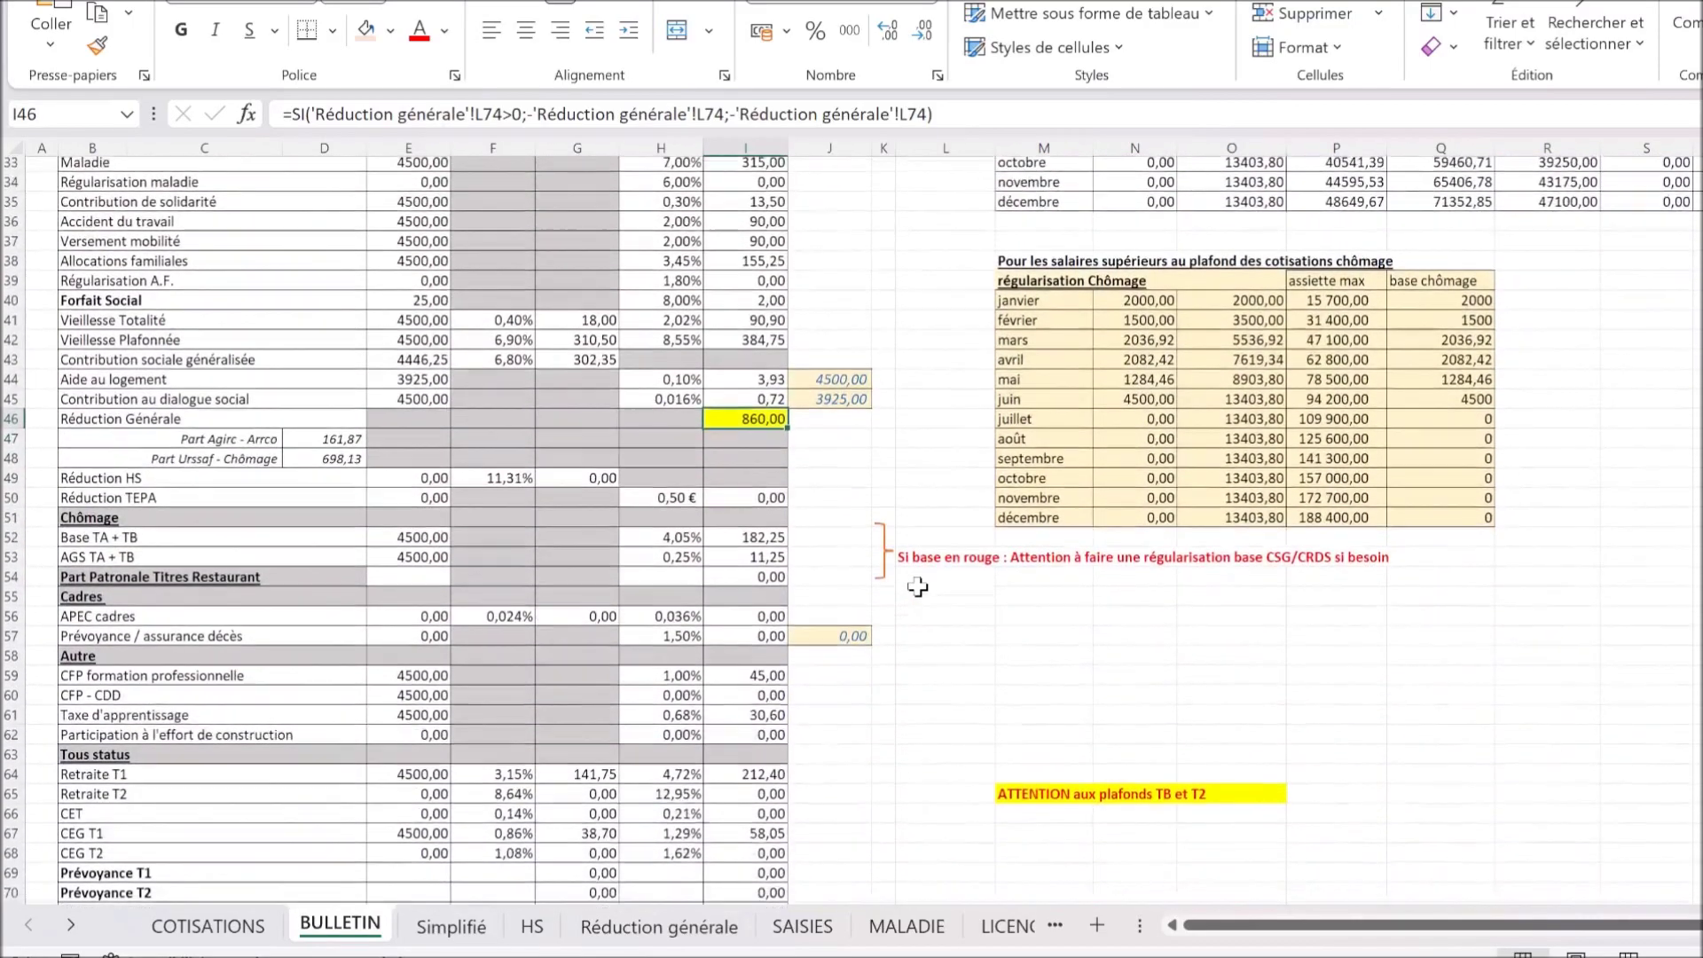
scroll(918, 587, "down", 4)
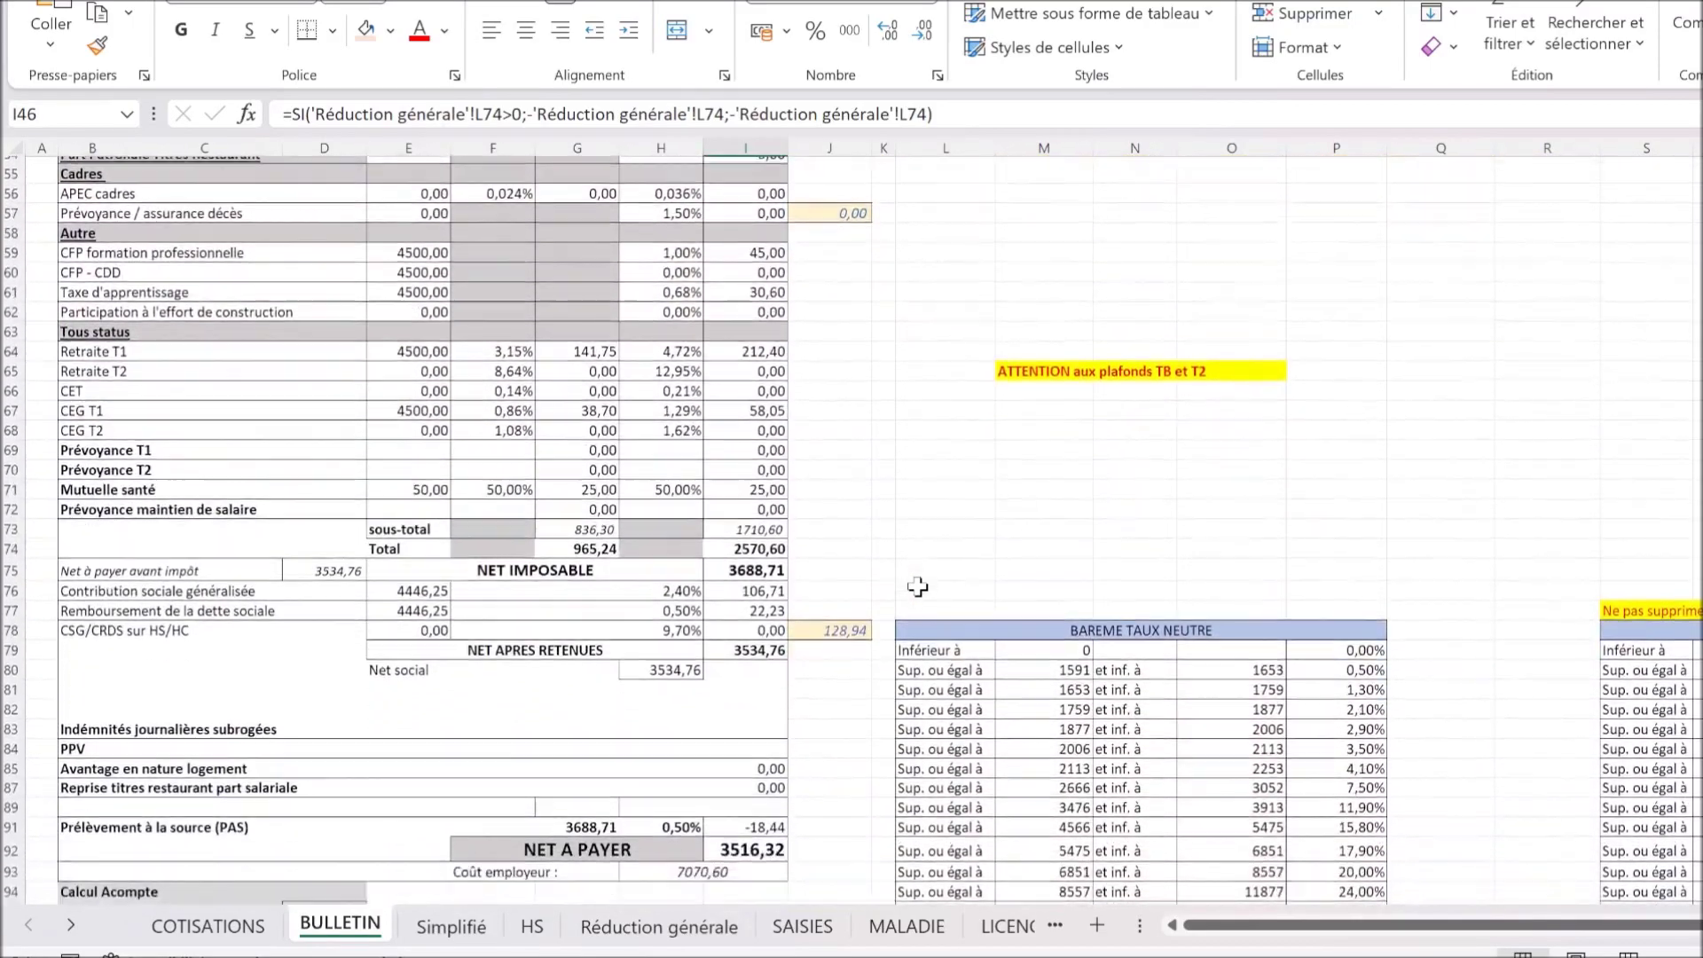